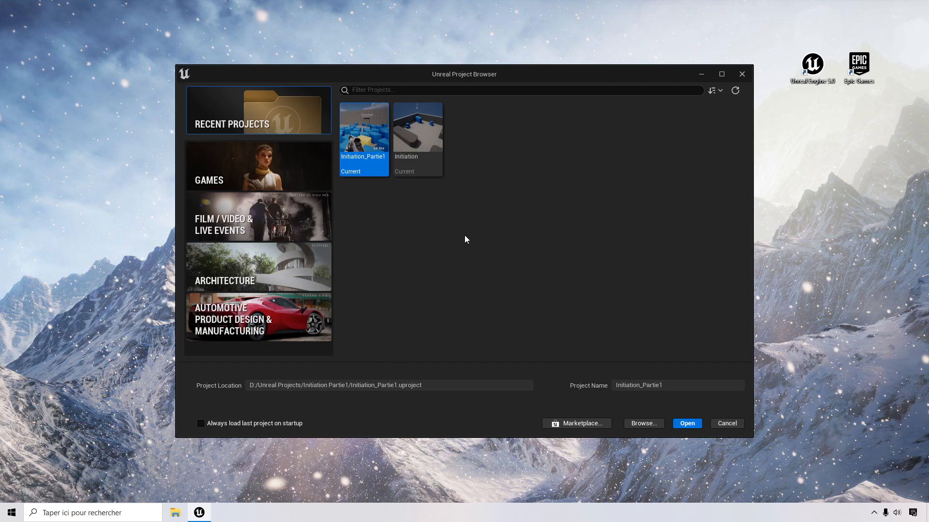
Step: Open the Initiation project and play-test the level, walking through the "Défi de l'empilement" doorway up to the closed door beyond
double_click(421, 130)
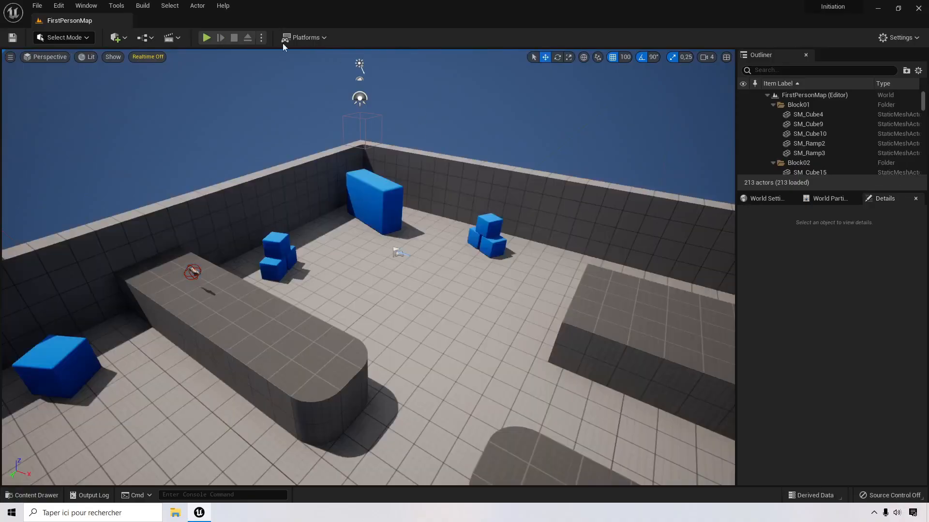
click(207, 37)
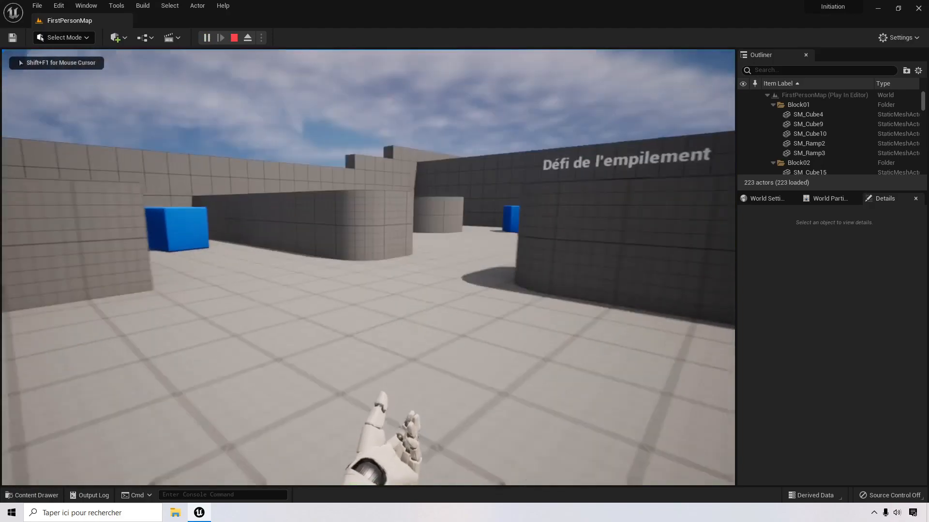
key(w)
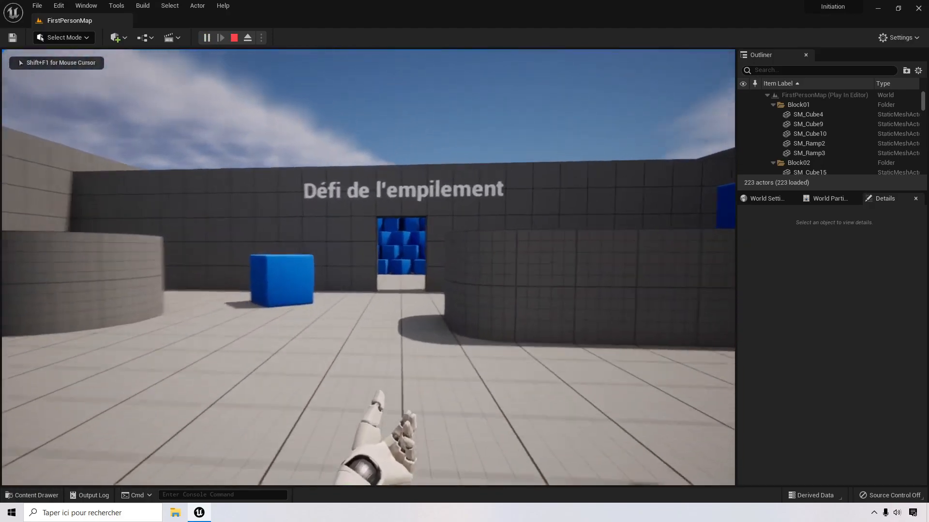
key(w)
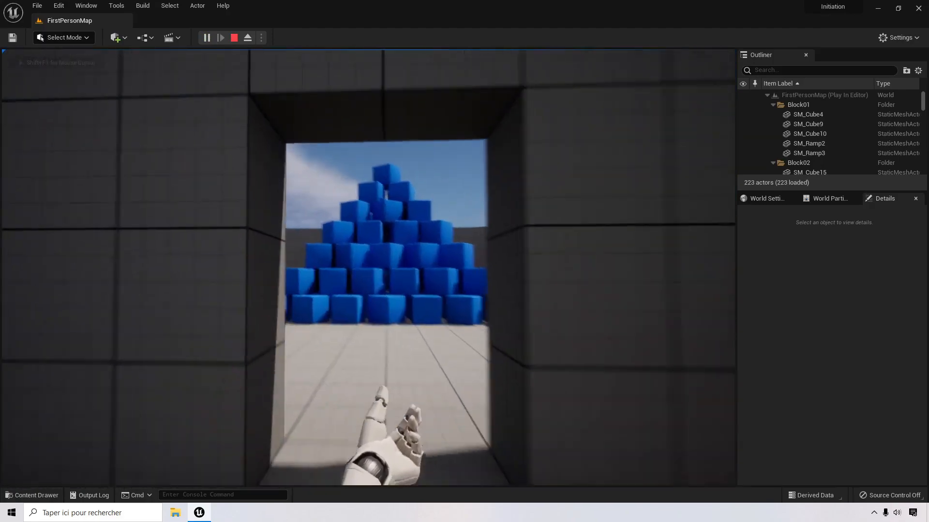
key(w)
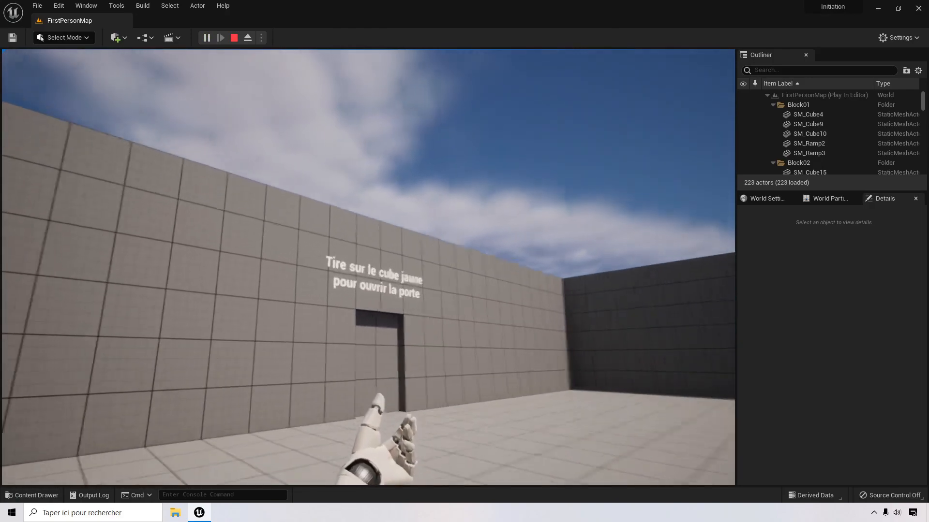
key(w)
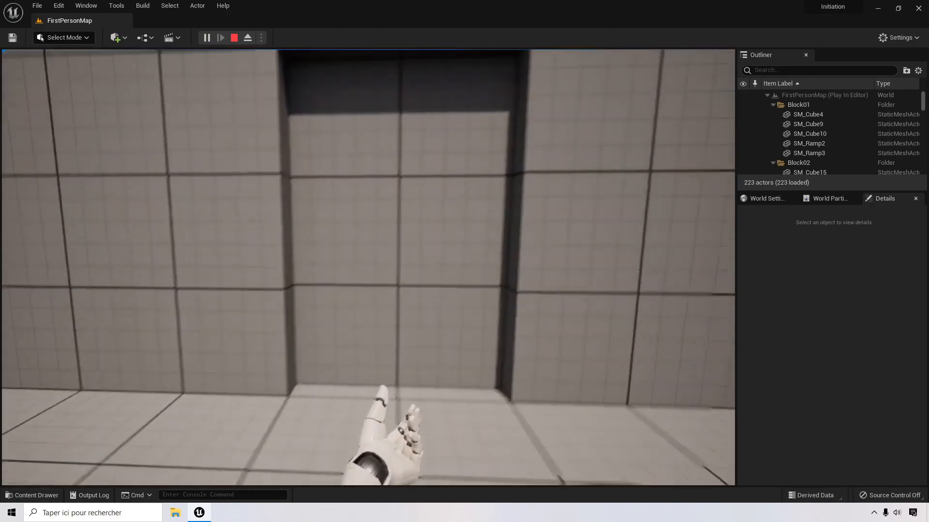
key(w)
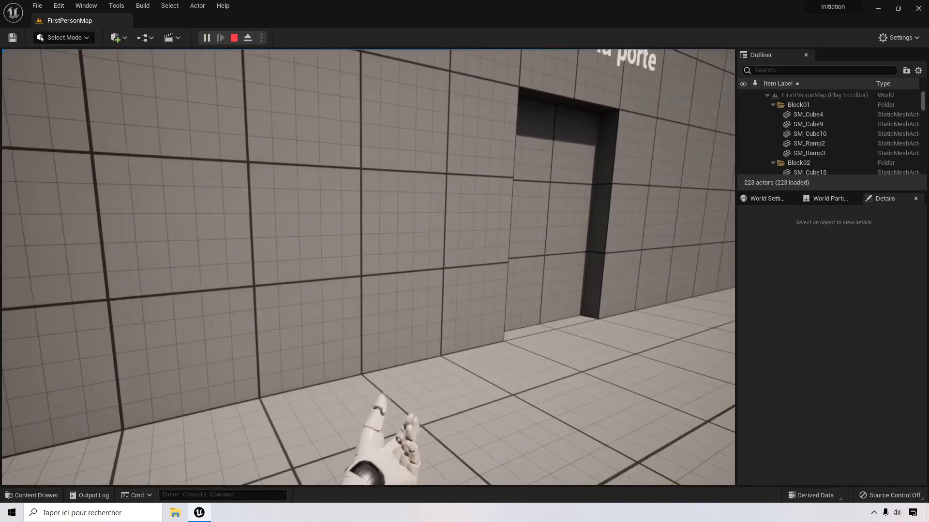
key(Escape)
Step: Move the door SM_Porte1 out of its wall opening into the room, at location X 2475, Y 4800
right_drag(540, 277, 513, 312)
key(w)
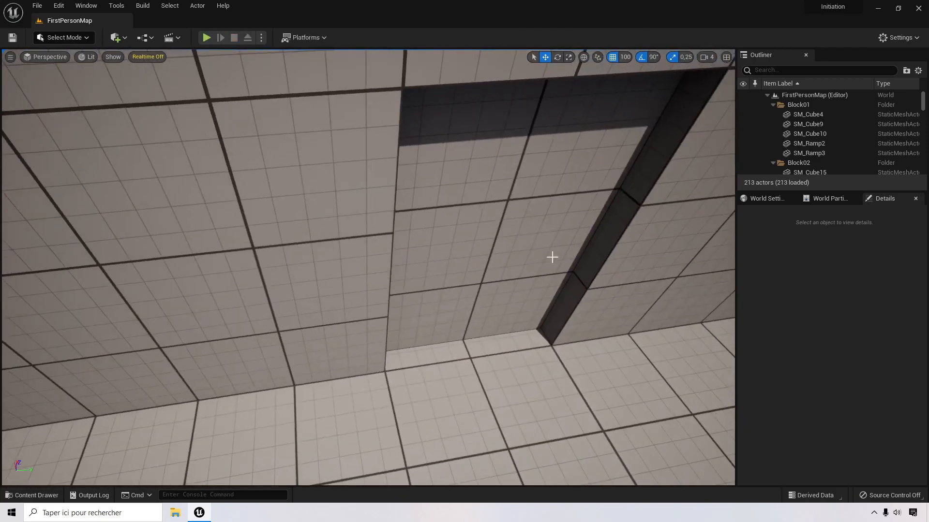
scroll(548, 254, down, 10)
right_drag(347, 283, 430, 237)
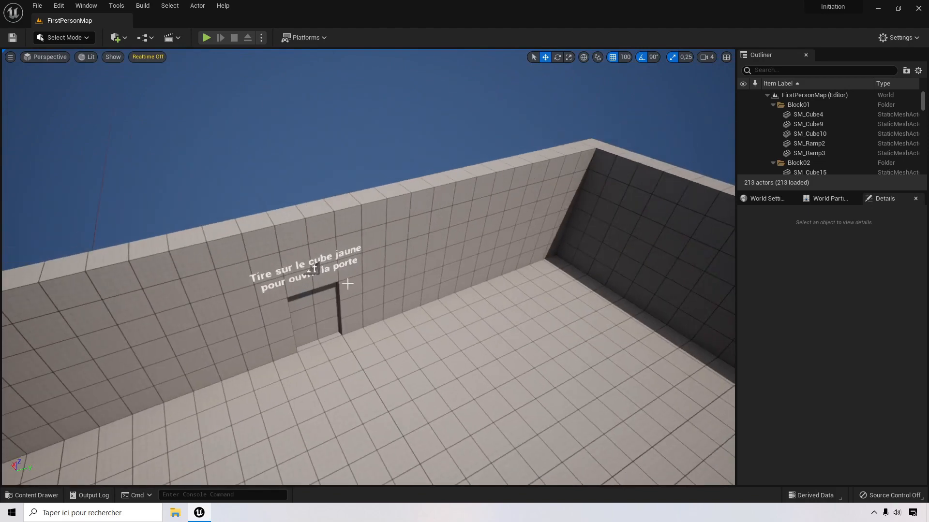
click(302, 308)
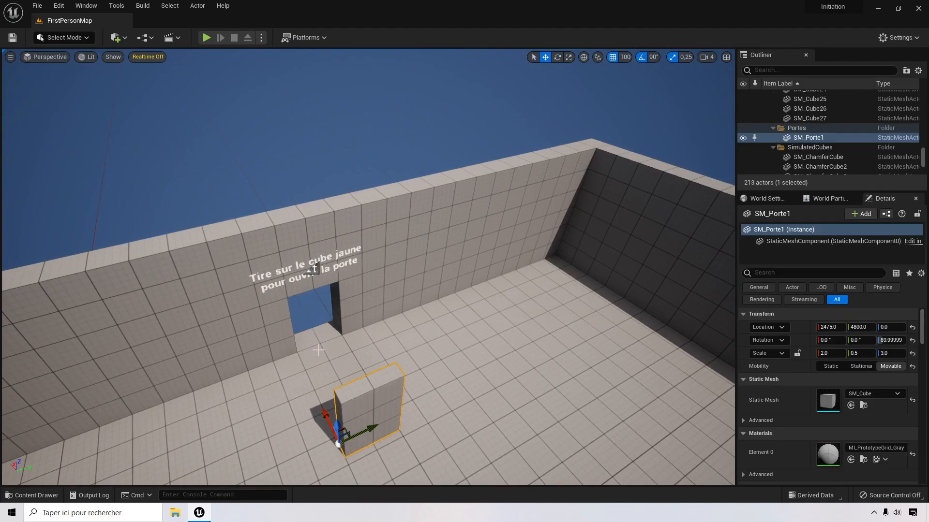
Step: Examine the layout of the existing rooms and the empty area outside the opened doorway
right_drag(314, 331, 294, 323)
key(w)
key(s)
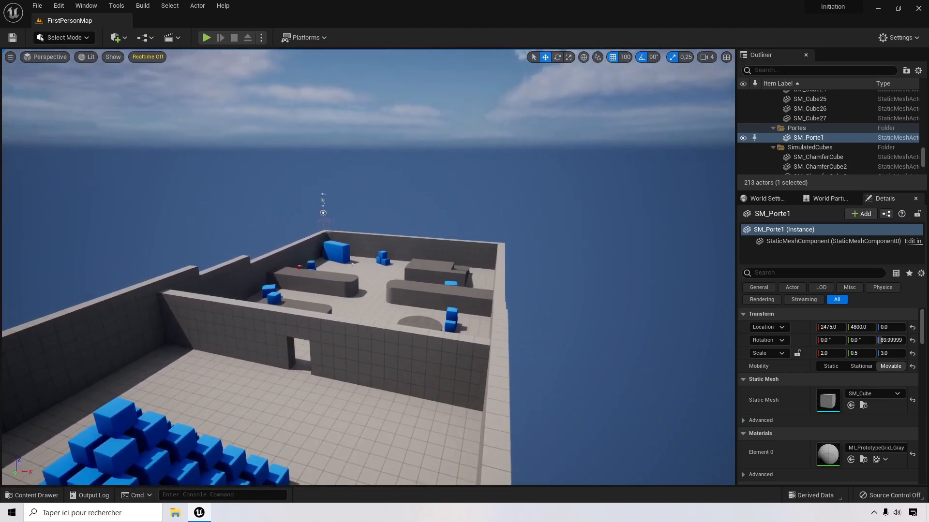
right_drag(483, 290, 491, 297)
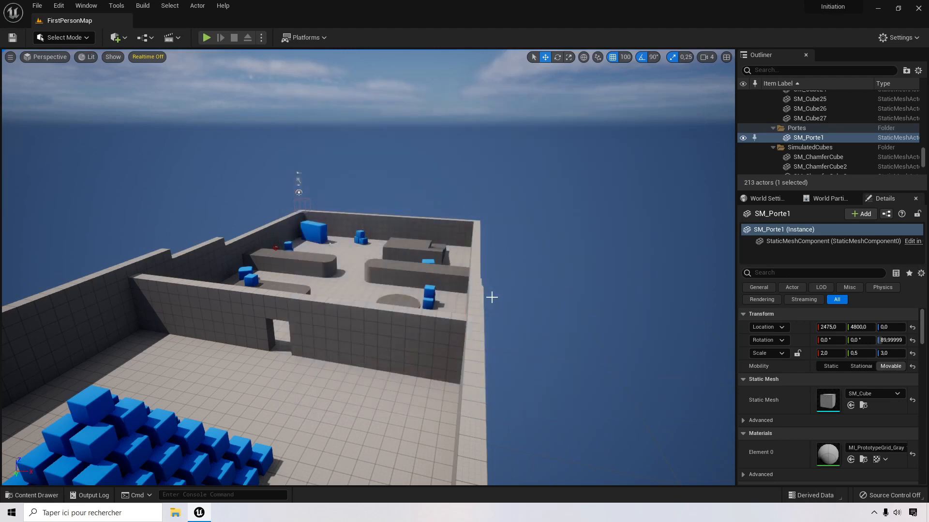
key(f)
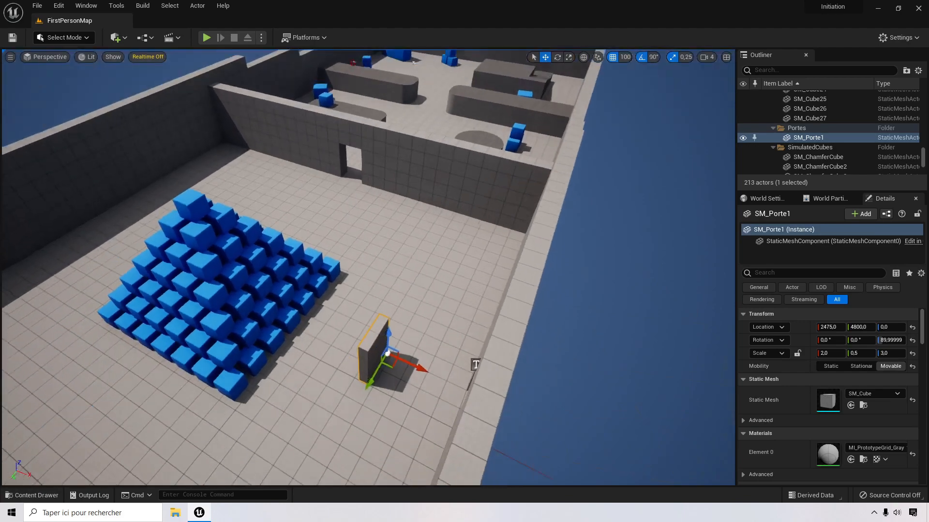
scroll(458, 289, down, 6)
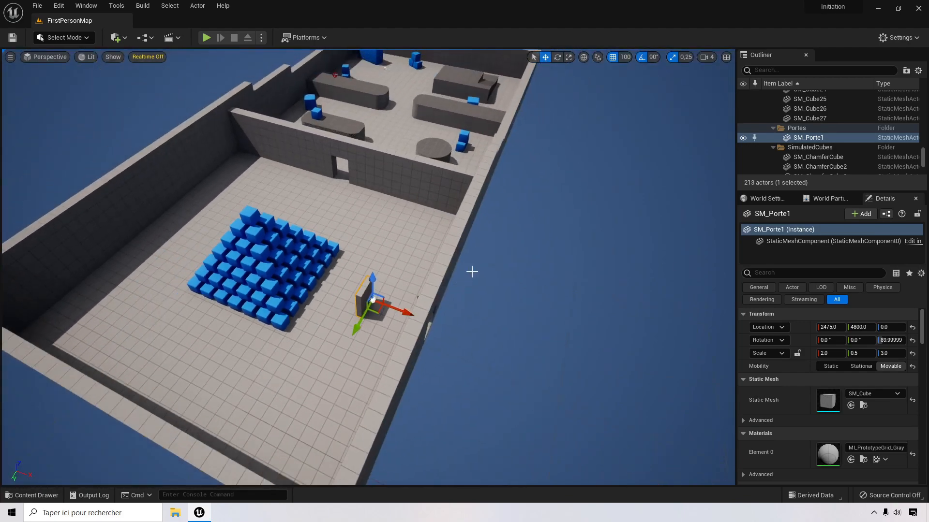
right_drag(471, 272, 501, 245)
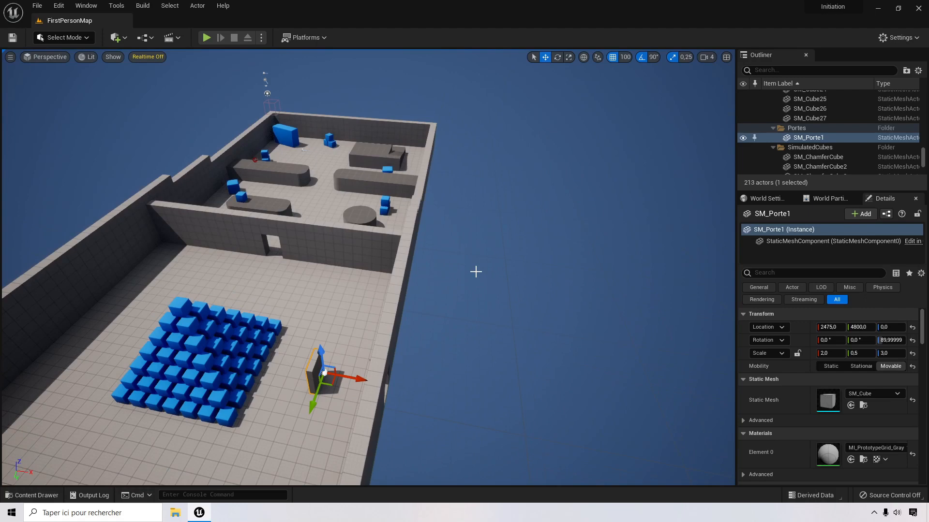
right_drag(231, 160, 236, 160)
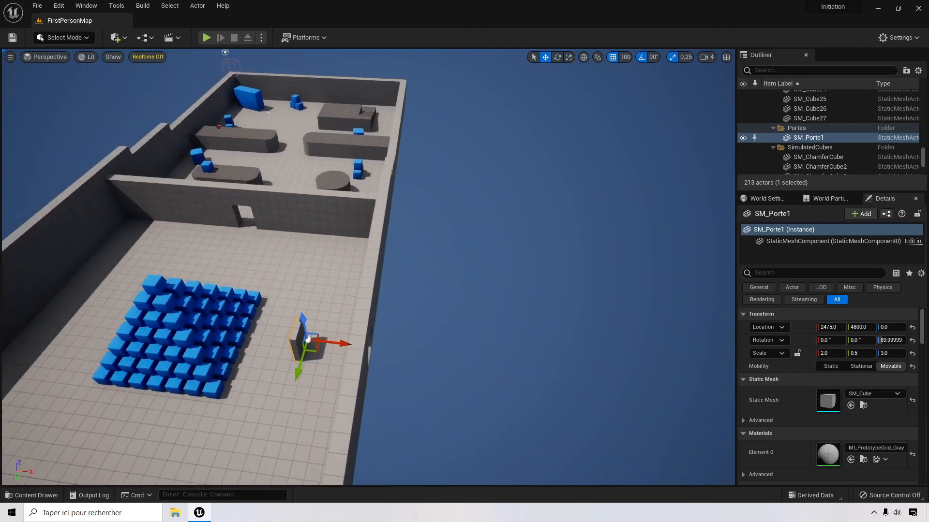
Step: Switch to the Top view and duplicate the floor of the stacked-cubes room, placing the copy outside it at X 3200, Y 3500
click(60, 60)
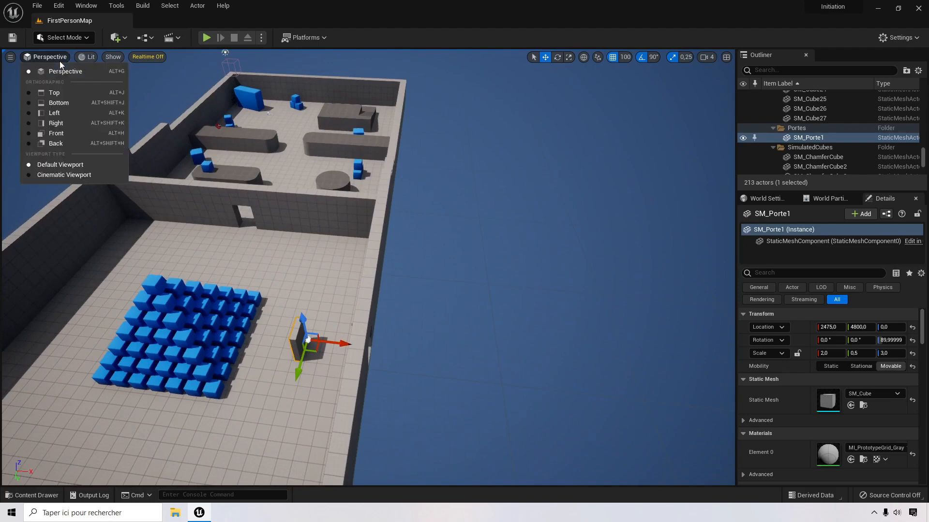
click(66, 91)
right_drag(419, 230, 201, 99)
scroll(481, 222, up, 3)
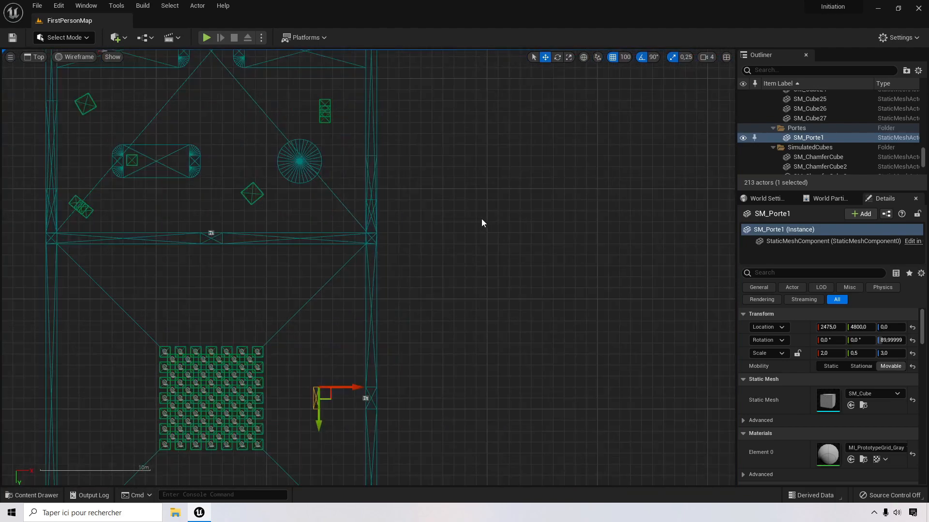
right_drag(481, 222, 516, 76)
scroll(451, 170, down, 2)
right_drag(510, 194, 509, 230)
click(339, 188)
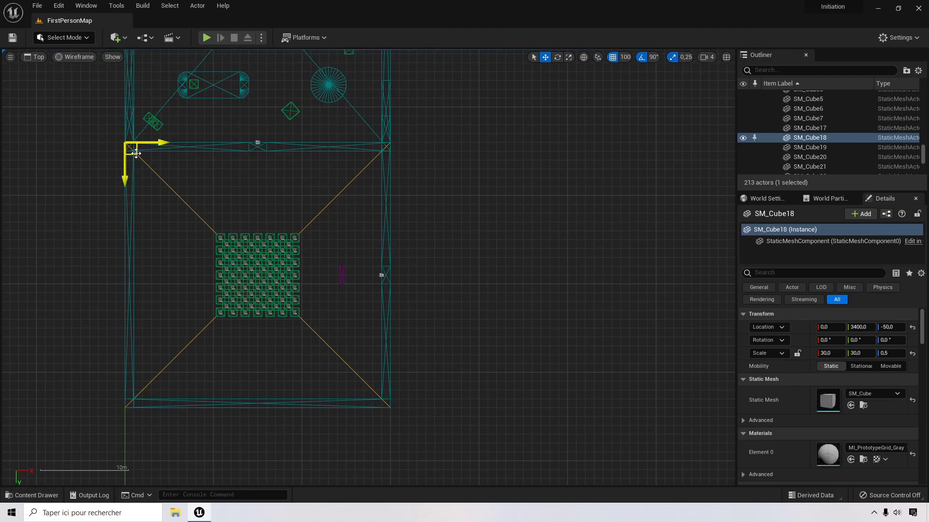
alt+drag(134, 154, 417, 162)
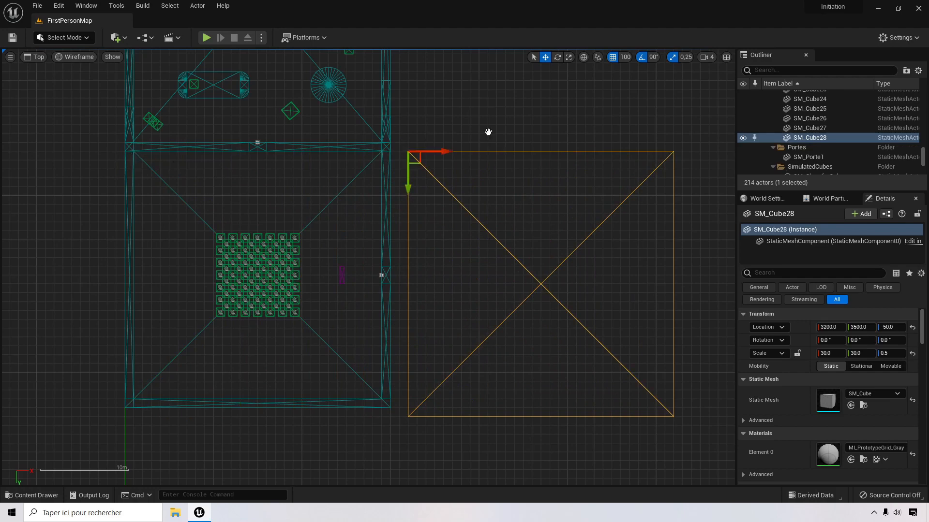
Step: Set the duplicated floor's scale to 32 in X and 52 in Y
right_drag(489, 132, 317, 153)
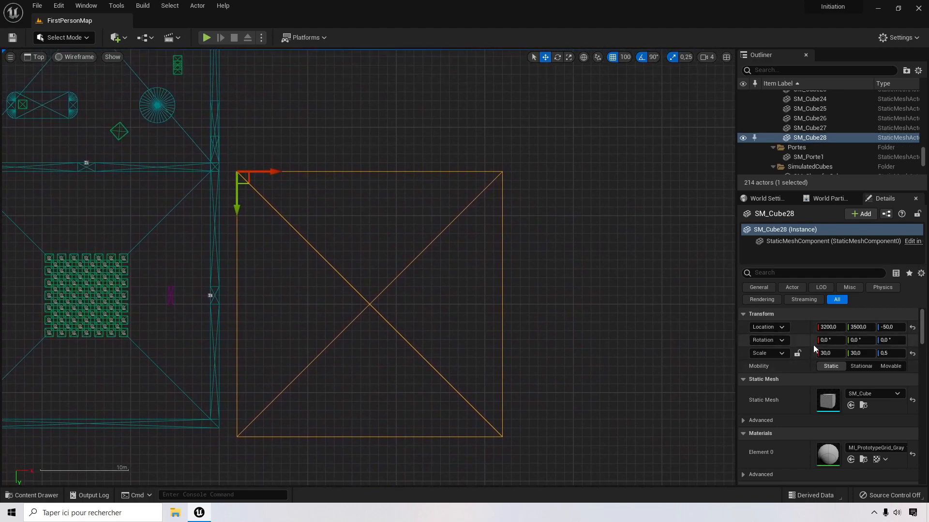
click(828, 353)
text(32)
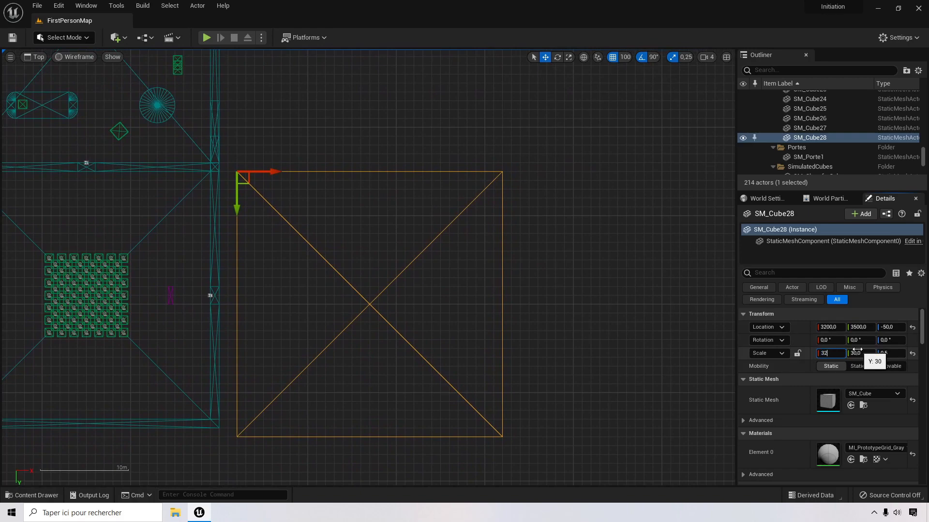
click(859, 356)
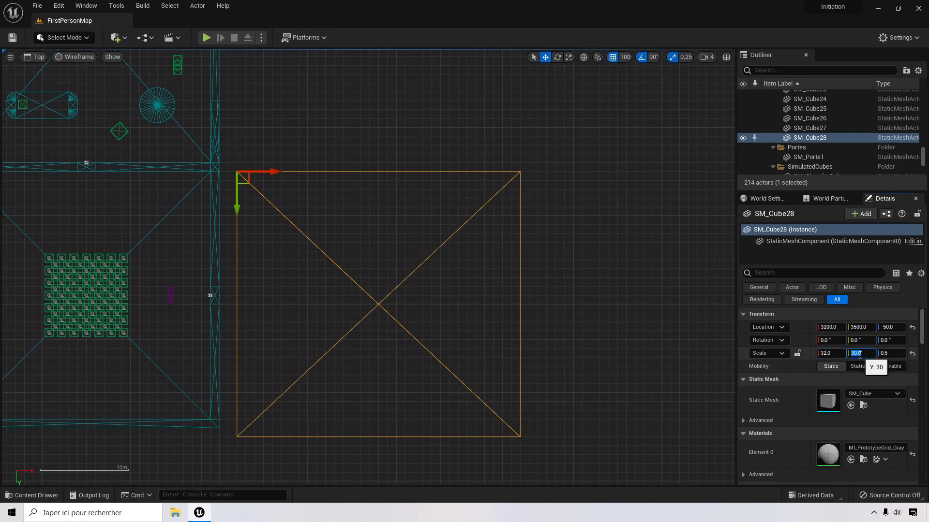
text(52)
key(Return)
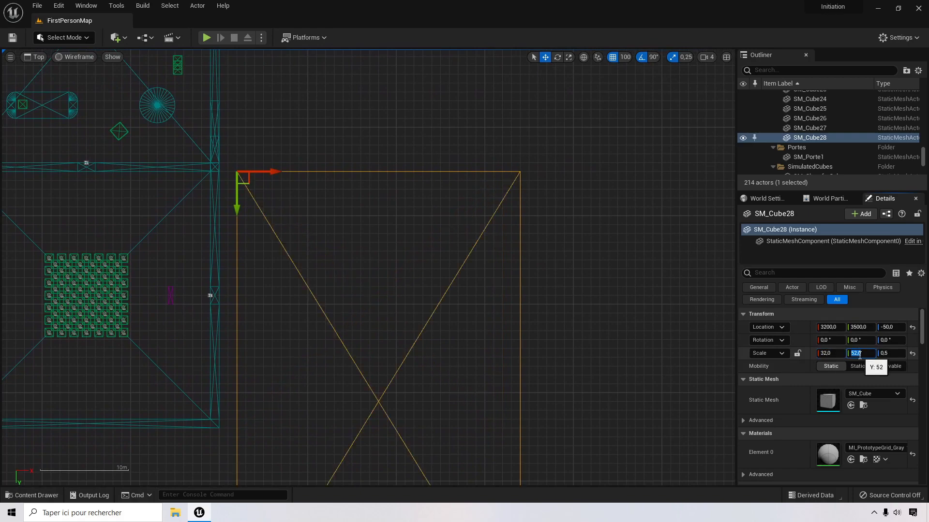
Step: Move the enlarged floor against the existing room's doorway wall, at location X 2900, Y 2300
right_drag(407, 158, 421, 256)
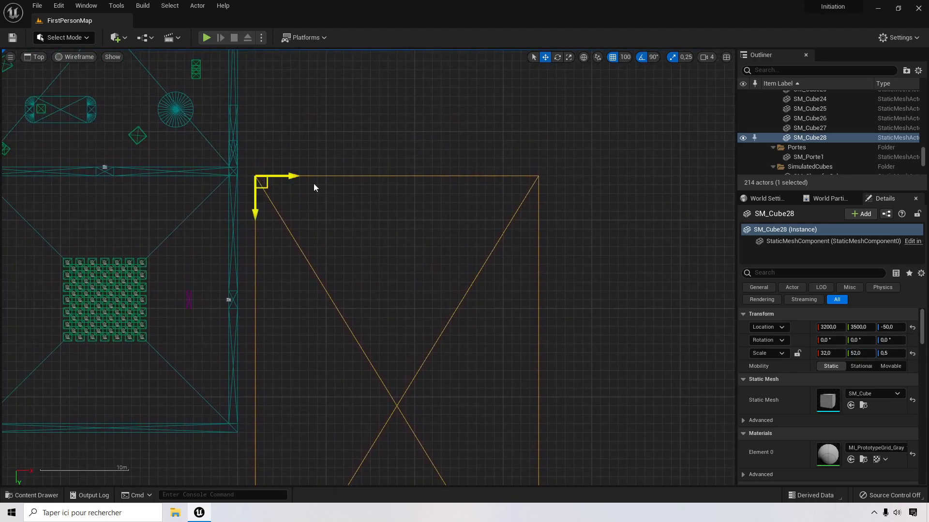
right_drag(500, 236, 498, 186)
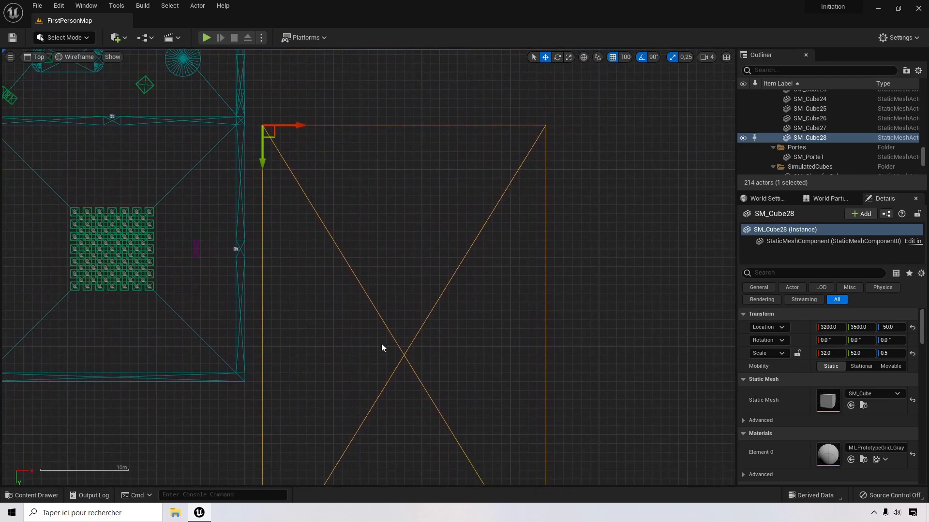
right_drag(381, 347, 391, 406)
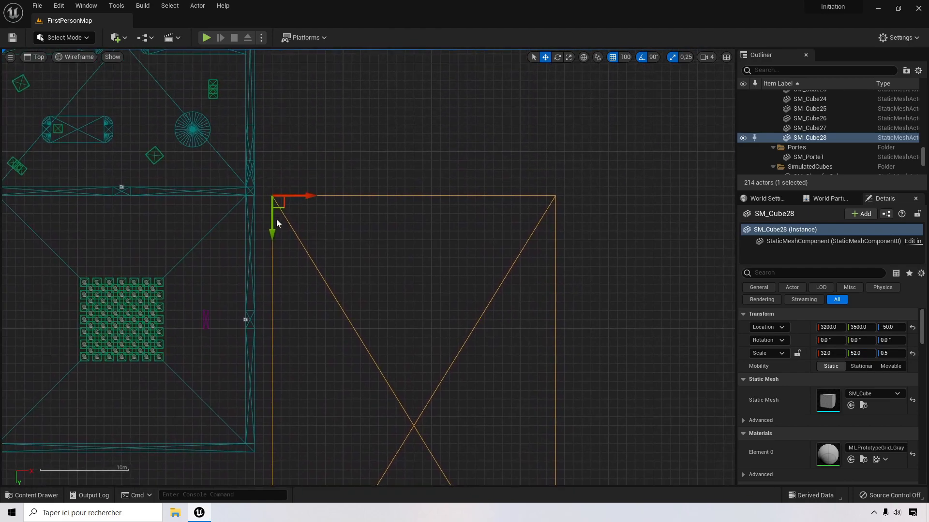
drag(271, 221, 294, 115)
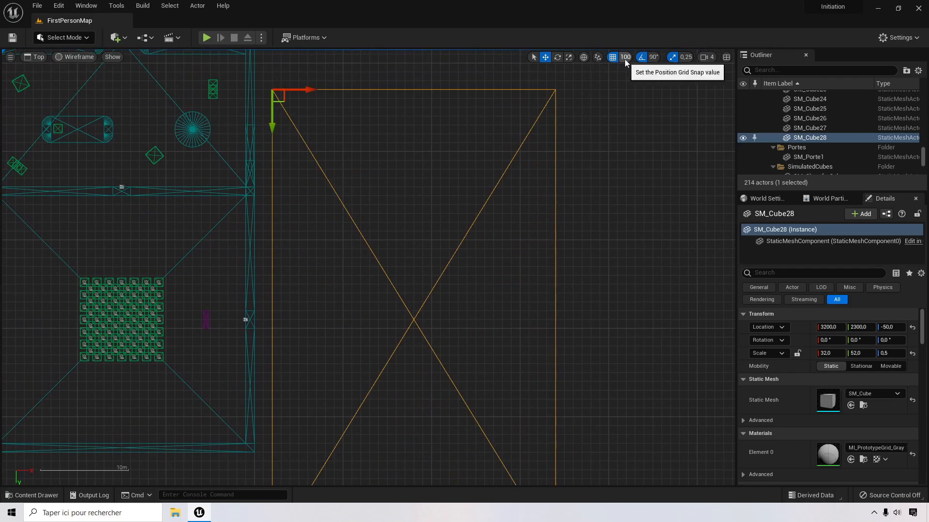
mouse_move(302, 91)
mouse_down()
mouse_move(166, 93)
mouse_move(306, 97)
mouse_move(289, 99)
mouse_up()
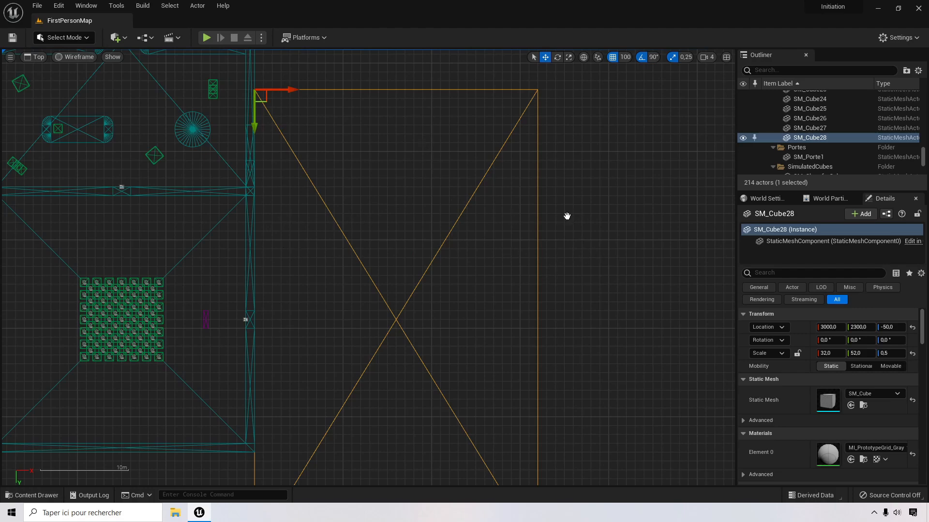
right_drag(565, 213, 547, 247)
drag(274, 119, 263, 119)
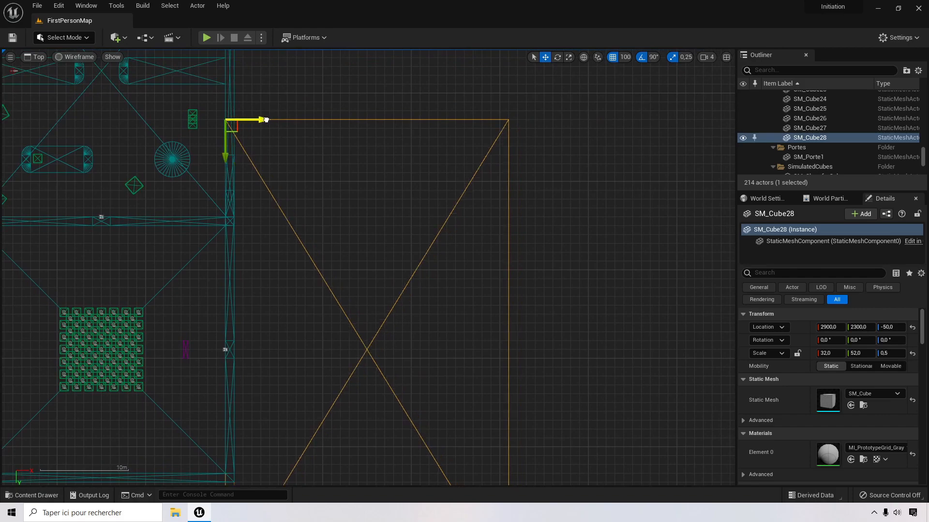
Step: Duplicate the enlarged floor along the X axis, placing the copy at X 6200 with a gap between the two
right_drag(582, 290, 545, 225)
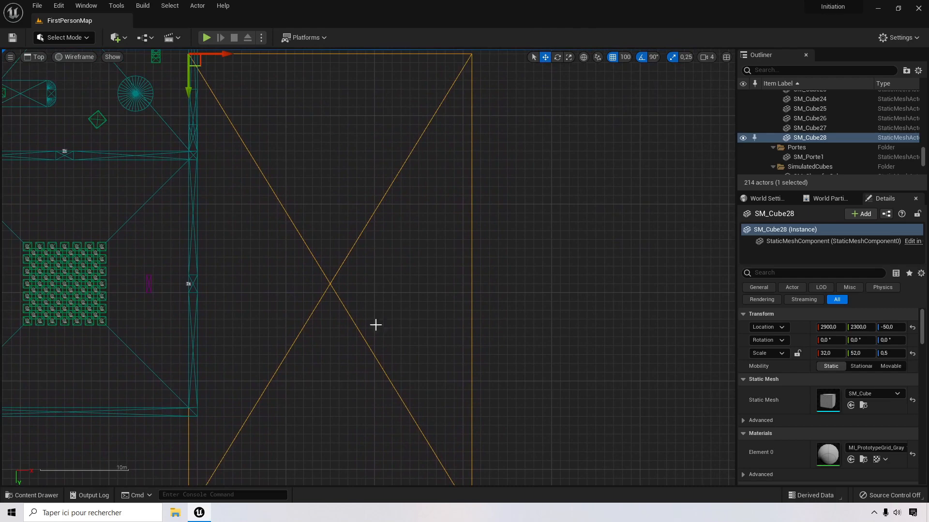
right_drag(526, 309, 334, 294)
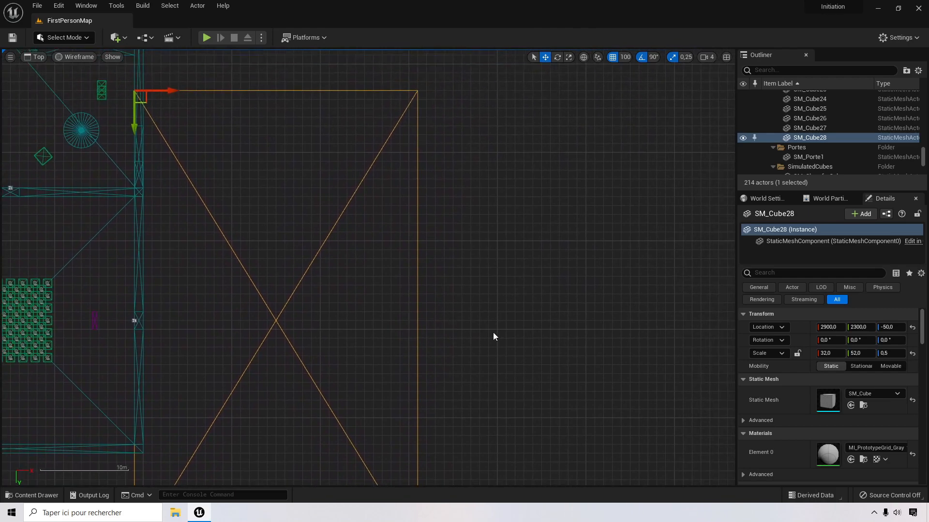
right_drag(493, 337, 472, 325)
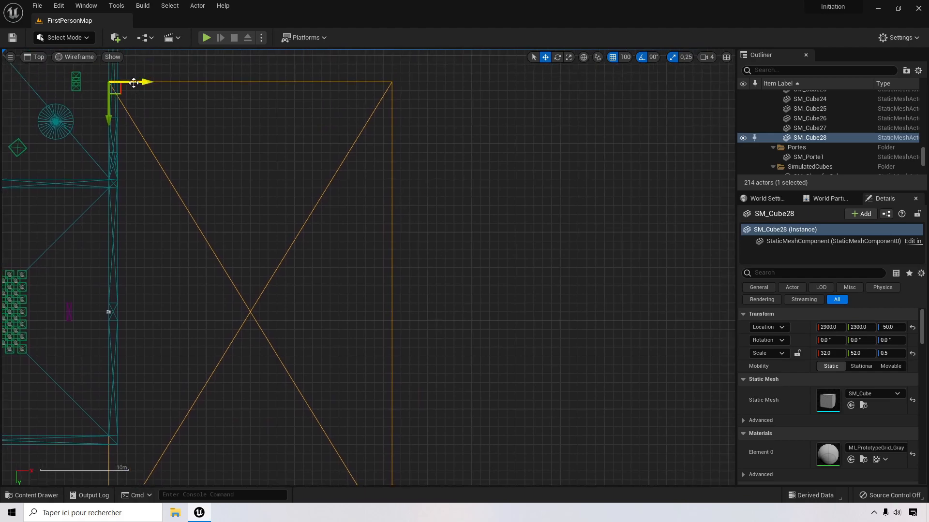
alt+drag(134, 83, 424, 83)
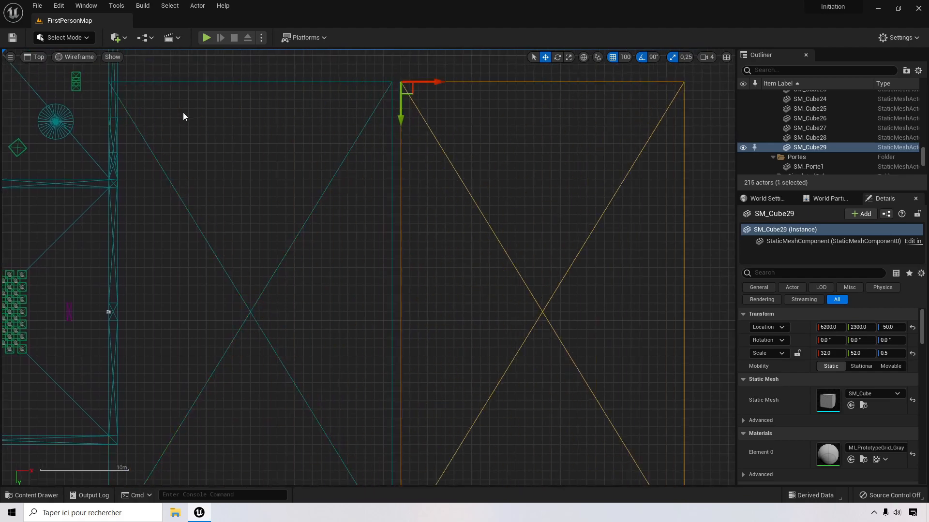
right_drag(260, 284, 216, 221)
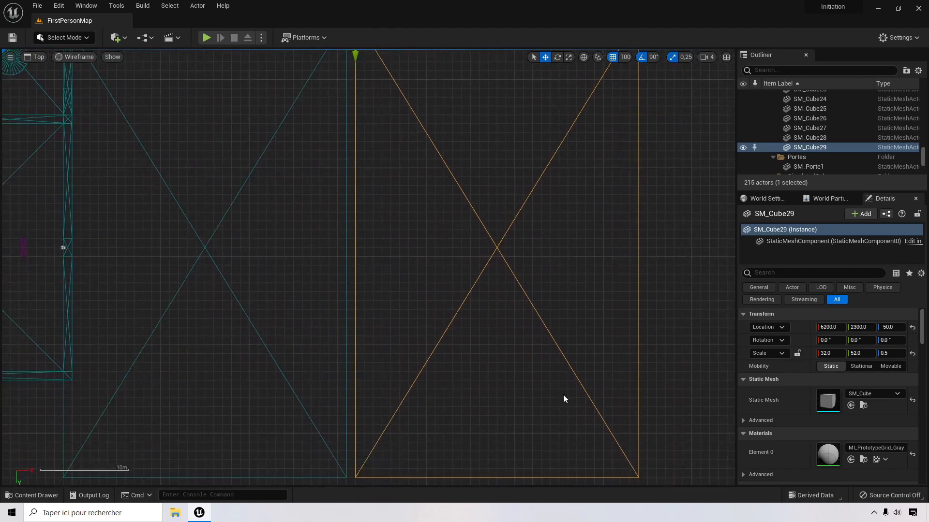
Step: Set the second floor copy's scale to 6 in X and 34 in Y
click(830, 353)
text(6)
key(Return)
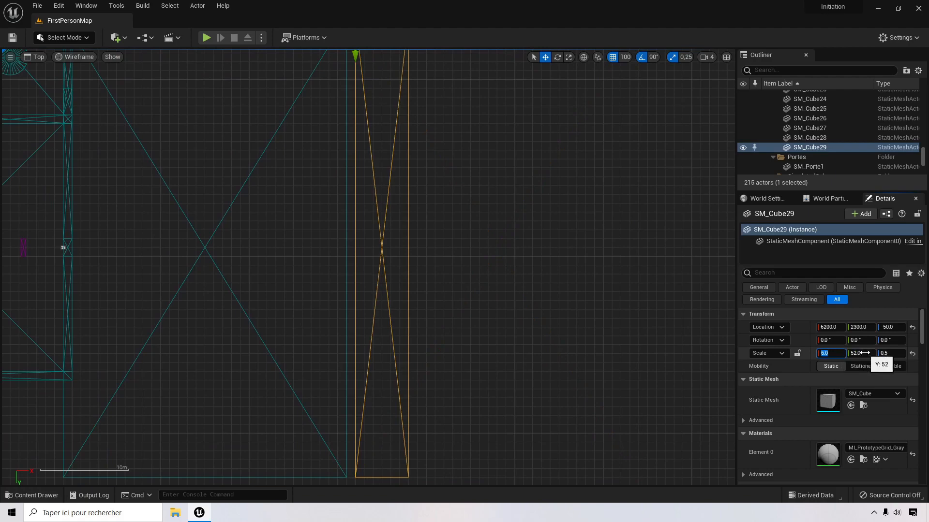
click(866, 353)
text(34)
key(Return)
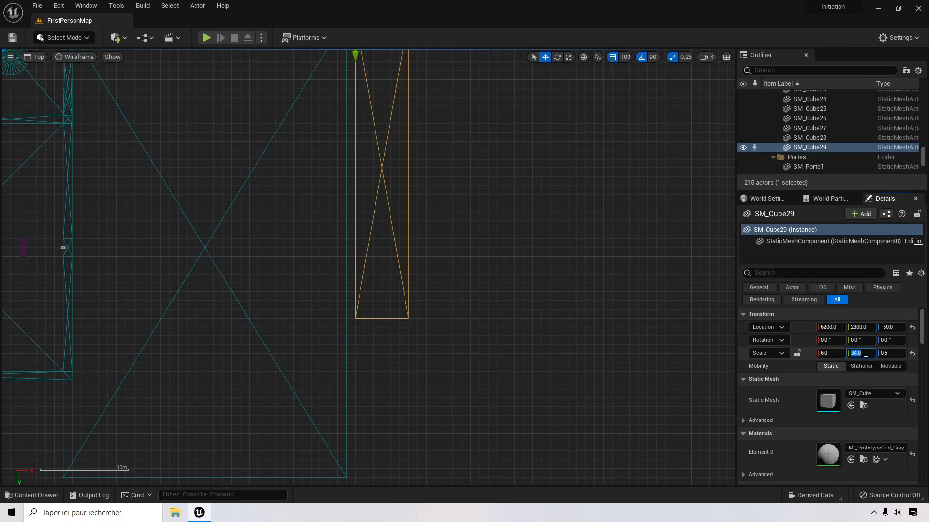
Step: Move the narrow floor against the large floor's outer edge, at location X 6100, Y 3200
right_drag(492, 187, 498, 249)
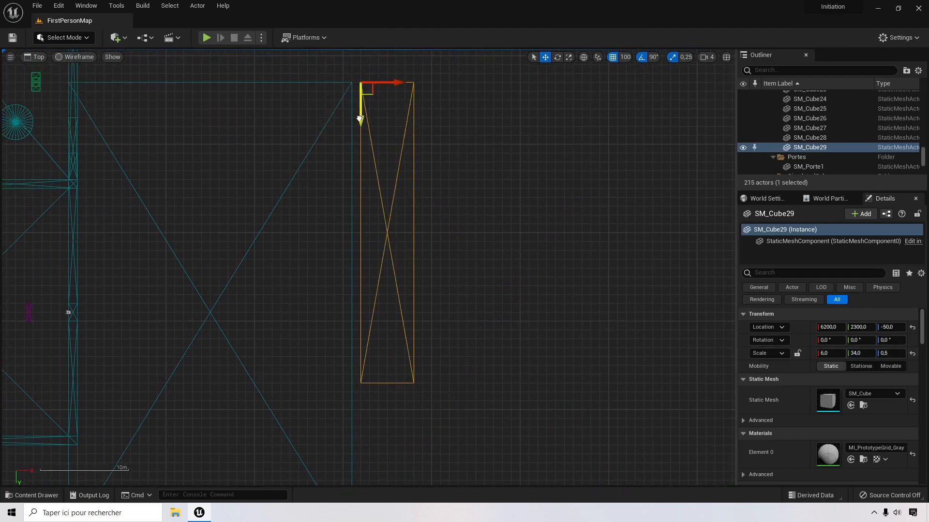
drag(360, 119, 362, 200)
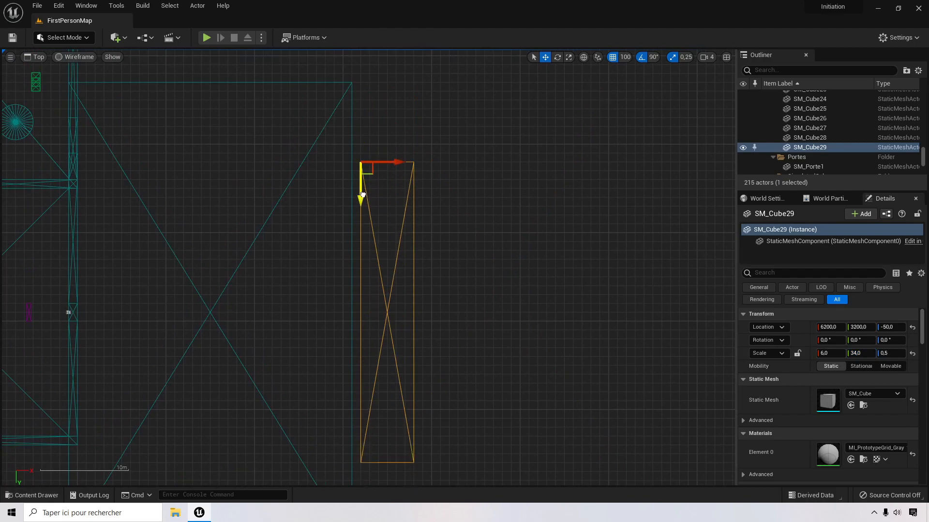
drag(389, 162, 386, 162)
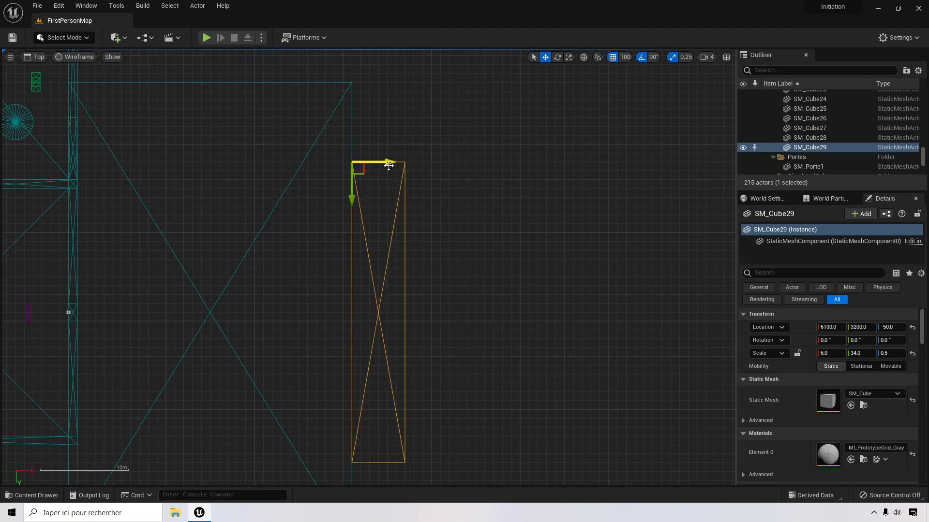
Step: Inspect the two new floor pieces in the Perspective view and return to the Top view
right_drag(465, 270, 571, 192)
scroll(400, 219, down, 1)
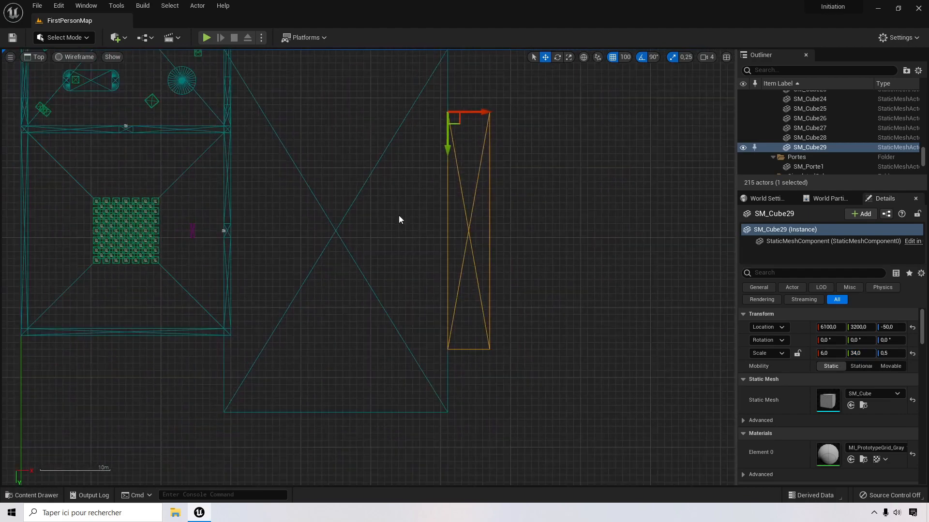
click(35, 59)
click(53, 70)
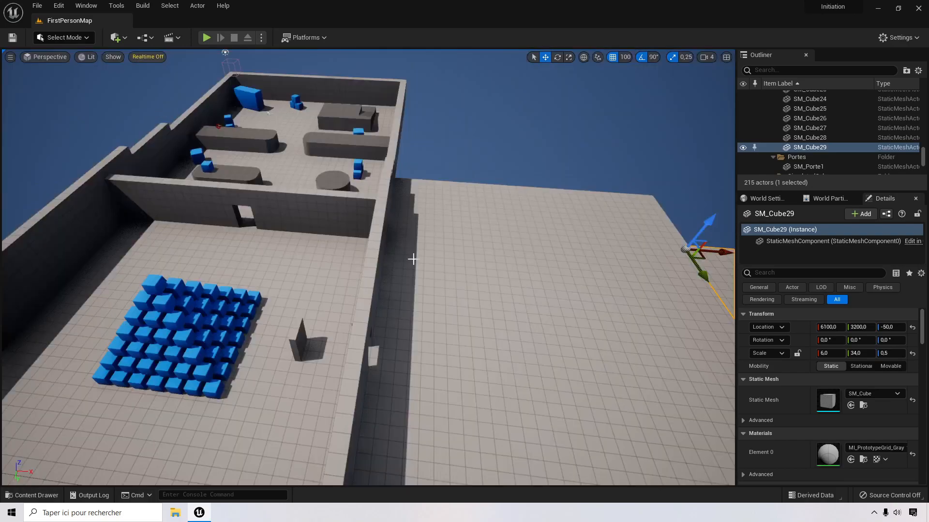
key(f)
right_drag(414, 267, 310, 302)
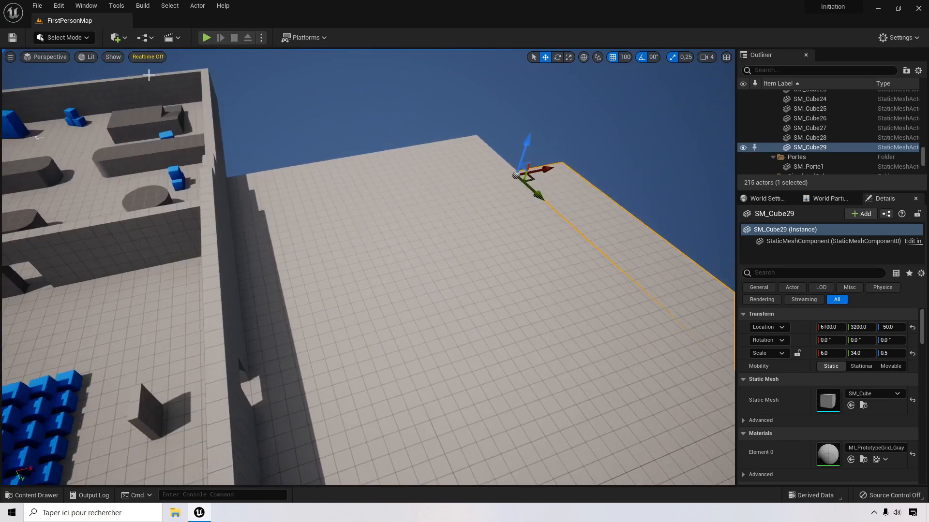
click(50, 58)
click(64, 92)
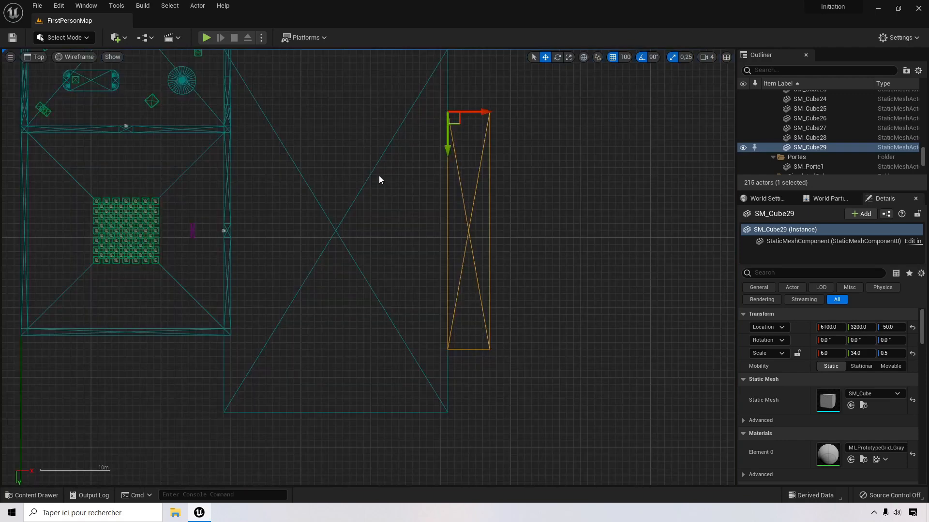
Step: Duplicate the wall segment south of the doorway along the Y axis, placing the copy at X 3000, Y 6400
right_drag(378, 175, 388, 243)
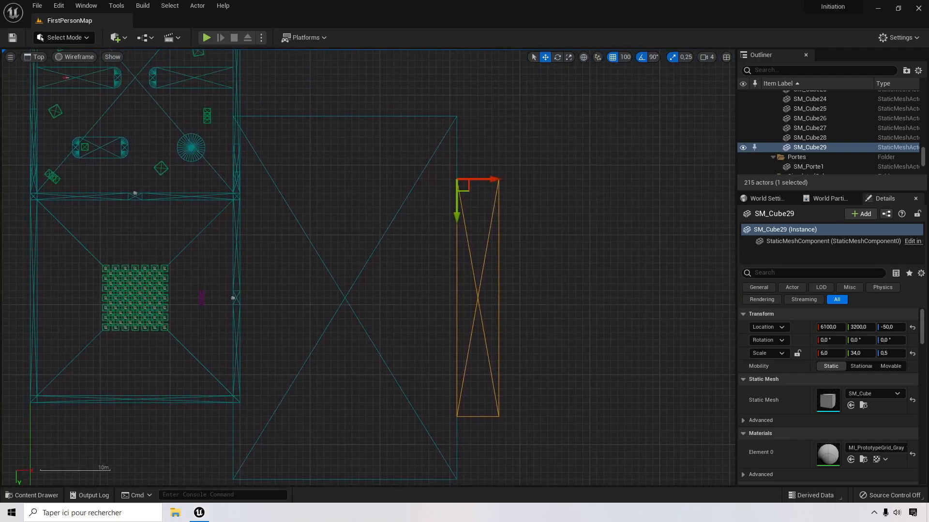
right_drag(211, 197, 267, 203)
right_drag(307, 381, 307, 208)
click(296, 182)
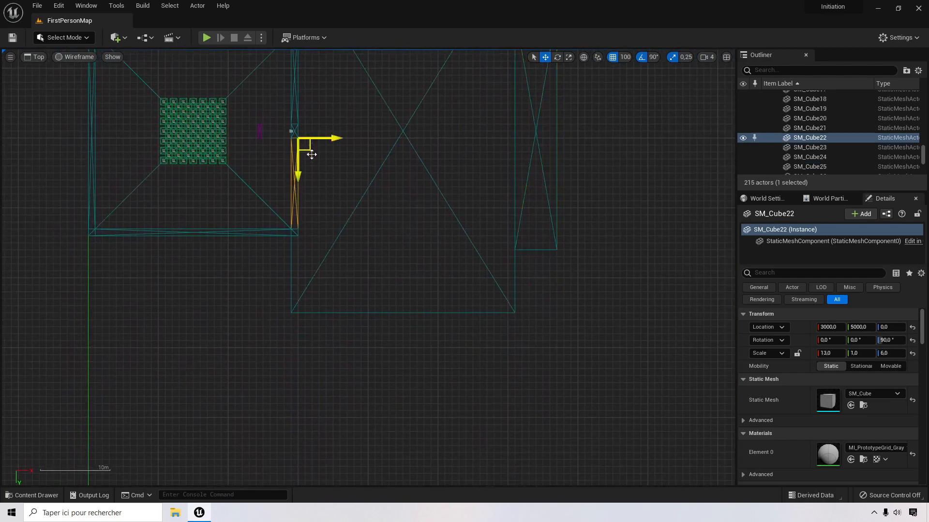
alt+drag(299, 173, 299, 271)
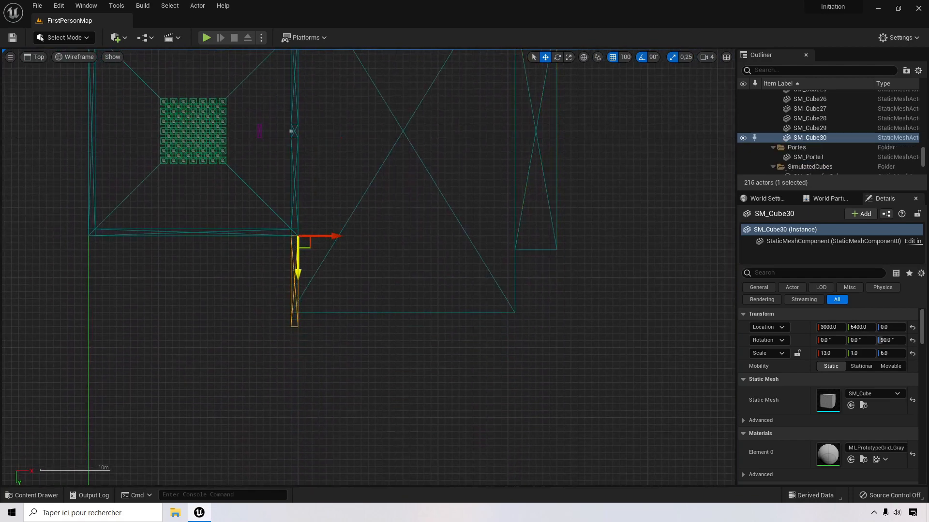
Step: Set the copied wall segment's X scale to 11 so it ends at the large floor's corner
scroll(313, 336, up, 3)
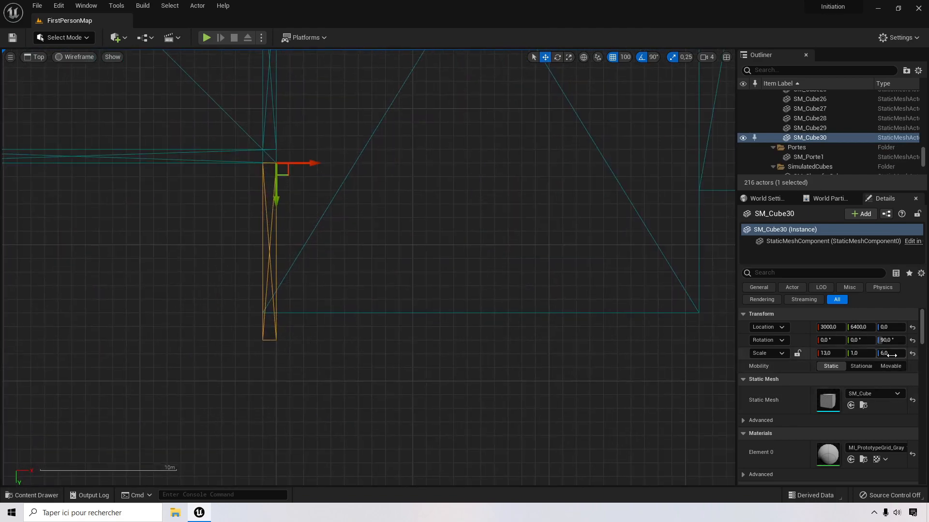
click(835, 356)
text(11)
key(Return)
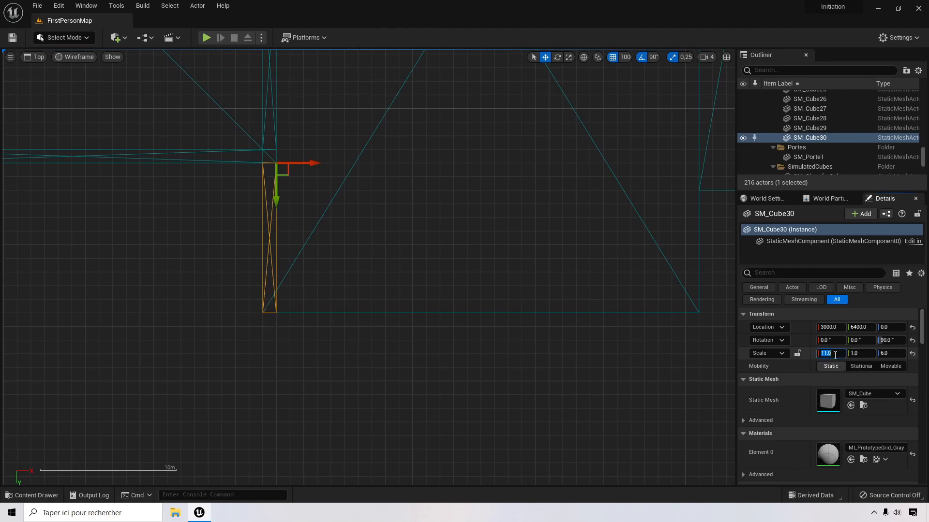
right_drag(427, 164, 428, 275)
scroll(428, 279, down, 2)
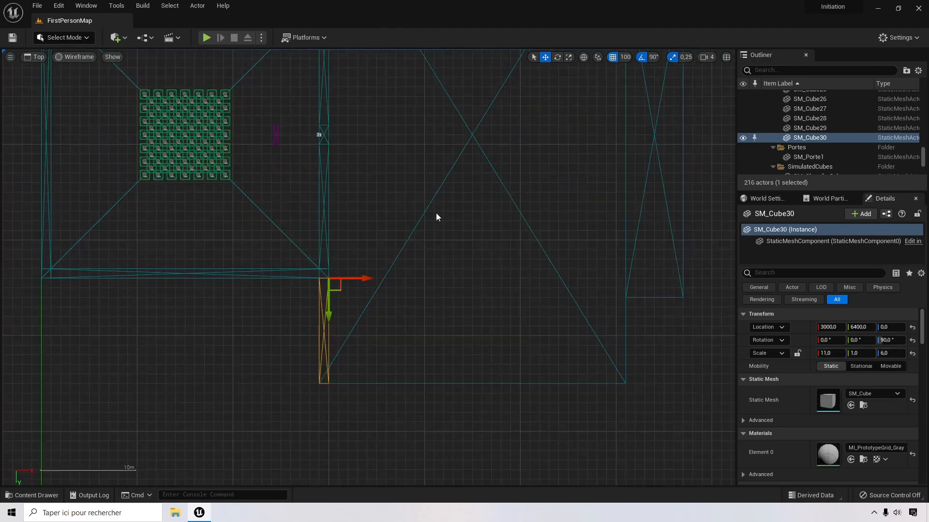
Step: Duplicate the stacked-cubes room's end wall and place the copy along the large floor's short edge at the new wall segment
right_drag(435, 216, 133, 231)
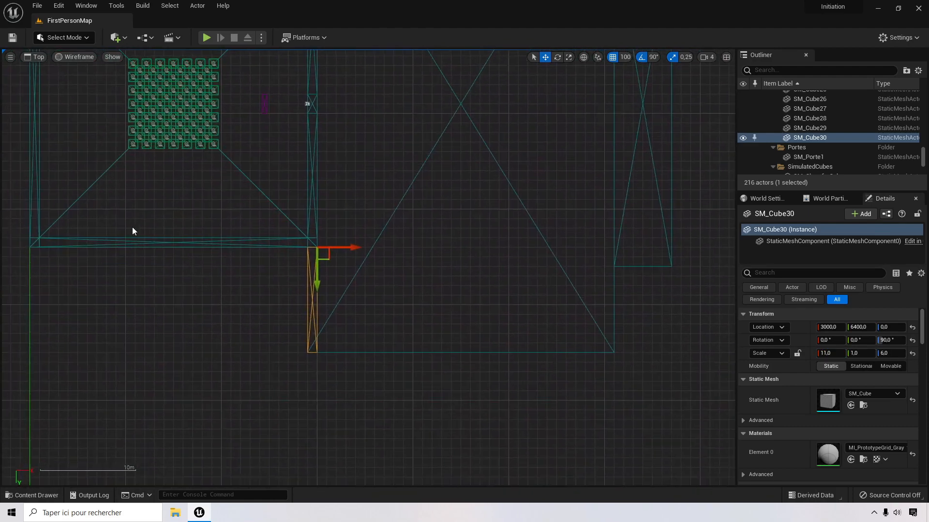
click(186, 245)
alt+drag(39, 250, 325, 356)
Step: Duplicate the new end wall along the Y axis onto the large floor's opposite short edge, at X 3000, Y 2300
right_drag(638, 323, 557, 396)
right_drag(312, 175, 324, 226)
scroll(329, 225, down, 3)
right_drag(369, 254, 373, 297)
alt+drag(275, 459, 275, 117)
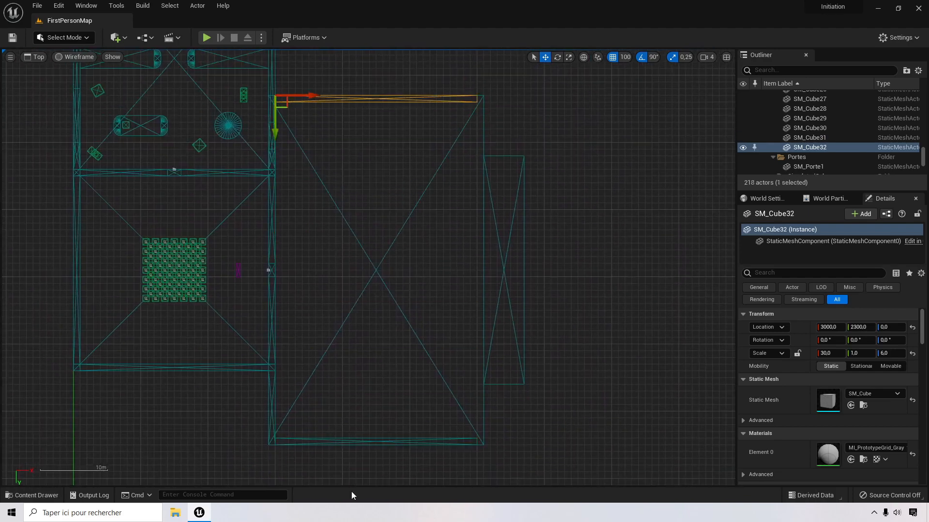
Step: Duplicate the wall segment north of the doorway and place the copy at the large floor's far corner, X 6100, Y 2300
right_drag(372, 216, 338, 293)
scroll(339, 293, up, 4)
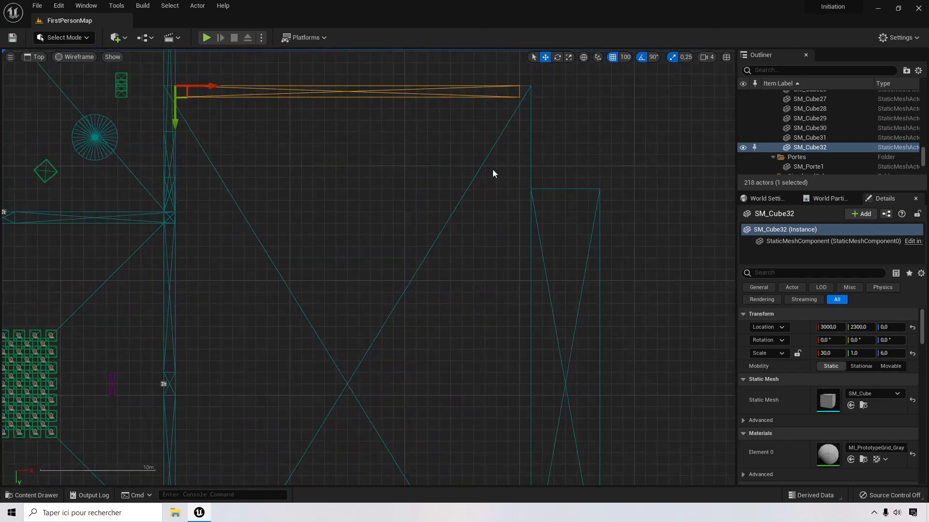
right_drag(492, 169, 424, 279)
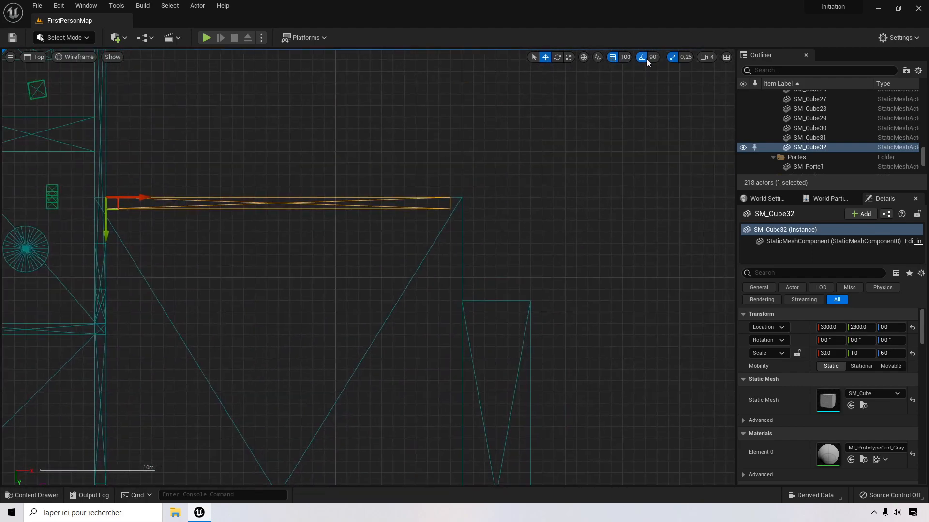
right_drag(199, 241, 265, 212)
right_drag(155, 185, 154, 182)
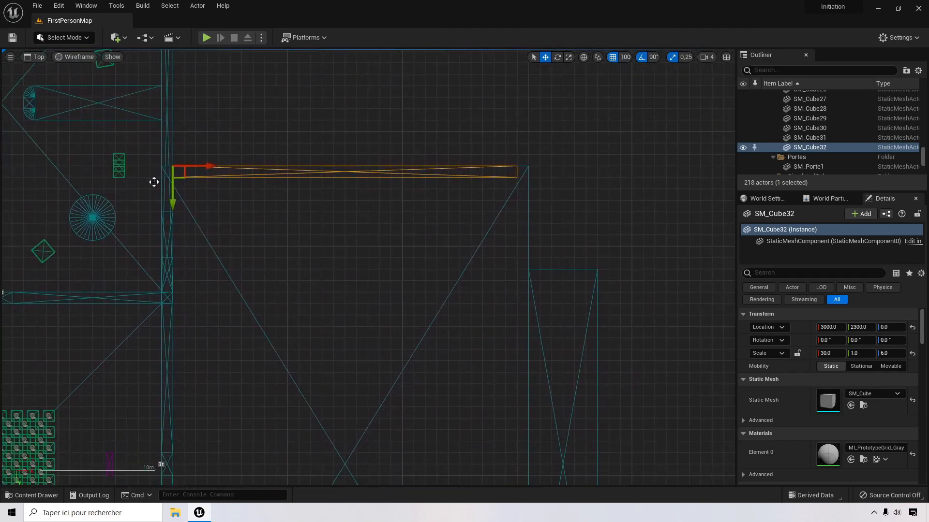
scroll(215, 275, down, 2)
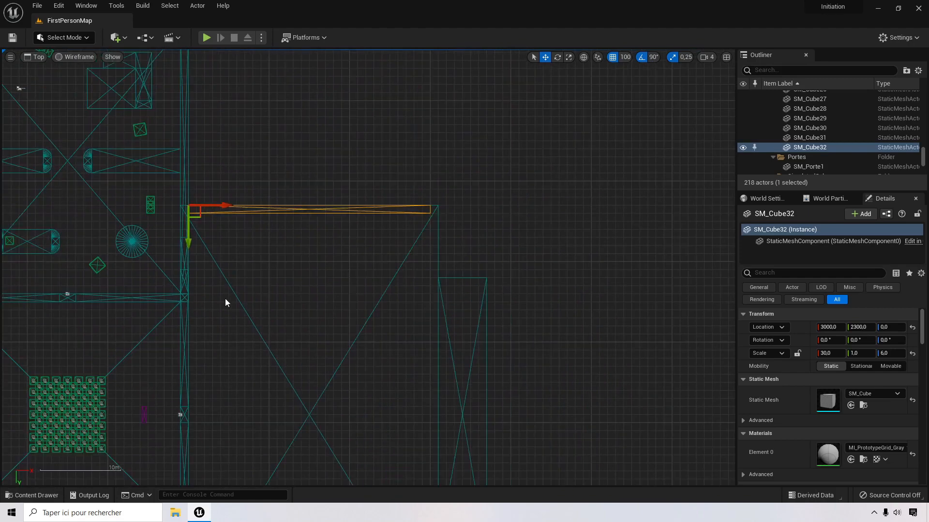
right_drag(225, 298, 253, 257)
click(190, 244)
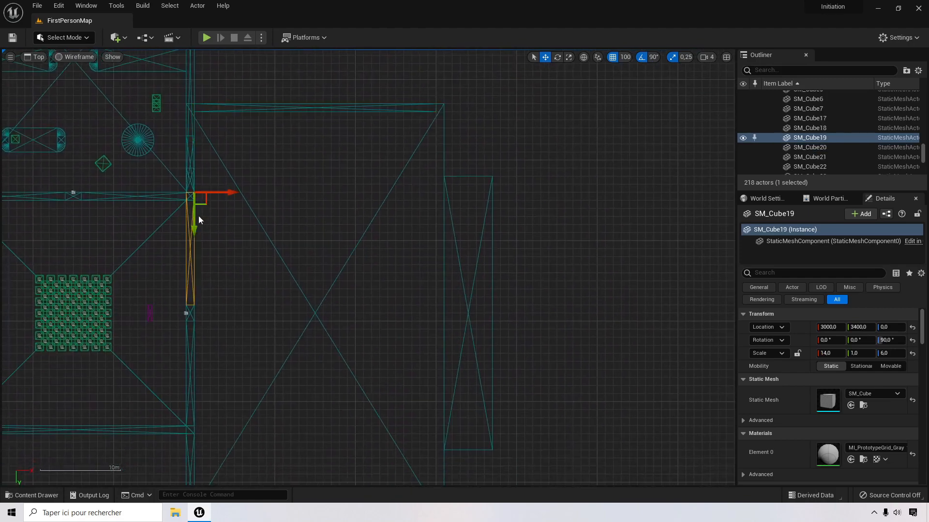
alt+drag(224, 193, 451, 111)
Step: Stretch the copied wall along the large floor's full far edge, to an X scale of 52
right_drag(513, 205, 500, 306)
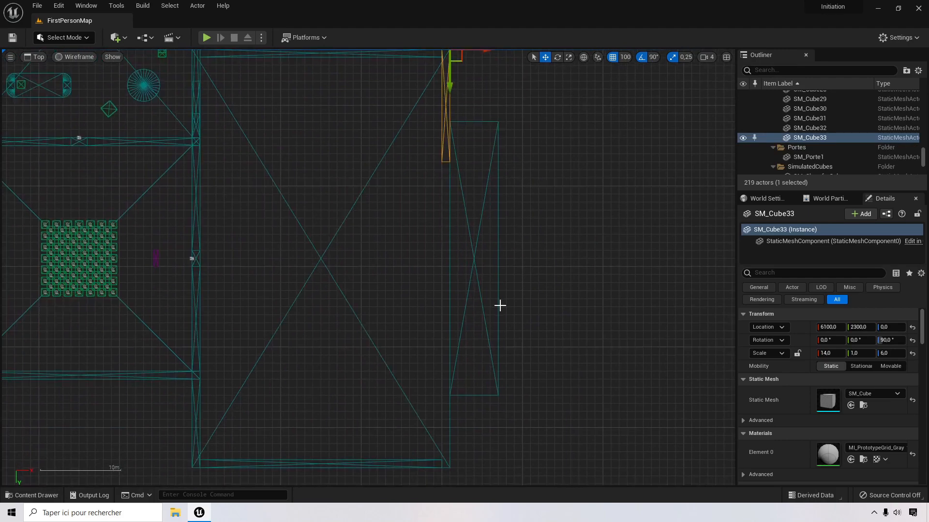
click(568, 57)
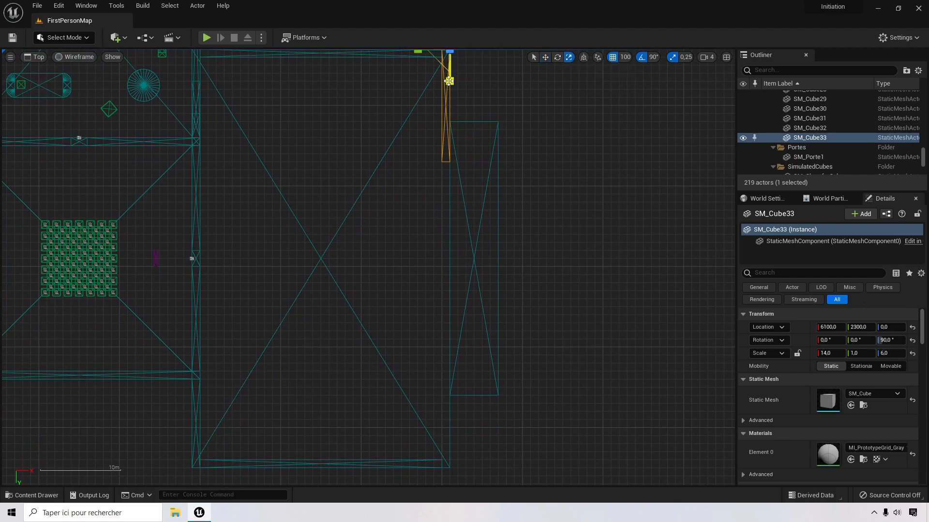
drag(449, 81, 448, 383)
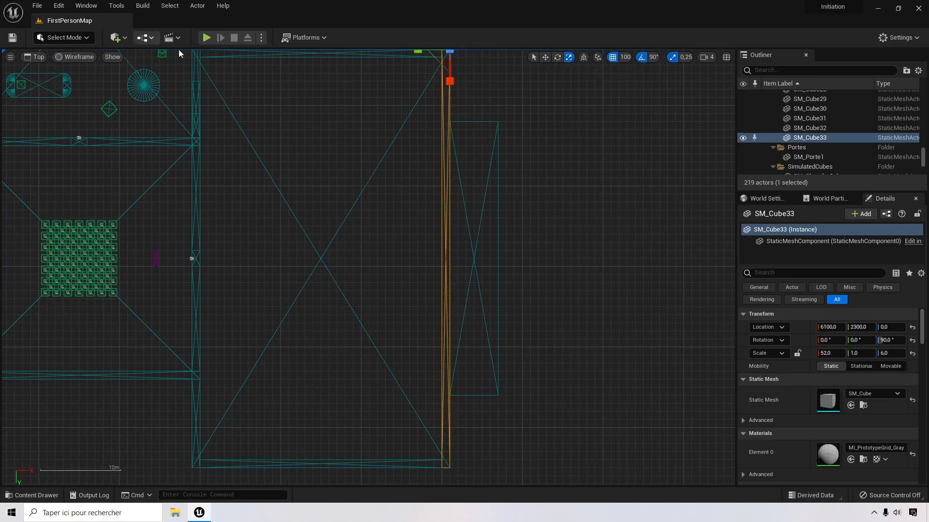
Step: In the Perspective view, stretch the short block on top of the wall shared with the obstacle room to a Y scale of 11
click(35, 57)
click(57, 71)
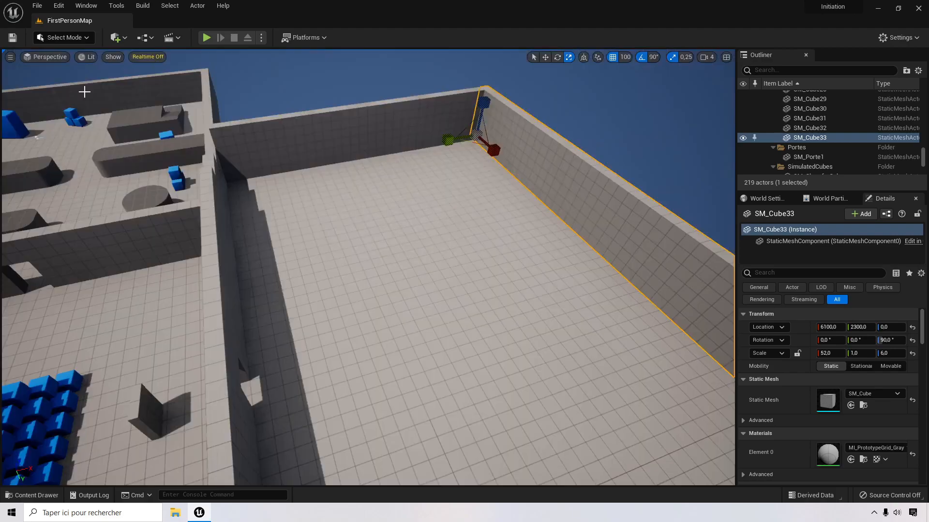
right_drag(367, 267, 105, 72)
scroll(218, 133, up, 3)
click(300, 289)
key(f)
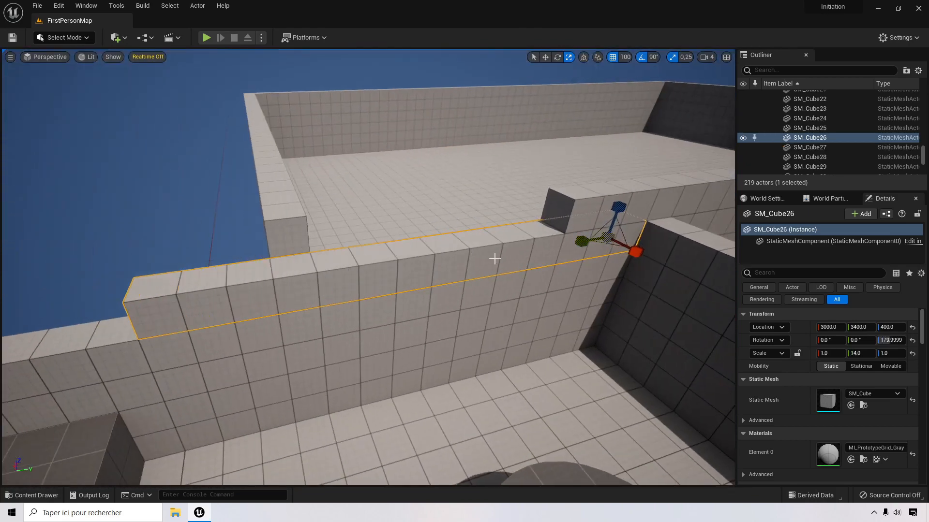
click(566, 206)
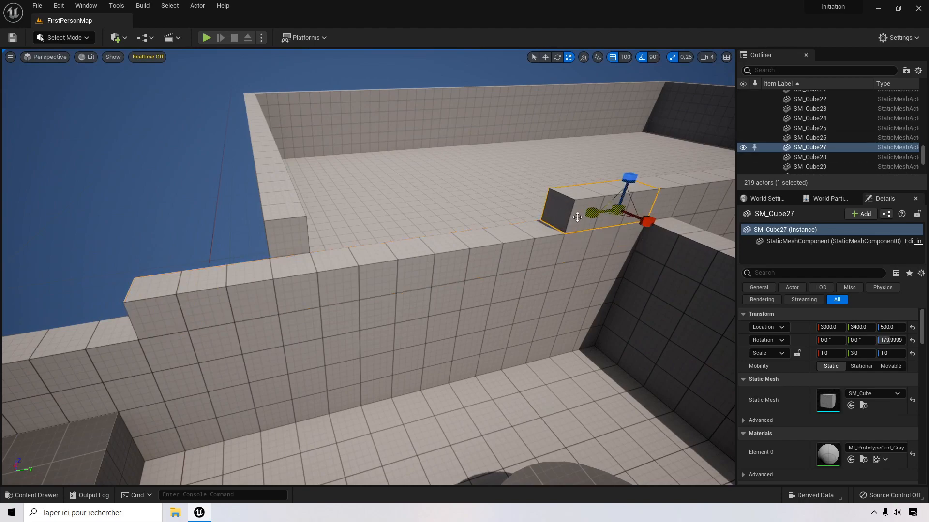
drag(591, 213, 510, 230)
right_drag(509, 230, 677, 271)
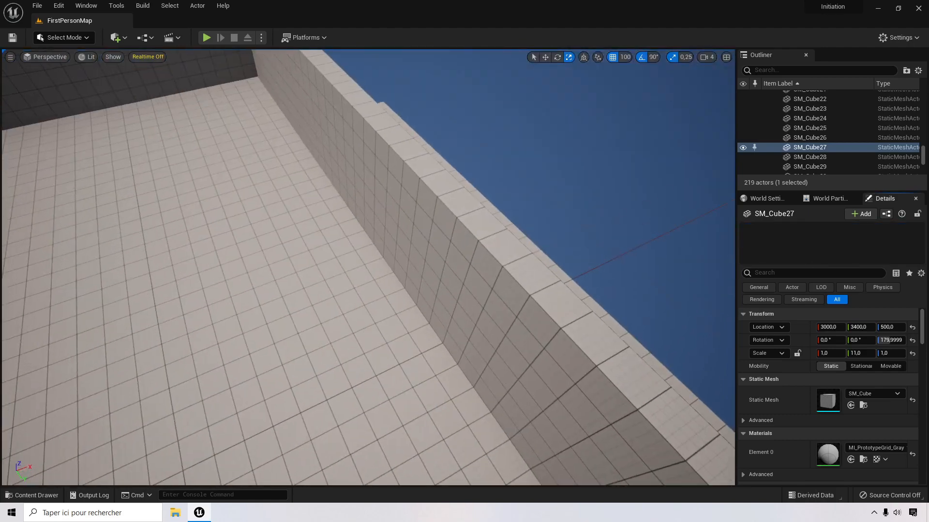
right_drag(622, 215, 325, 4)
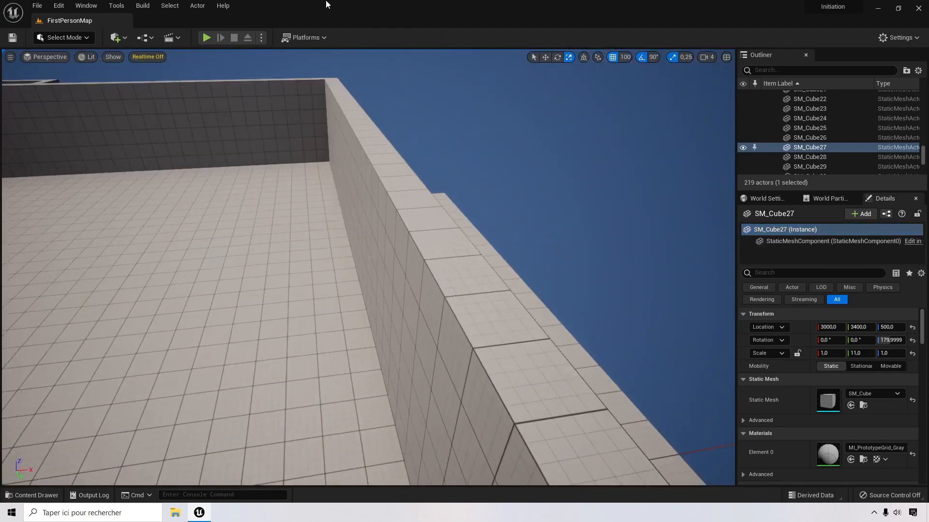
Step: In the Top view, duplicate the large room's north end wall to the narrow floor's corner, at X 6100, Y 3200
click(41, 57)
click(59, 92)
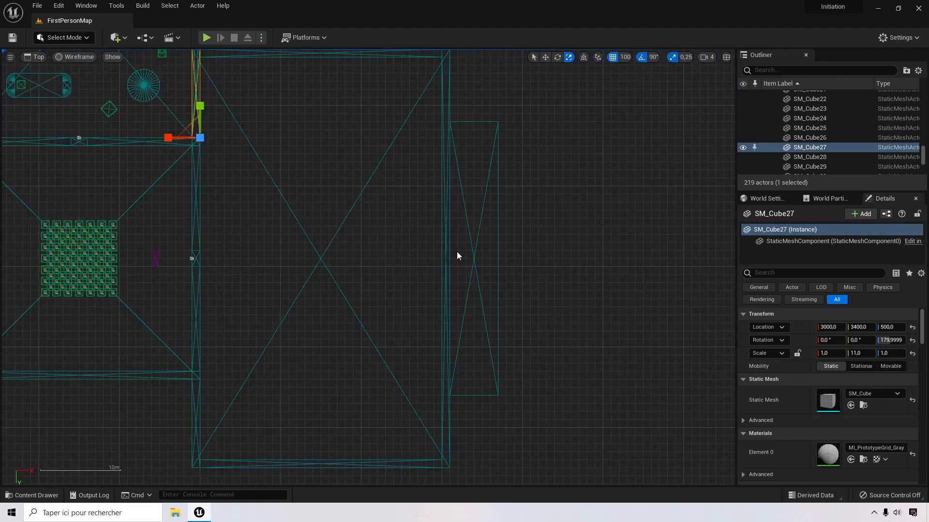
right_drag(467, 225, 452, 253)
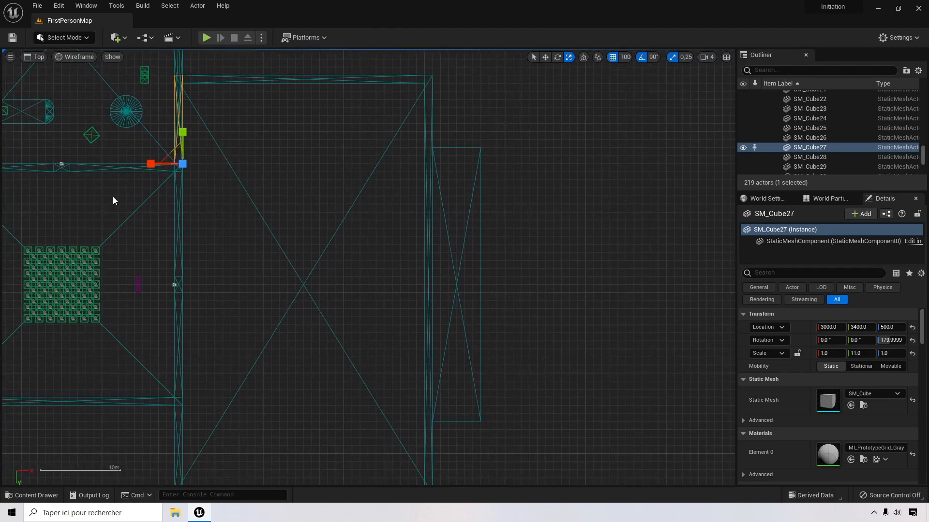
click(264, 78)
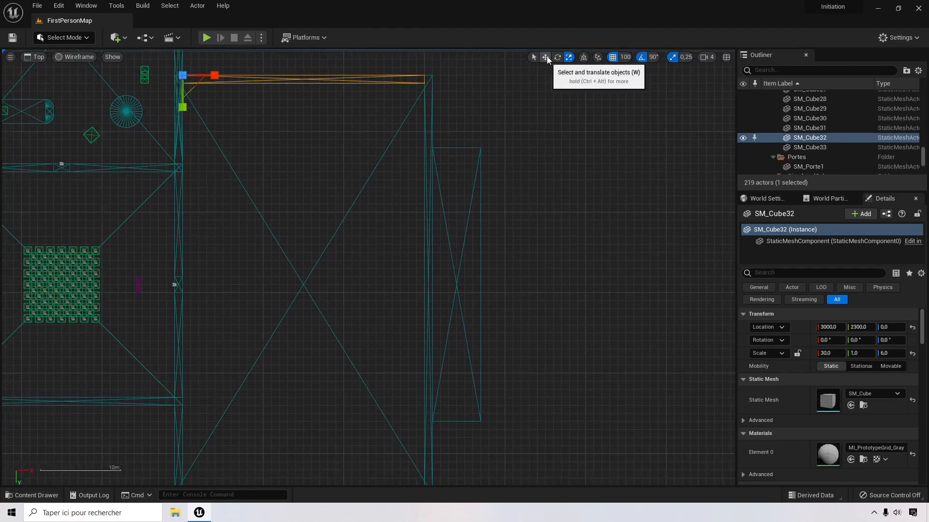
click(546, 58)
alt+drag(190, 83, 438, 154)
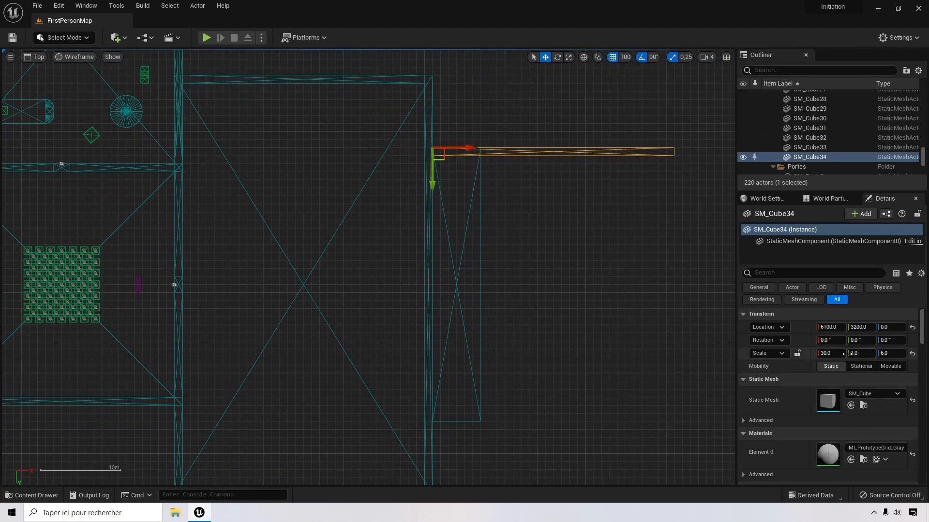
Step: Shorten the copied wall to an X scale of 6 and duplicate it to the narrow floor's south end
click(568, 58)
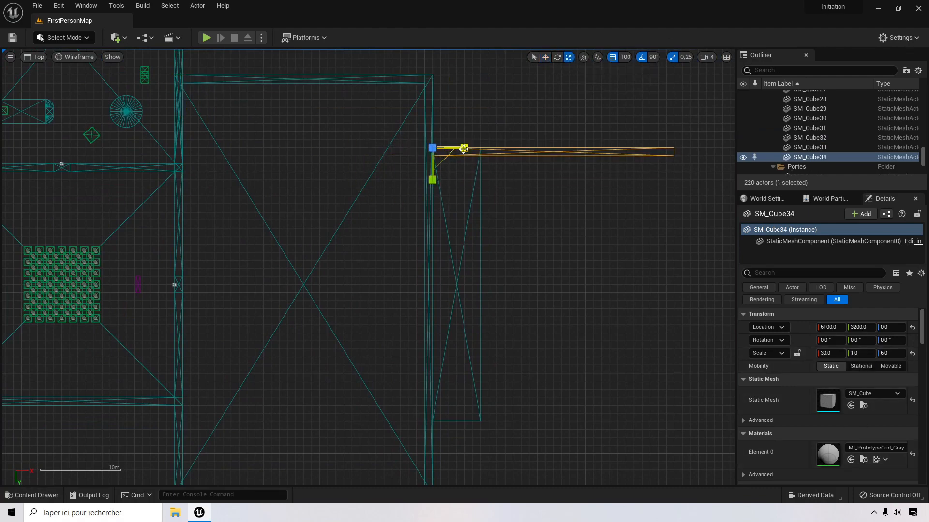
drag(464, 148, 418, 148)
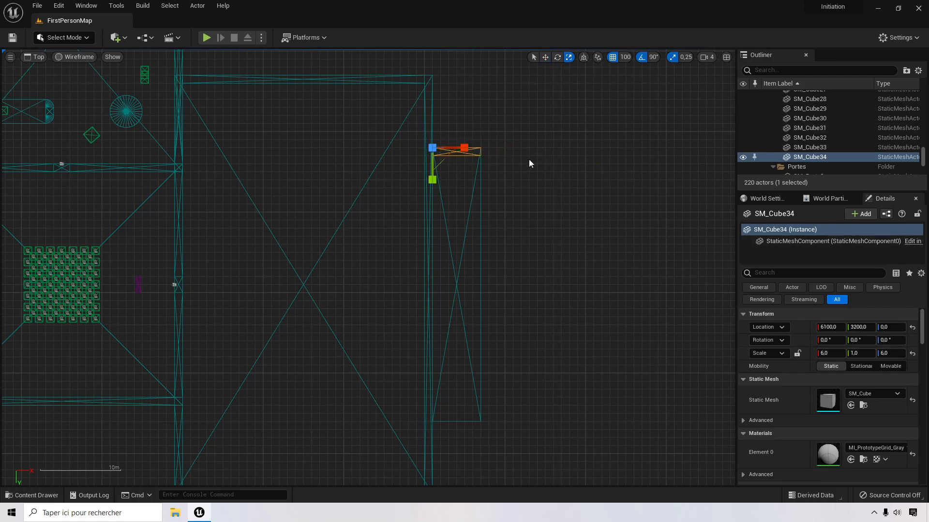
right_drag(529, 159, 445, 119)
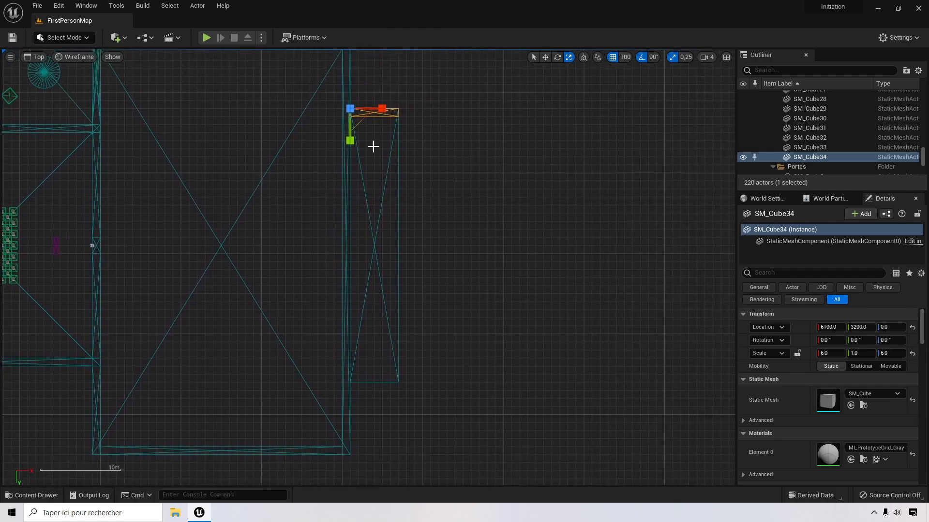
click(545, 57)
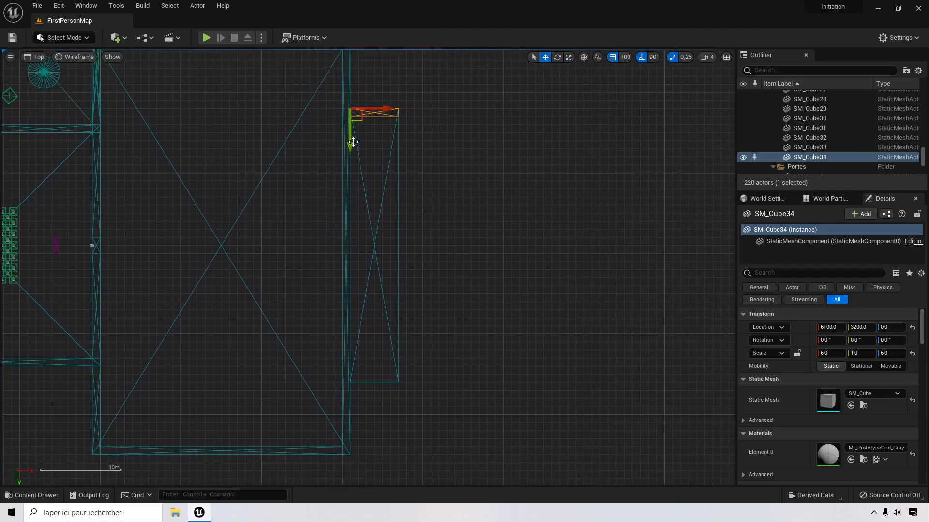
alt+drag(353, 141, 353, 407)
Step: Duplicate the large room's far long wall to X 6700, Y 3300 along the narrow floor's outer edge, and shorten it to an X scale of 32
click(343, 171)
right_drag(343, 170, 363, 208)
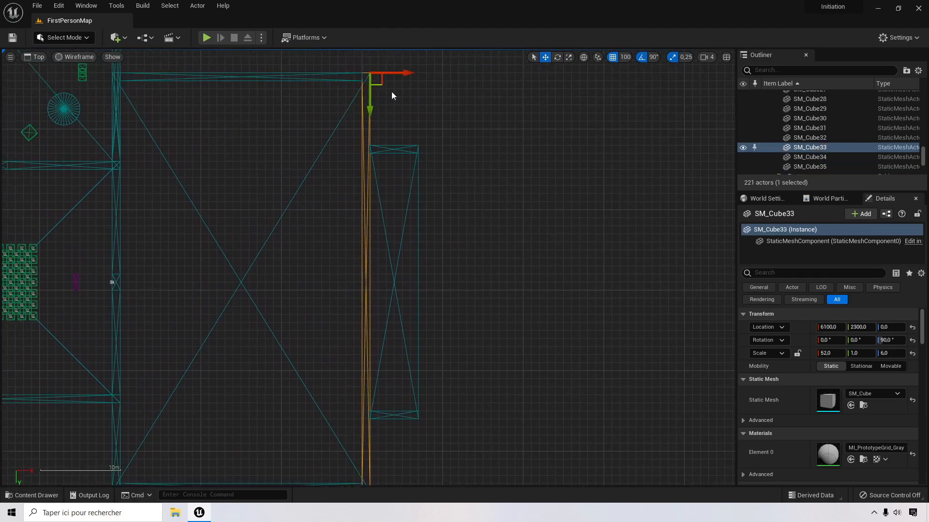
alt+drag(382, 83, 430, 164)
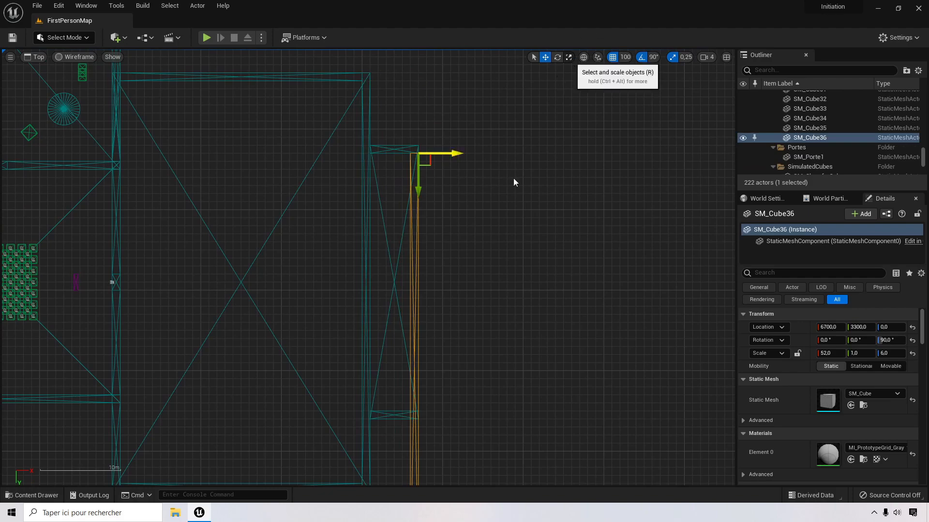
key(r)
drag(418, 185, 420, 184)
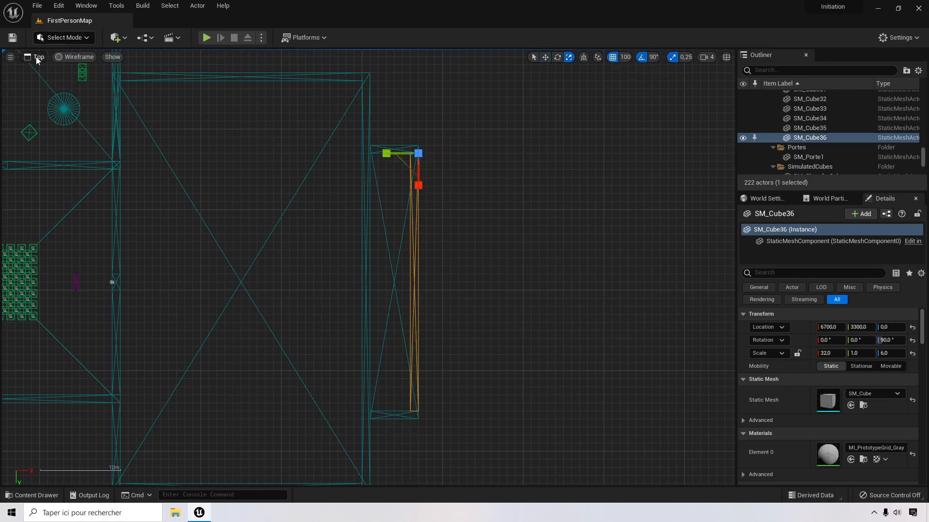
Step: Examine the walls of the large room and the adjoining narrow area in the Perspective view
click(36, 57)
click(48, 70)
right_drag(407, 241, 344, 140)
scroll(392, 156, down, 10)
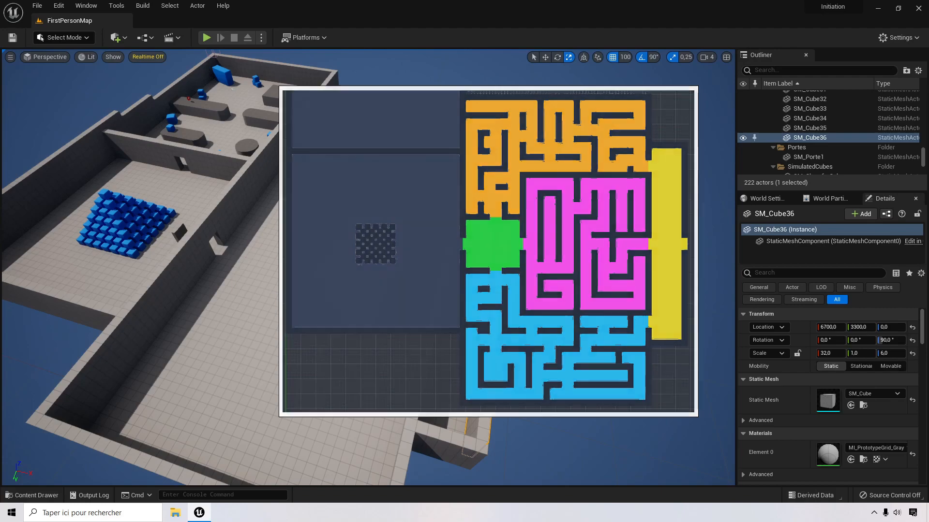
right_drag(649, 234, 613, 250)
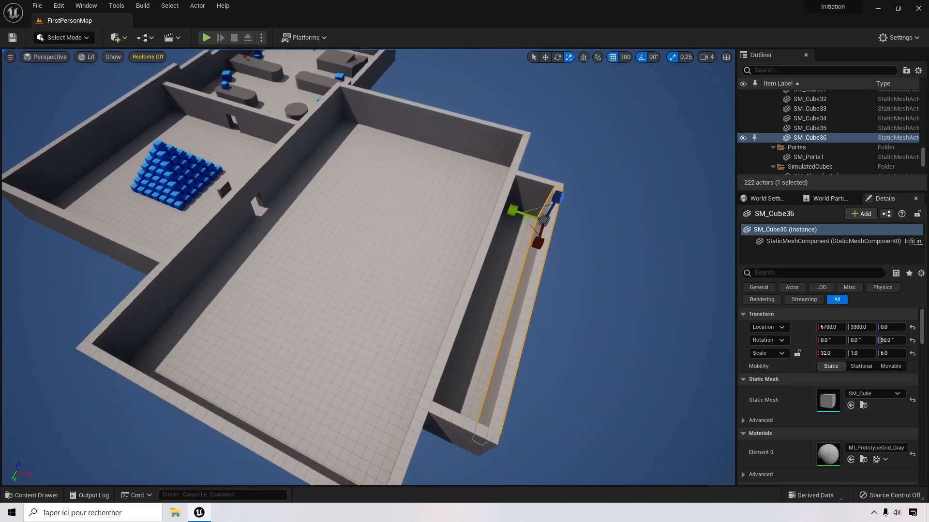
right_drag(171, 114, 208, 100)
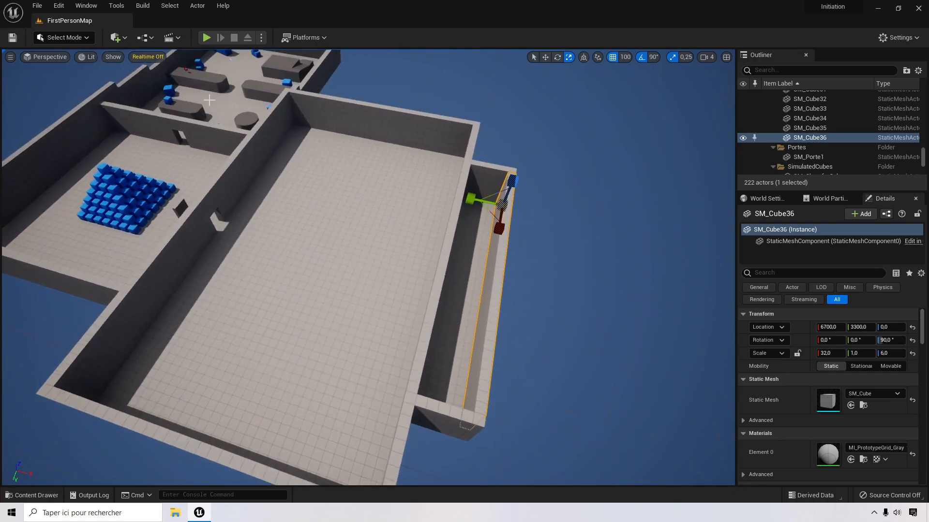
Step: In the Top view, duplicate the large room's north end wall to X 3000, Y 4400 and shorten the copy to an X scale of 4
click(54, 58)
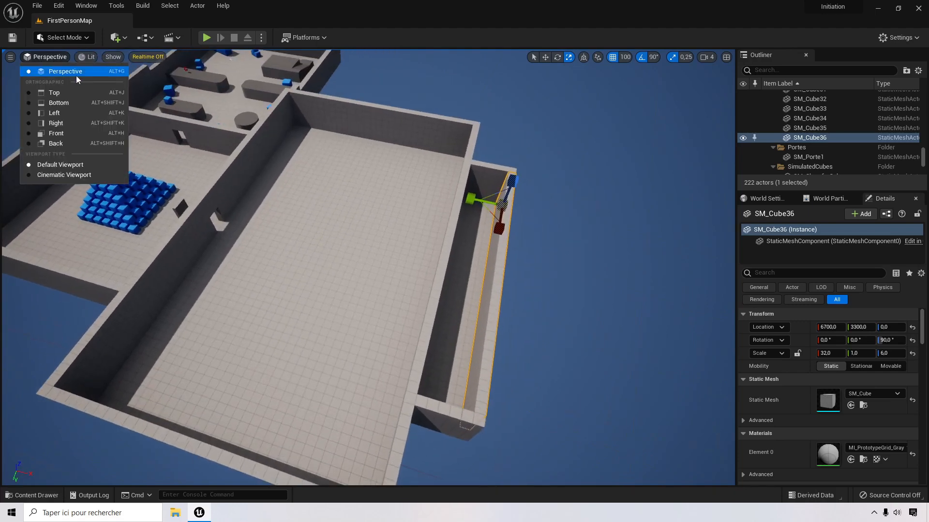
click(71, 91)
right_drag(353, 208, 396, 235)
scroll(392, 235, up, 1)
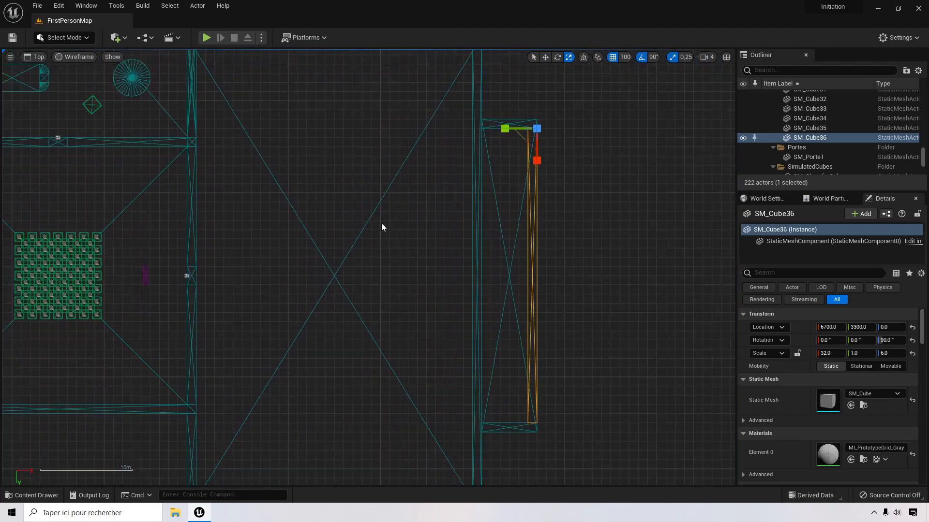
scroll(381, 222, down, 2)
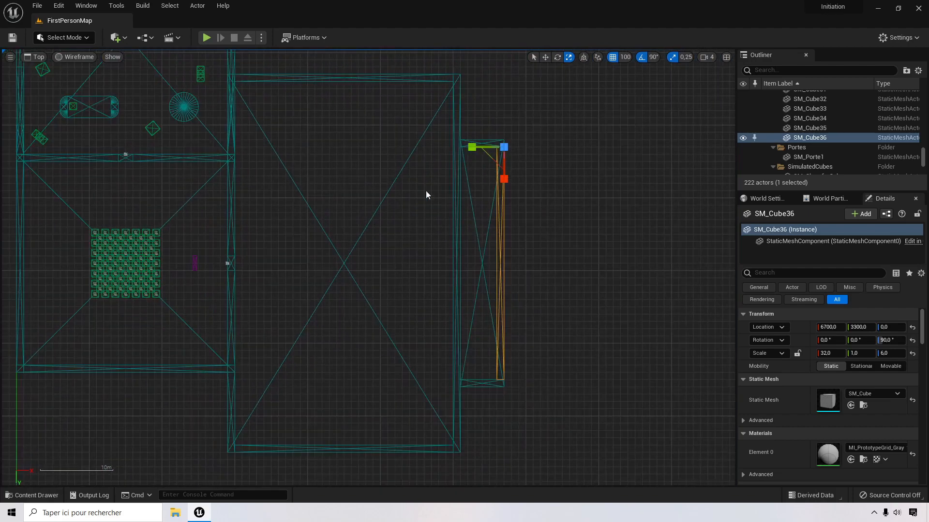
mouse_move(286, 268)
right_down()
mouse_move(303, 255)
mouse_move(284, 272)
right_up()
right_drag(329, 373, 304, 300)
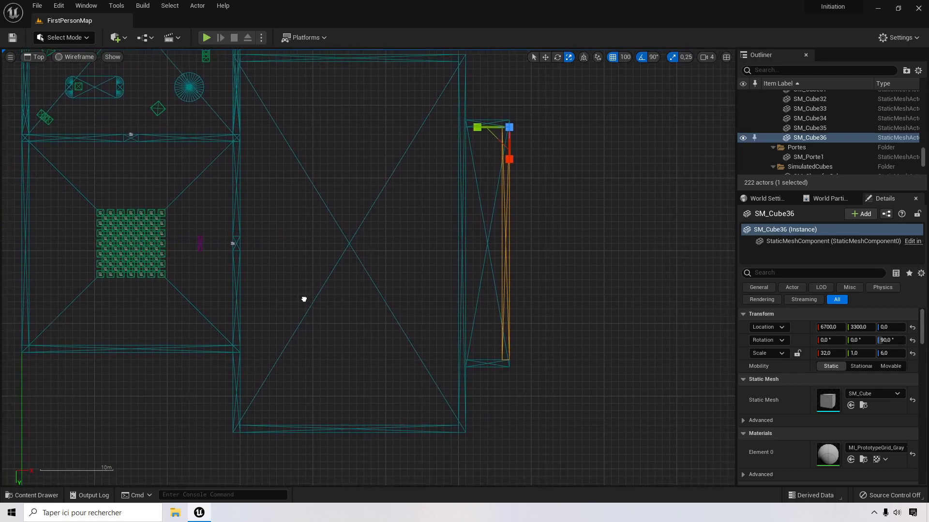
scroll(279, 257, up, 2)
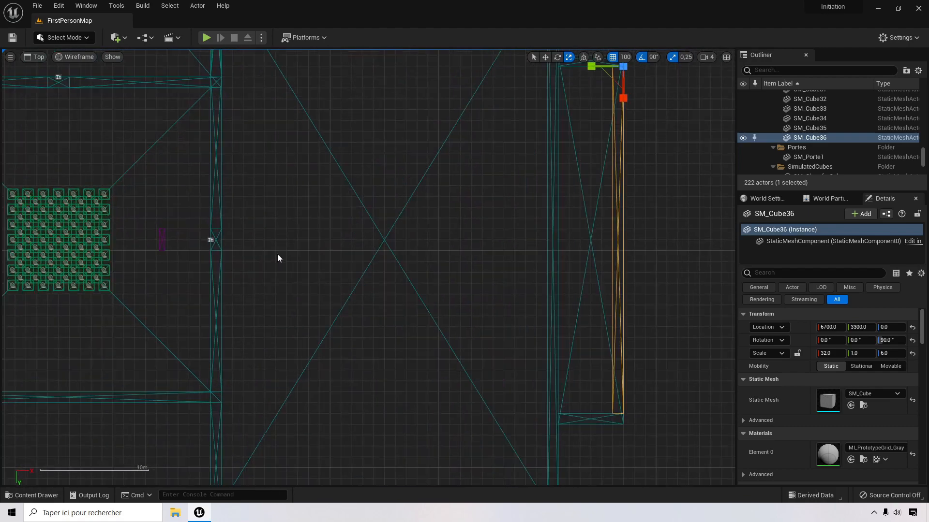
right_drag(217, 213, 202, 243)
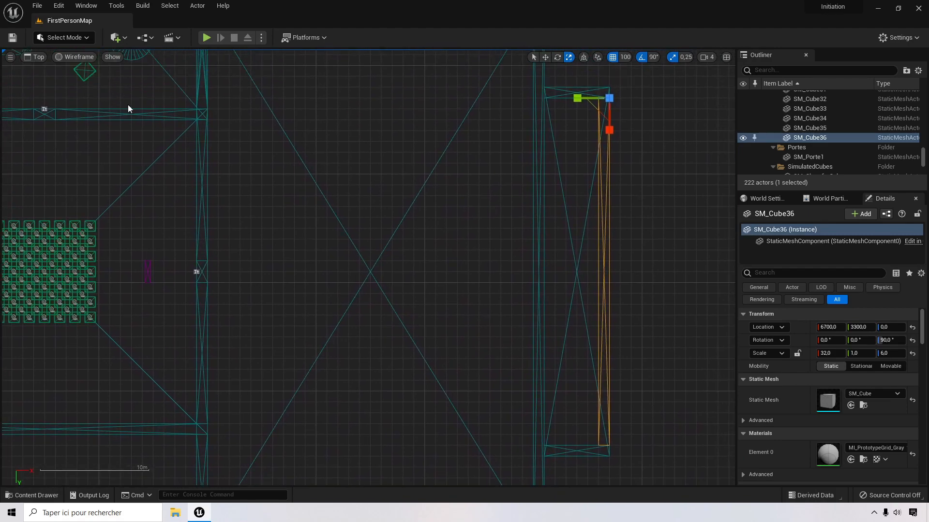
right_drag(287, 165, 278, 147)
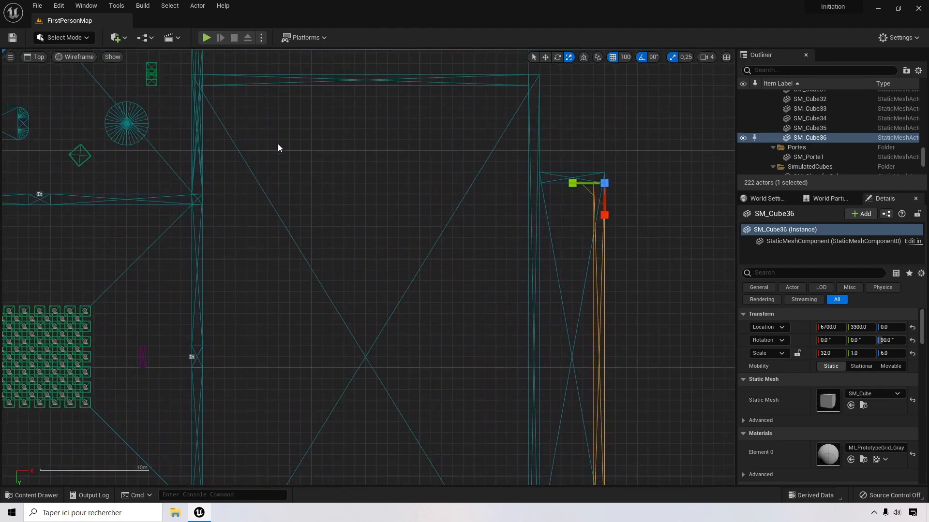
click(471, 83)
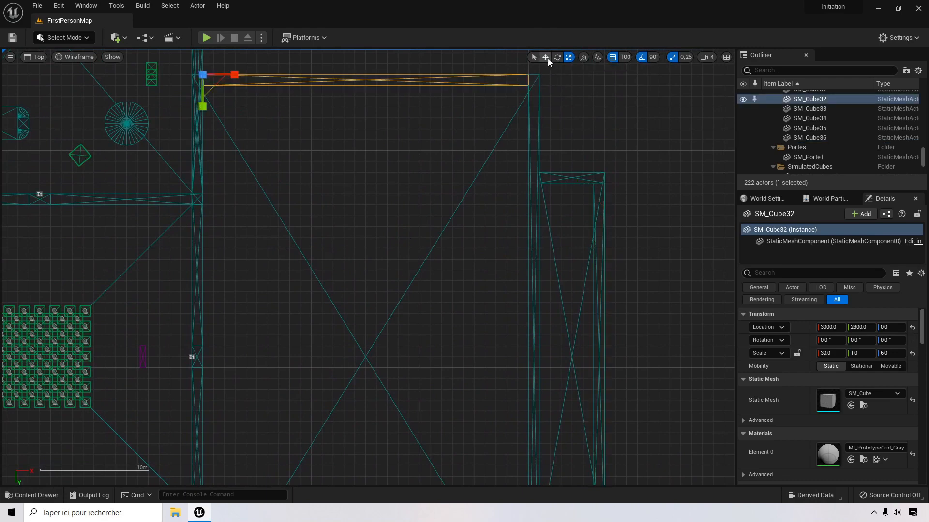
click(545, 57)
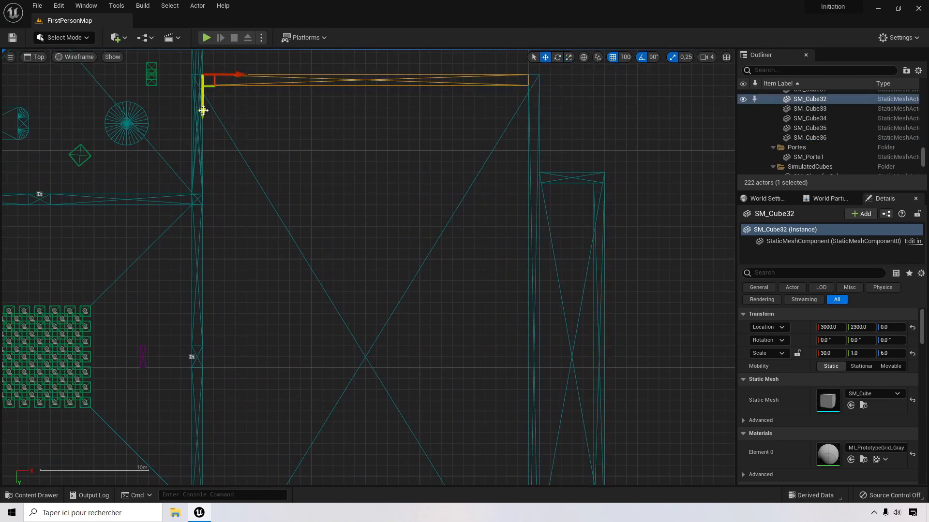
alt+drag(204, 111, 203, 338)
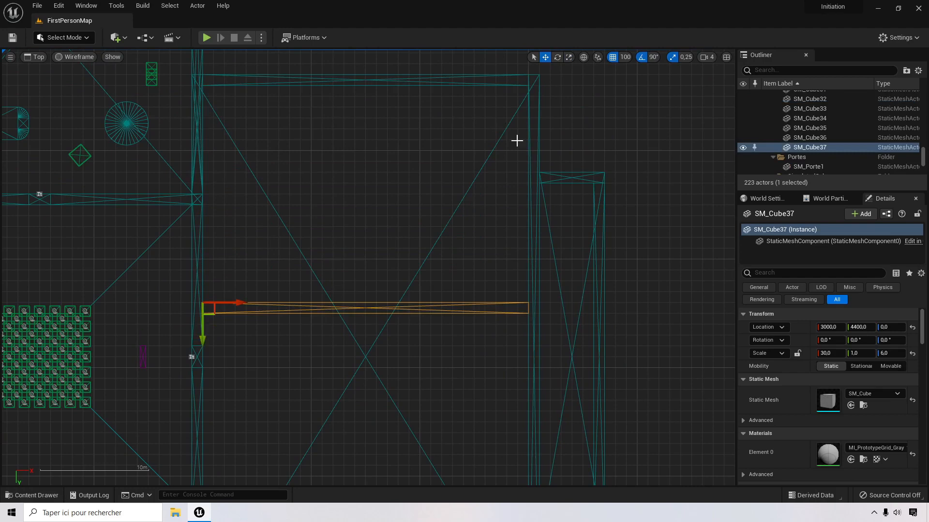
key(r)
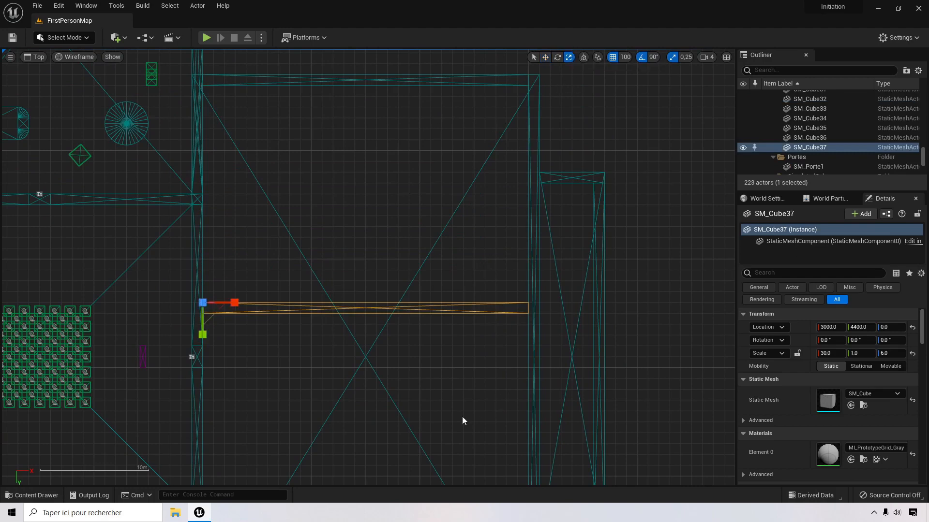
drag(242, 297, 182, 301)
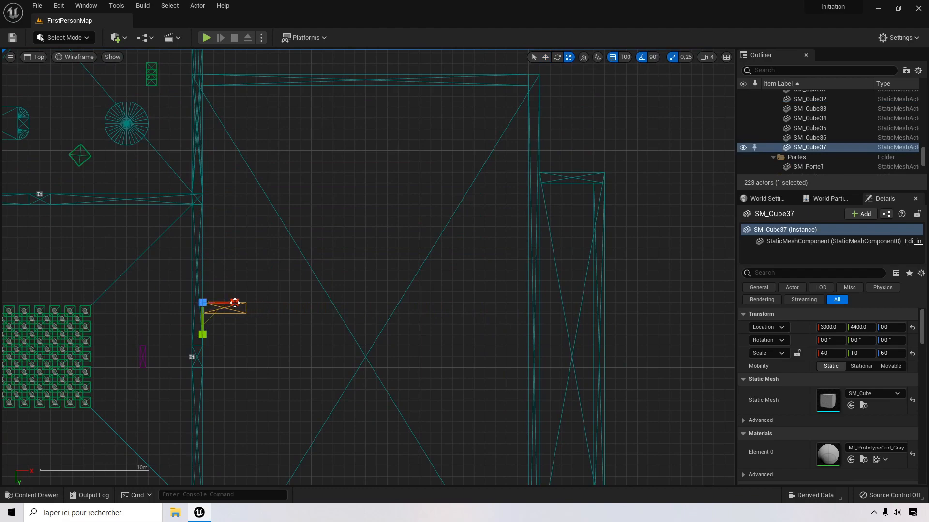
Step: Duplicate the short wall piece to X 3600, Y 4400, leaving a gap between them, and set the copy's X scale to 3
click(546, 58)
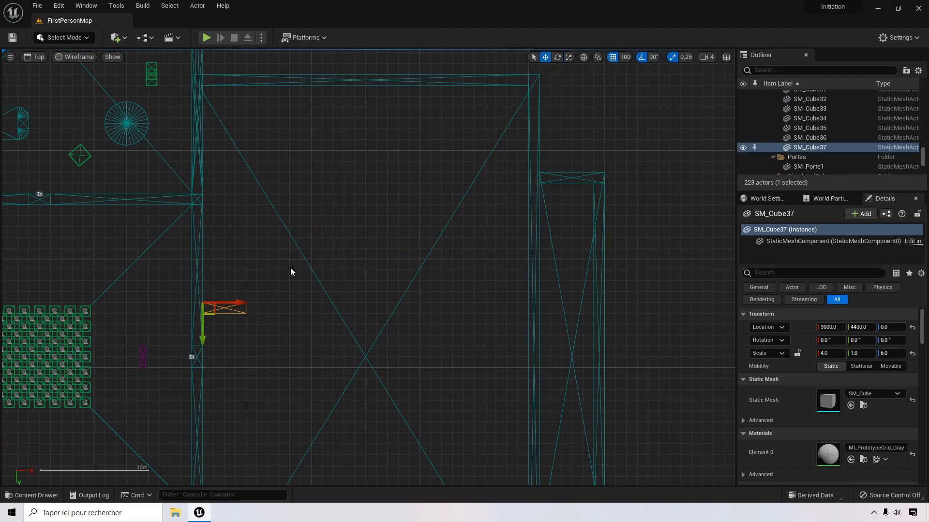
alt+drag(237, 300, 301, 299)
click(832, 353)
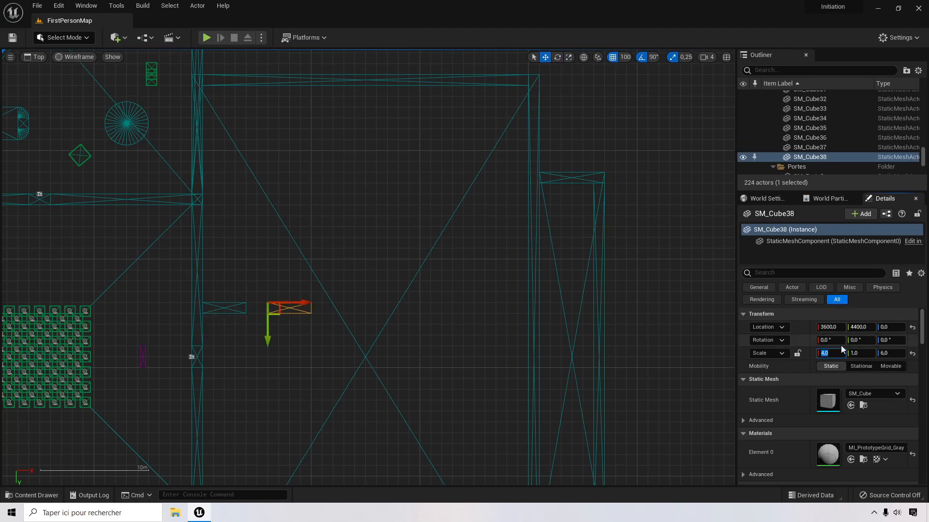
key(Return)
Step: Duplicate both short wall pieces to Y 5300, on the opposite side of the entrance doorway
right_drag(343, 385, 377, 241)
alt+drag(300, 185, 300, 284)
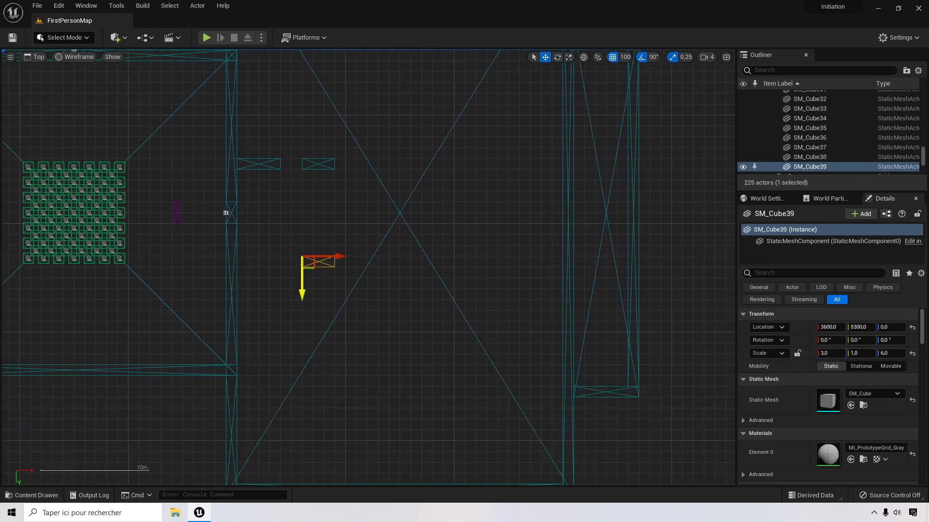
click(256, 167)
alt+drag(242, 190, 242, 287)
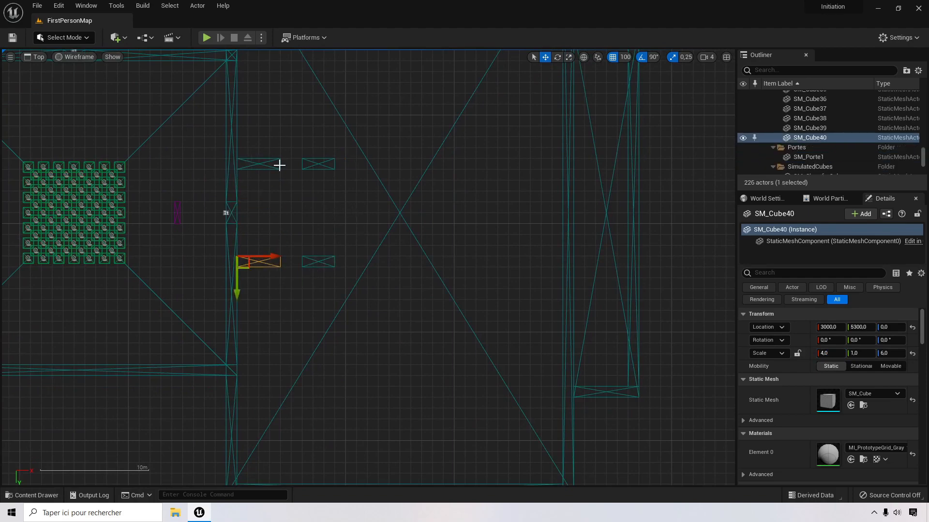
Step: Duplicate the 3-scale wall piece at Y 4400, rotate the copy 90° about Z, place it at X 4000, Y 4400, and set its X scale to 4
click(312, 163)
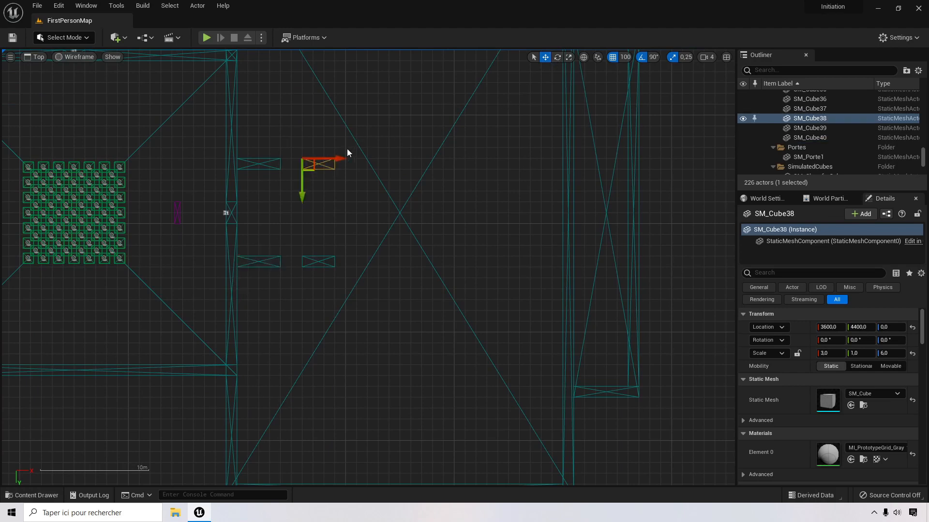
alt+drag(346, 152, 368, 229)
click(558, 57)
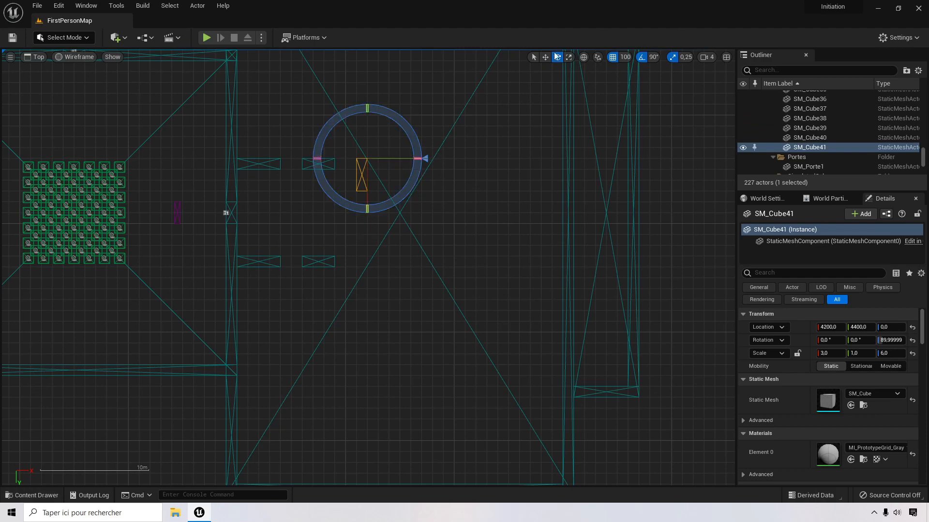
click(545, 57)
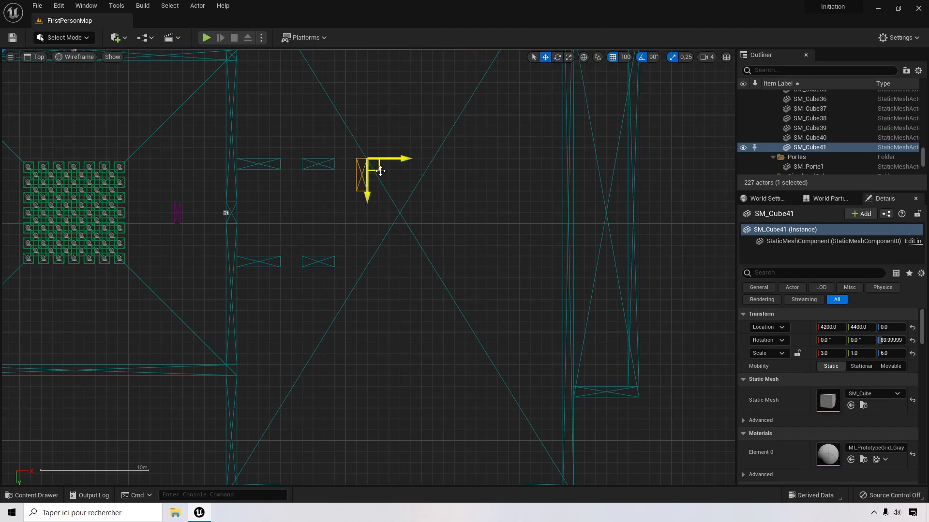
drag(380, 170, 353, 173)
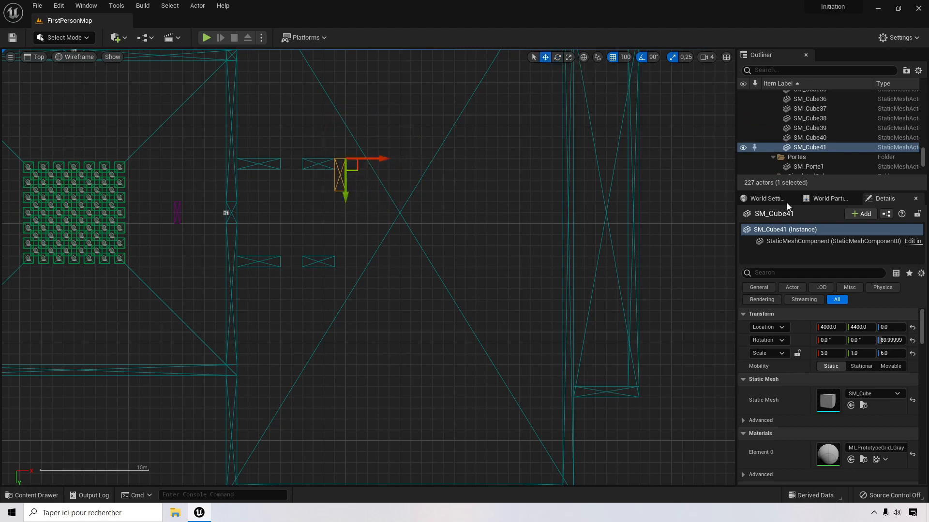
click(839, 353)
text(4)
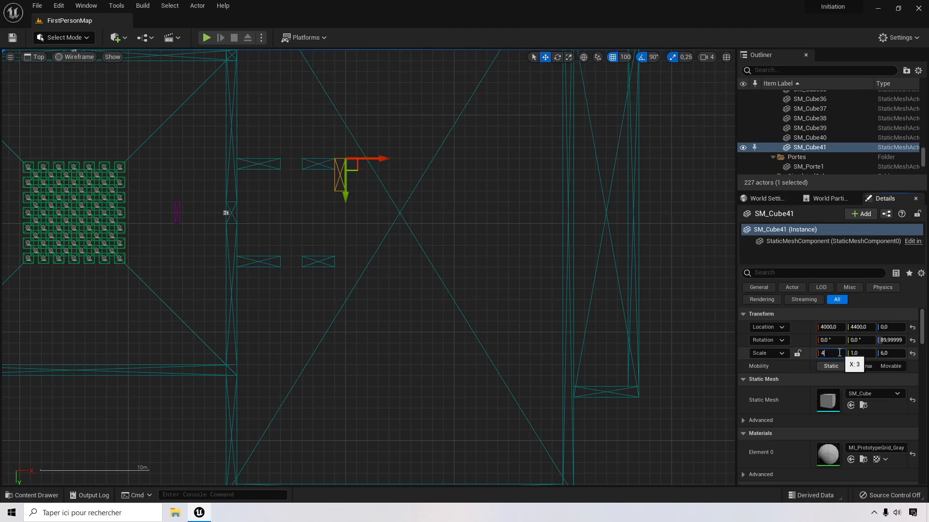
key(Return)
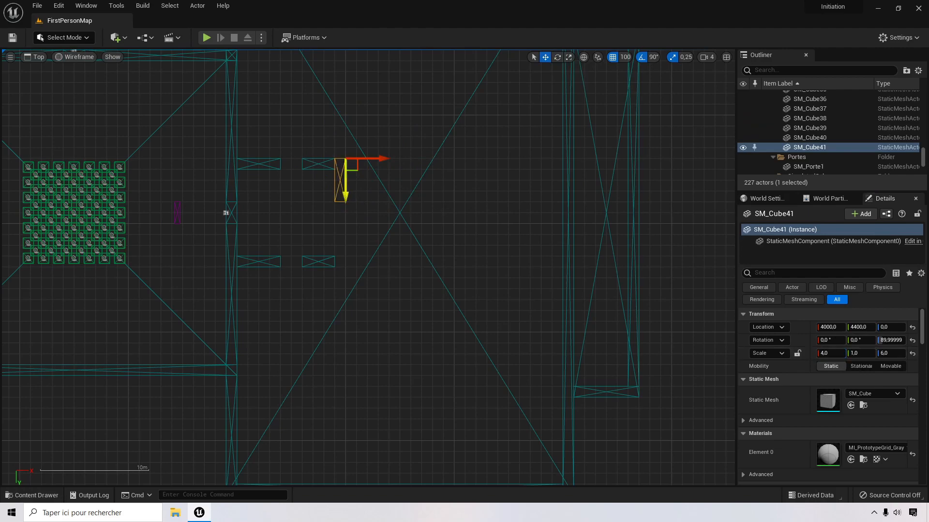
Step: Duplicate the rotated wall piece to X 4000, Y 5000, leaving an opening between the two
alt+drag(346, 191, 345, 257)
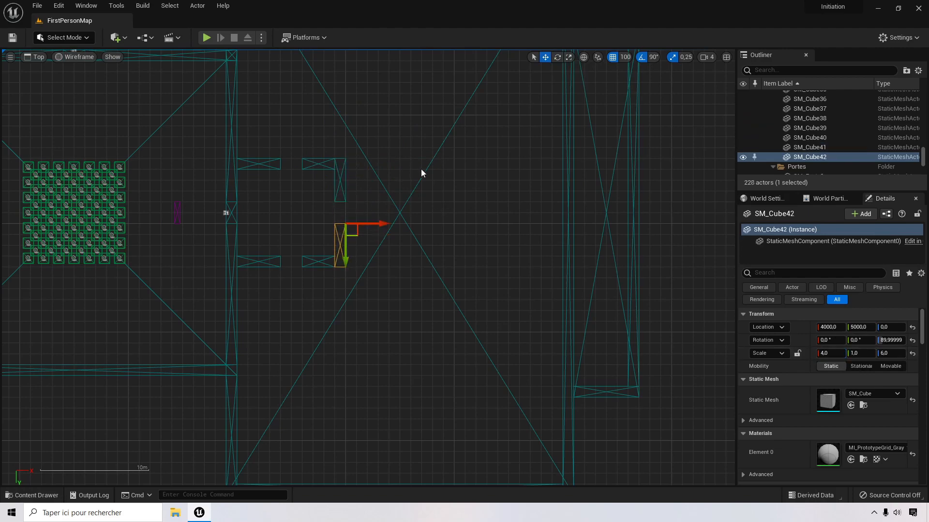
right_drag(421, 173, 344, 220)
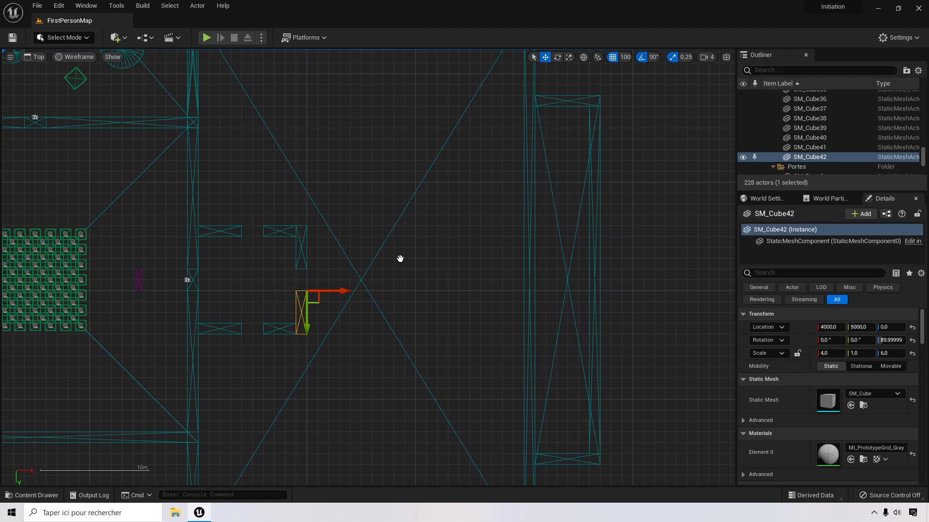
right_drag(400, 258, 389, 339)
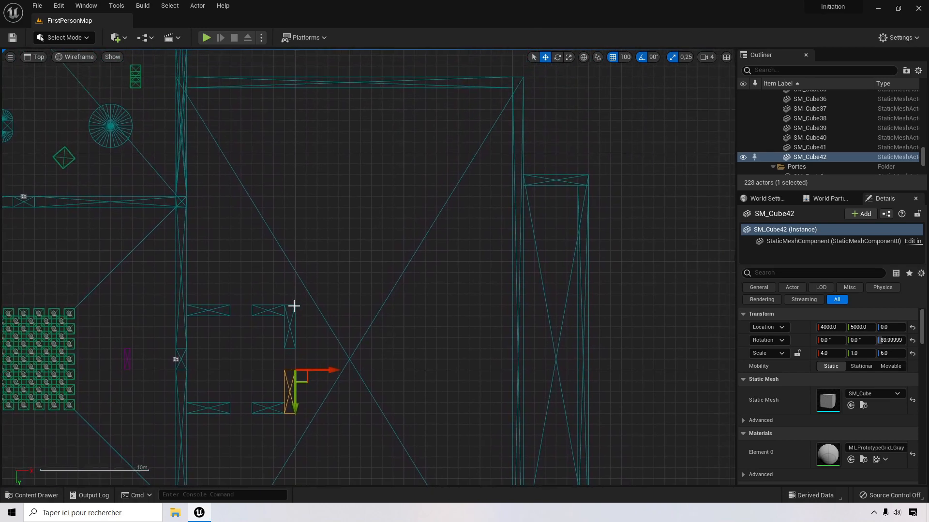
Step: Move the rotated wall piece at X 4000, Y 4400 to Y 3700 and set its X scale to 11
click(291, 322)
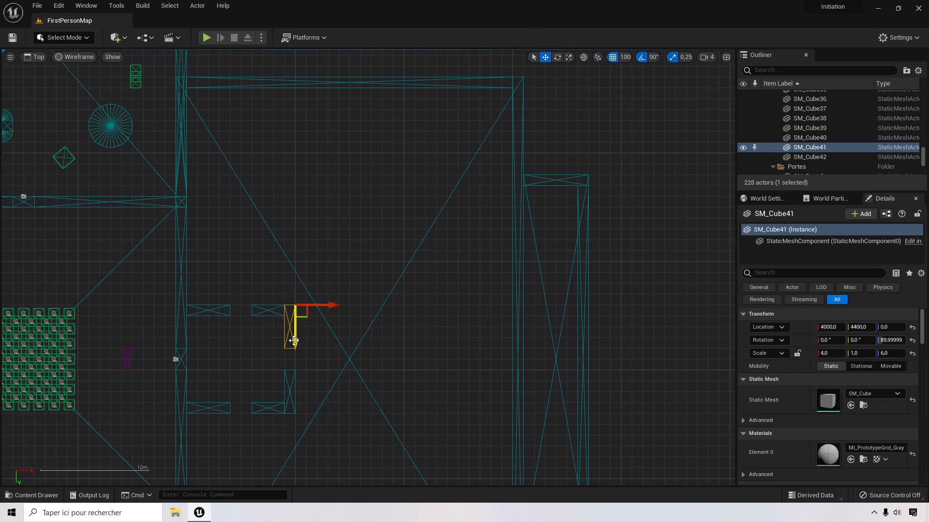
drag(292, 336, 306, 297)
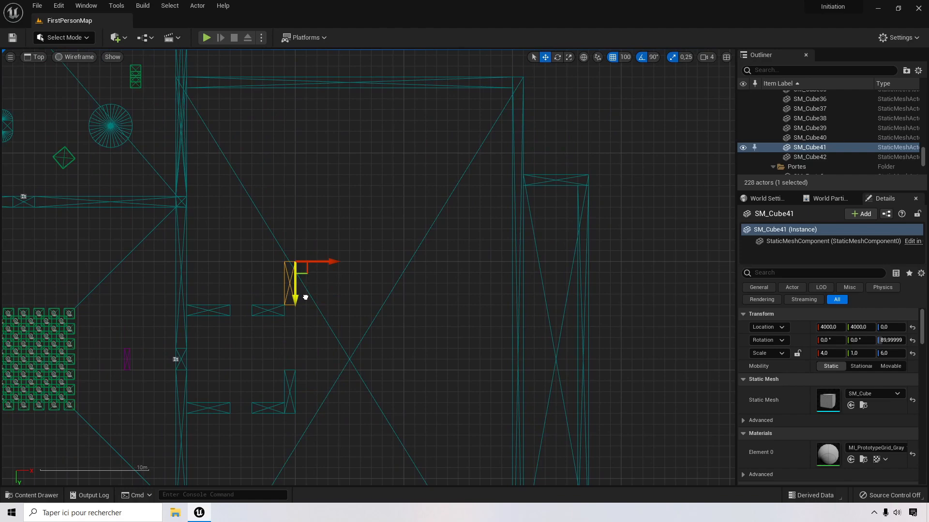
drag(306, 297, 346, 282)
click(569, 57)
right_drag(346, 282, 391, 139)
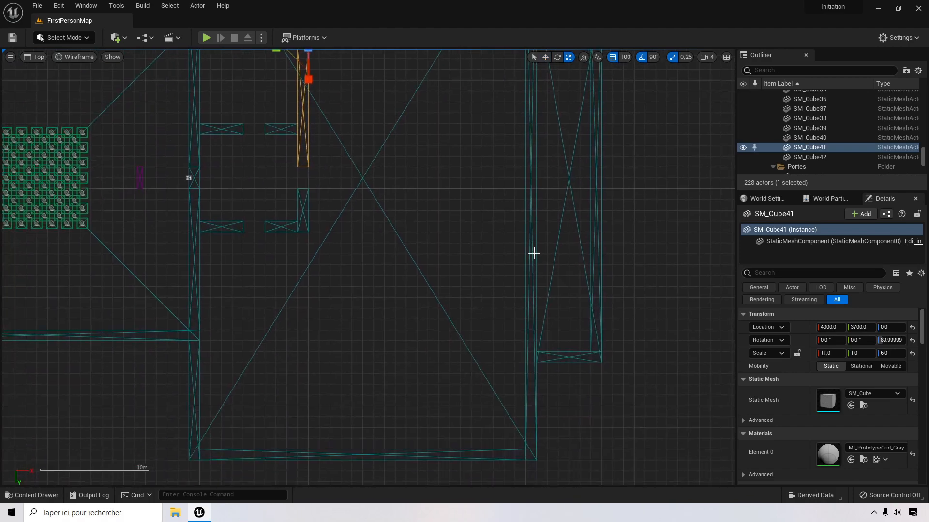
Step: Lengthen the matching rotated wall piece at X 4000, Y 5000 to an X scale of 11
click(303, 203)
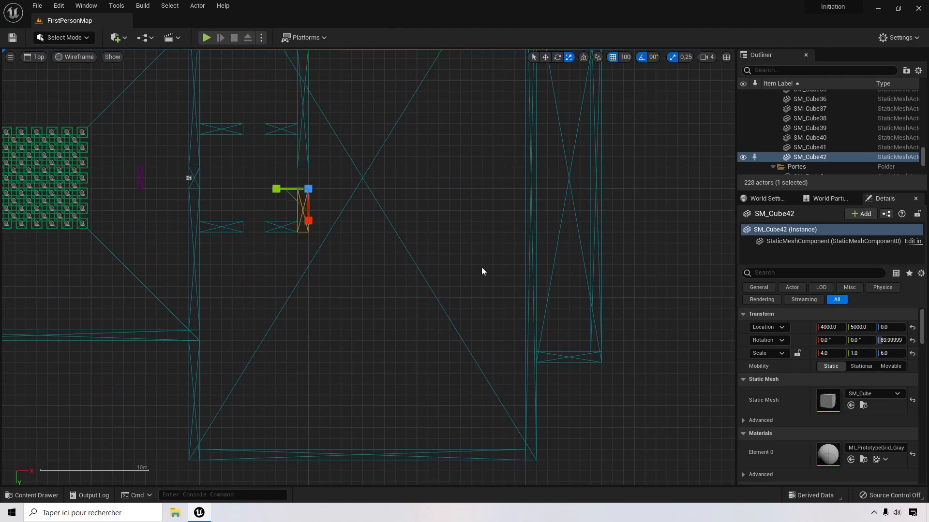
click(837, 353)
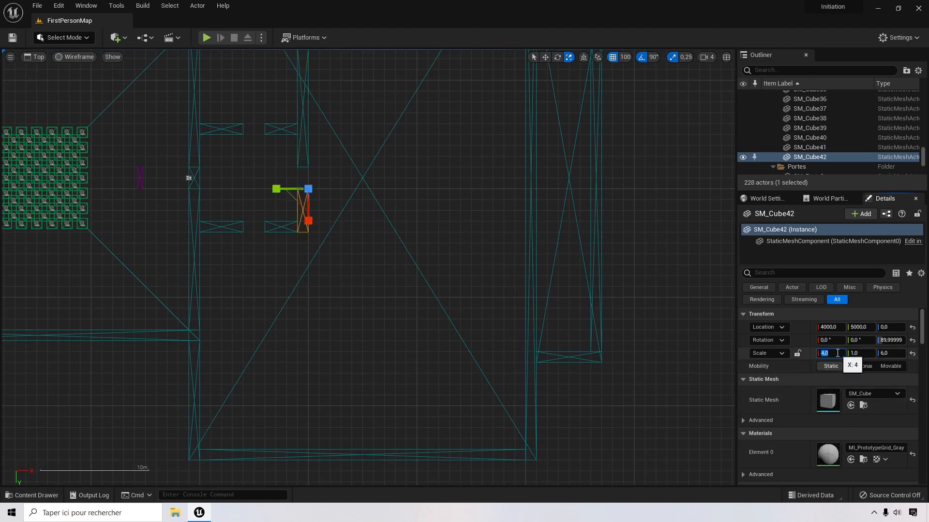
key(Return)
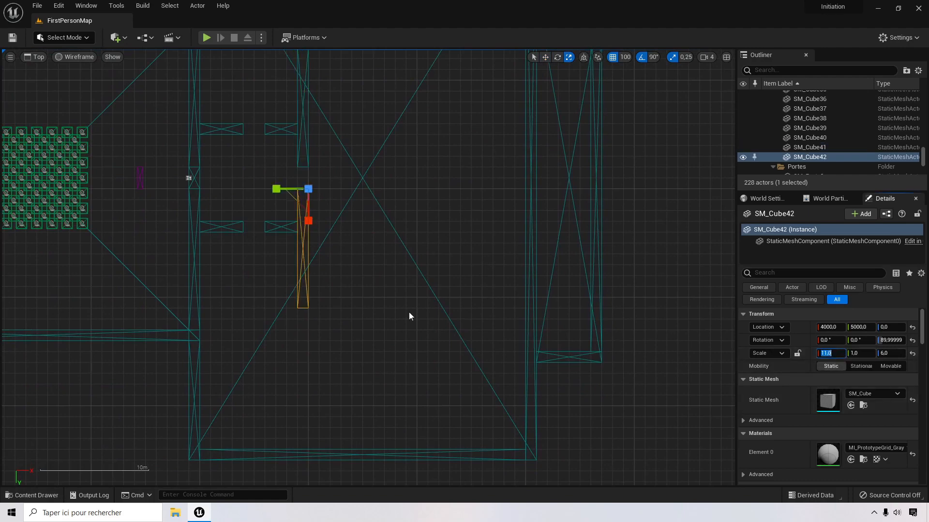
Step: Duplicate the 3-scale wall piece at X 3600, Y 4400 to X 4000, Y 3700 and set the copy's X scale to 20
right_drag(346, 284, 295, 311)
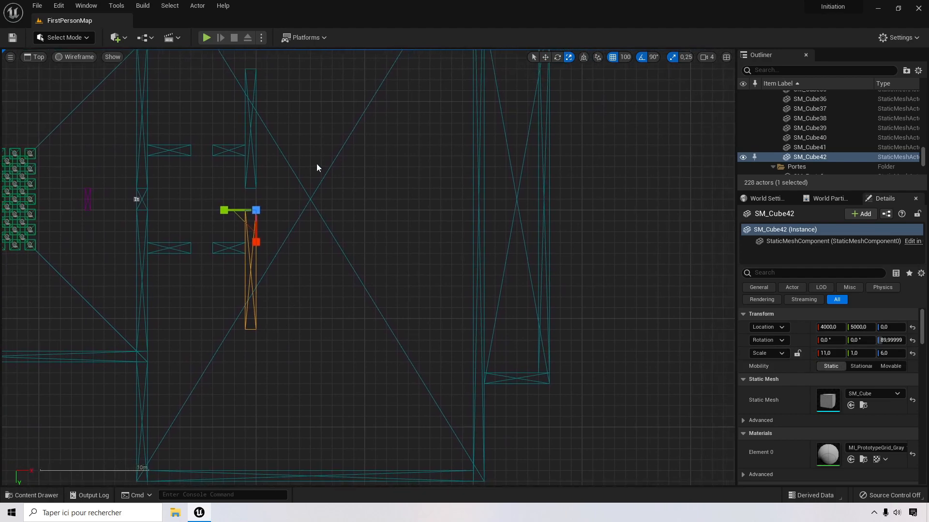
right_drag(317, 168, 218, 210)
click(221, 218)
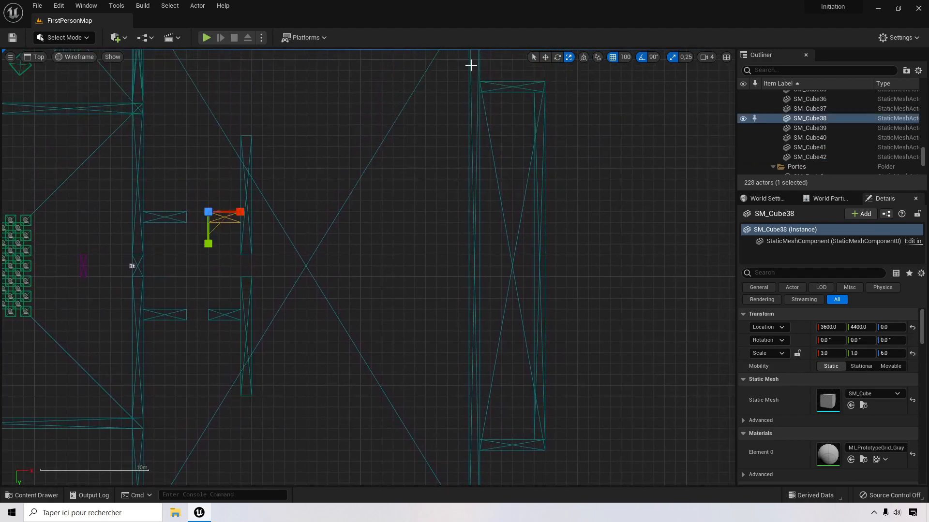
click(548, 57)
alt+drag(222, 221, 468, 136)
click(569, 57)
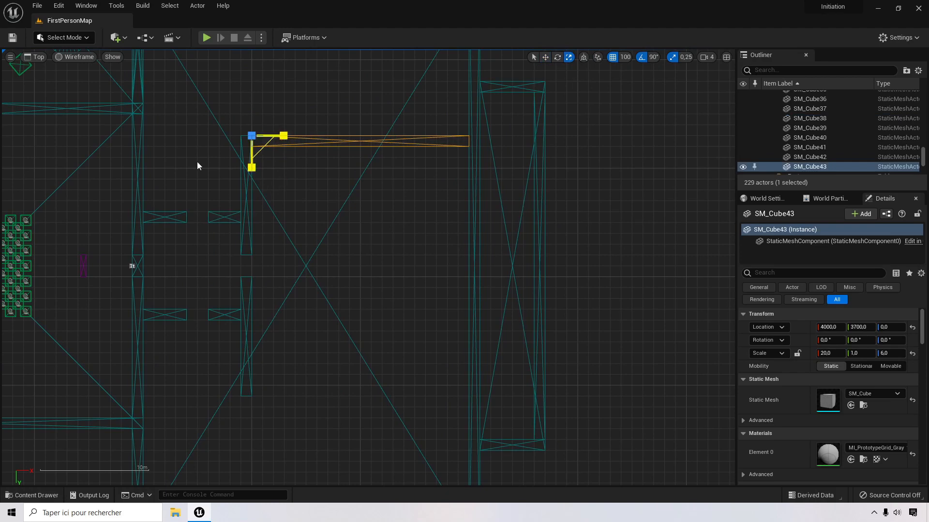
Step: Duplicate the 20-scale wall to X 4000, Y 6000 to close the opposite side of the inner room
right_drag(320, 281, 350, 235)
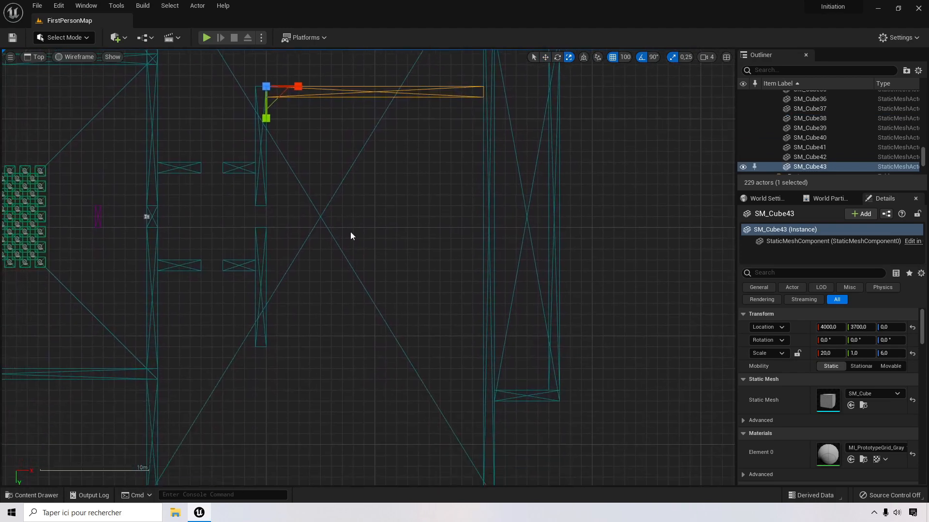
click(545, 57)
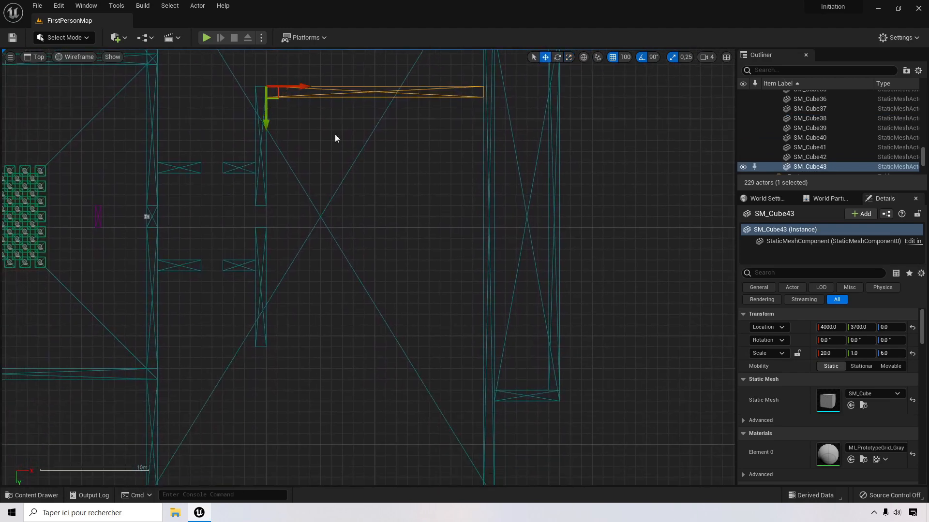
alt+drag(267, 119, 267, 369)
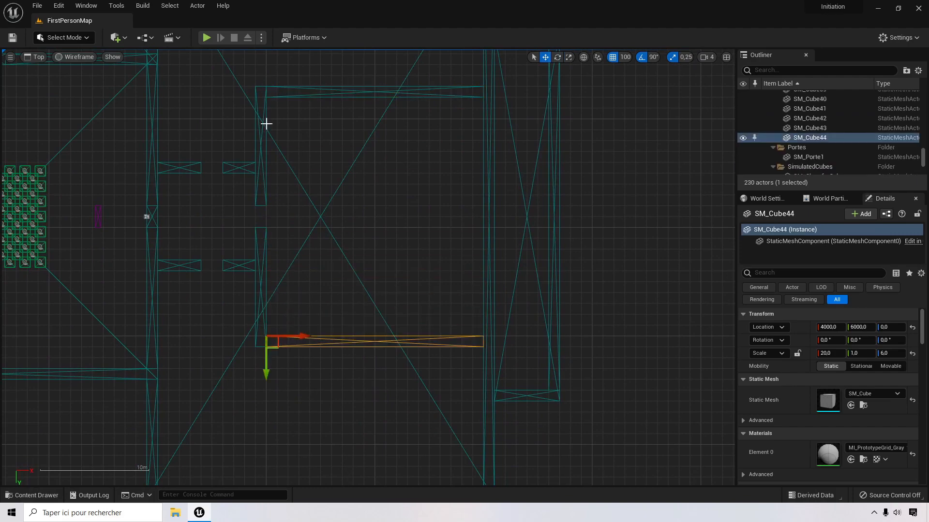
Step: Shorten the large room's long wall at X 6100, beside the narrow area, to an X scale of 12
right_drag(542, 353, 394, 389)
scroll(332, 284, down, 4)
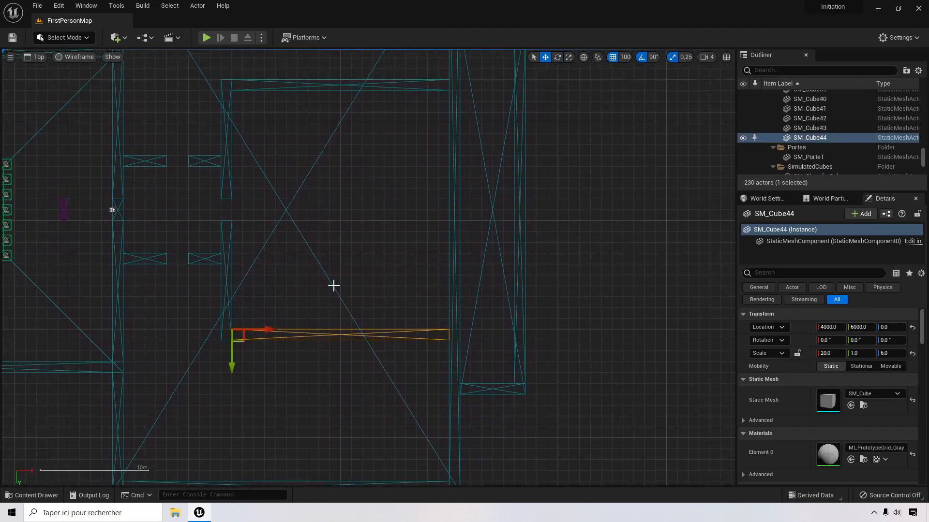
right_drag(338, 234, 384, 256)
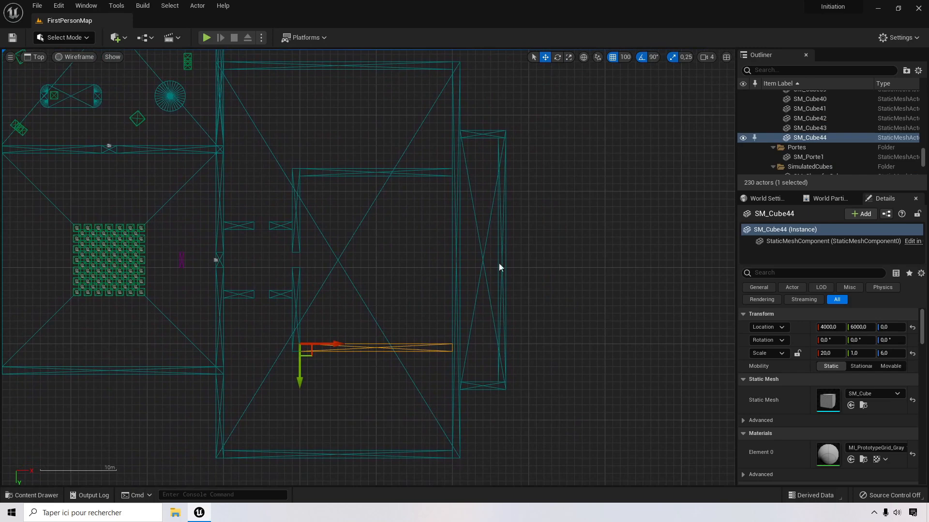
right_drag(499, 266, 406, 267)
right_drag(440, 231, 382, 264)
right_drag(353, 235, 361, 206)
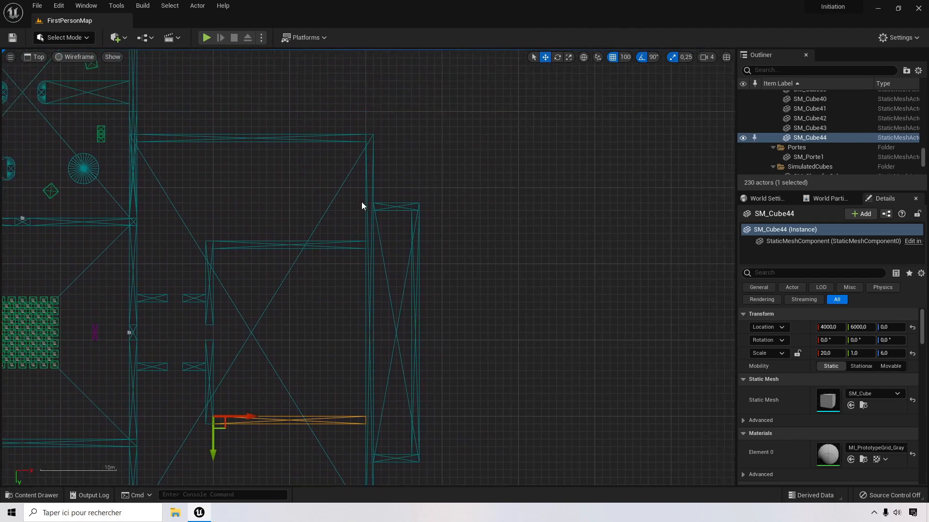
click(366, 199)
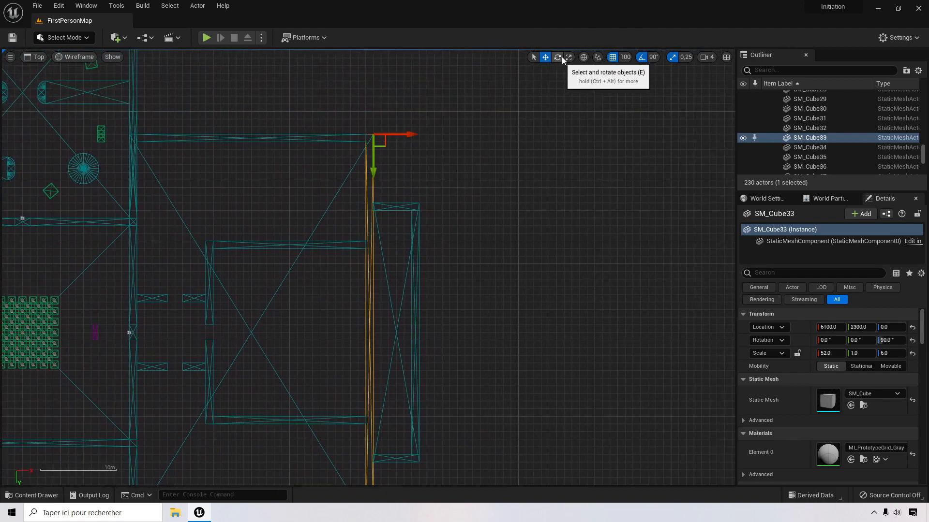
click(567, 57)
drag(373, 167, 372, 122)
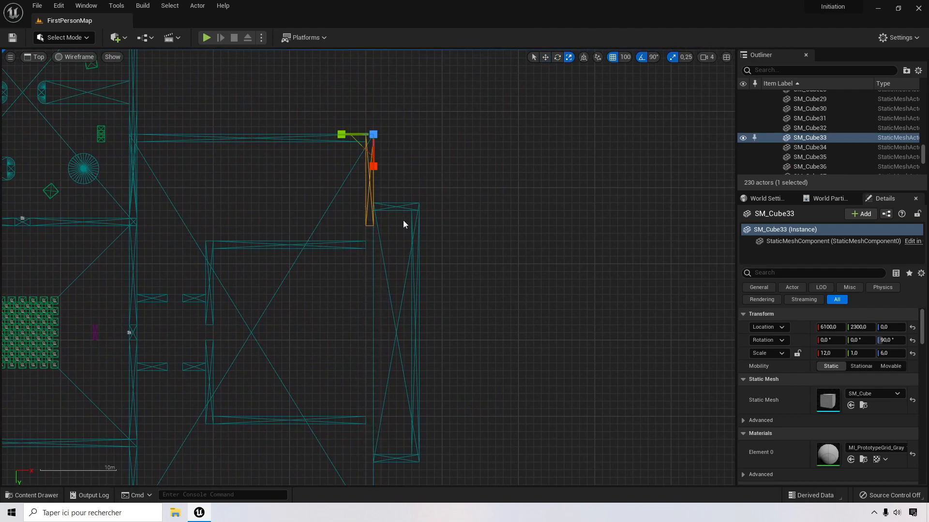
Step: Duplicate the shortened wall to X 6100, Y 3700 and set the copy's X scale to 11
click(545, 57)
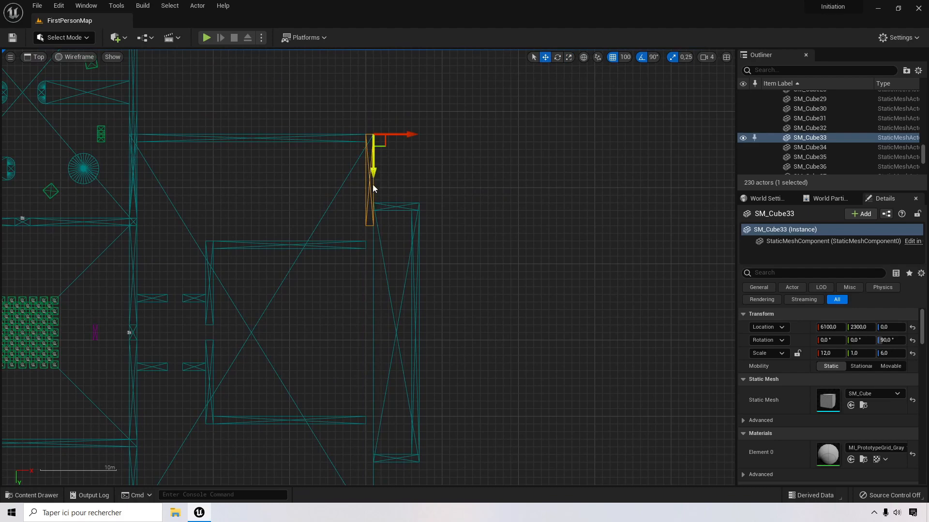
alt+drag(373, 185, 368, 328)
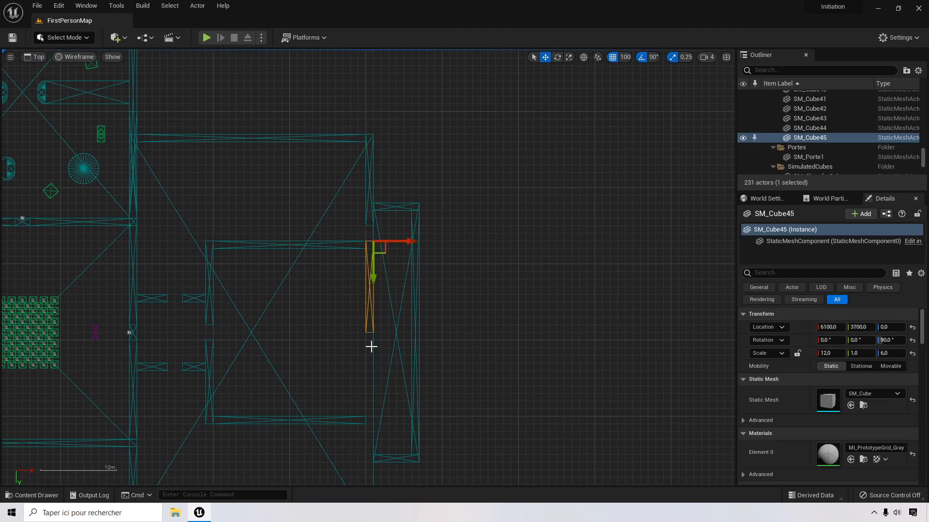
click(830, 353)
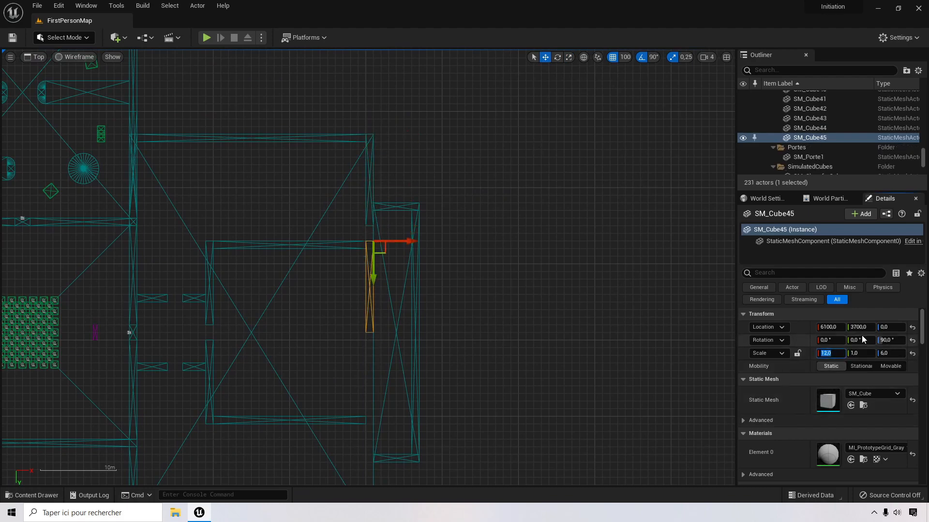
text(11)
key(Return)
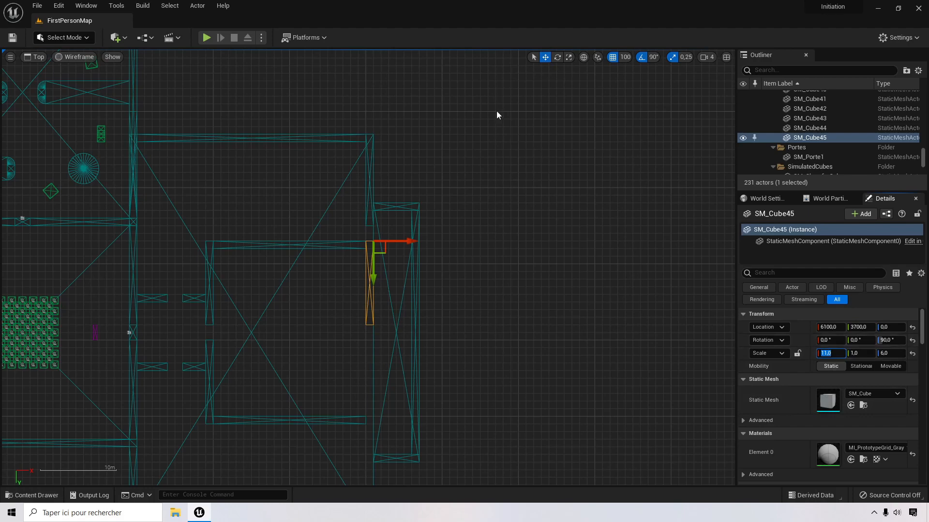
Step: Duplicate the 11-scale wall piece to X 6100, Y 5000, and the 12-scale piece to X 6100, Y 6300
alt+drag(373, 281, 373, 380)
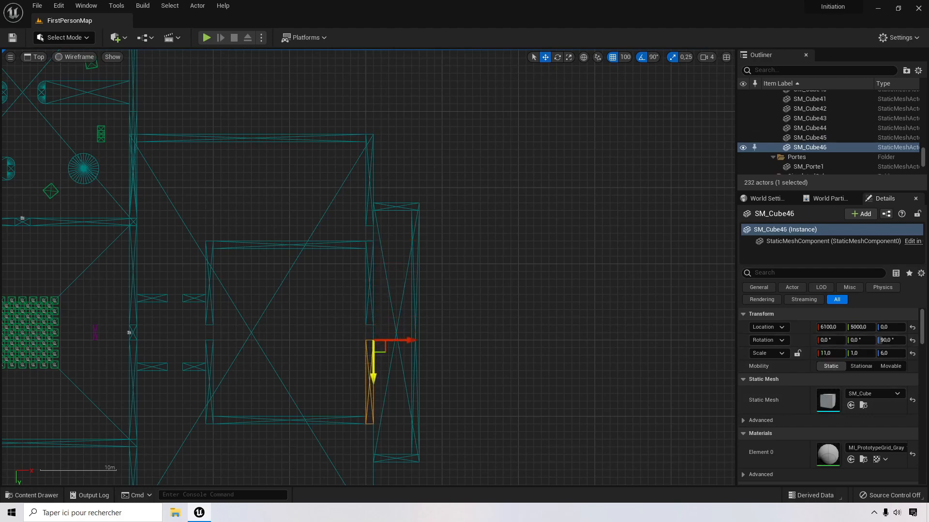
right_drag(466, 319, 465, 272)
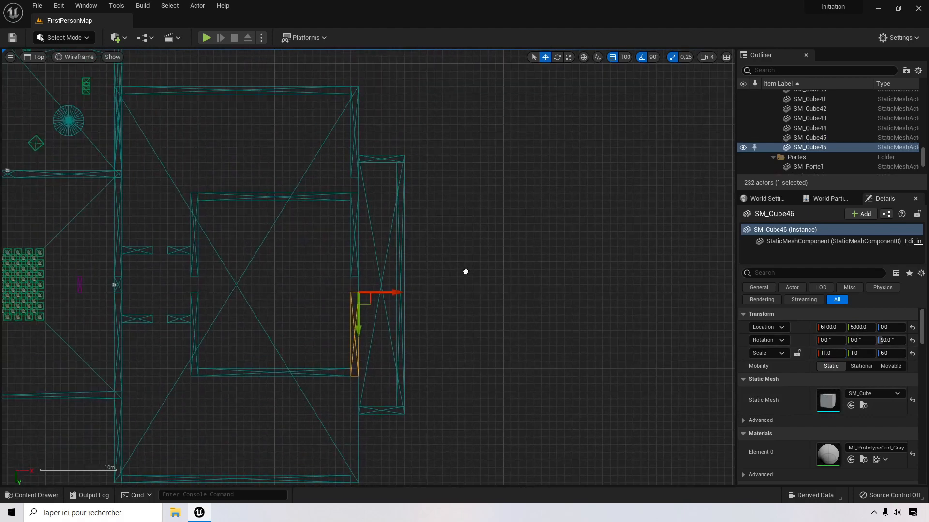
click(354, 124)
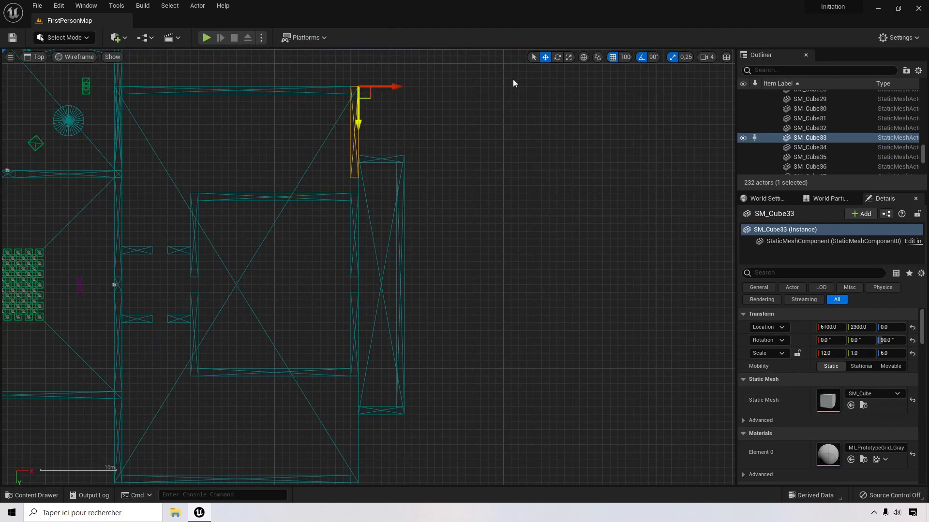
alt+drag(356, 114, 358, 419)
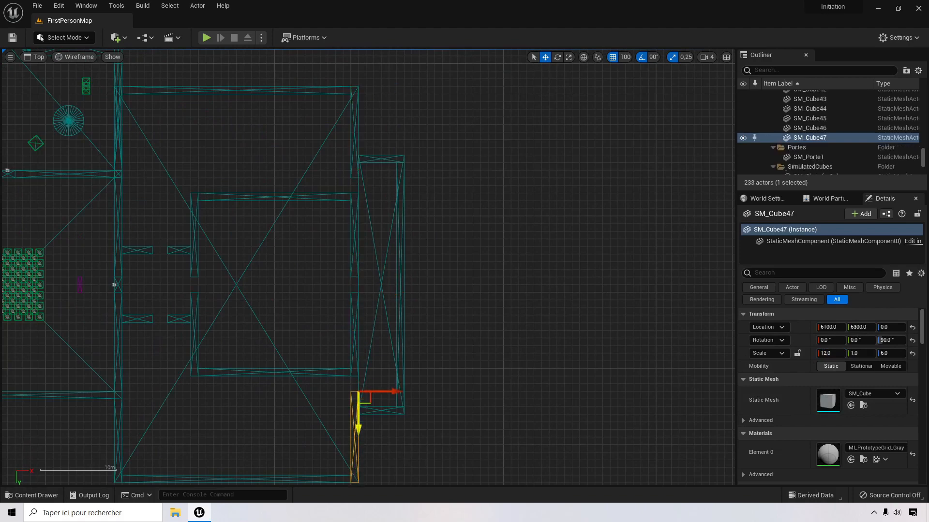
Step: Play-test the level, walking through the stacking room into the large room, its inner room and the narrow area, and end the session
scroll(532, 184, up, 5)
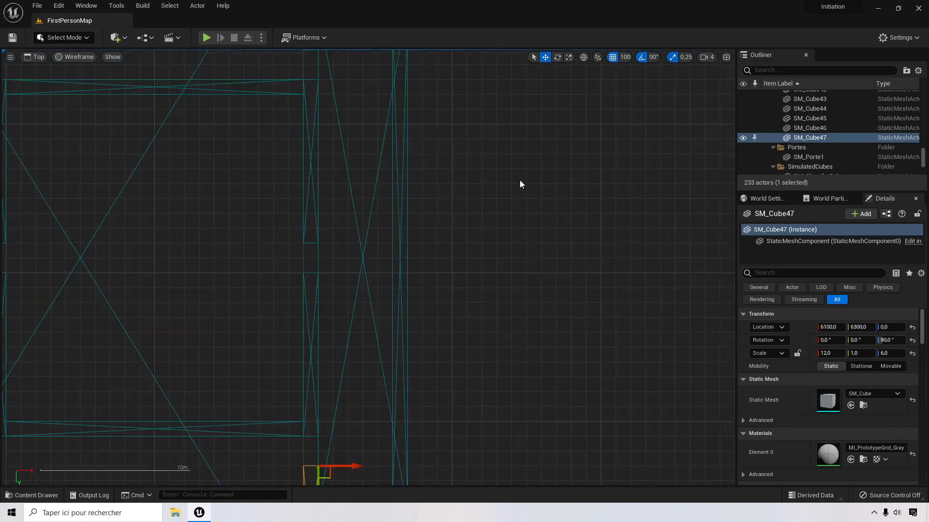
right_drag(382, 226, 594, 170)
scroll(423, 210, down, 5)
scroll(382, 194, down, 4)
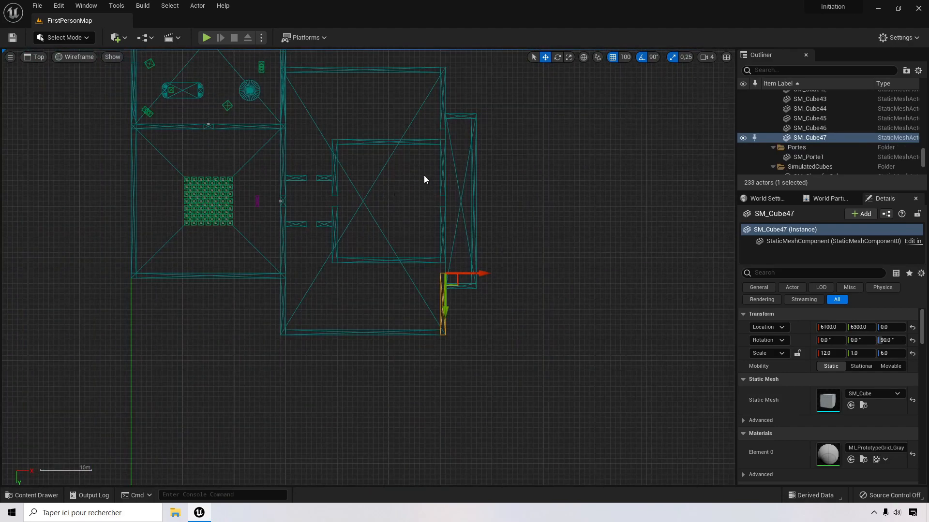
right_drag(422, 175, 414, 210)
click(206, 38)
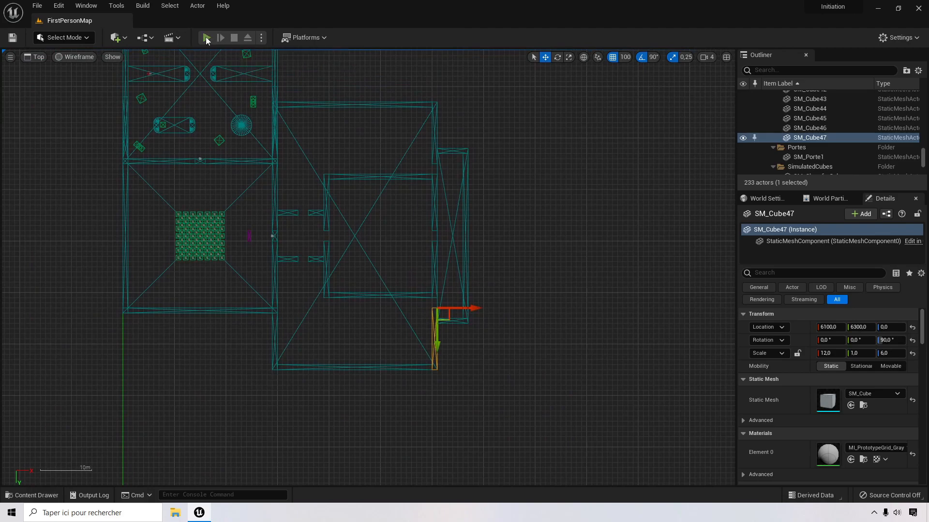
key(w)
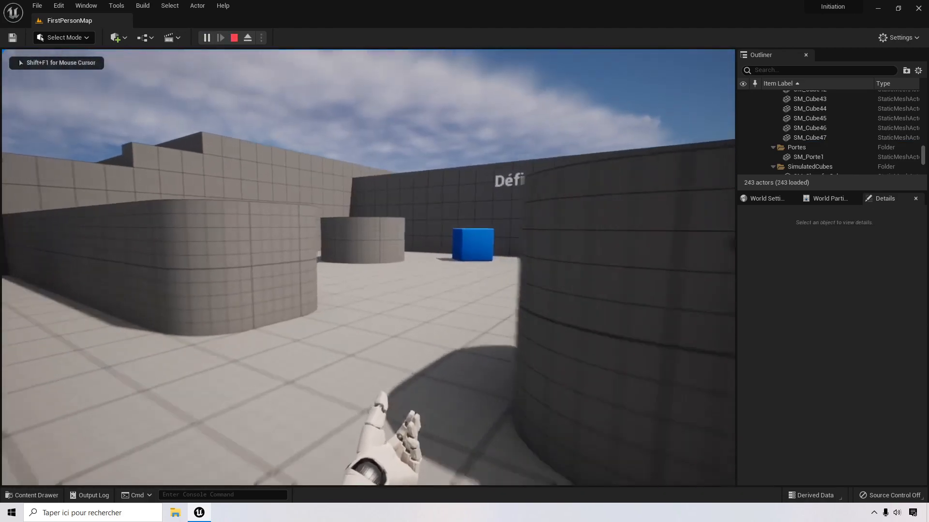
key(w)
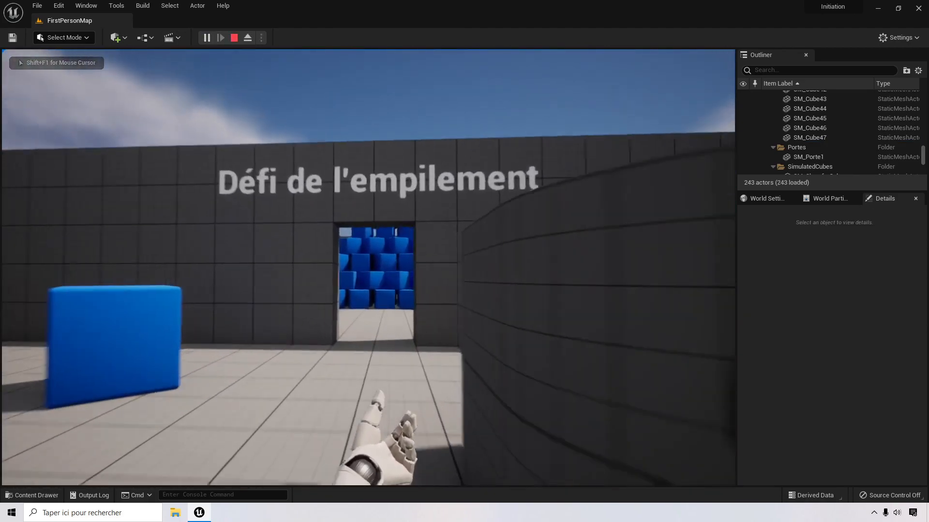
key(w)
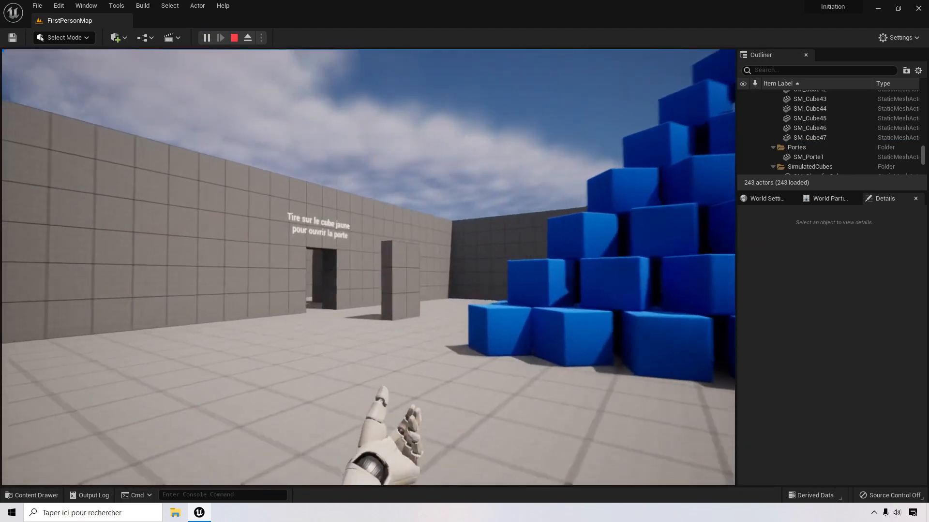
key(w)
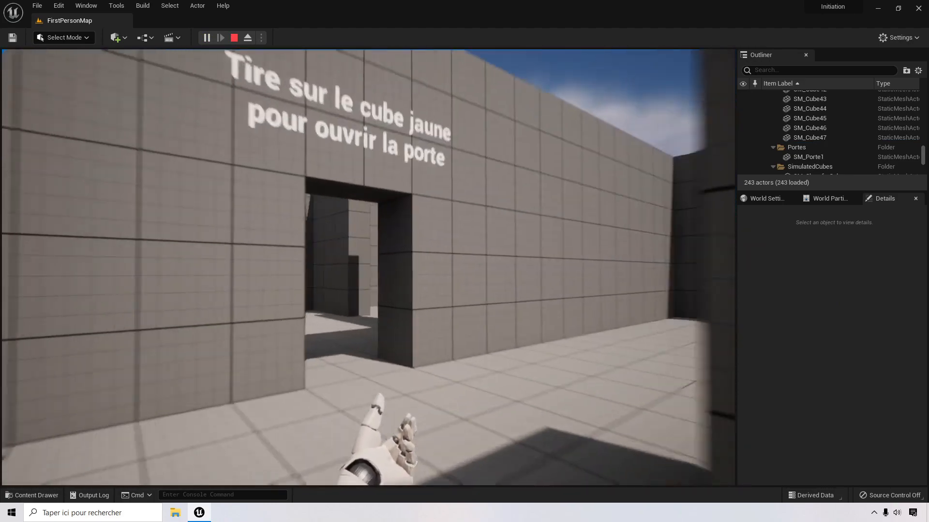
key(w)
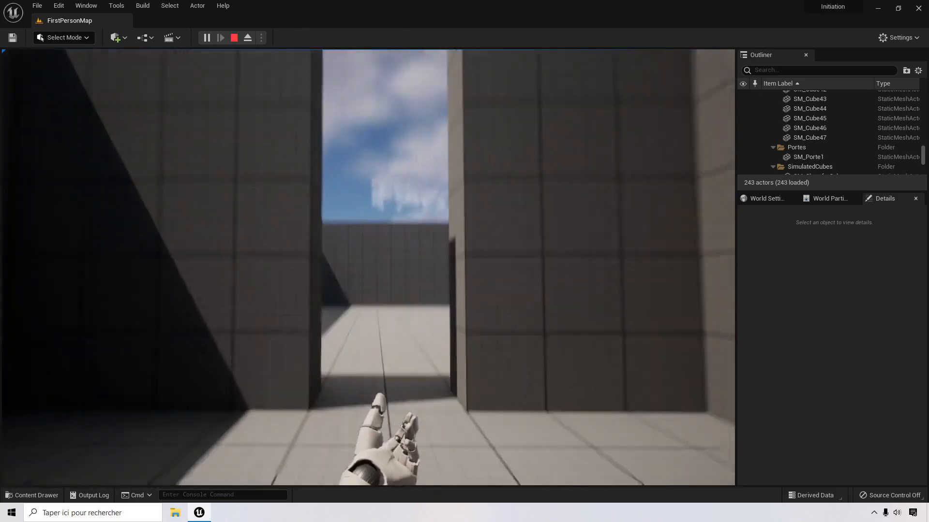
key(w)
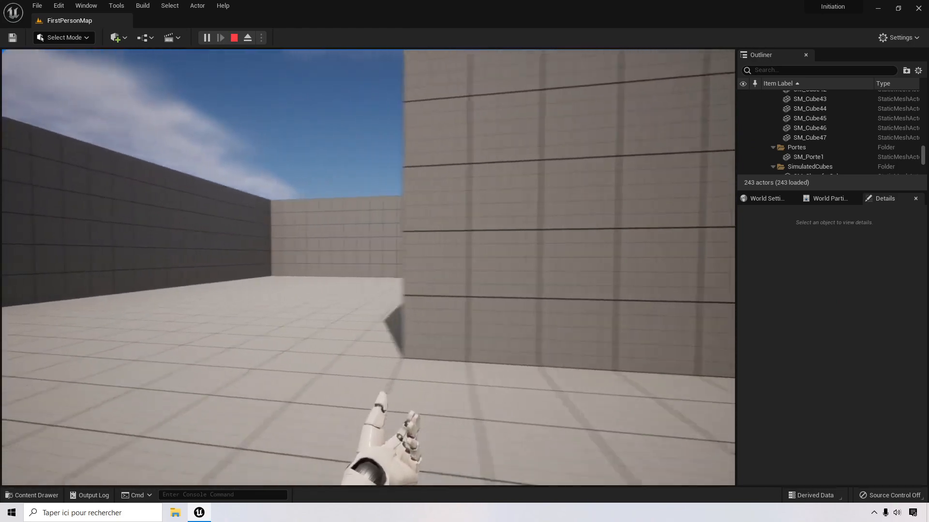
key(w)
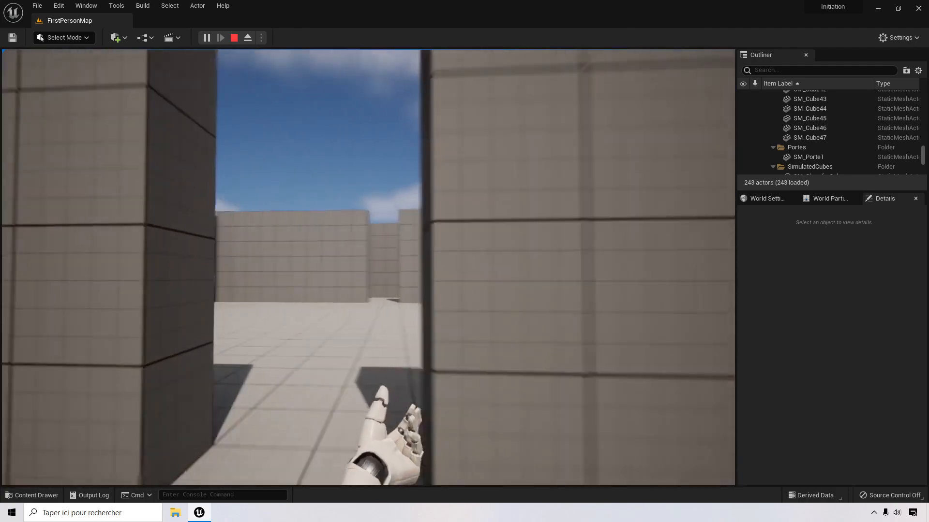
key(w)
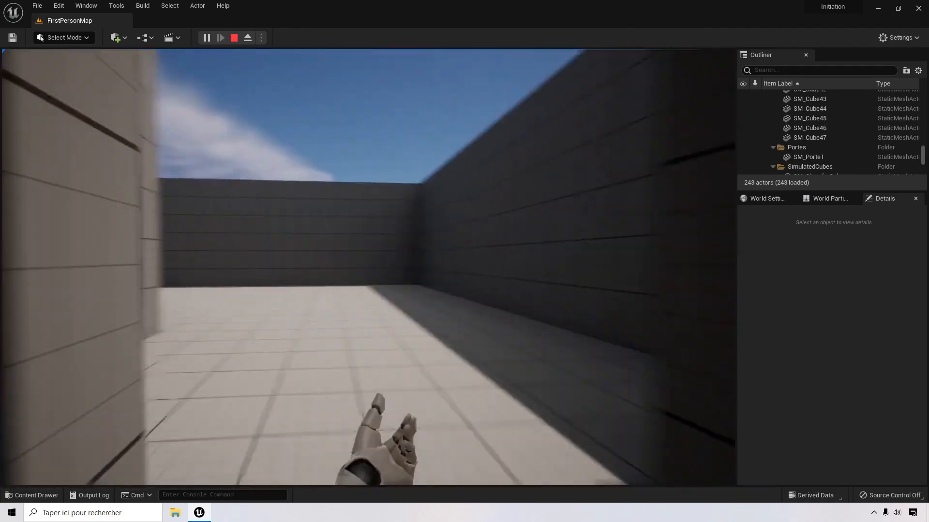
key(w)
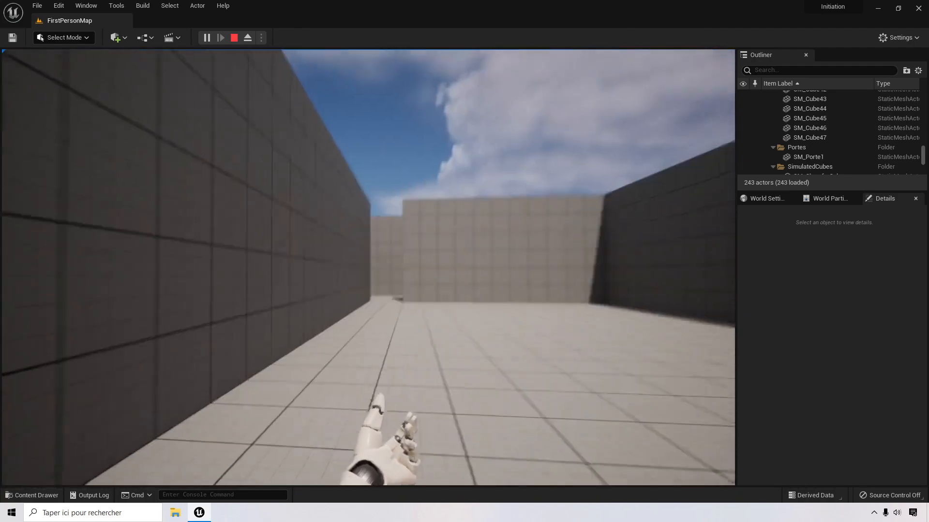
key(w)
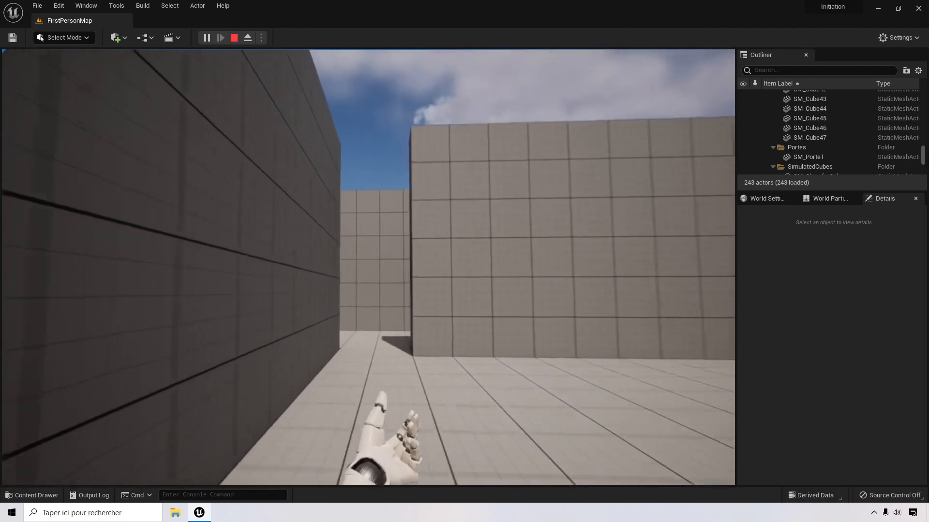
key(w)
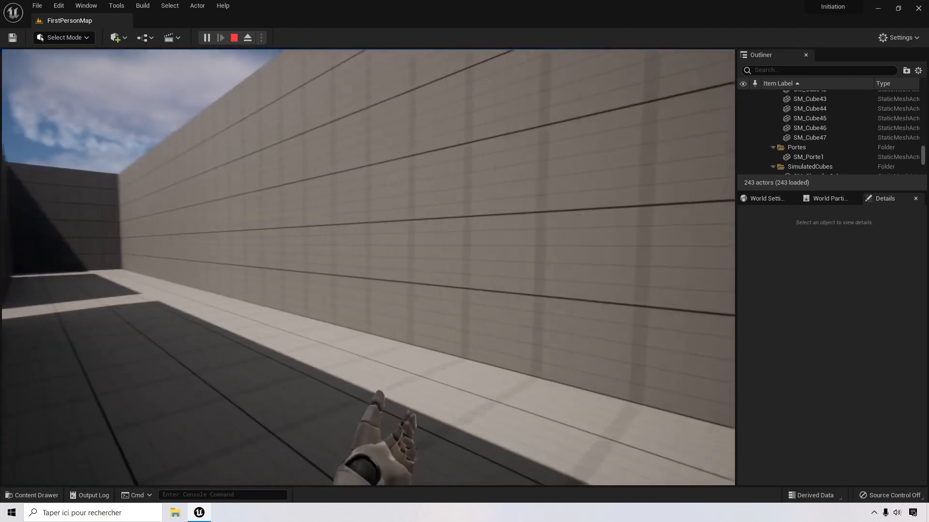
key(Escape)
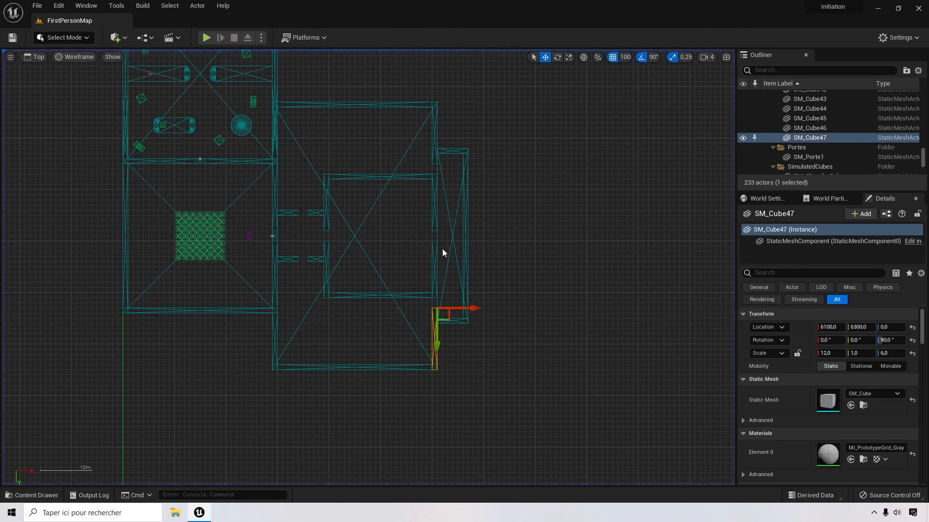
Step: Shorten the narrow area's outer wall at X 6700 to an X scale of 15 and duplicate it beyond a doorway gap
scroll(442, 248, up, 5)
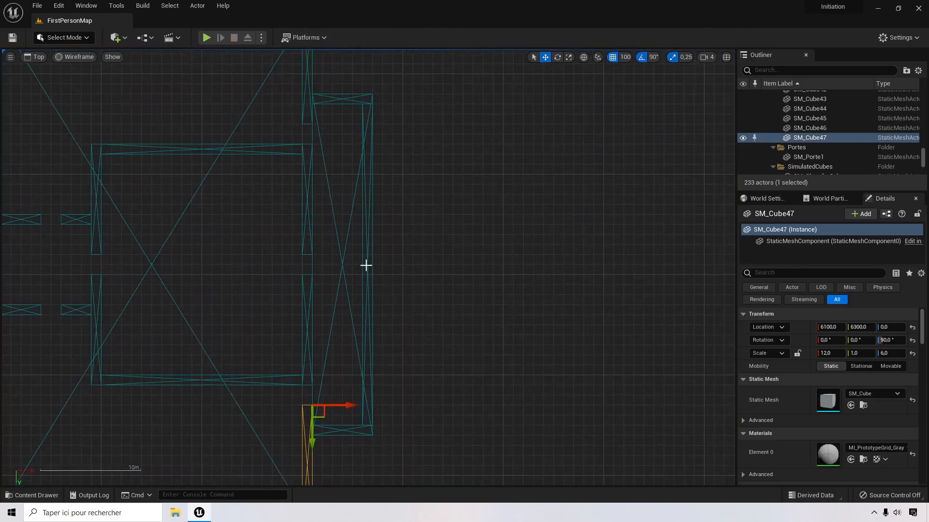
click(366, 265)
click(569, 56)
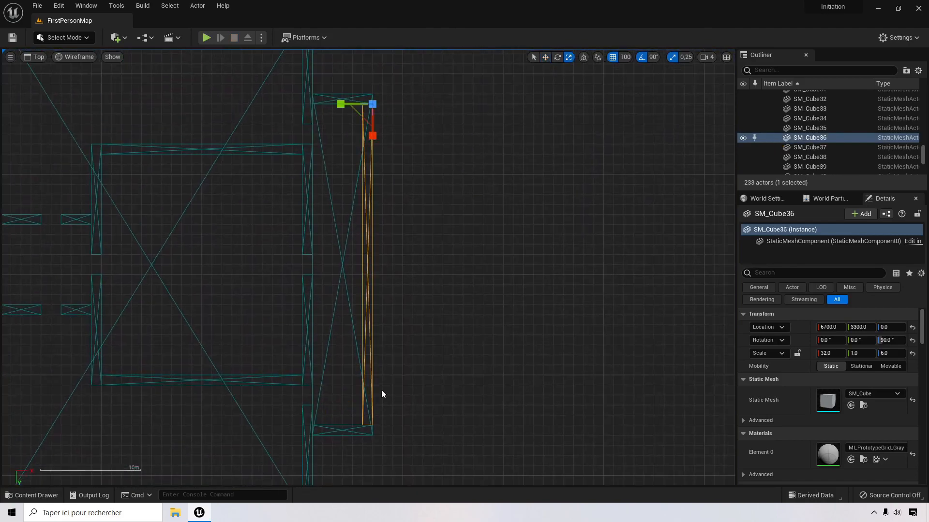
drag(372, 135, 372, 104)
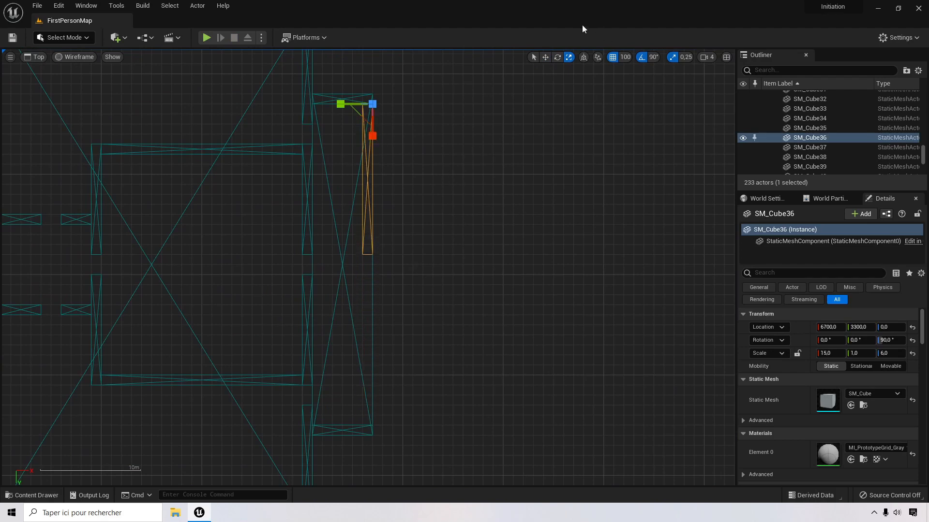
click(545, 57)
alt+drag(369, 155, 370, 327)
Step: In perspective view, duplicate the lintel above the large room's entrance along X over the inner room's two doorways and the outer wall's doorway
right_drag(224, 186, 406, 197)
click(174, 277)
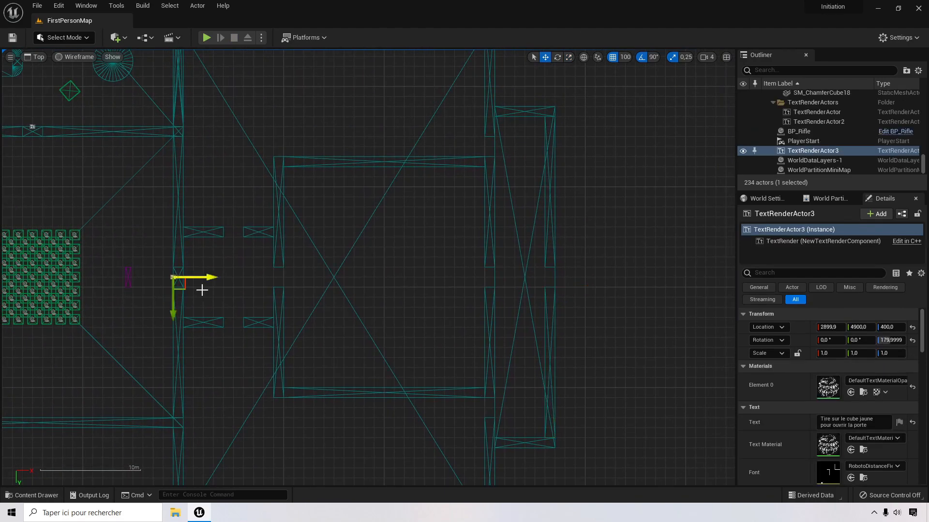
click(218, 267)
scroll(221, 269, up, 5)
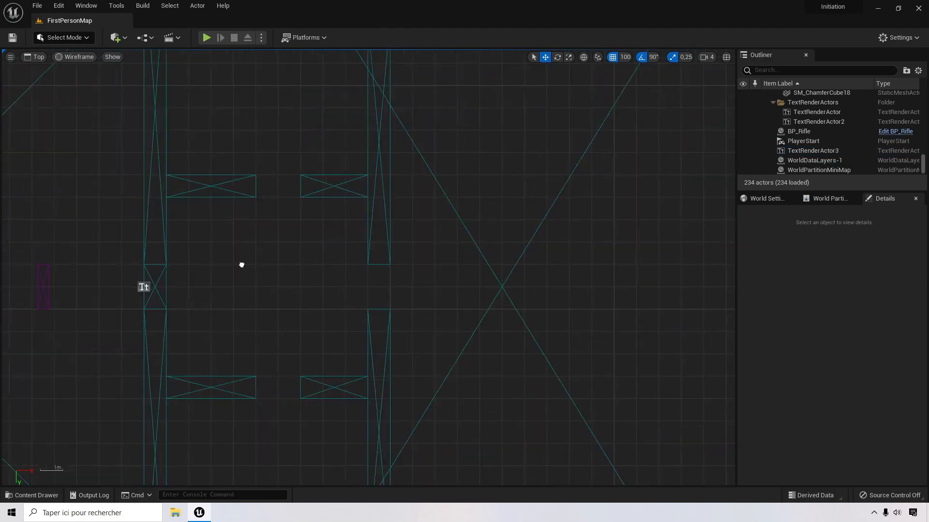
click(201, 278)
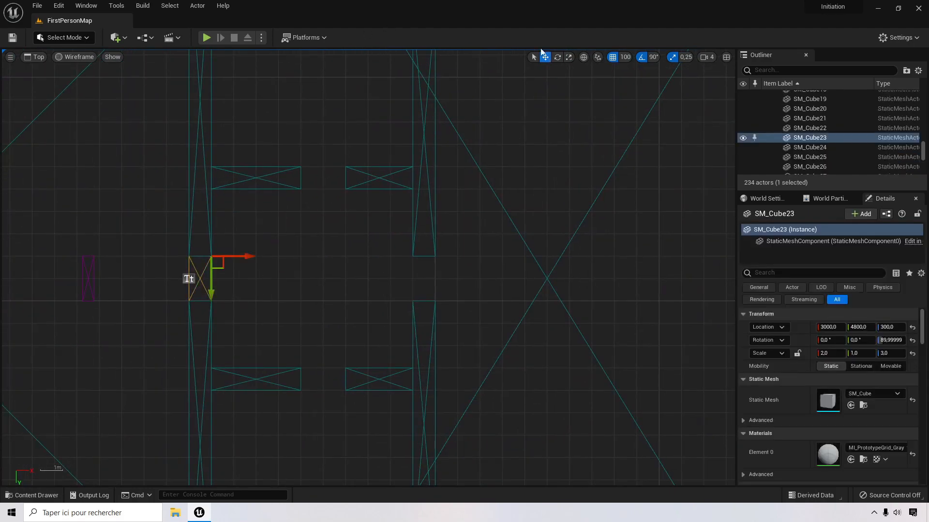
click(42, 57)
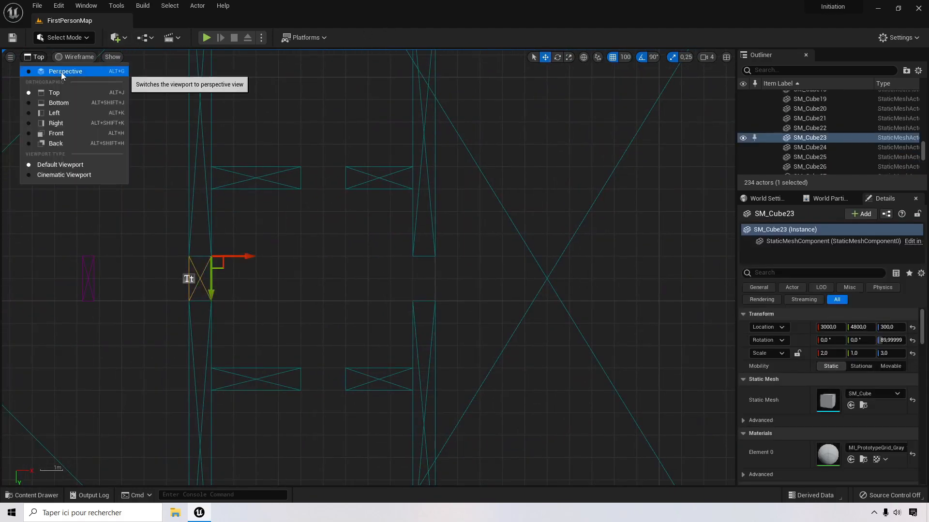
click(61, 71)
right_drag(313, 174, 396, 149)
scroll(294, 151, up, 5)
scroll(395, 151, up, 3)
scroll(278, 212, up, 3)
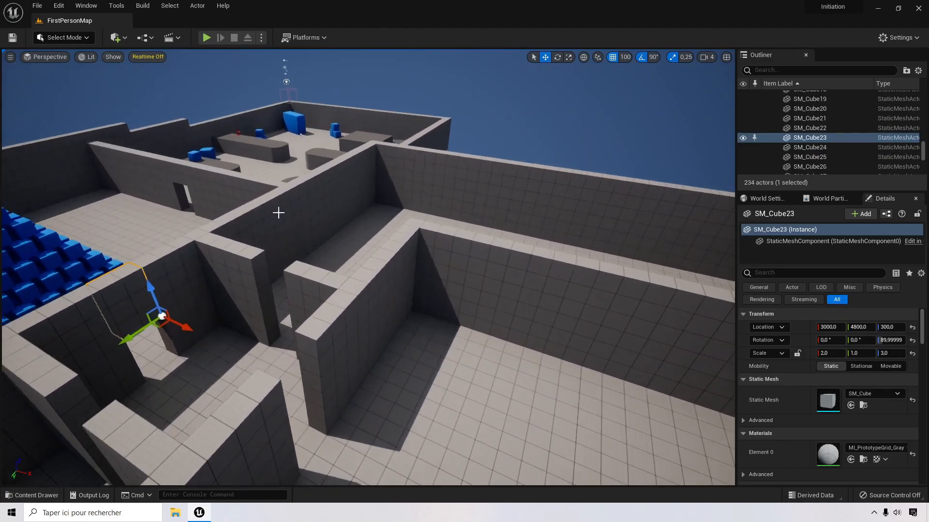
right_drag(271, 377, 329, 411)
scroll(276, 342, down, 5)
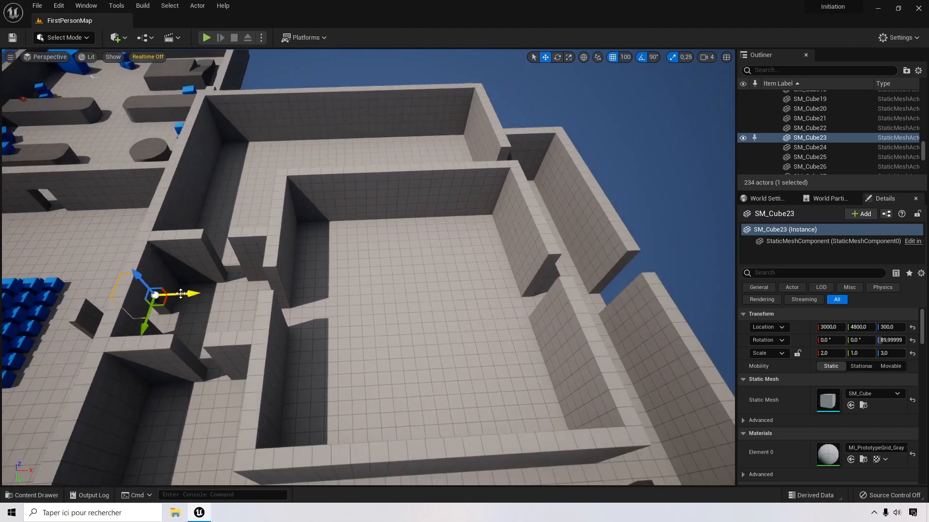
alt+drag(194, 294, 659, 272)
Step: Duplicate the lintel at X 6100, Y 4800 over the two other openings in that wall, at Y 3500 and Y 6100
click(563, 275)
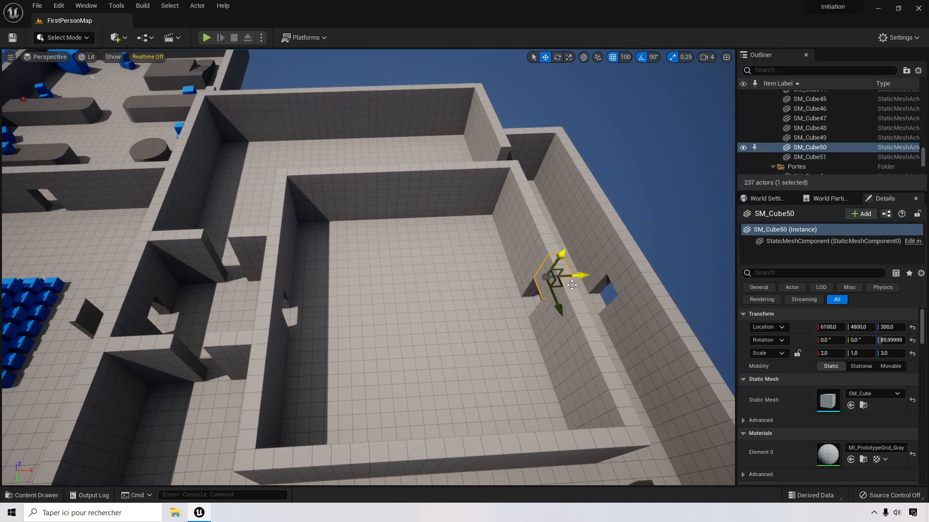
alt+drag(560, 302, 517, 189)
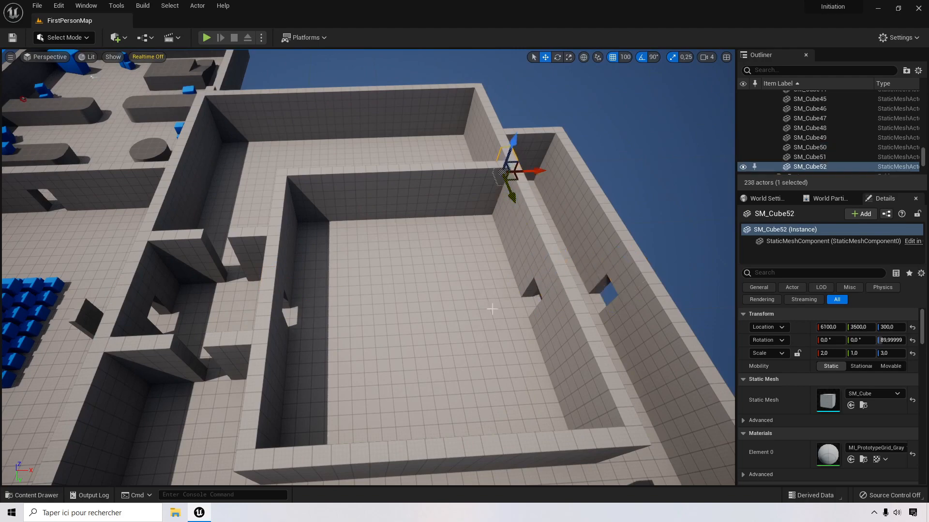
right_drag(490, 308, 365, 269)
alt+drag(337, 264, 587, 470)
right_drag(587, 471, 535, 491)
right_drag(264, 277, 248, 292)
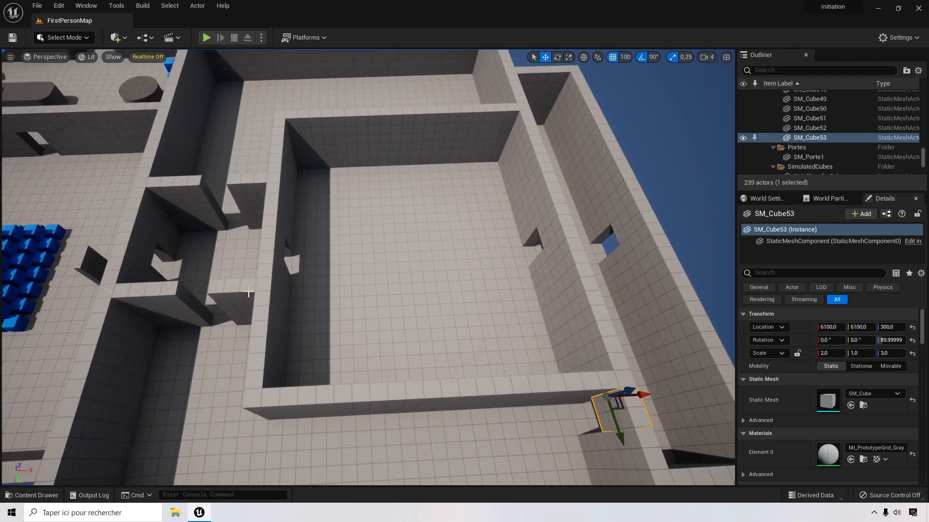
Step: Duplicate the entrance lintel, rotate the copy 90 degrees and place it over the entrance corridor's side opening at X 3600, Y 4500
click(136, 238)
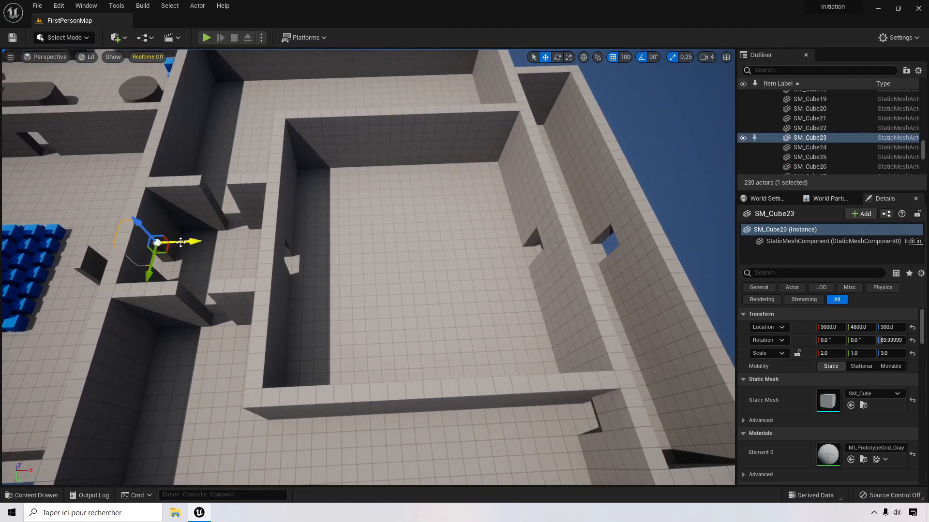
alt+drag(181, 243, 213, 310)
click(557, 57)
click(547, 58)
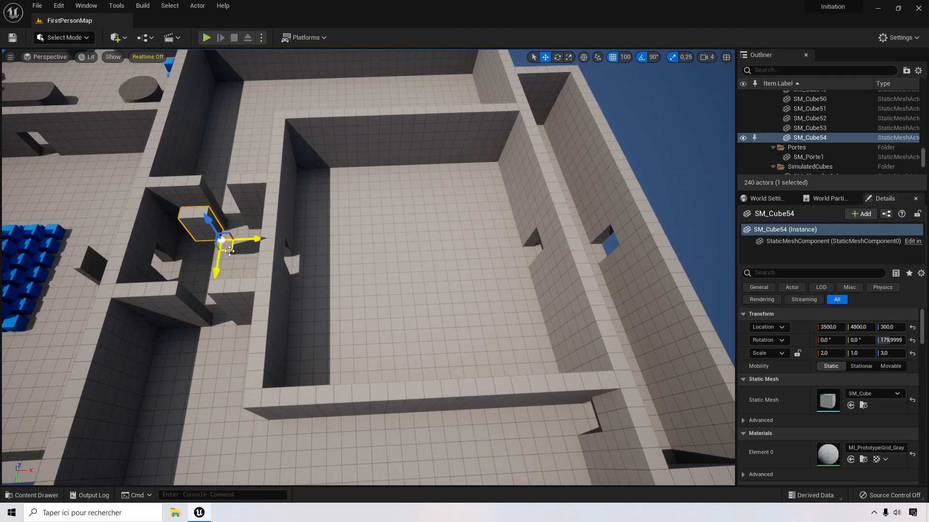
drag(233, 251, 246, 215)
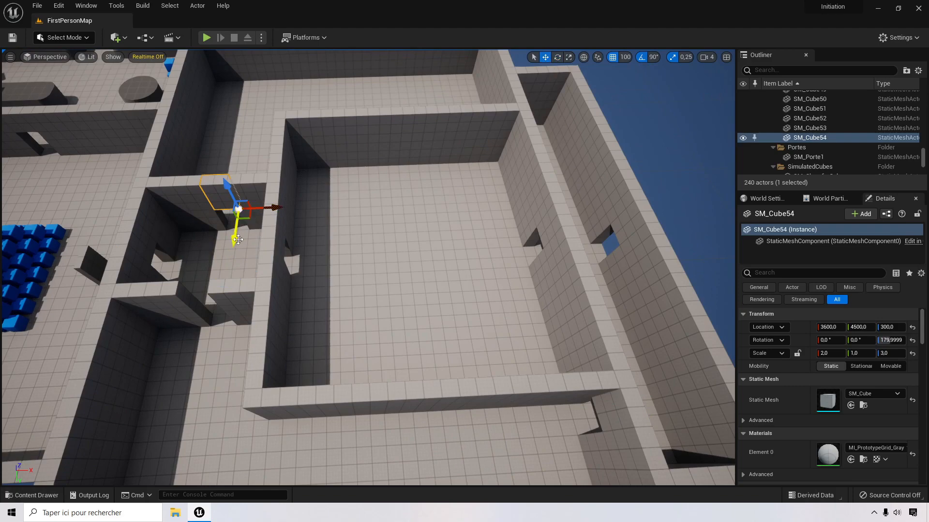
Step: Duplicate the rotated lintel to X 3600, Y 5400 over the corridor's opposite side opening
alt+drag(234, 239, 227, 346)
right_drag(344, 336, 200, 334)
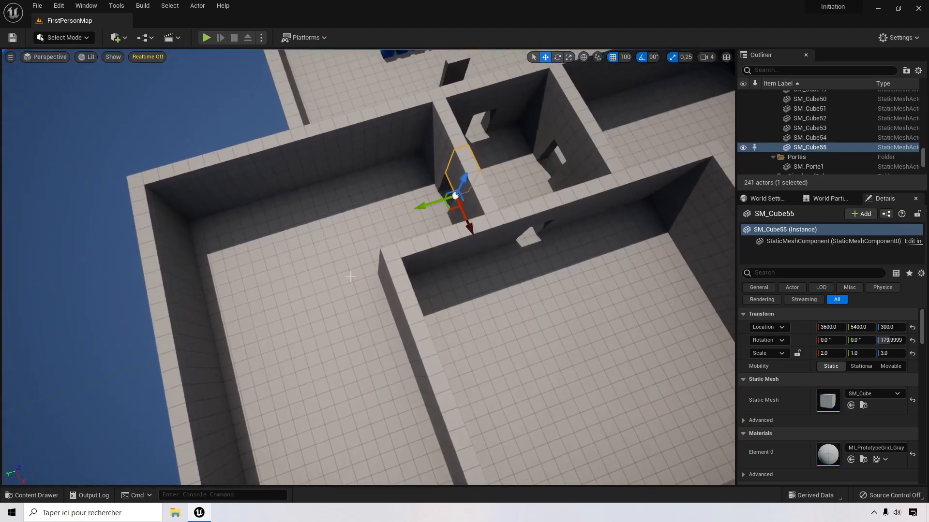
right_drag(350, 276, 334, 254)
scroll(400, 225, down, 6)
Step: In top view, duplicate the inner room's wall at X 4000, Y 3700 to X 3300, Y 4200, set its X scale to 2, and copy it to X 3700
click(45, 56)
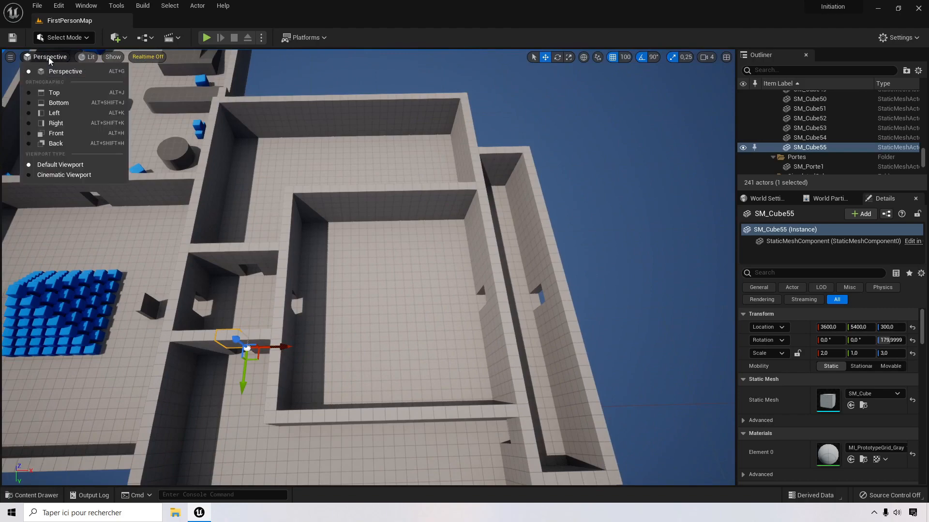
click(60, 94)
scroll(311, 249, down, 5)
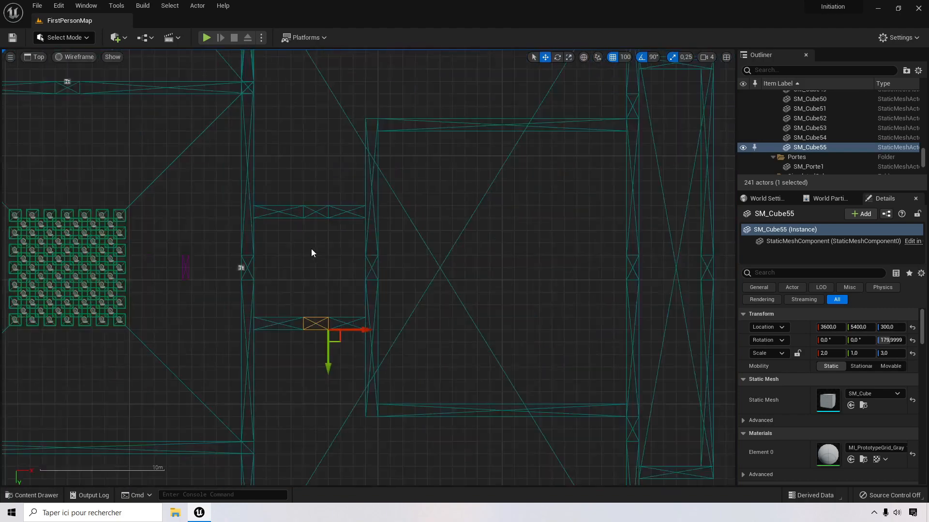
scroll(301, 211, up, 2)
right_drag(312, 177, 288, 220)
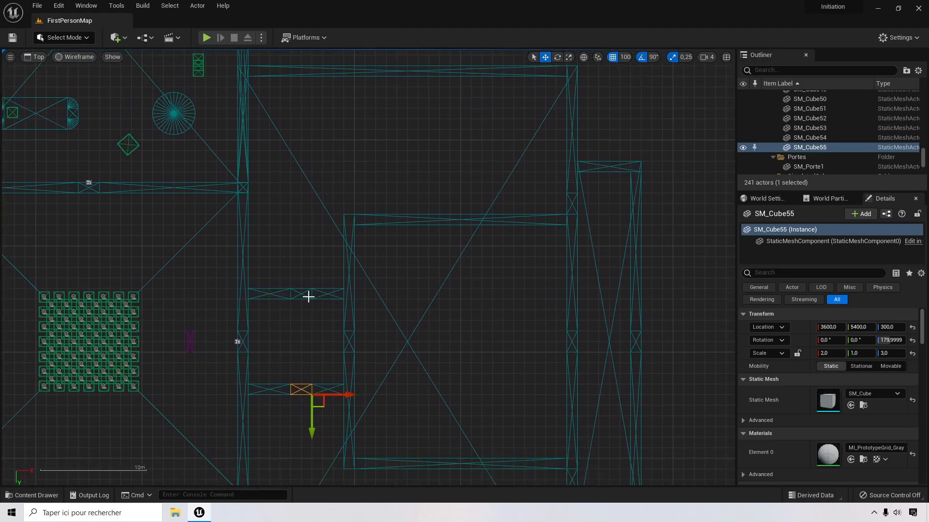
click(277, 293)
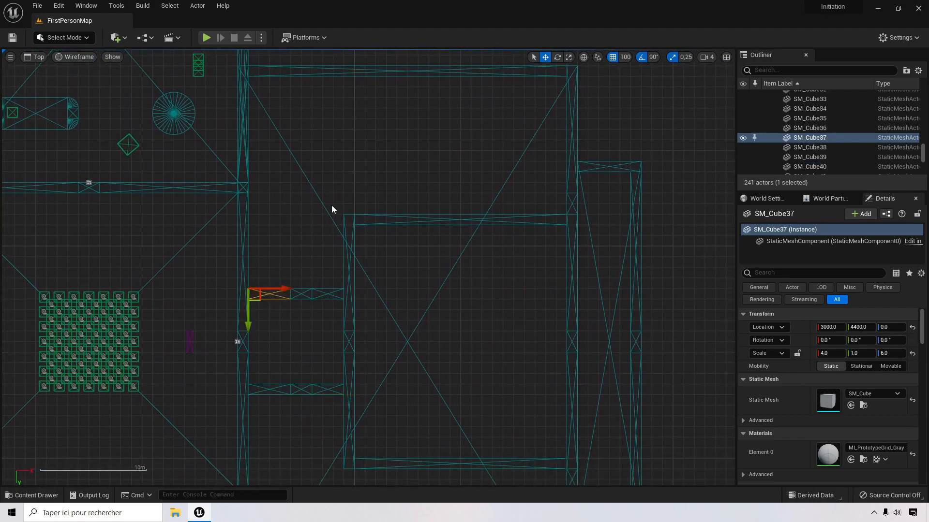
click(348, 264)
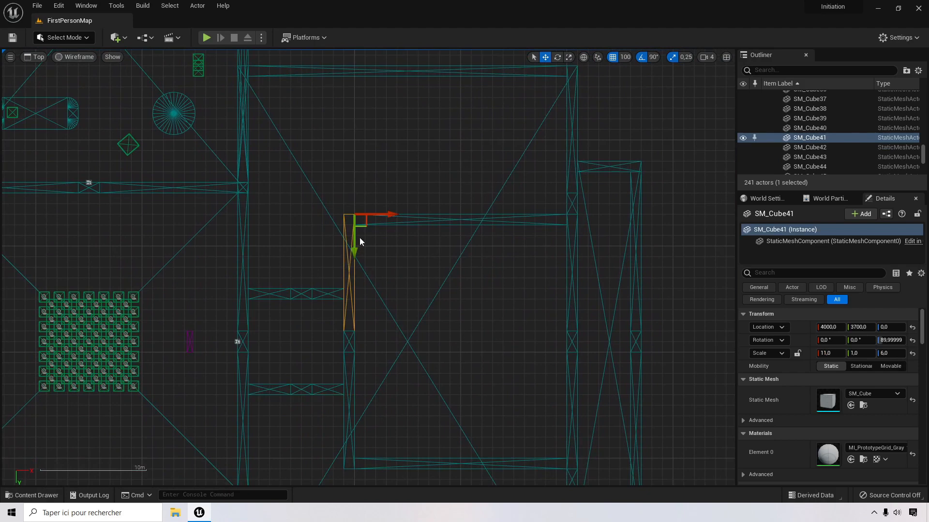
alt+drag(360, 220, 286, 273)
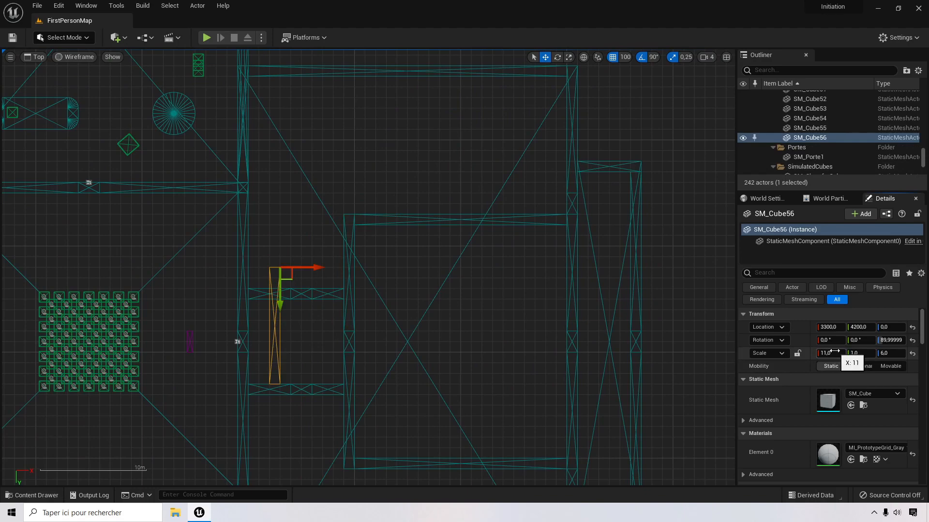
click(835, 352)
text(2)
key(Return)
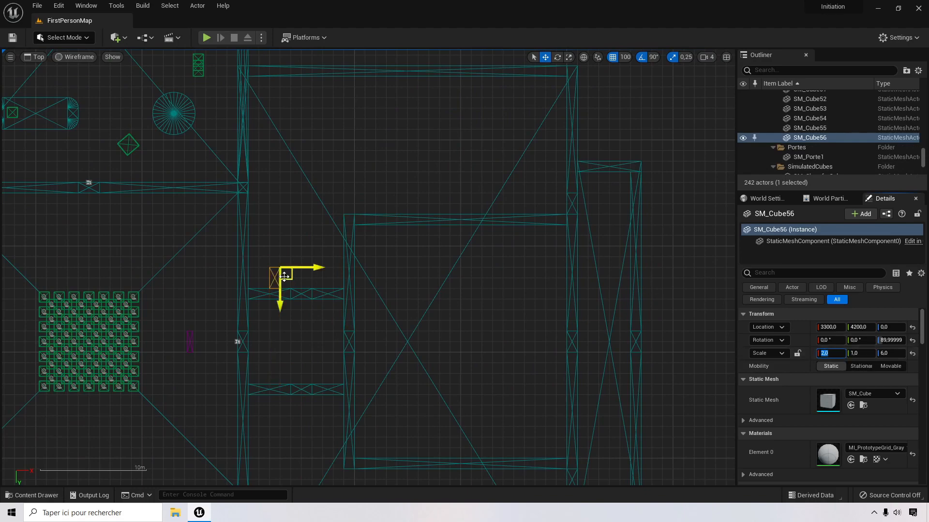
alt+drag(318, 271, 359, 269)
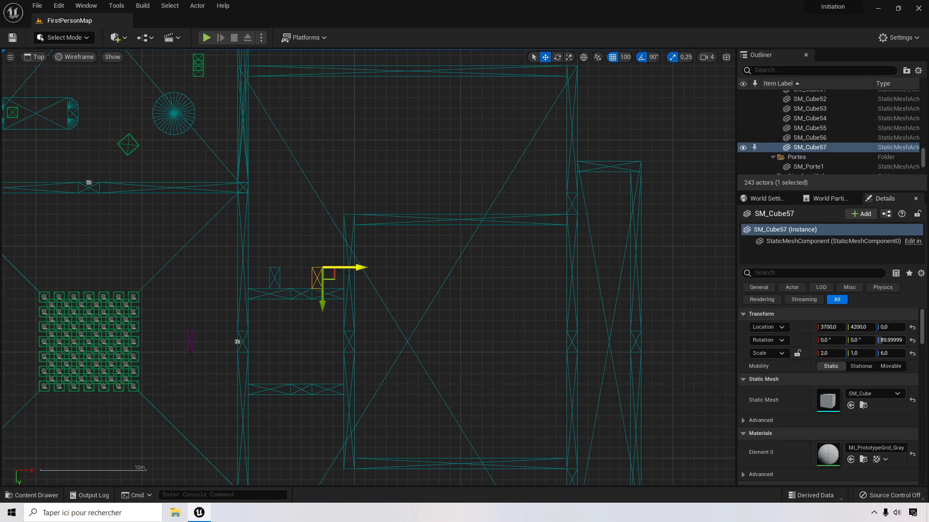
Step: Duplicate the short wall at X 3300 to Y 3600, set its X scale to 4, and copy that wall to Y 3000
click(274, 277)
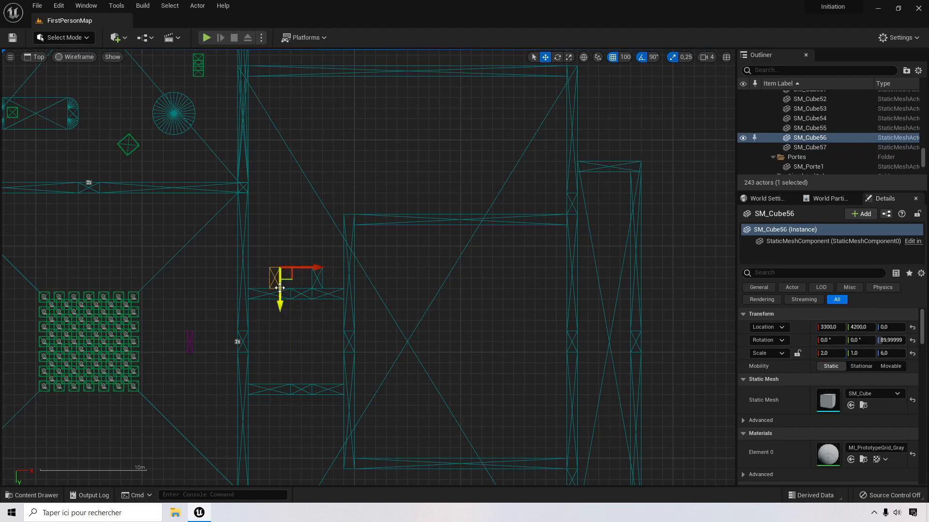
alt+drag(279, 289, 280, 225)
click(836, 353)
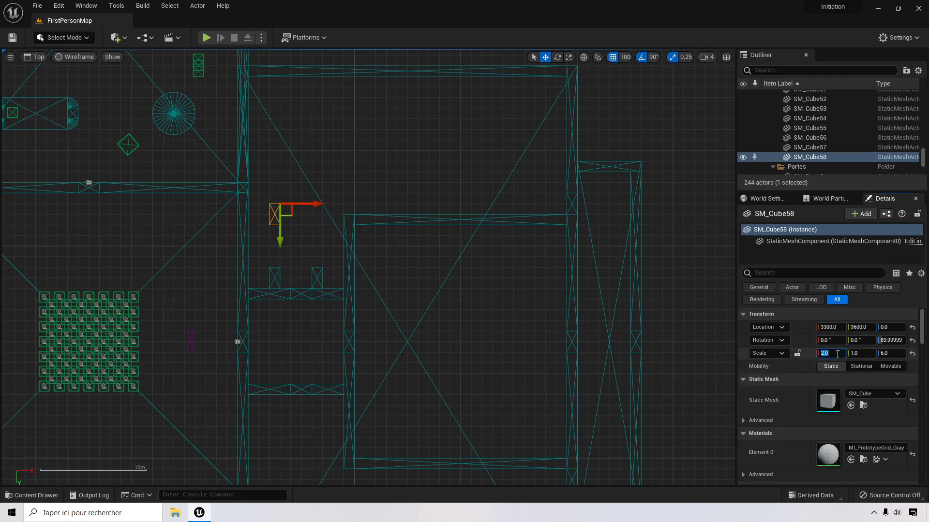
text(4)
key(Return)
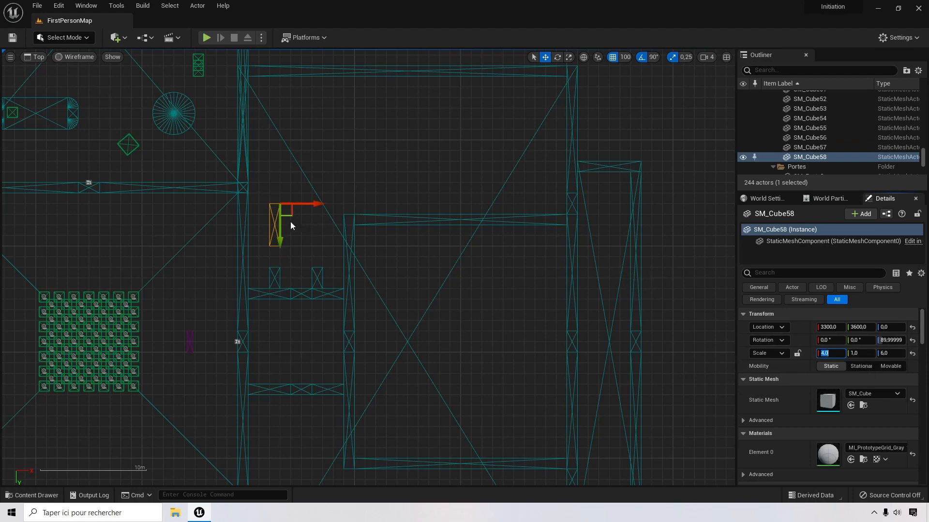
alt+drag(281, 224, 281, 160)
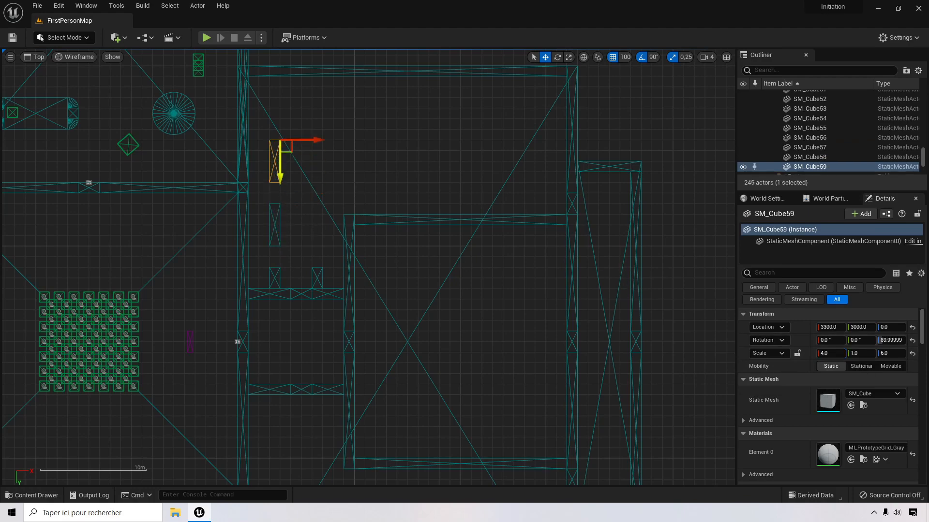
Step: Duplicate the far side wall of the entrance corridor to X 3200, Y 5700 and set the copy's X scale to 2
right_drag(341, 145, 332, 224)
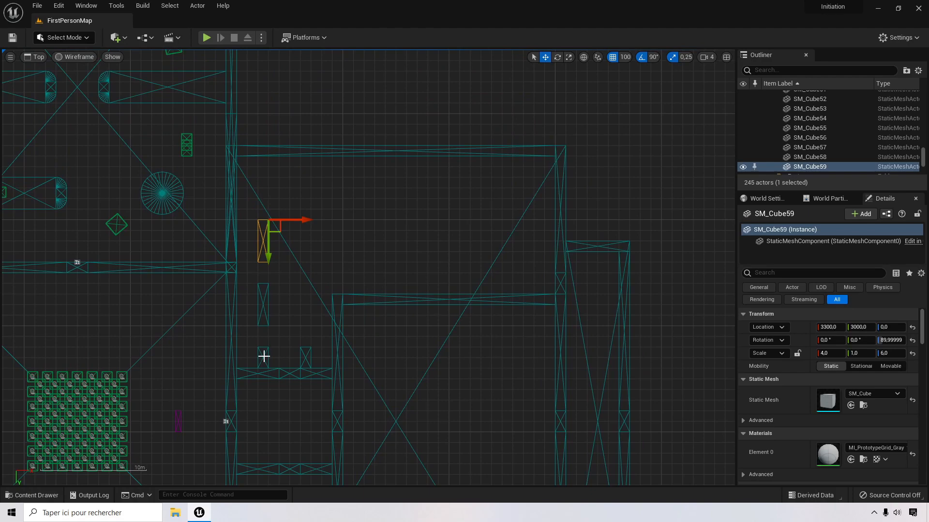
right_drag(291, 347, 323, 128)
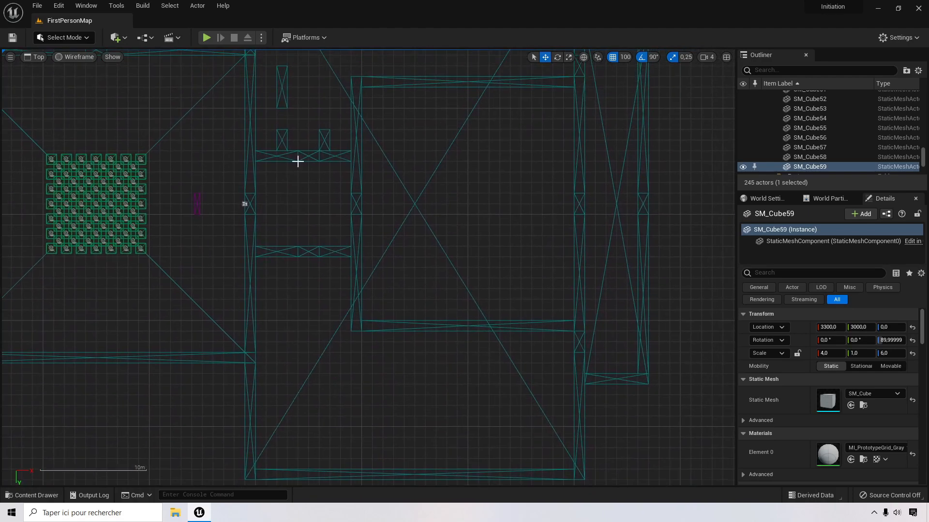
click(280, 253)
alt+drag(268, 265, 290, 308)
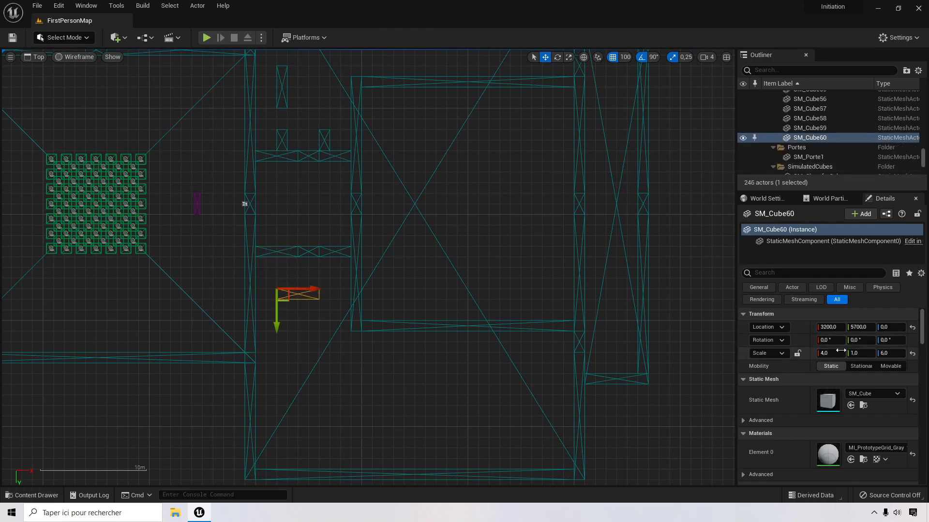
click(840, 354)
text(2)
key(Return)
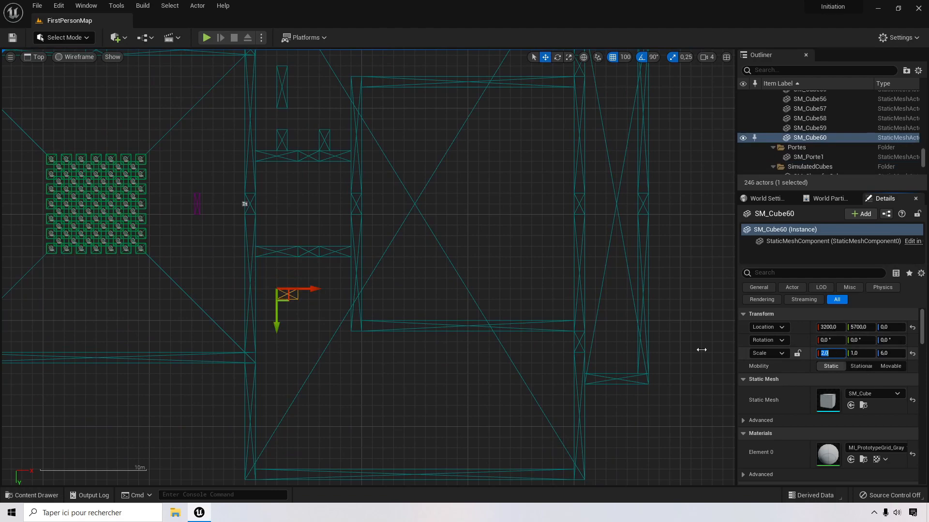
click(328, 343)
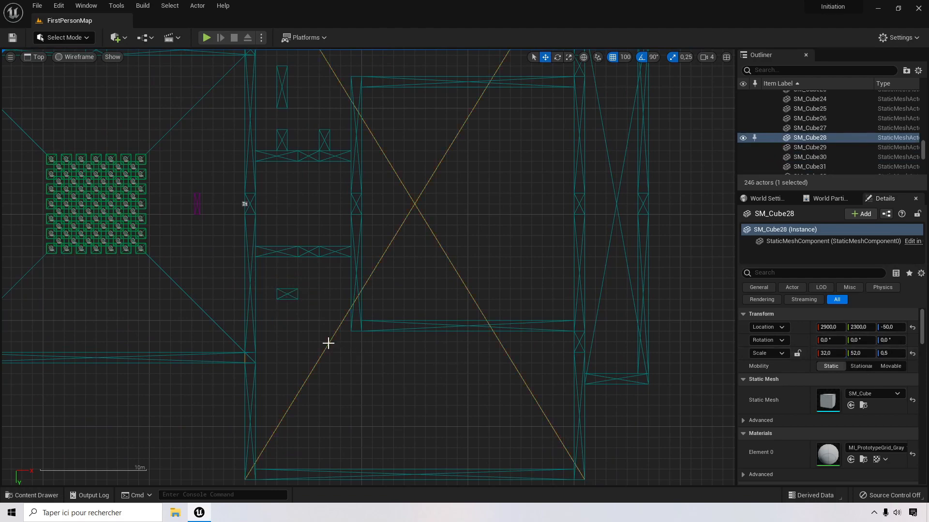
Step: Duplicate the short wall at X 3200, Y 5700 to Y 6000 and set the copy's X scale to 4
click(291, 295)
right_drag(311, 391, 318, 298)
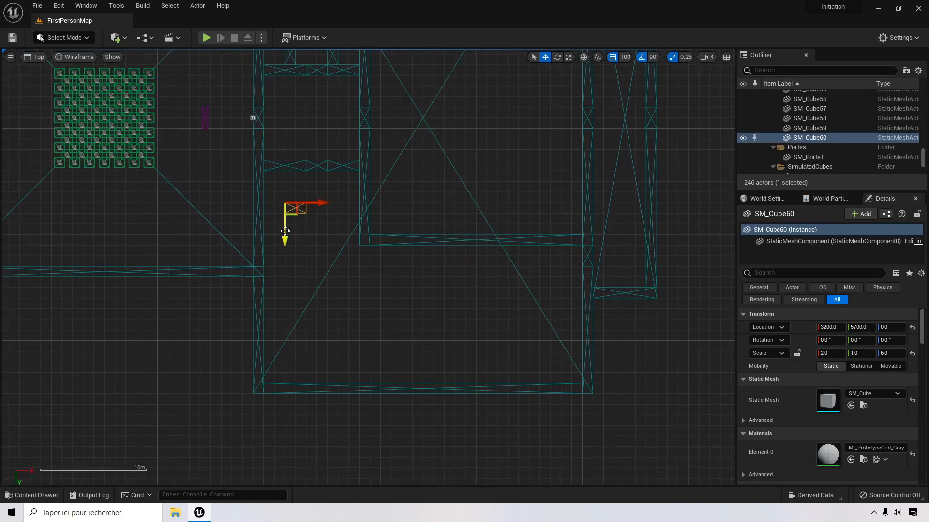
alt+drag(284, 230, 285, 262)
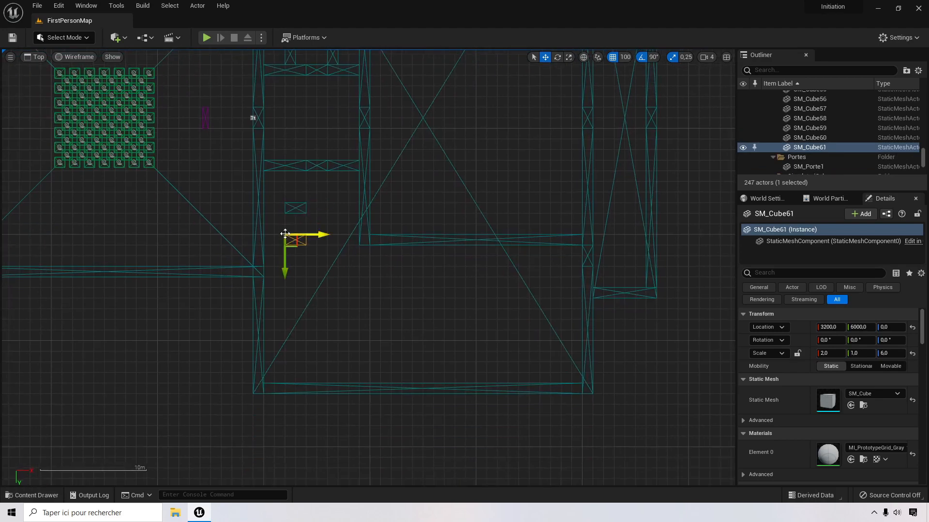
click(838, 353)
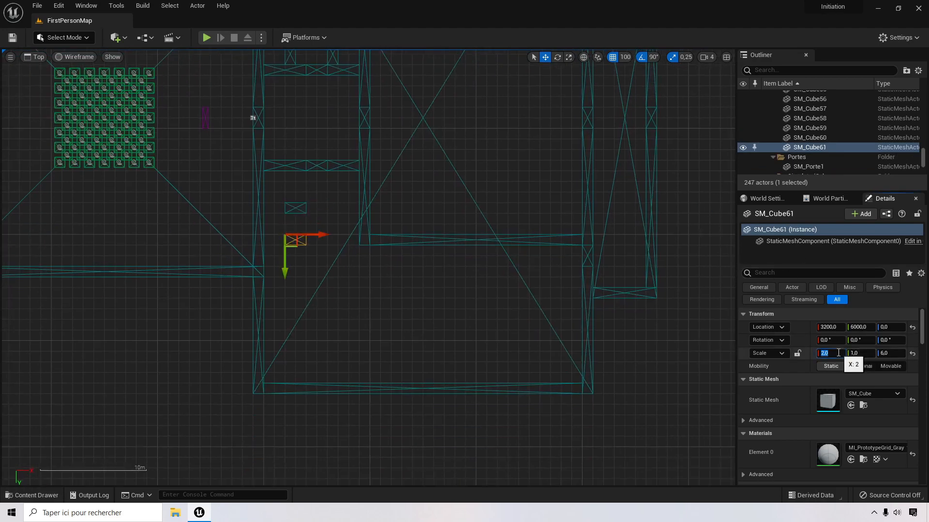
text(4)
key(Return)
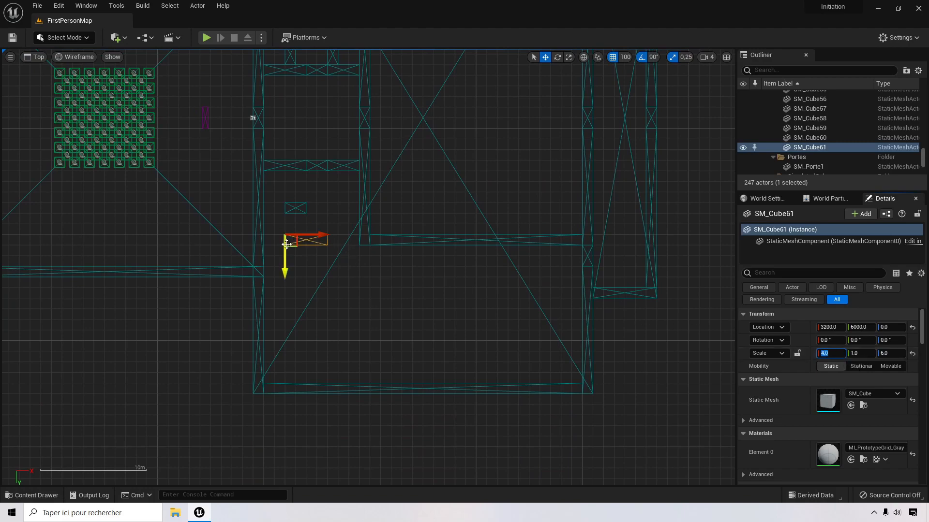
Step: Duplicate the wall at Y 6000 to X 3000, Y 6300, and place two copies of the short Y 5700 wall beyond it, the last at Y 6700
alt+drag(290, 240, 268, 271)
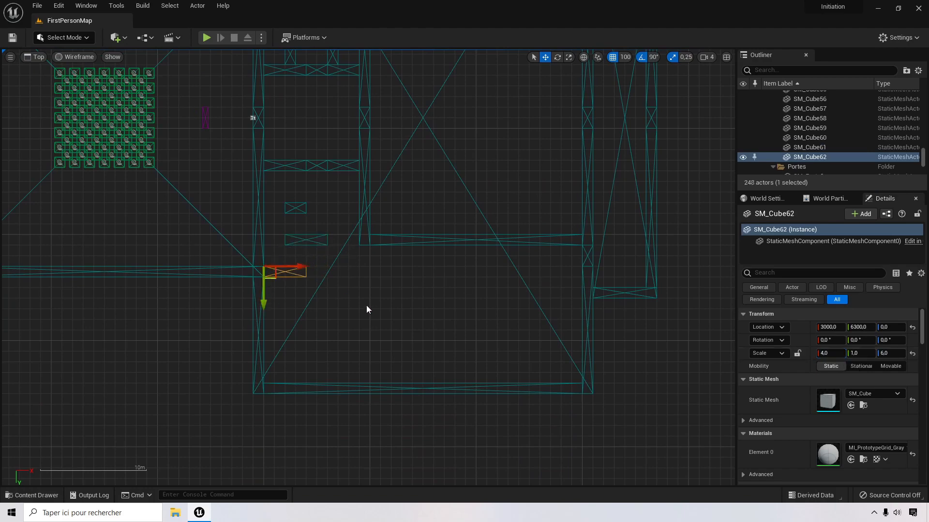
click(296, 209)
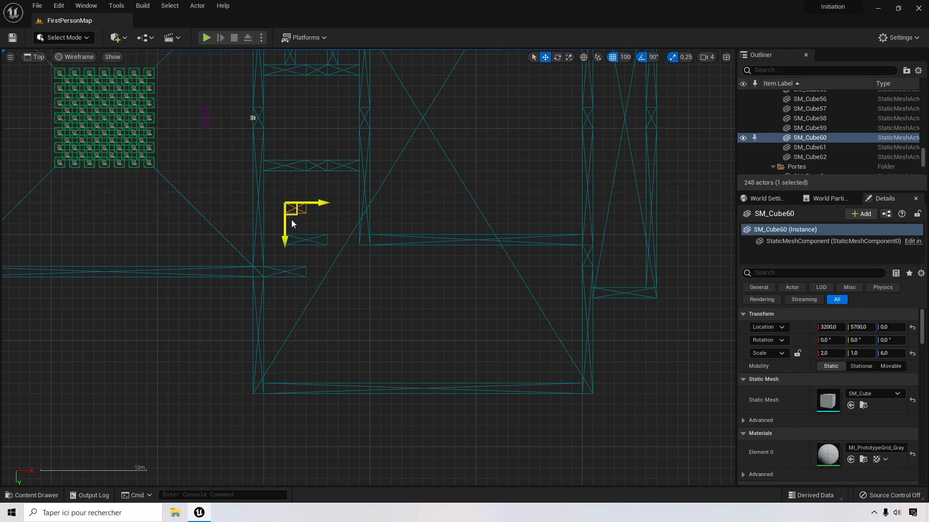
alt+drag(287, 226, 285, 339)
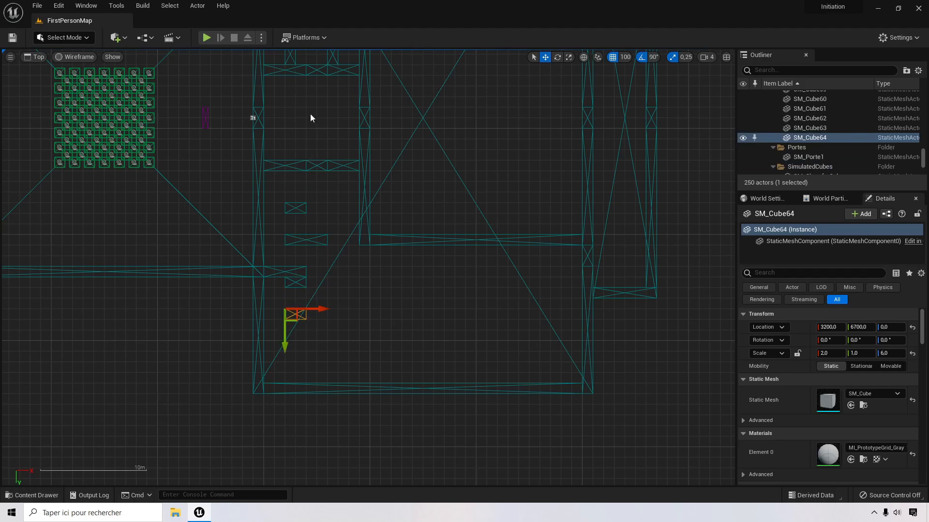
Step: Duplicate the short wall at X 3300, Y 4200 along Y to 6800 and set the copy's X scale to 4
right_drag(310, 118, 305, 166)
click(286, 106)
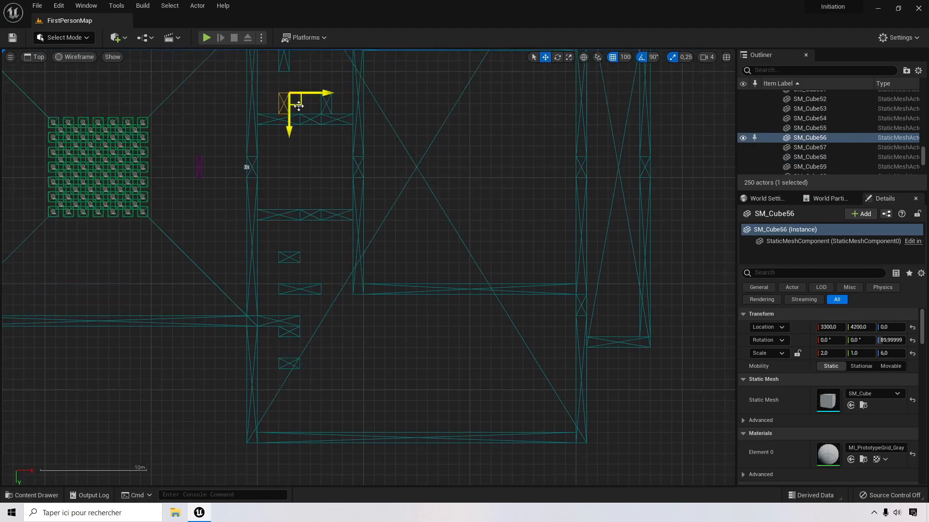
alt+drag(289, 111, 289, 388)
right_drag(326, 133, 364, 204)
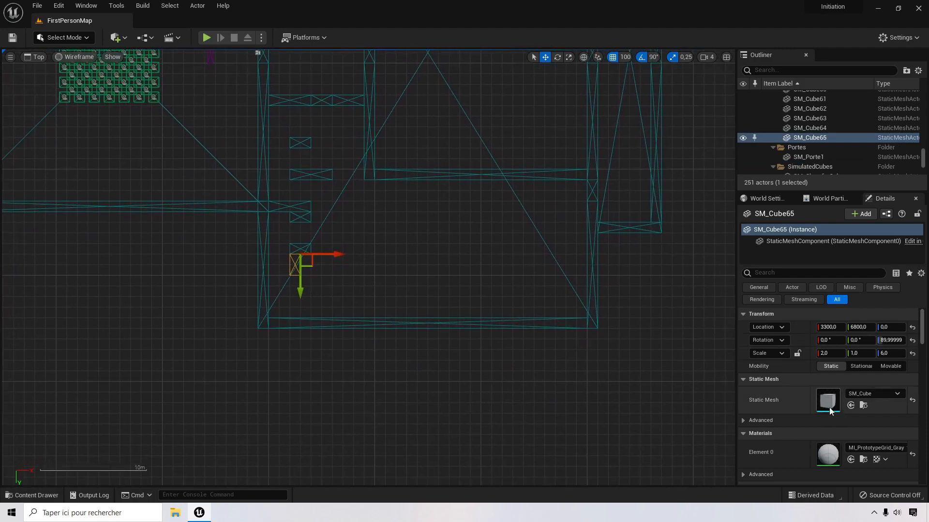
click(829, 354)
text(4)
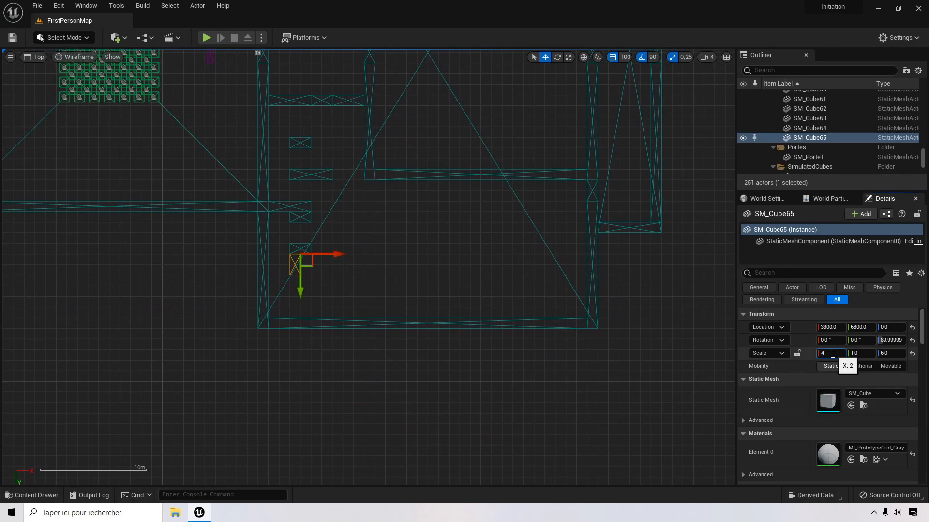
key(Return)
Step: Examine from above how the new maze walls are laid out on both sides of the large room's entrance corridor
right_drag(390, 198, 398, 340)
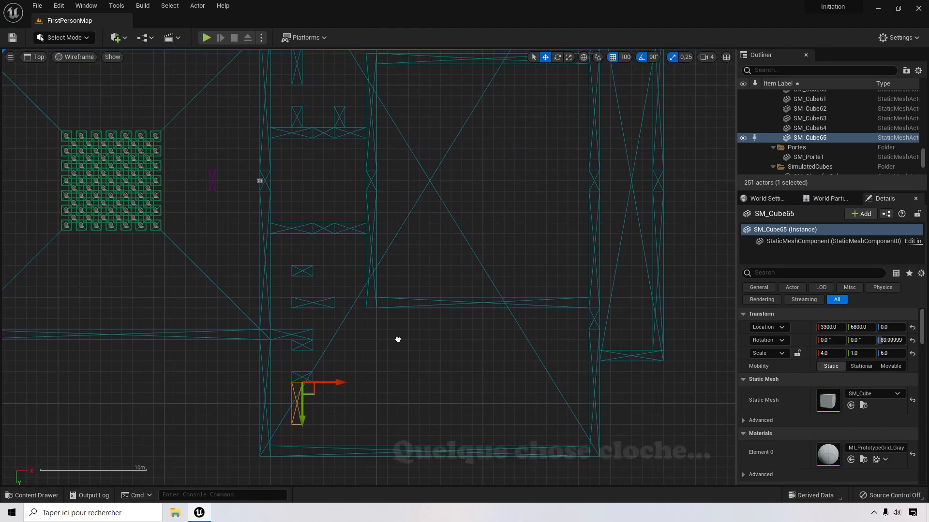
right_drag(398, 340, 427, 284)
scroll(454, 316, down, 2)
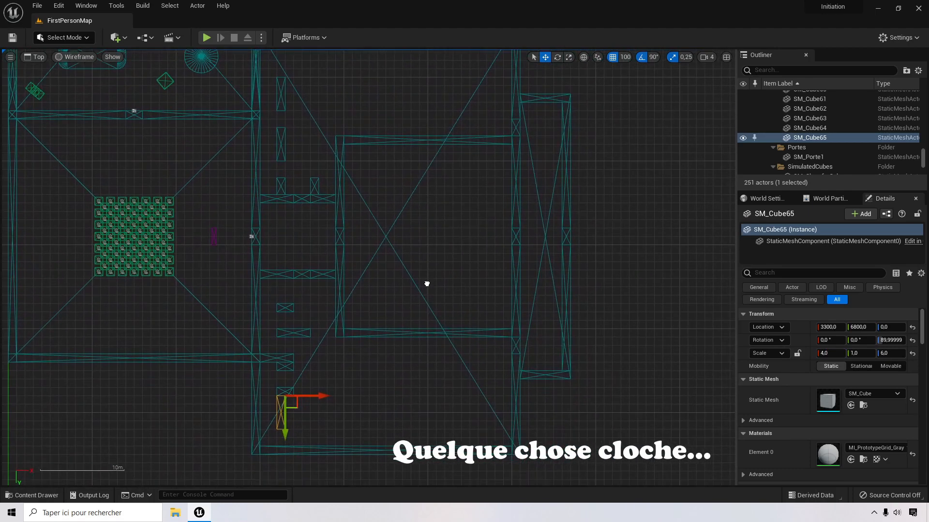
click(394, 259)
key(ctrl+z)
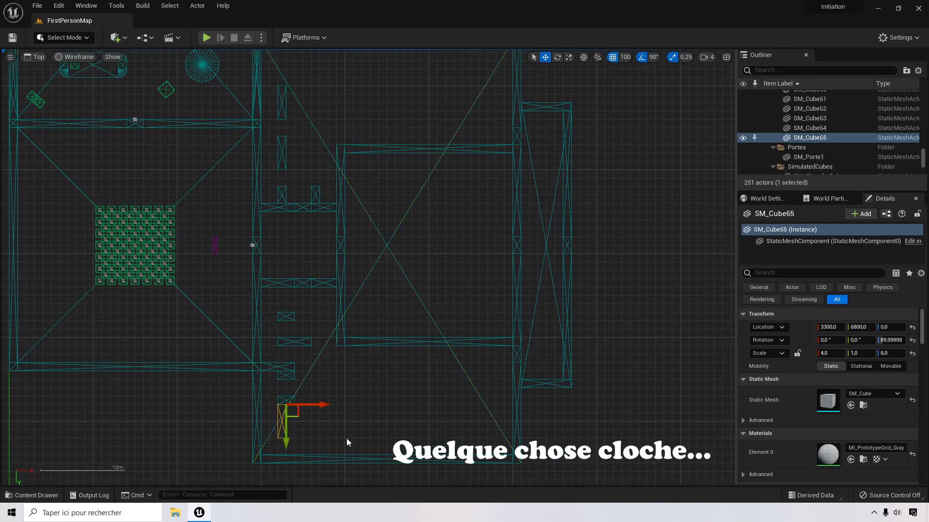
right_drag(426, 284, 428, 250)
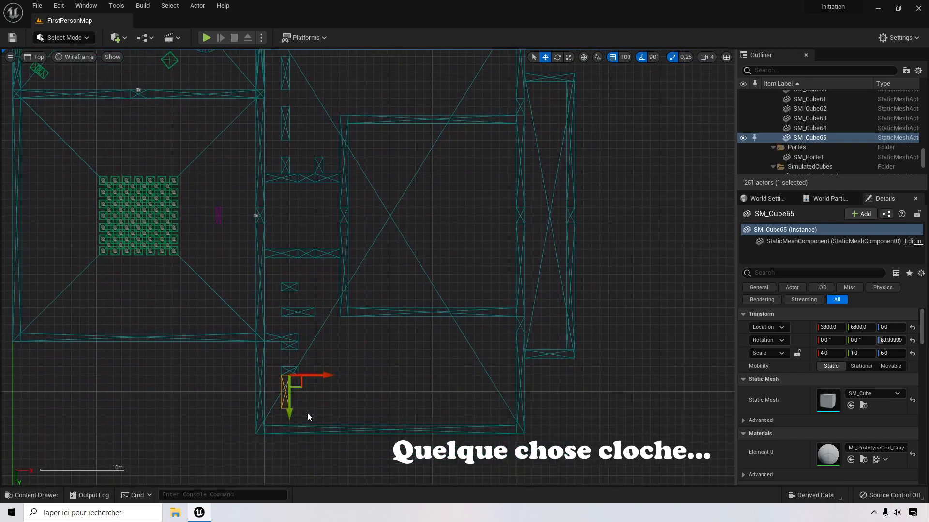
click(361, 261)
right_drag(516, 236, 512, 332)
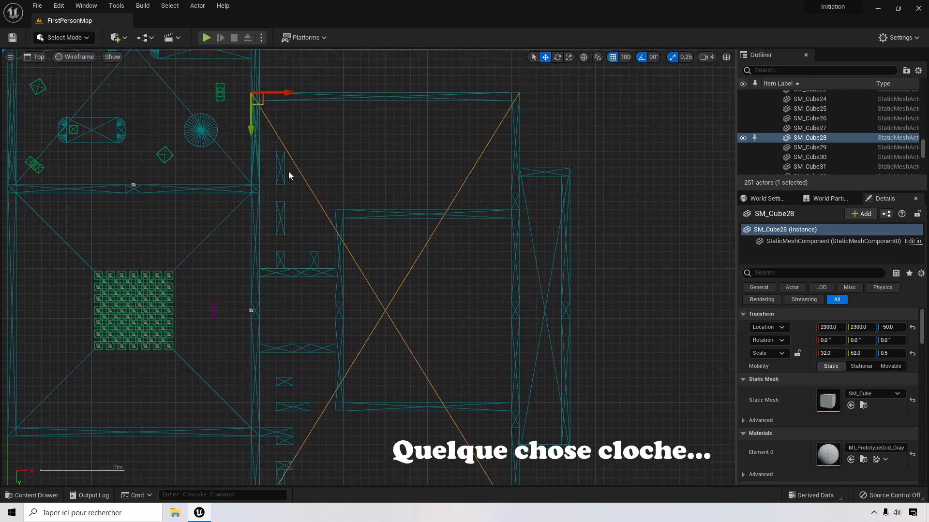
scroll(289, 171, up, 3)
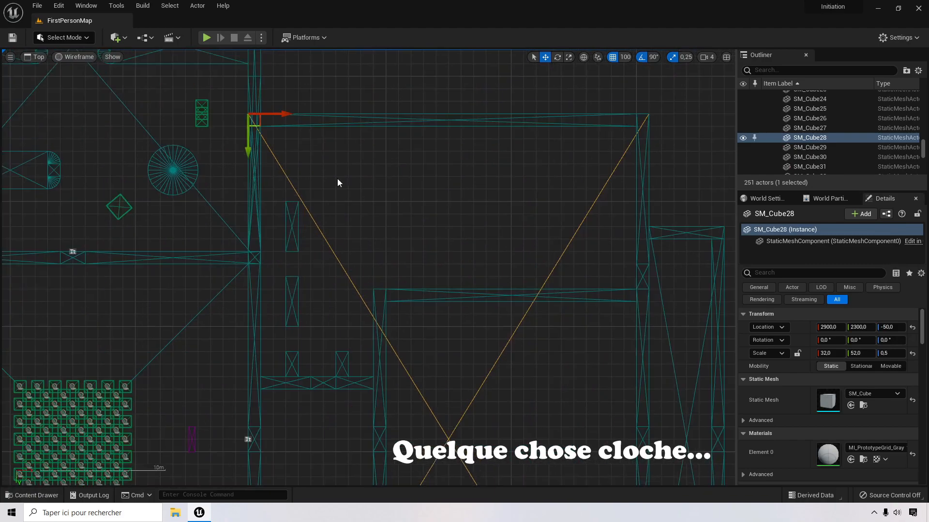
key(Down)
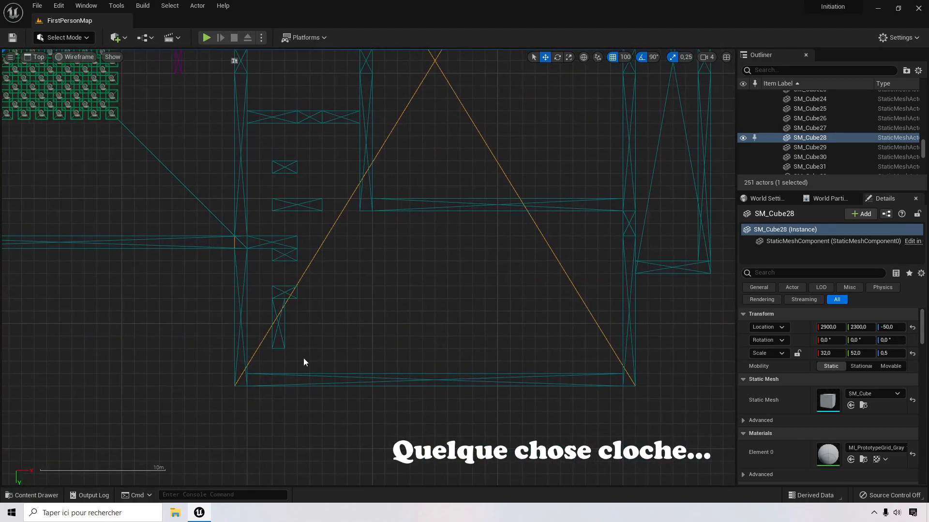
right_drag(304, 358, 341, 316)
right_drag(339, 338, 335, 356)
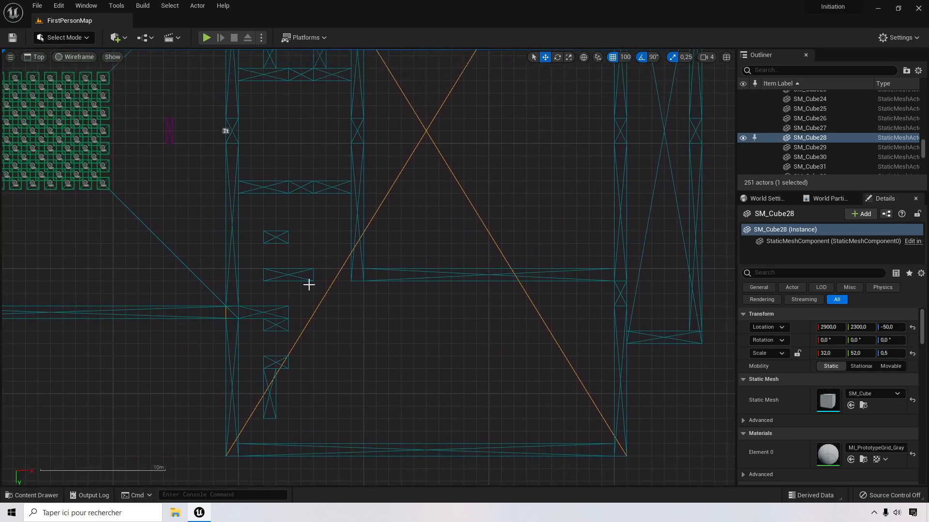
Step: Move the short maze wall at Y 5700 to Y 5600 and the longer one at Y 6000 to Y 5900
click(273, 233)
drag(266, 255, 267, 244)
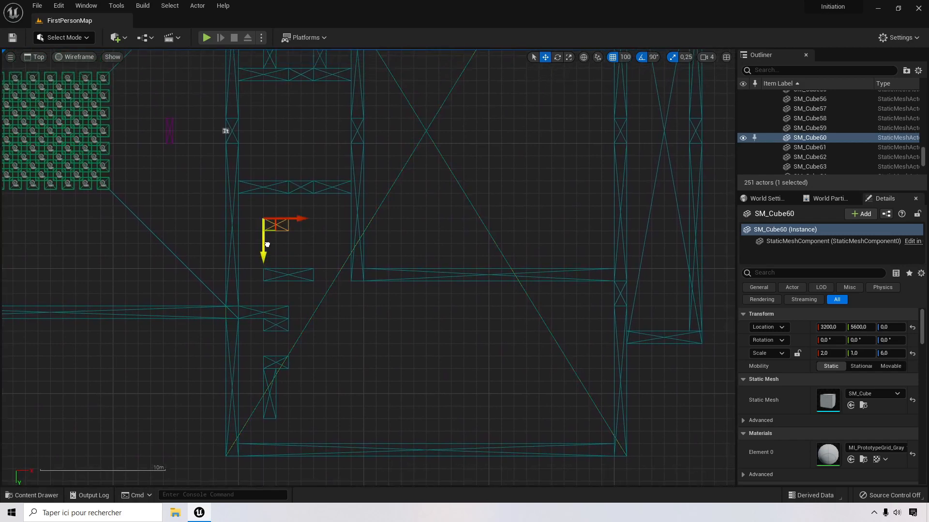
click(283, 275)
drag(265, 295, 266, 283)
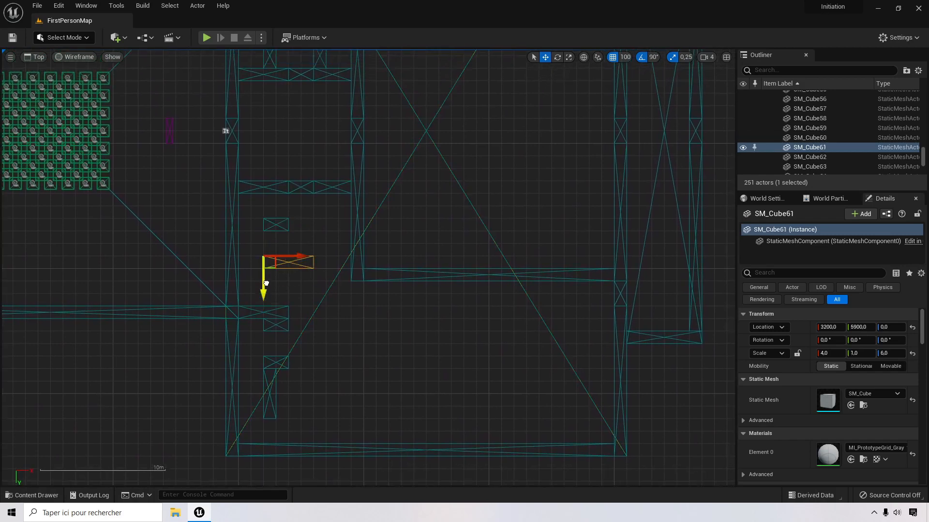
Step: Shift the two touching maze walls 100 units back along Y, placing the short one at Y 6300
click(275, 316)
drag(239, 334, 264, 333)
click(277, 322)
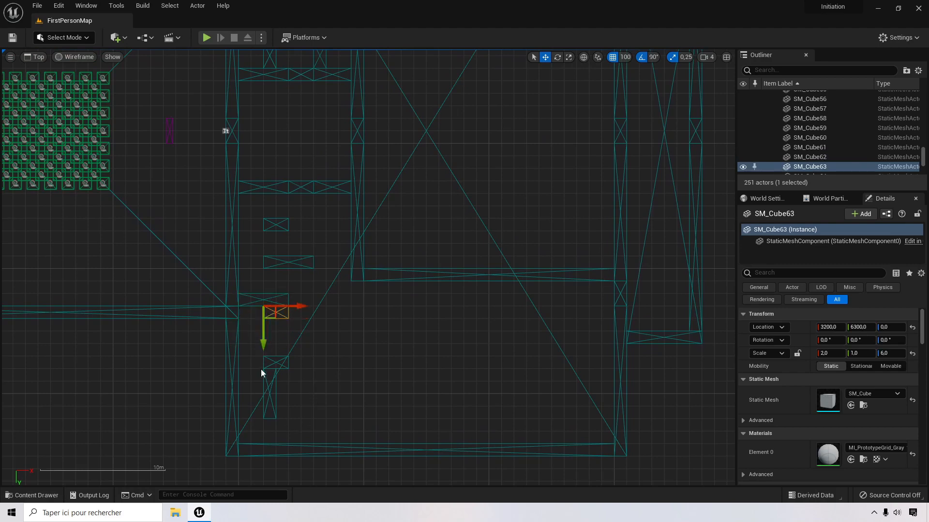
Step: Move the short wall at Y 6700 to Y 6600 and the rotated wall beyond it to Y 6700
click(276, 362)
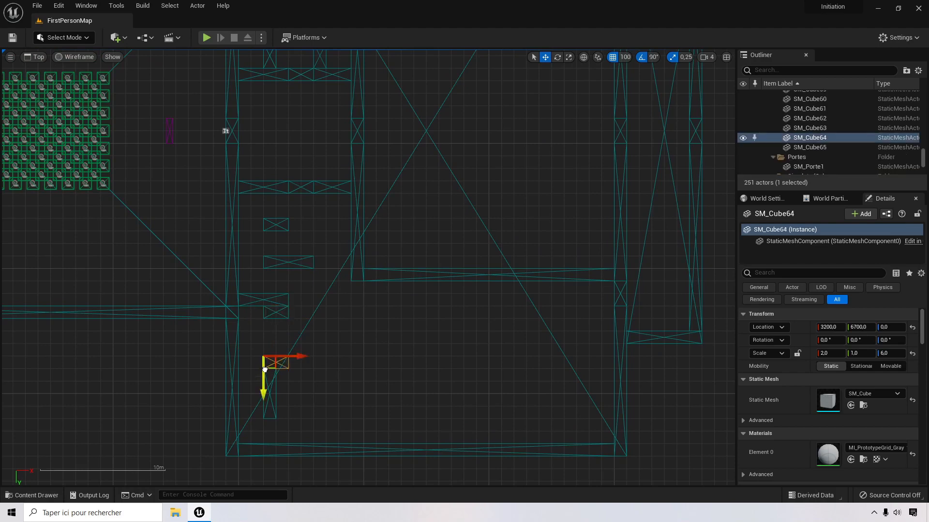
drag(265, 370, 264, 357)
click(269, 384)
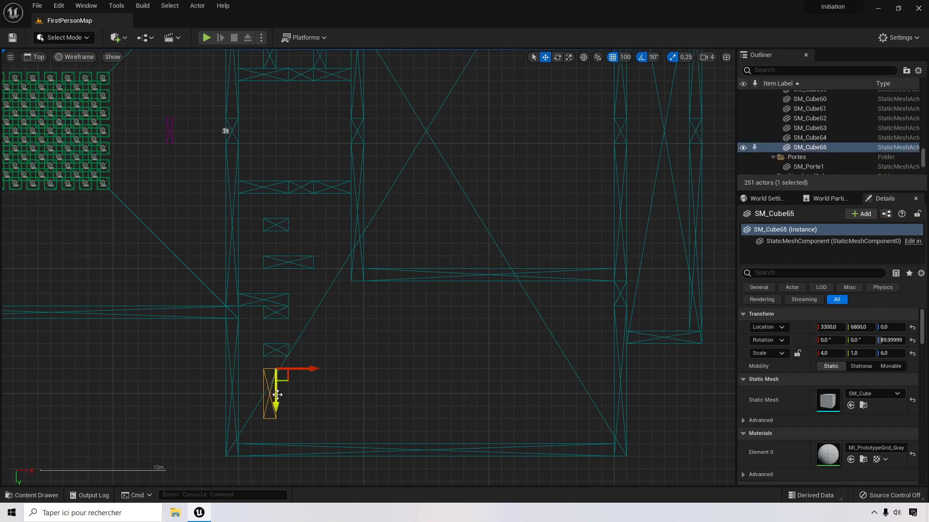
drag(277, 394, 277, 387)
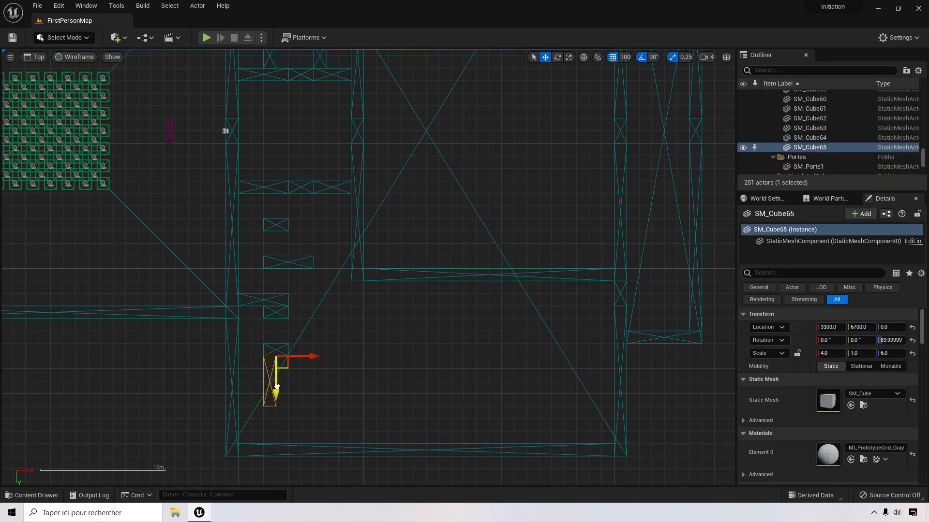
Step: Move the large maze room's floor slab along Y to 2400
click(303, 443)
right_drag(377, 377, 381, 408)
scroll(332, 219, down, 2)
right_drag(364, 321, 370, 241)
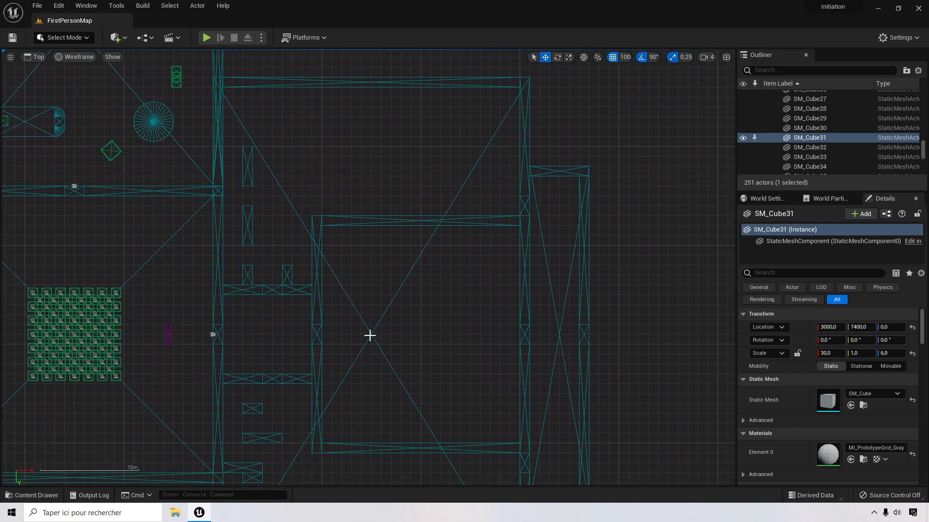
click(376, 348)
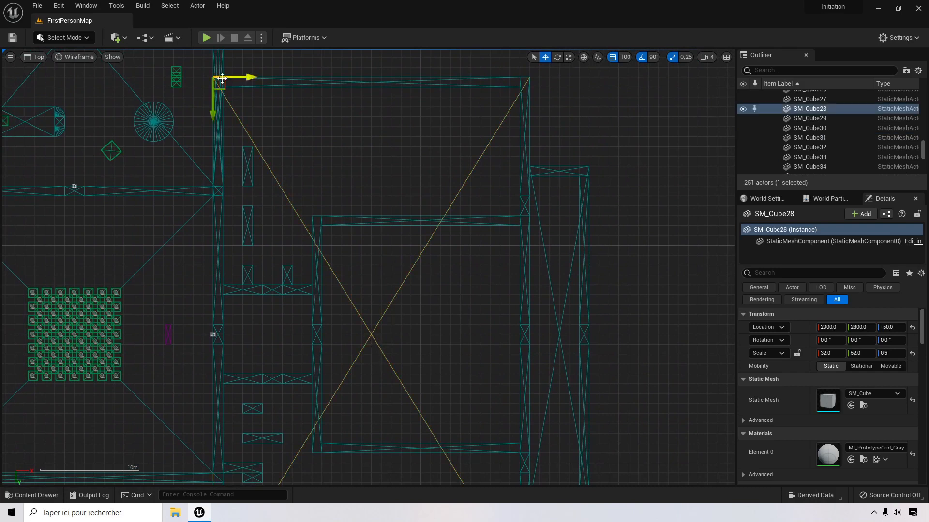
drag(213, 112, 213, 115)
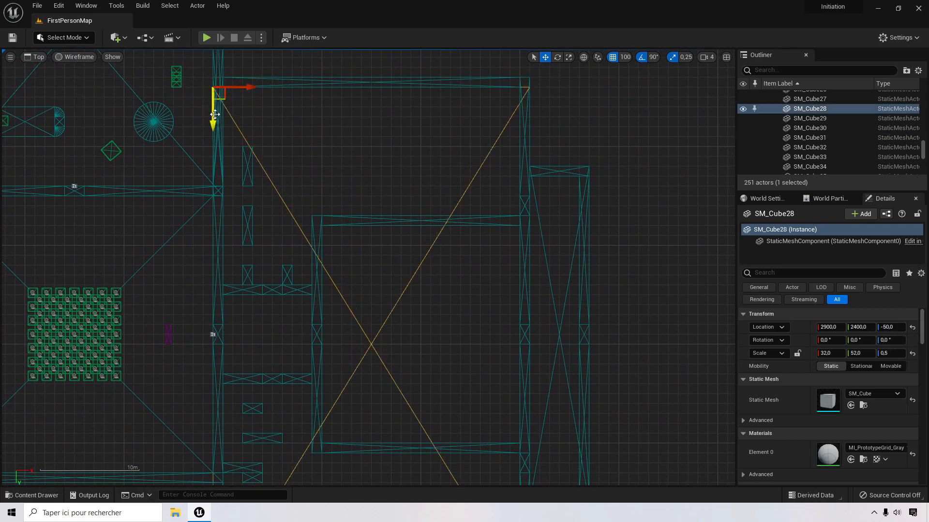
Step: Move the upper outer wall SM_Cube32 and the adjoining upper right wall segment SM_Cube33 to Y 2400
click(301, 84)
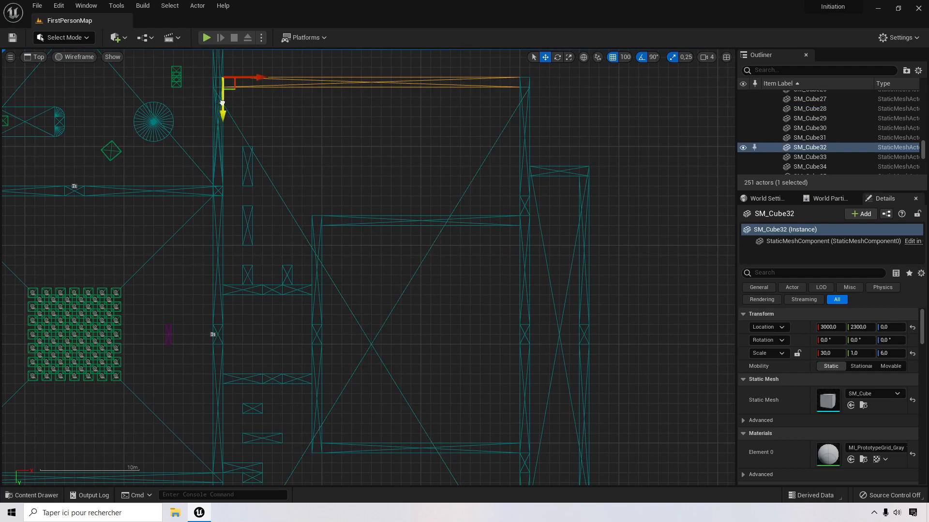
click(525, 103)
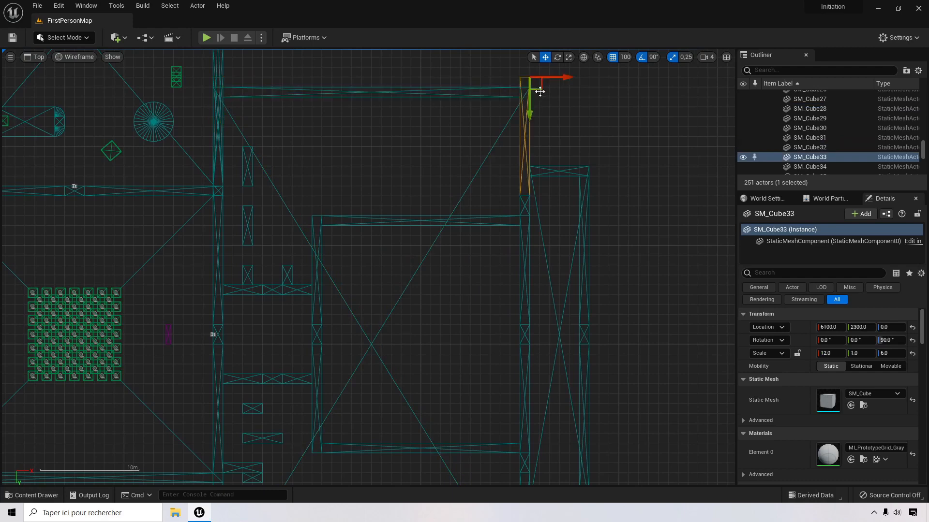
drag(531, 105, 543, 125)
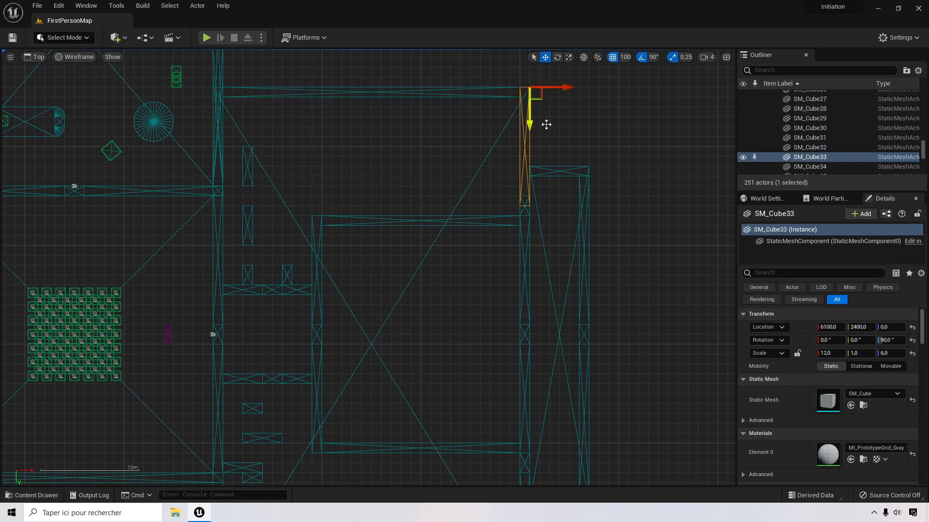
Step: Set the X scale of the upper right wall segment SM_Cube33 to 11
click(829, 353)
text(13)
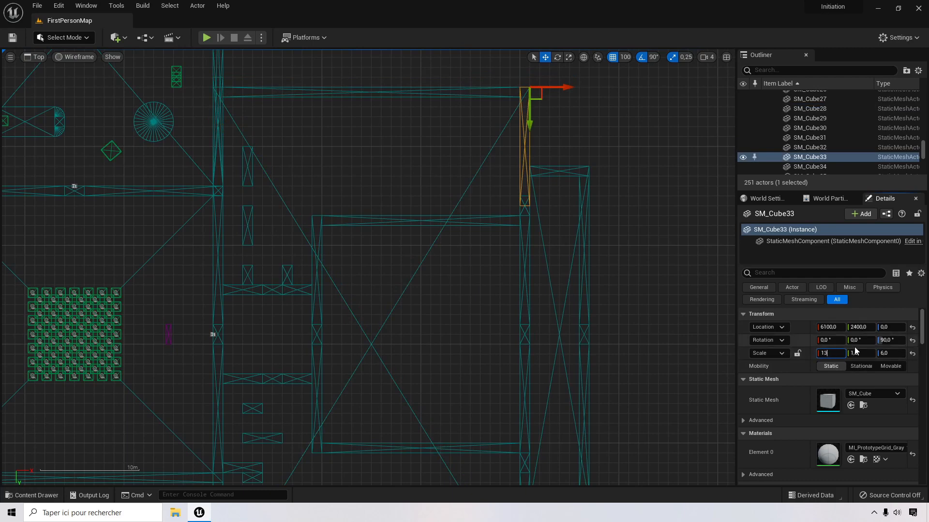
key(Return)
text(11)
key(Return)
Step: Set the X scale of the lower left wall SM_Cube30 to 12 and move the bottom outer wall SM_Cube31 to Y 7500
right_drag(427, 381, 432, 222)
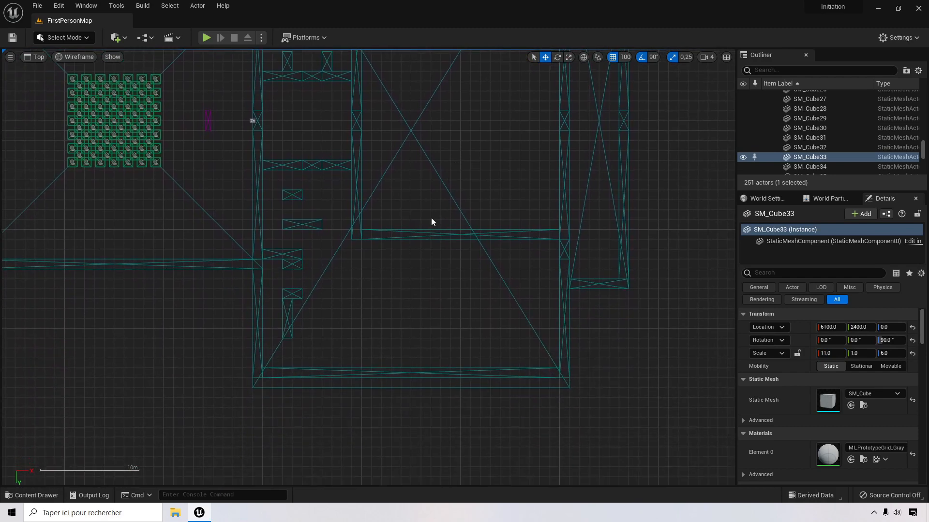
click(260, 353)
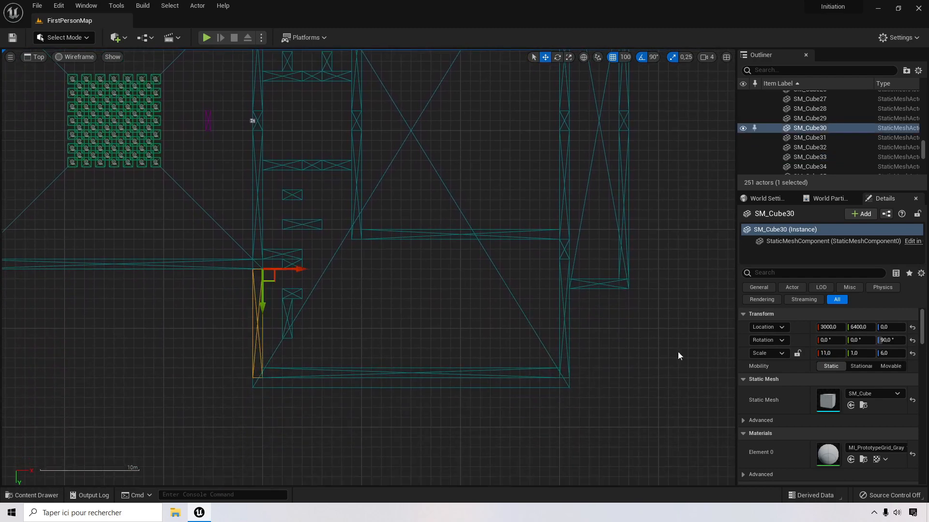
click(837, 352)
text(12)
key(Return)
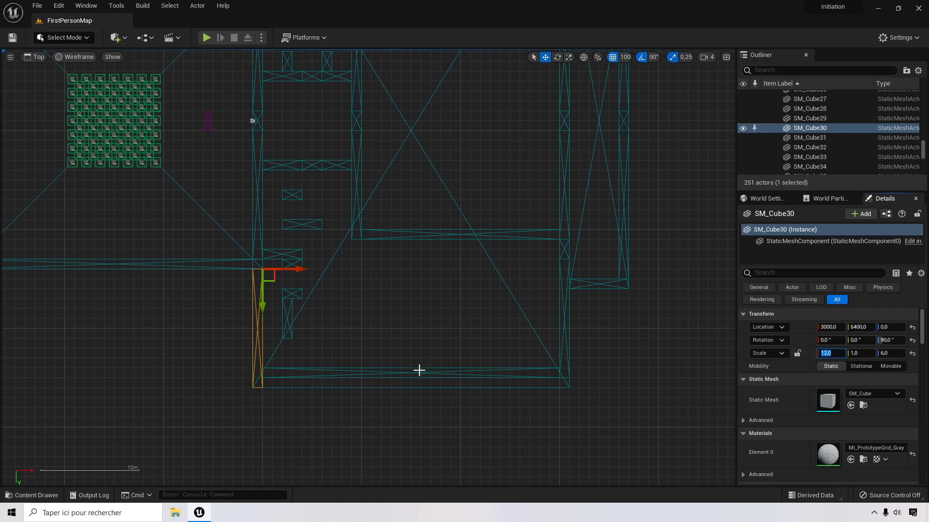
click(416, 372)
drag(257, 394, 257, 404)
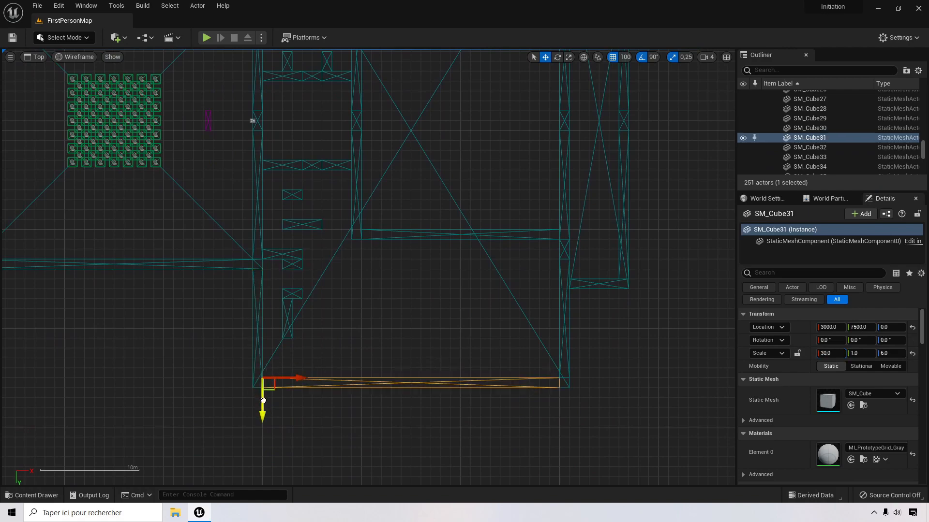
Step: Set the X scale of the lower right outer wall SM_Cube47 to 13 so it reaches the bottom corner
click(560, 329)
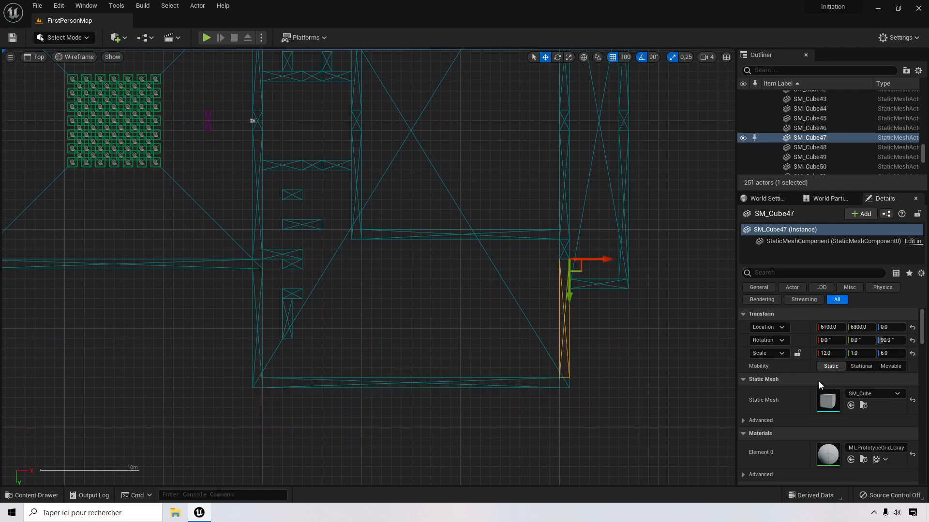
click(830, 353)
text(13)
key(Return)
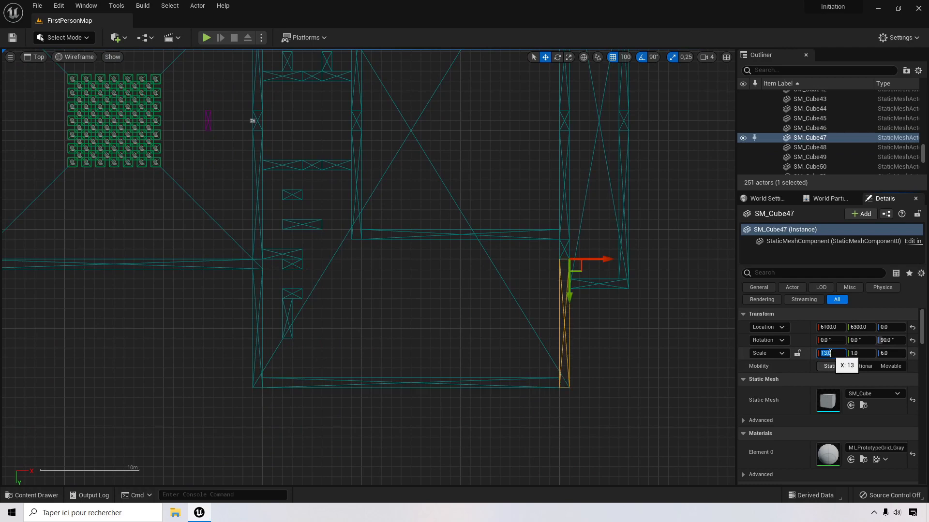
Step: Set the X scale of the lowest interior vertical wall SM_Cube65 to 6
click(289, 320)
click(829, 353)
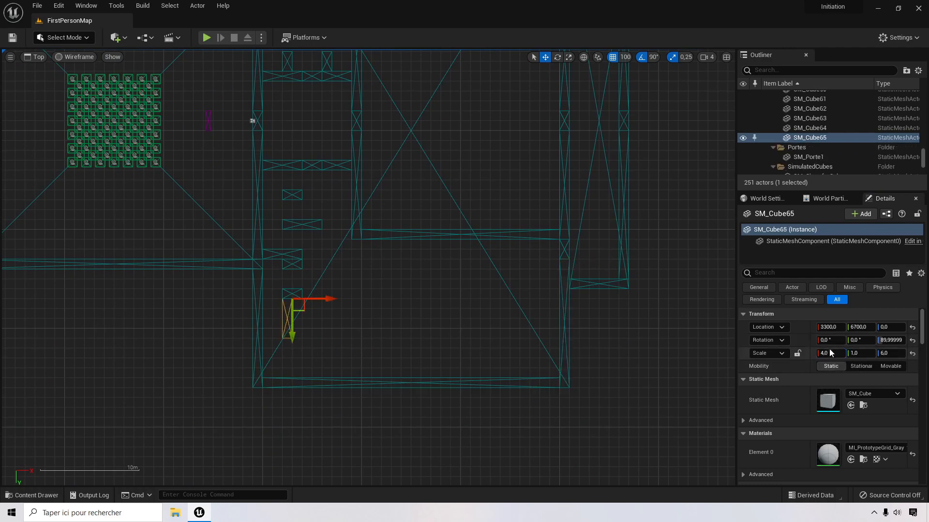
text(6)
key(Return)
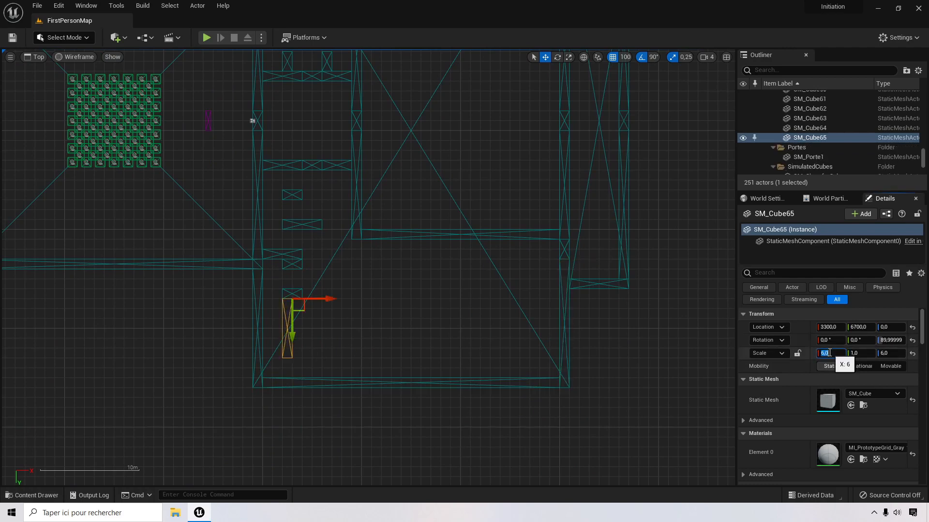
Step: Duplicate the horizontal wall SM_Cube37 up to Y 2700, and set the copy's X scale to 7
right_drag(418, 106, 405, 344)
scroll(370, 250, up, 2)
right_drag(308, 244, 332, 302)
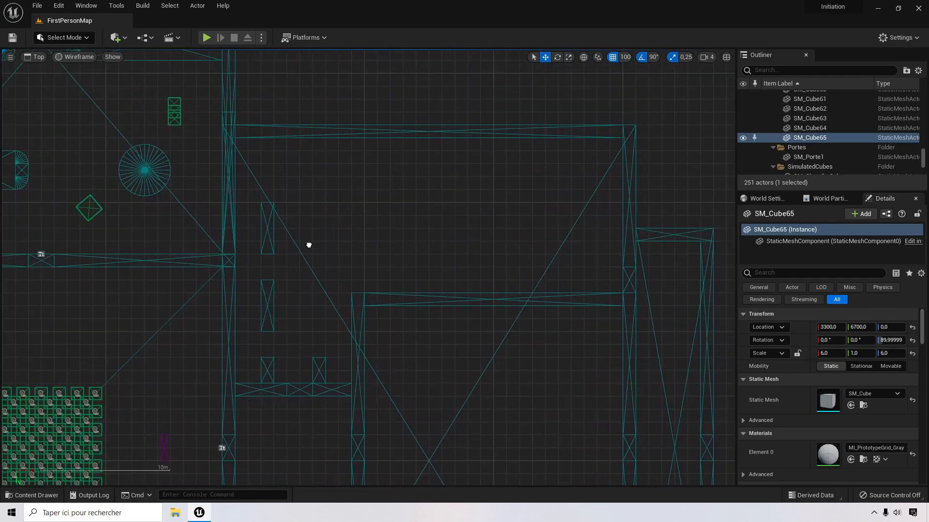
click(264, 393)
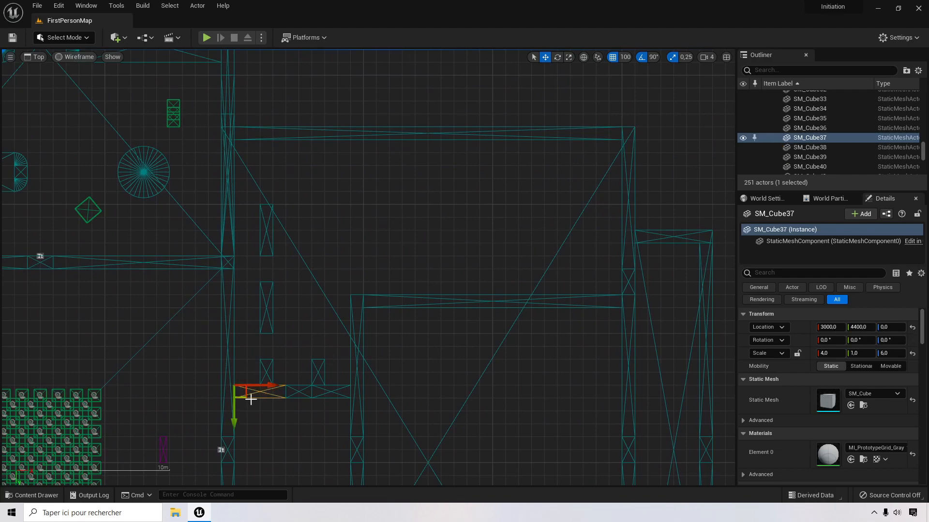
alt+drag(235, 416, 234, 196)
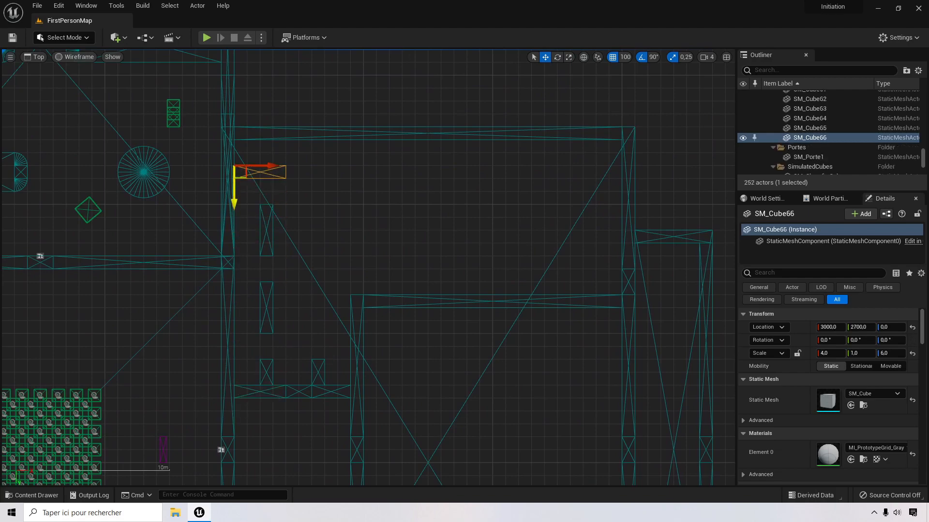
click(830, 353)
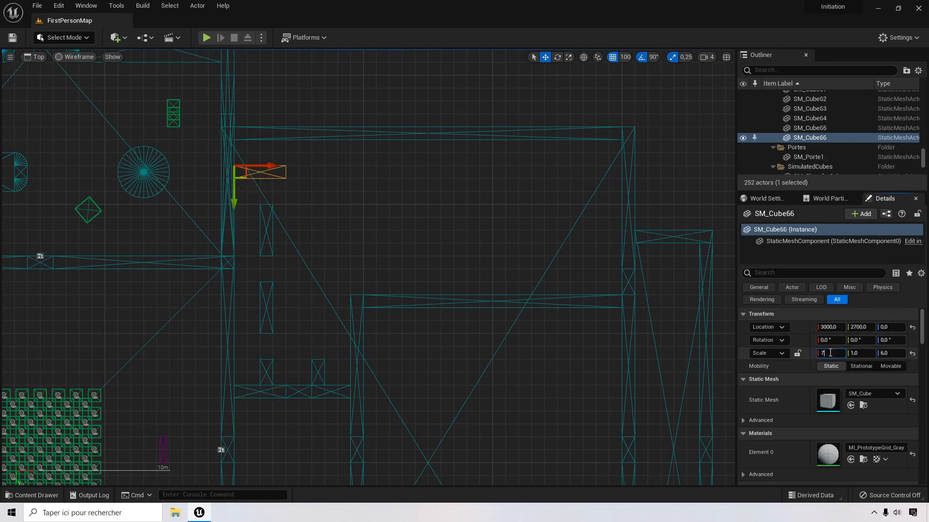
key(Return)
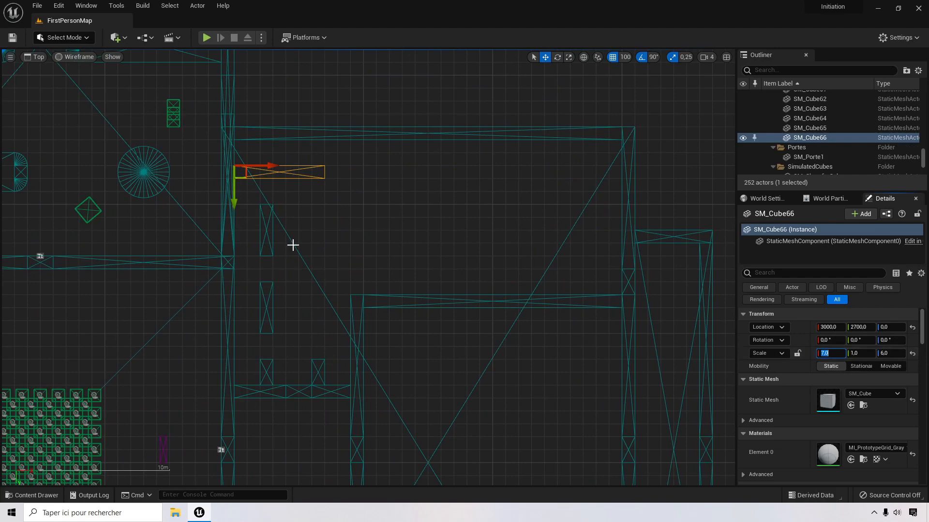
Step: Duplicate the uppermost interior vertical wall to X 4000, Y 2700 with X scale 3, and copy that wall to Y 3200
click(267, 230)
alt+drag(283, 217, 373, 178)
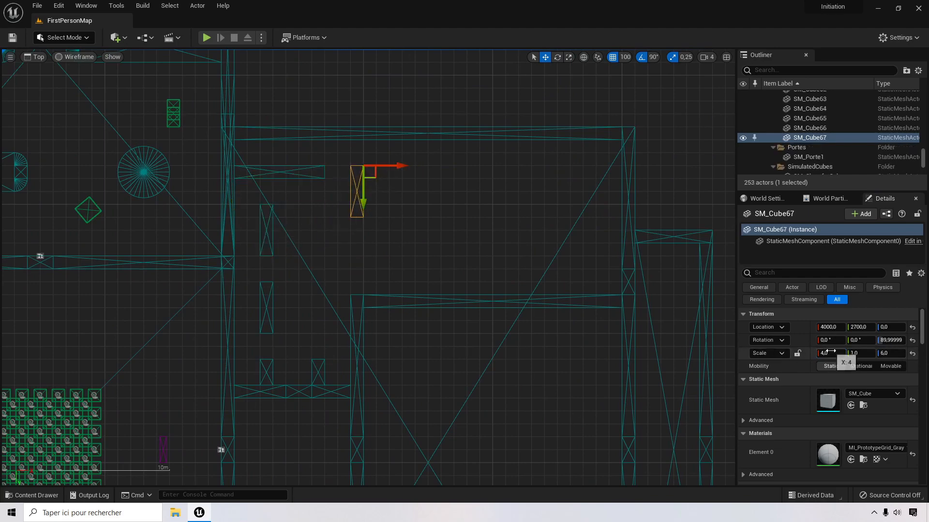
click(829, 352)
key(Return)
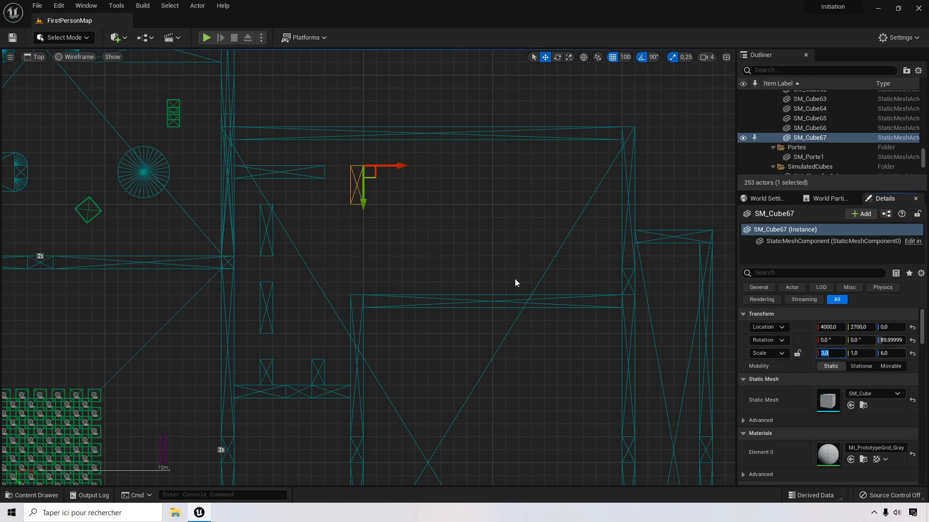
alt+drag(353, 198, 354, 263)
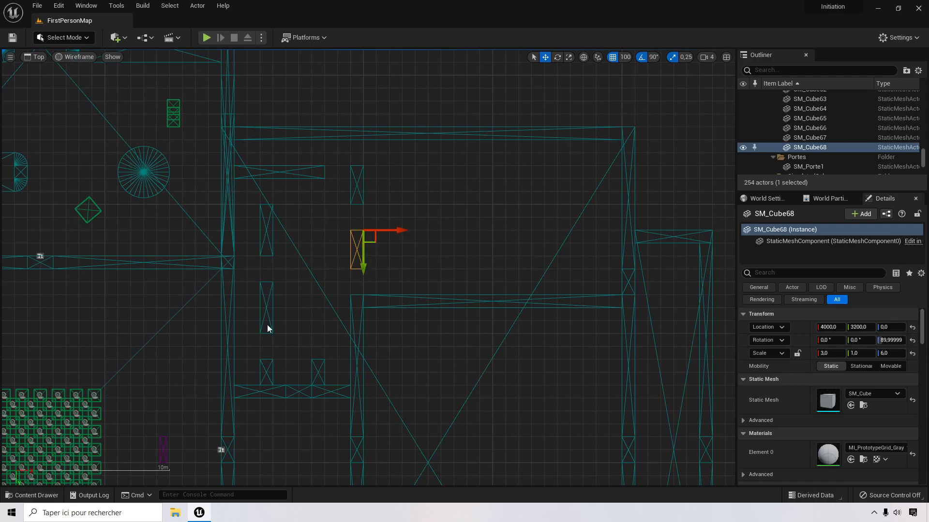
Step: Duplicate an interior vertical wall to X 3700, Y 3000 with X scale 7, and a horizontal corridor wall to X 3300, Y 3600
click(266, 305)
alt+drag(273, 304, 356, 203)
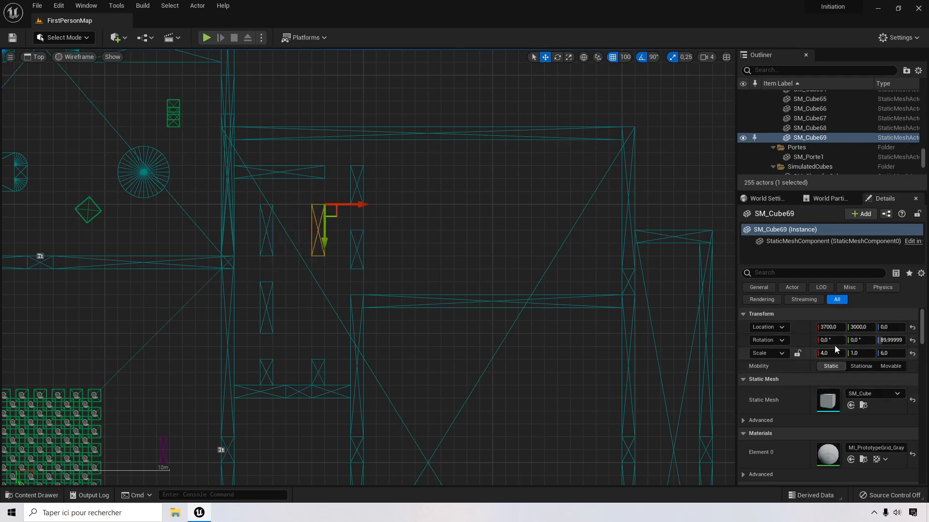
click(835, 354)
text(7)
key(Return)
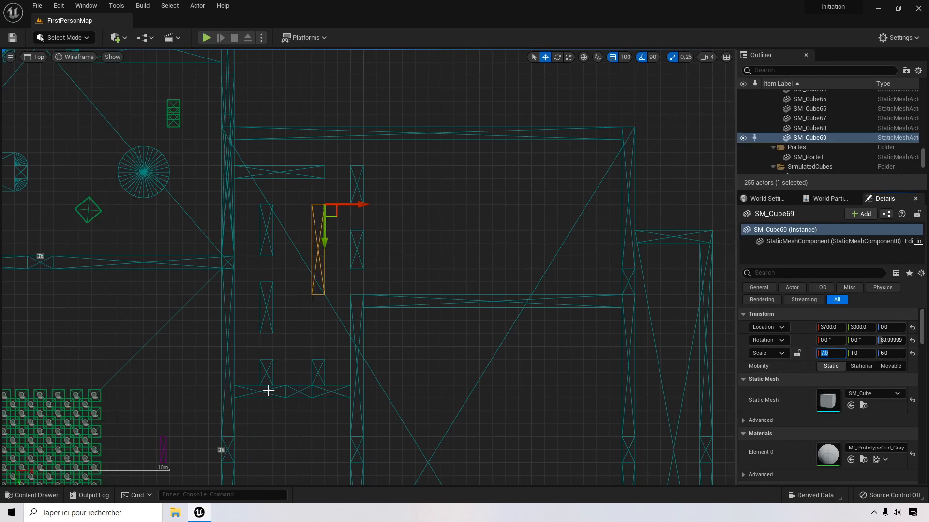
click(330, 392)
alt+drag(321, 393, 282, 289)
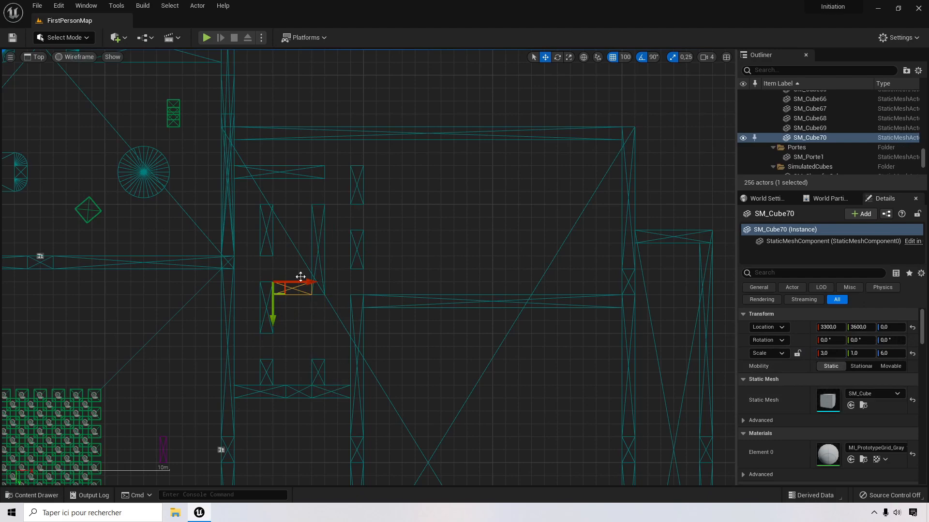
Step: Duplicate the short vertical wall SM_Cube57 to X 3400, Y 3000 with X scale 1, and copy that block to Y 3300
click(317, 369)
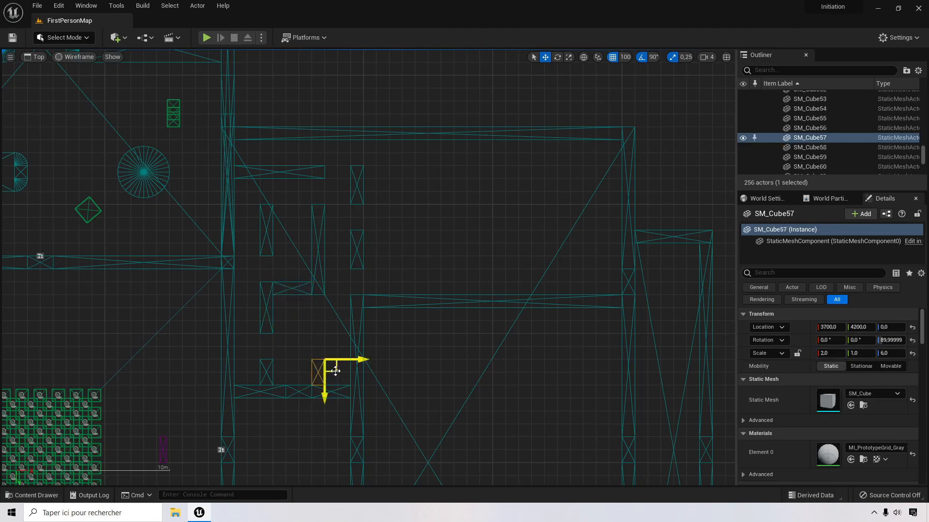
alt+drag(336, 371, 298, 216)
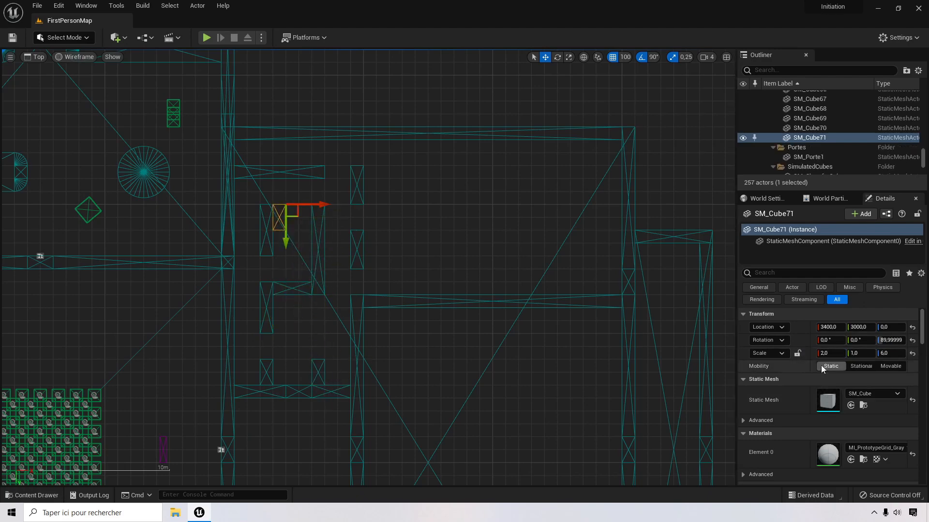
click(832, 354)
text(1)
key(Return)
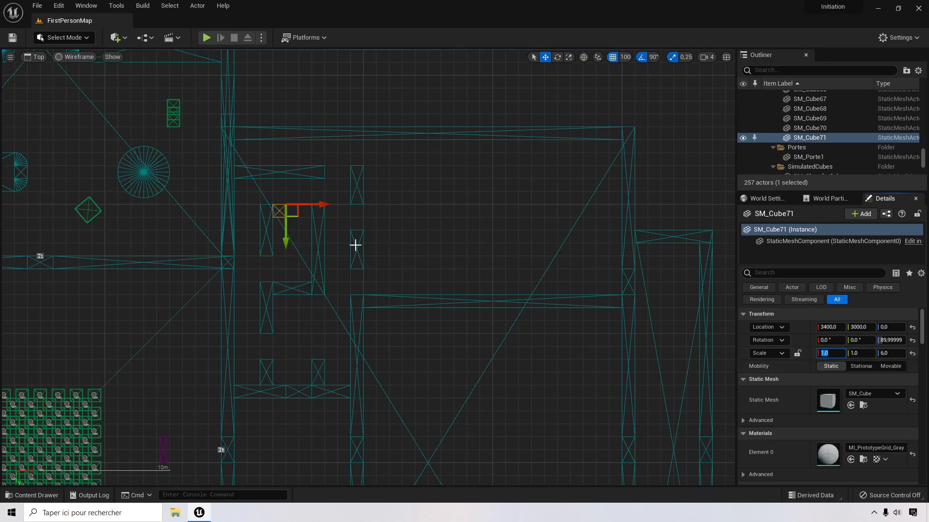
alt+drag(287, 233, 286, 271)
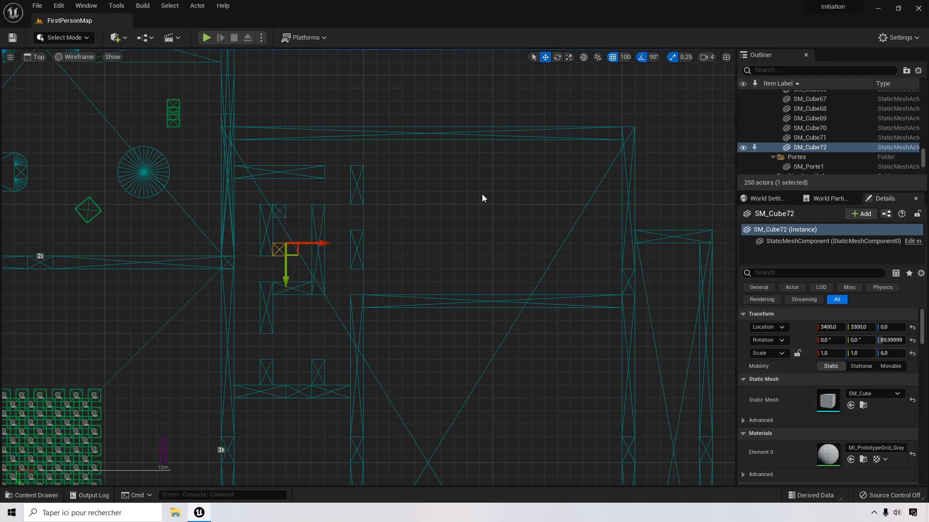
Step: Duplicate the horizontal wall at X 3300, Y 3600 to X 4000, Y 3400, and copy it again to X 4500 with X scale 4
click(287, 293)
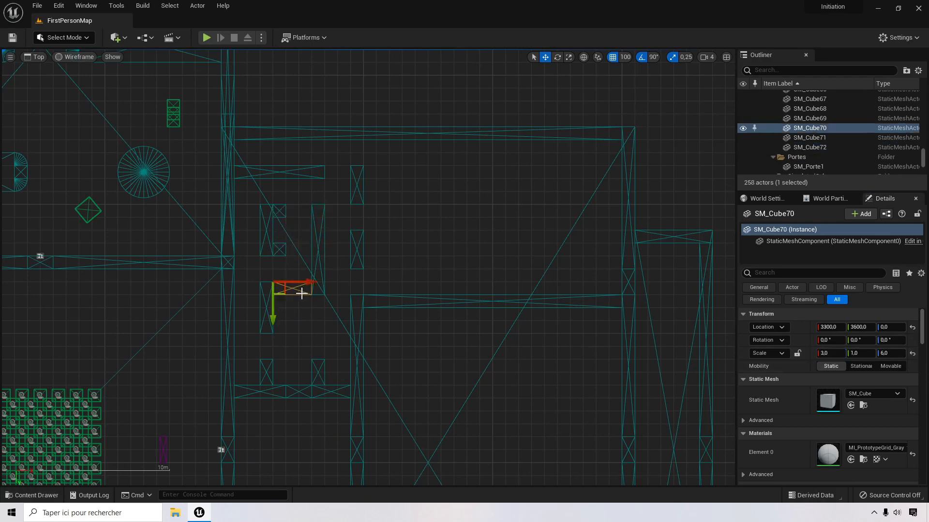
alt+drag(281, 292, 370, 266)
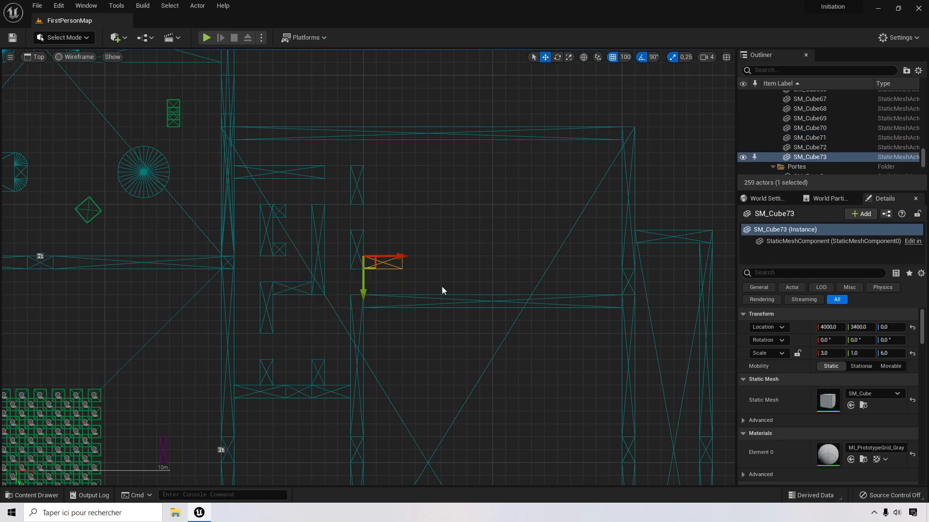
alt+drag(397, 258, 463, 257)
click(836, 354)
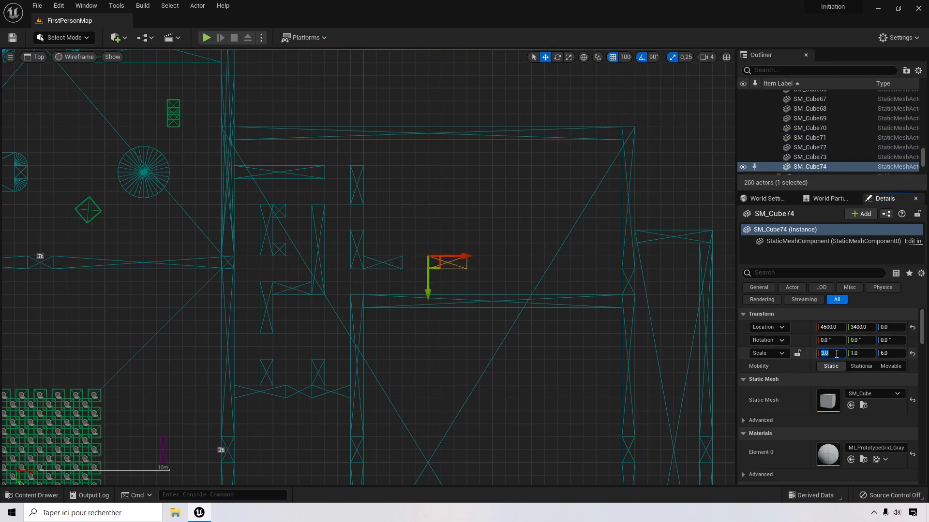
text(4)
key(Return)
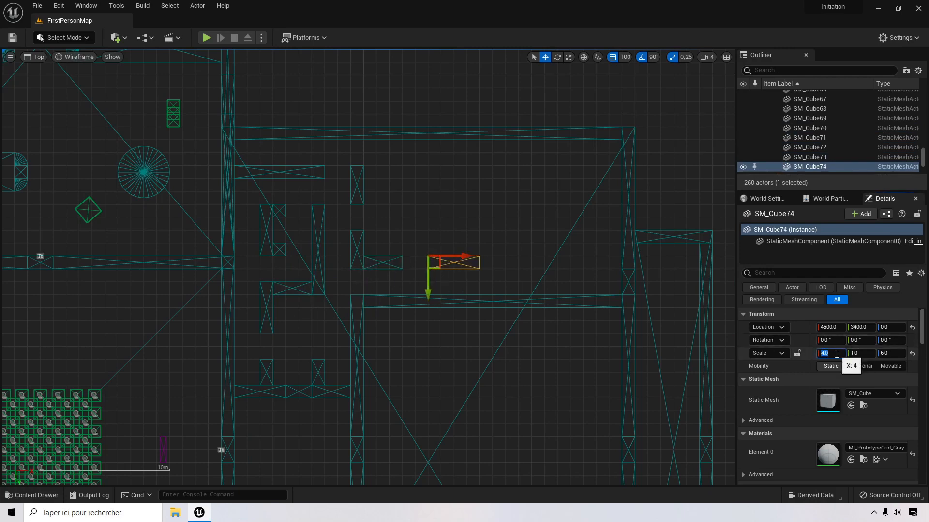
Step: Duplicate the vertical wall at X 4000, Y 2700 to X 4300, Y 2500, and set the copy's X scale to 6
click(359, 188)
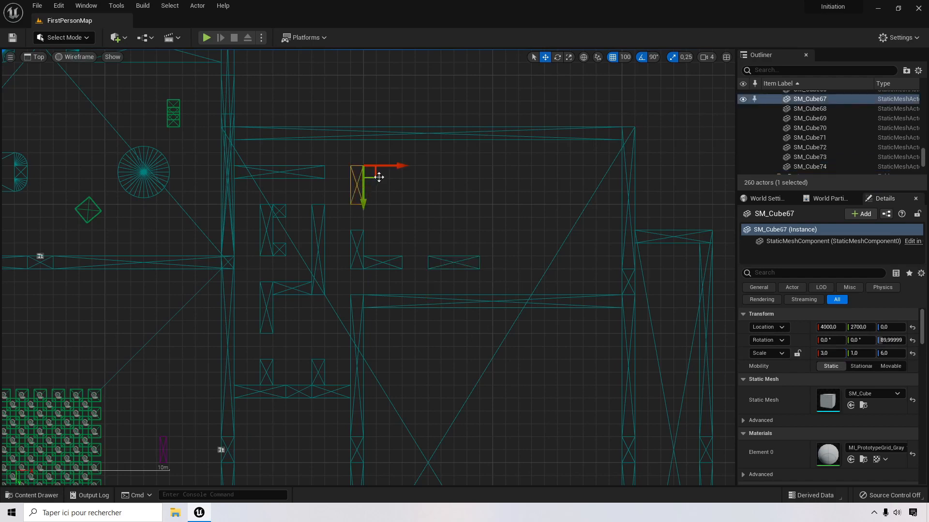
alt+drag(385, 166, 407, 169)
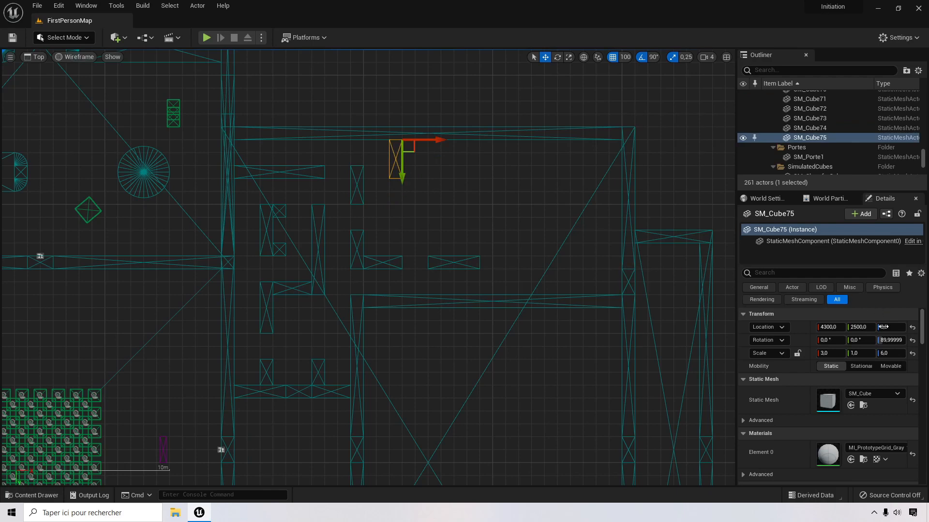
click(829, 352)
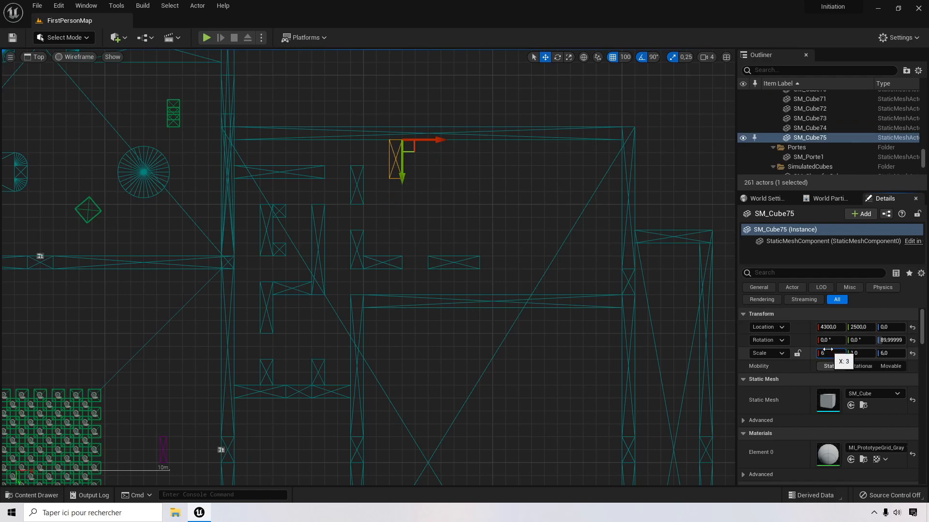
key(Return)
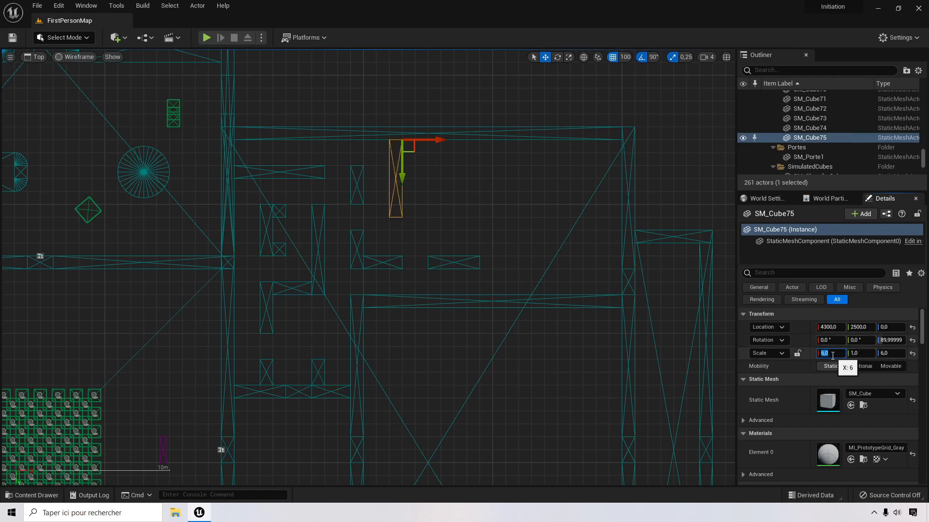
Step: Set the X scale of the vertical wall at X 4300 to 7, and duplicate it to X 4600, Y 2500 with X scale 5
key(Return)
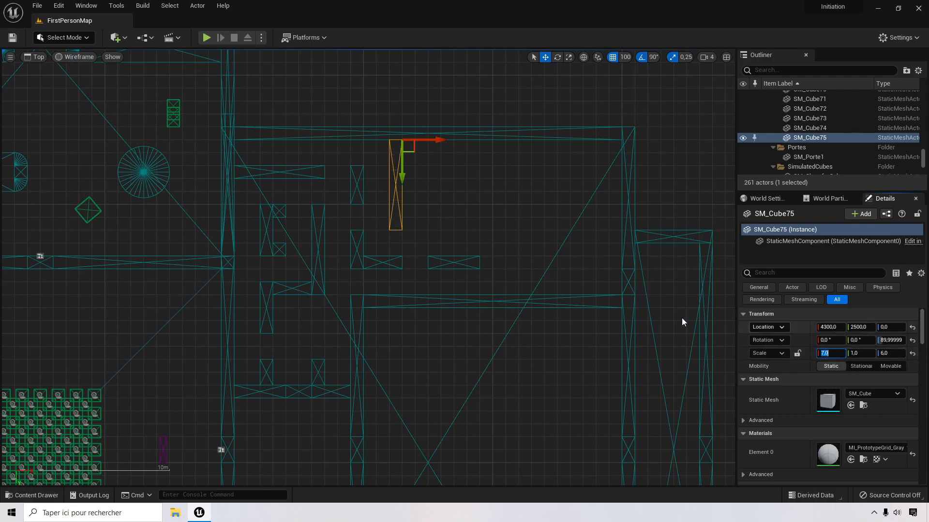
alt+drag(433, 140, 472, 140)
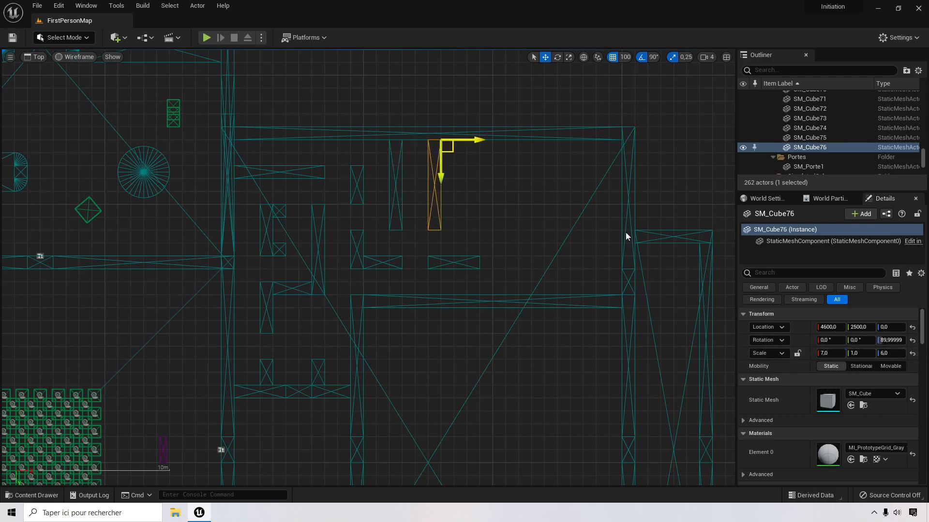
text(5)
key(Return)
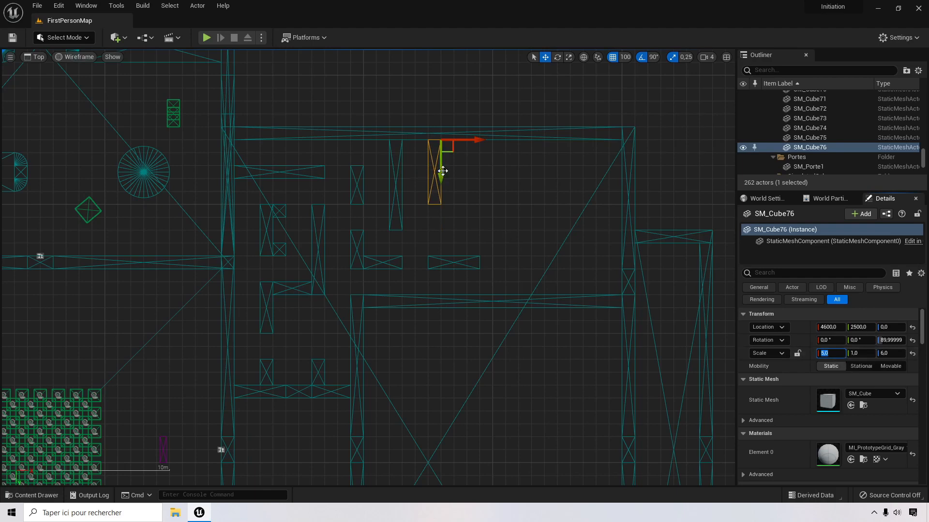
Step: Move the vertical wall at X 4600 to Y 2700, and duplicate it to X 4900, Y 2500 with X scale 4
drag(442, 169, 475, 169)
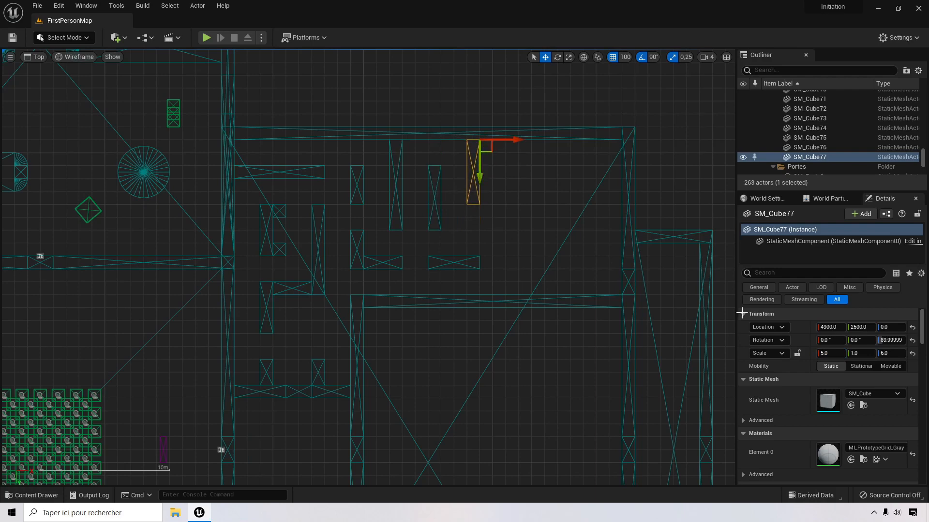
click(842, 353)
text(4)
key(Return)
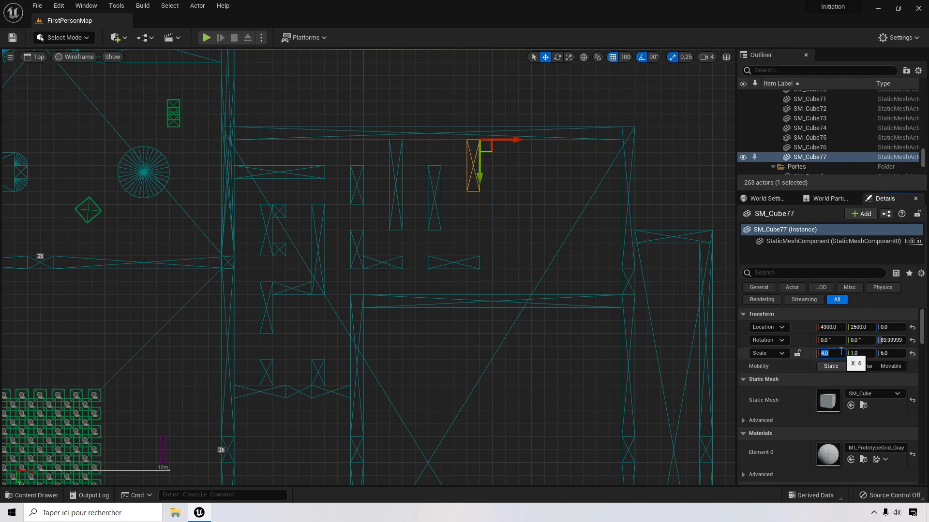
Step: Duplicate the horizontal wall at X 3300, Y 3600 to X 5200, Y 2700 with X scale 6, and a small square block to X 5300, Y 2800
click(296, 289)
alt+drag(296, 288, 542, 173)
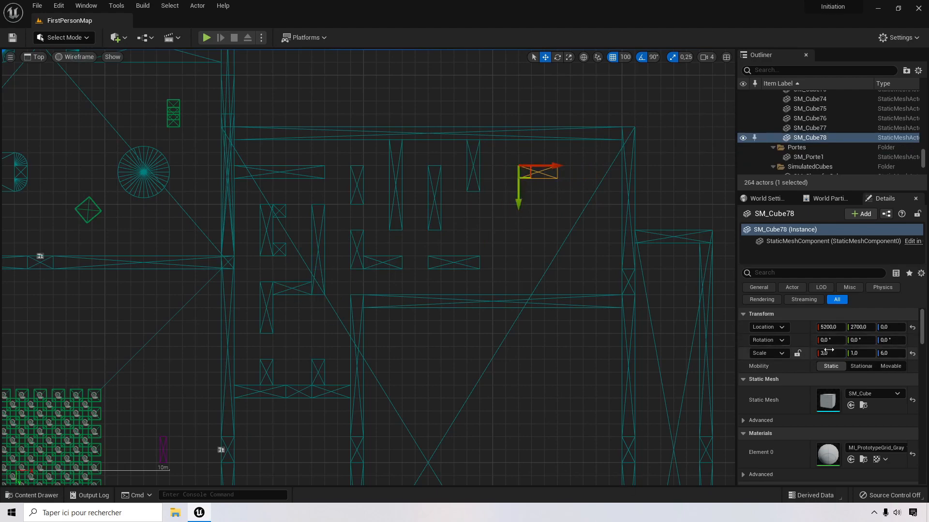
click(836, 354)
text(6)
key(Return)
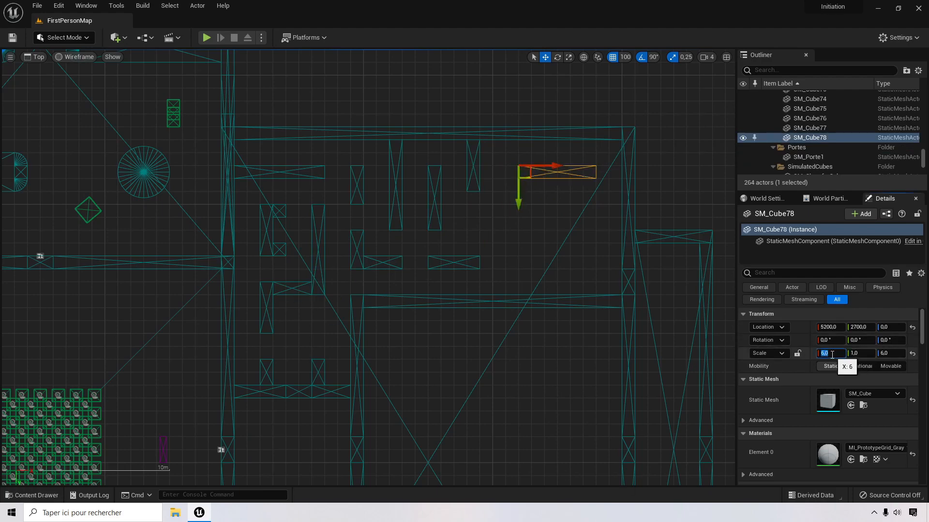
click(283, 249)
alt+drag(286, 248, 537, 184)
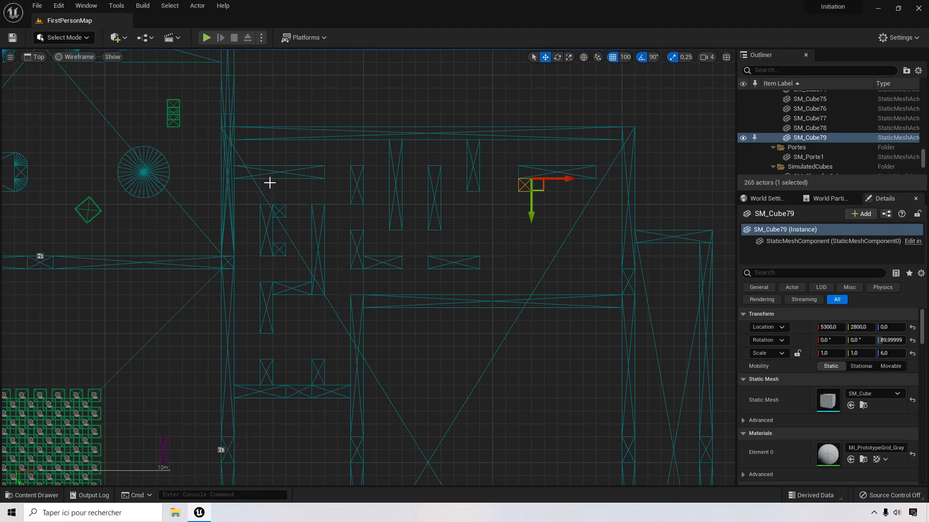
Step: Duplicate the horizontal wall at X 4000, Y 3400 to X 3500, Y 3900, and set the copy's X scale to 2
right_drag(322, 358, 302, 376)
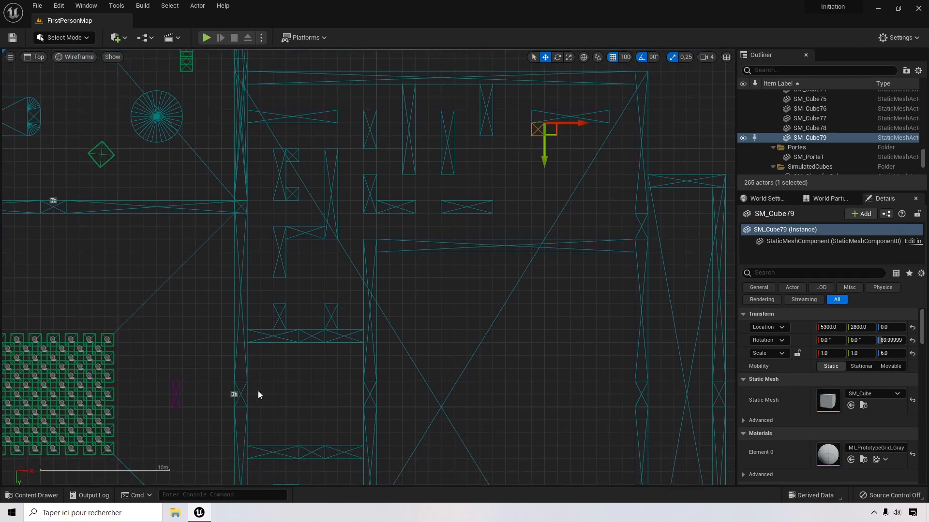
right_drag(375, 203, 352, 321)
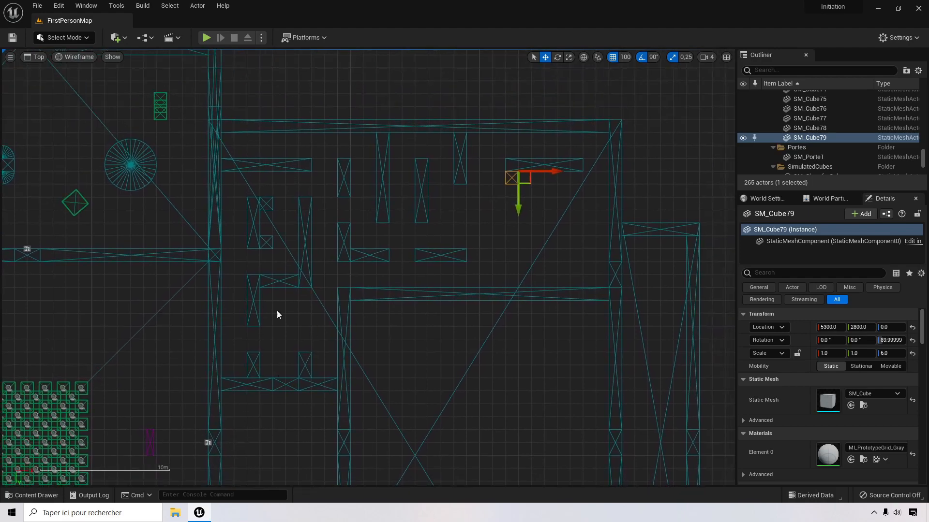
click(370, 255)
alt+drag(357, 255, 292, 320)
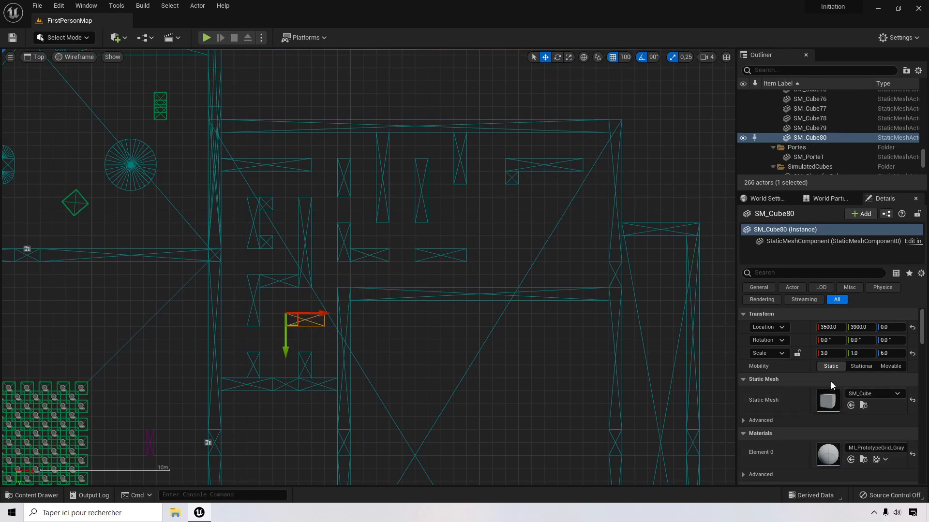
click(831, 353)
text(2)
key(Return)
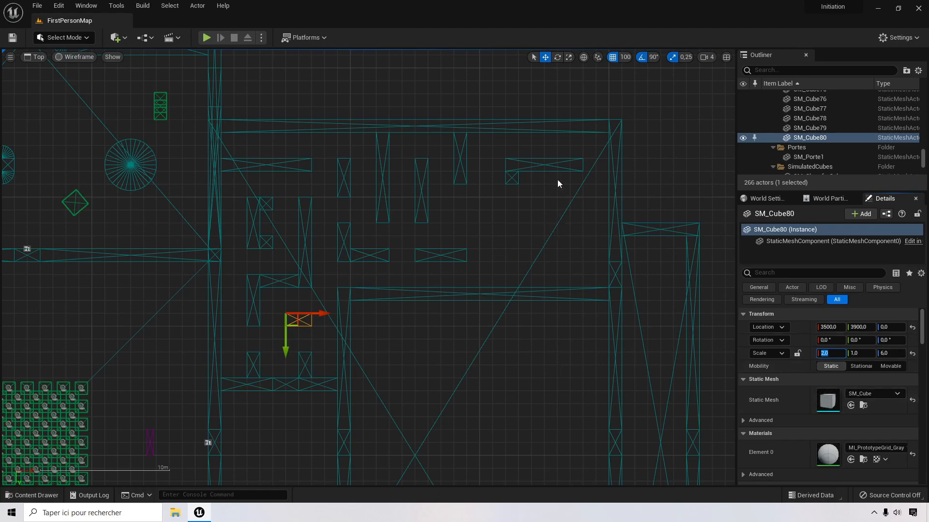
Step: Duplicate the horizontal wall SM_Cube78 to X 5500, Y 3000 with X scale 5, and a short vertical wall to X 5300, Y 3100
click(541, 164)
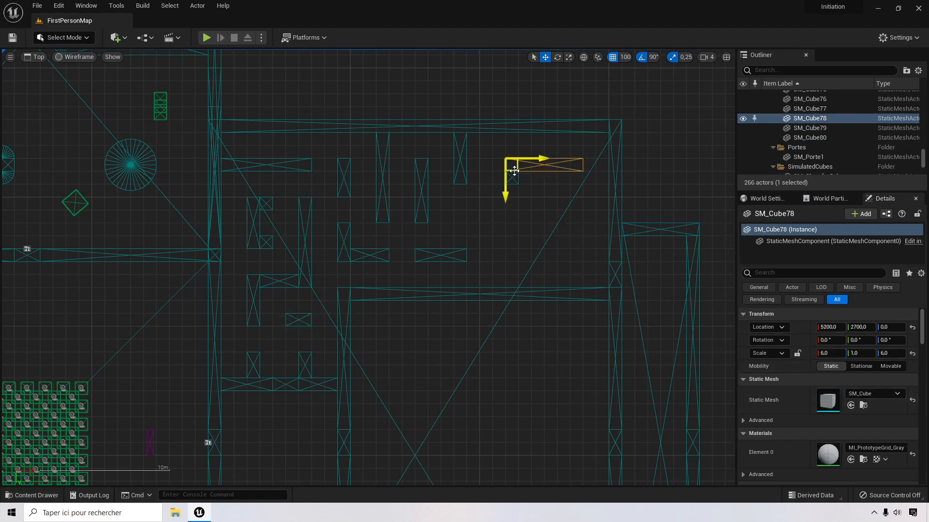
alt+drag(514, 170, 551, 205)
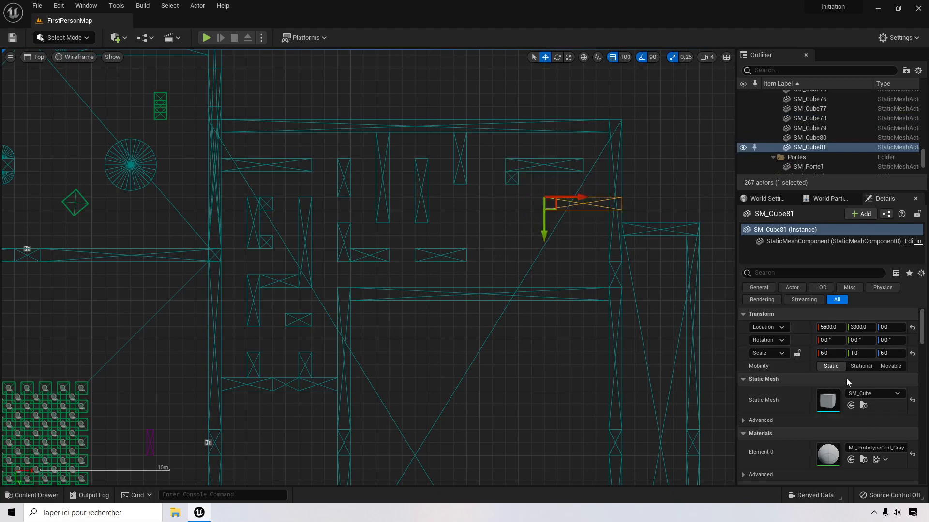
click(833, 354)
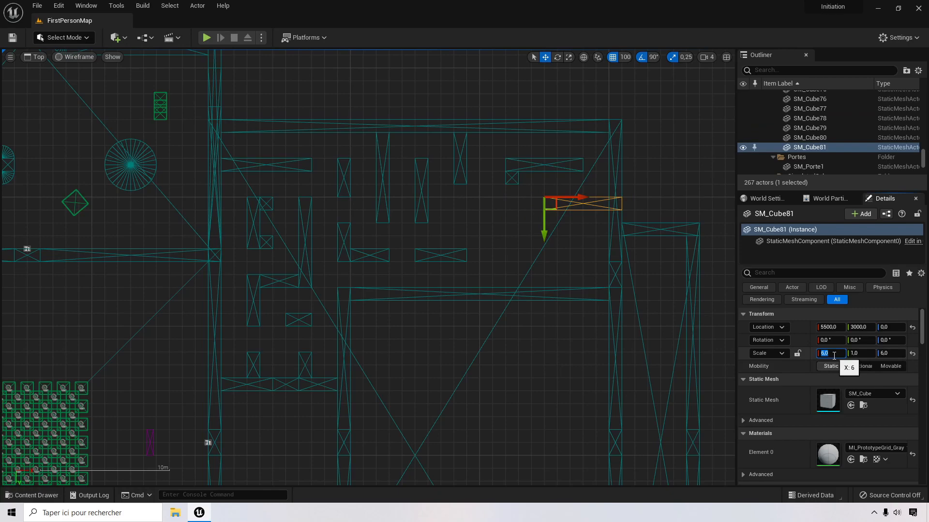
key(Return)
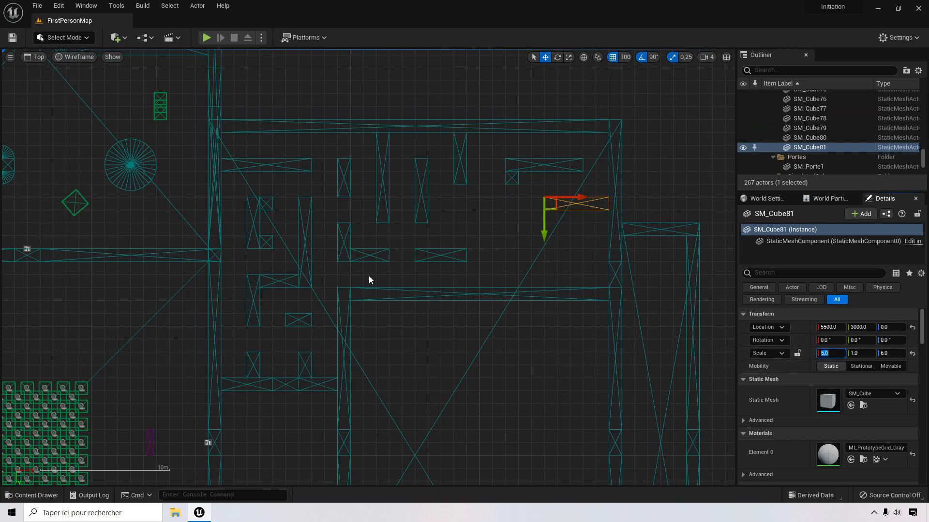
click(341, 248)
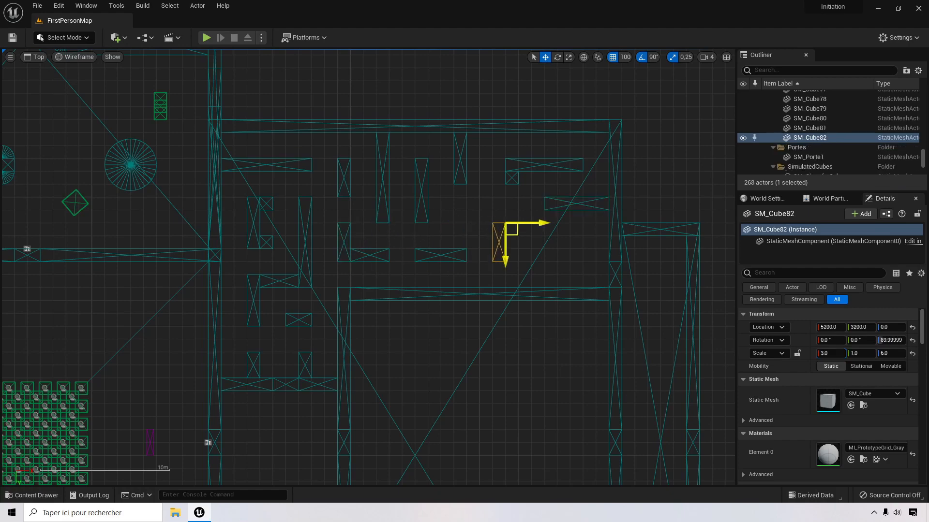
drag(515, 232, 525, 216)
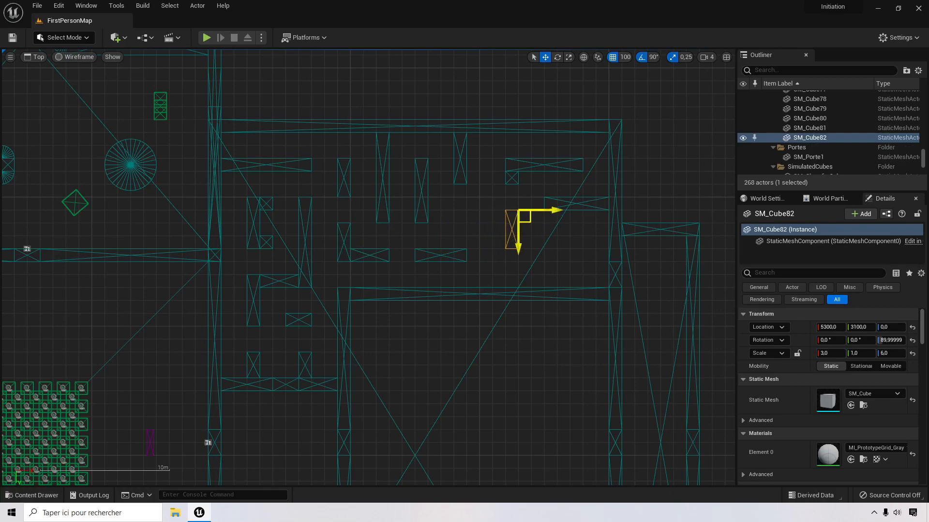
click(532, 163)
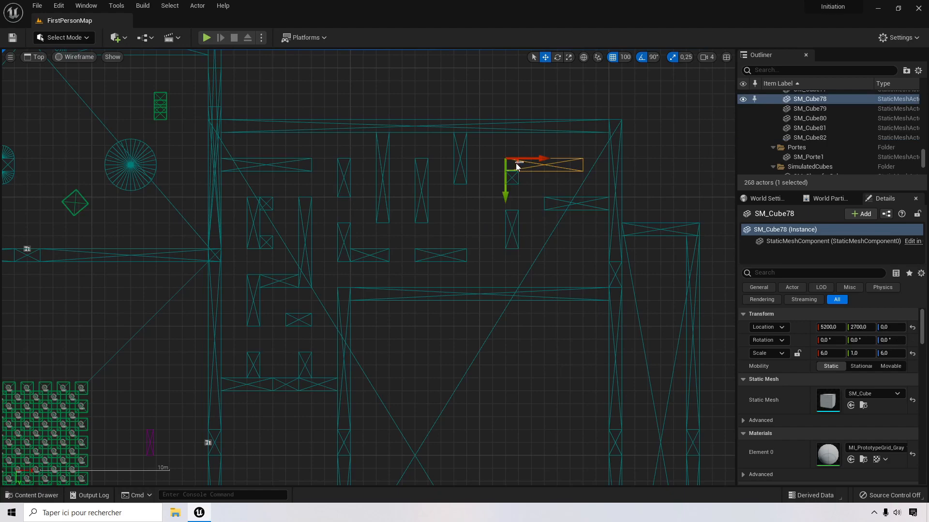
ctrl+click(521, 163)
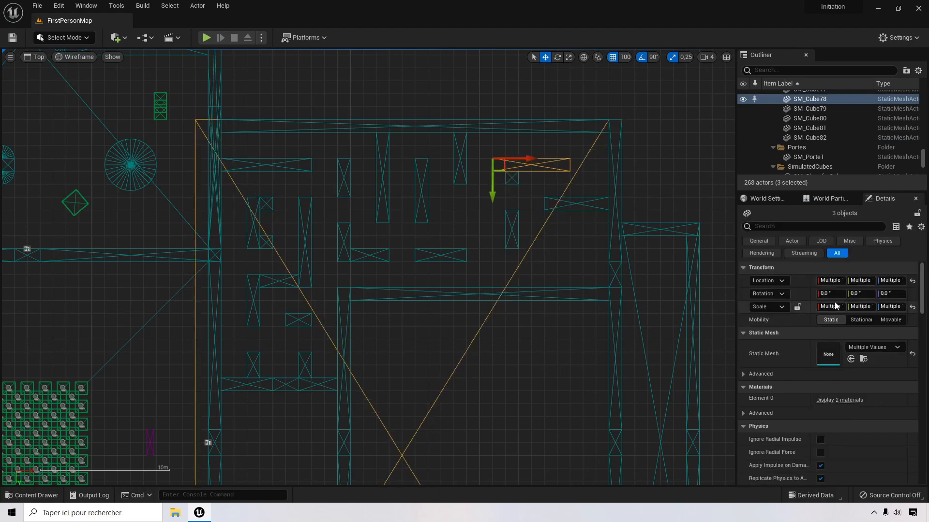
key(ctrl+z)
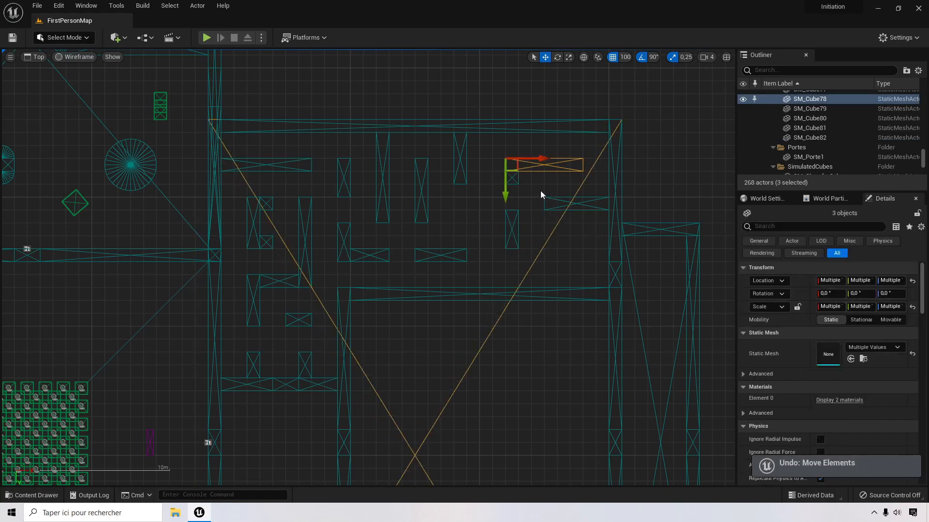
Step: Move the horizontal wall SM_Cube78 to X 5100 with X scale 7, and shift the small block beneath it to X 5200
click(523, 161)
drag(523, 161, 510, 161)
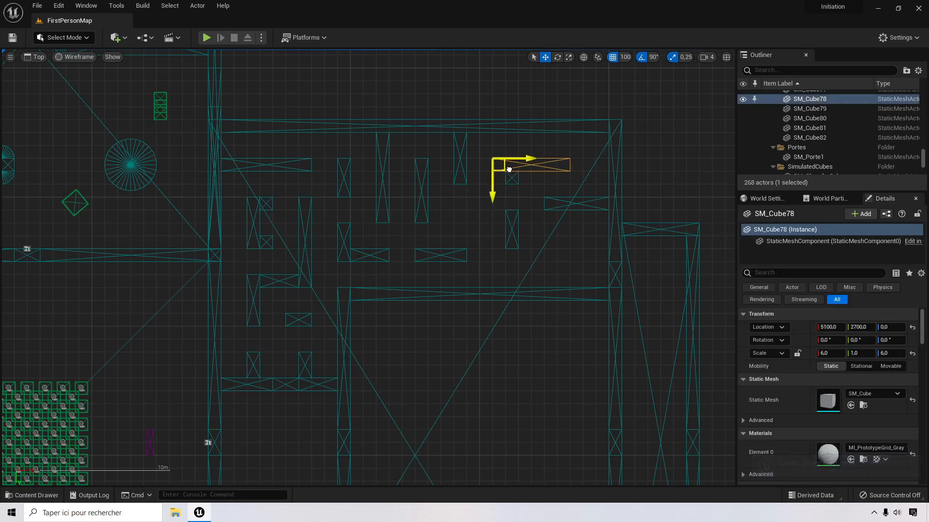
click(827, 353)
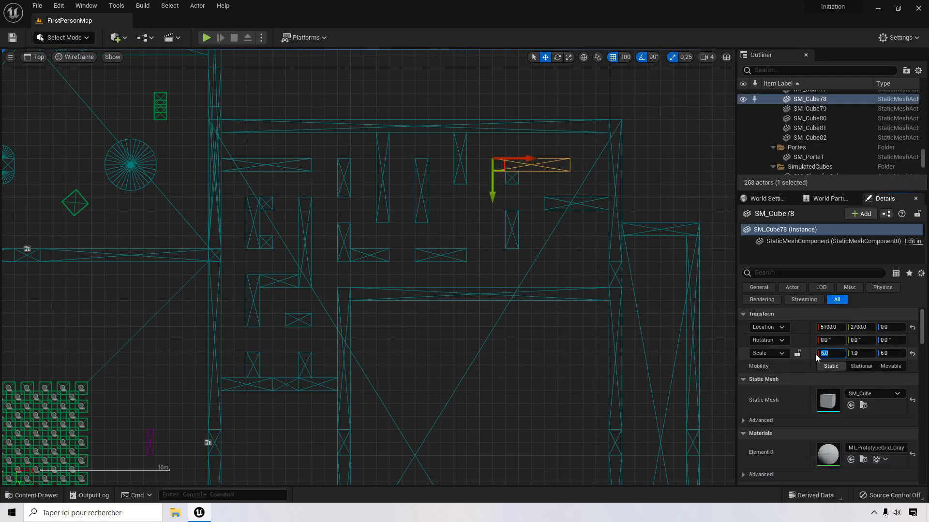
text(7)
key(Return)
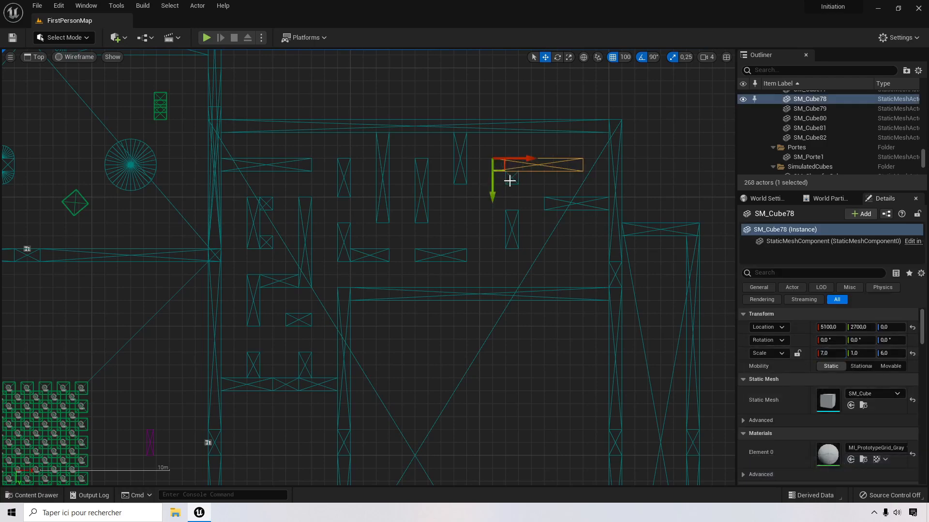
click(508, 179)
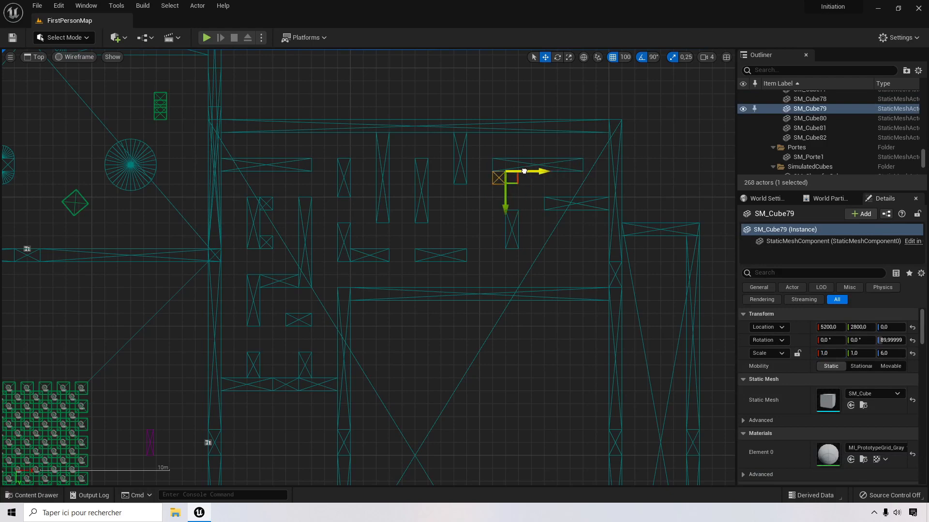
Step: Set the X scale of the horizontal wall at X 5500, Y 3000 to 6, and move it to X 5400
click(586, 203)
click(824, 353)
text(6)
key(Return)
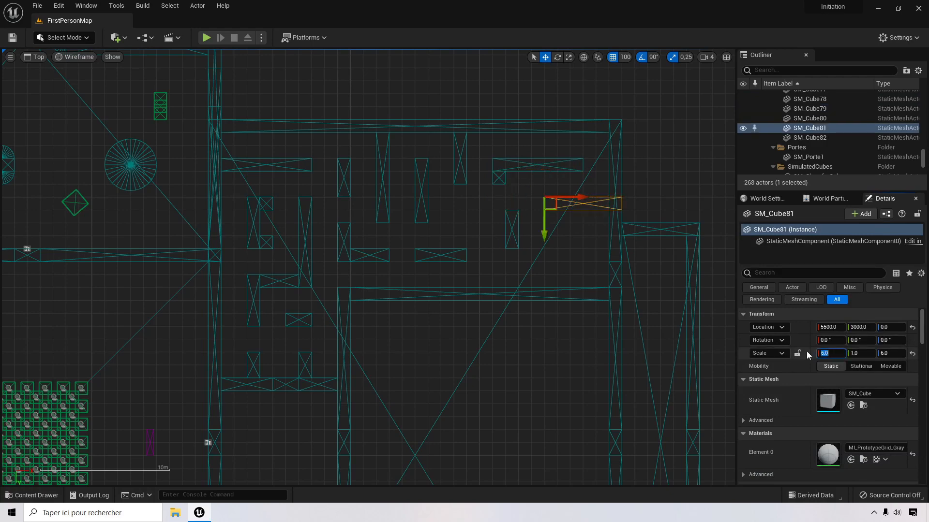
drag(587, 200, 574, 201)
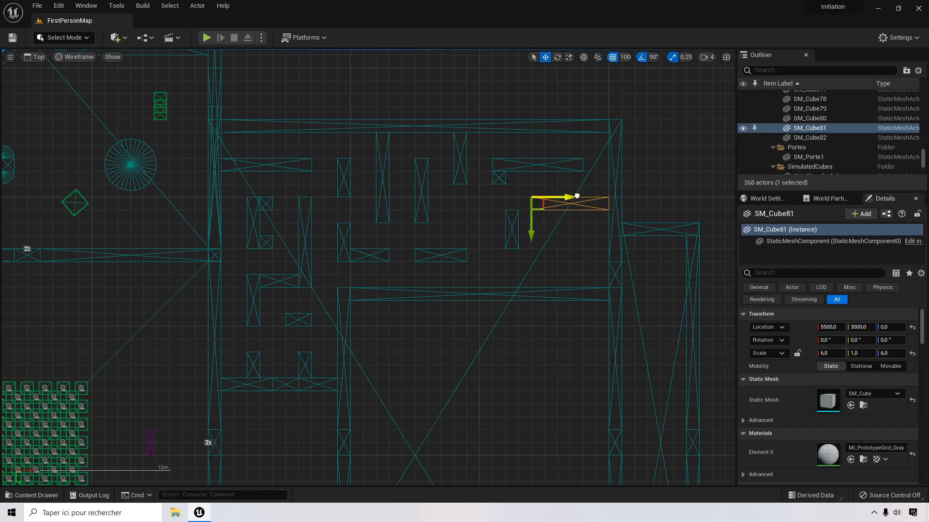
Step: Move the short vertical wall at X 5300, Y 3100 to X 5200, and set its X scale to 6
click(514, 225)
drag(528, 222, 519, 221)
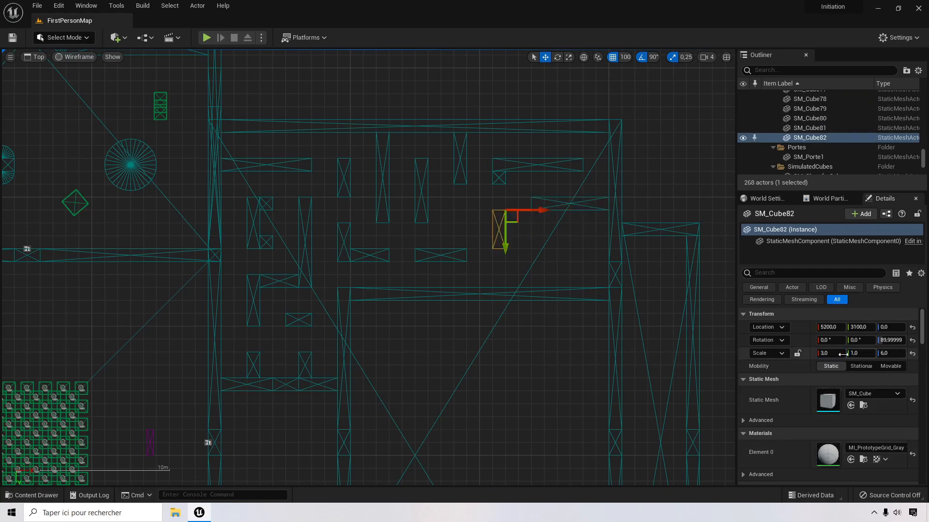
click(828, 354)
text(6)
key(Return)
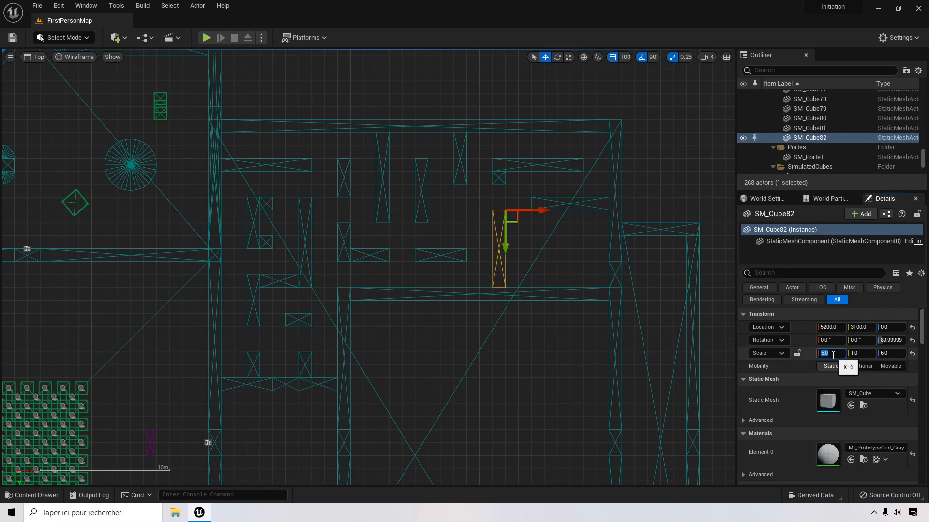
Step: Duplicate the horizontal wall at X 4500, Y 3400 to X 4800, Y 3100, and set the copy's X scale to 3
click(442, 255)
alt+drag(419, 261, 457, 223)
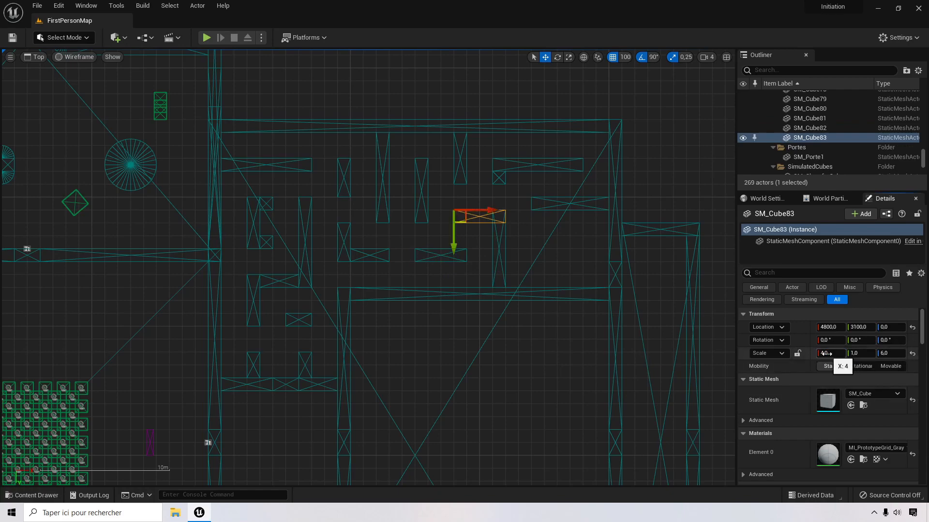
click(819, 353)
text(3)
key(Return)
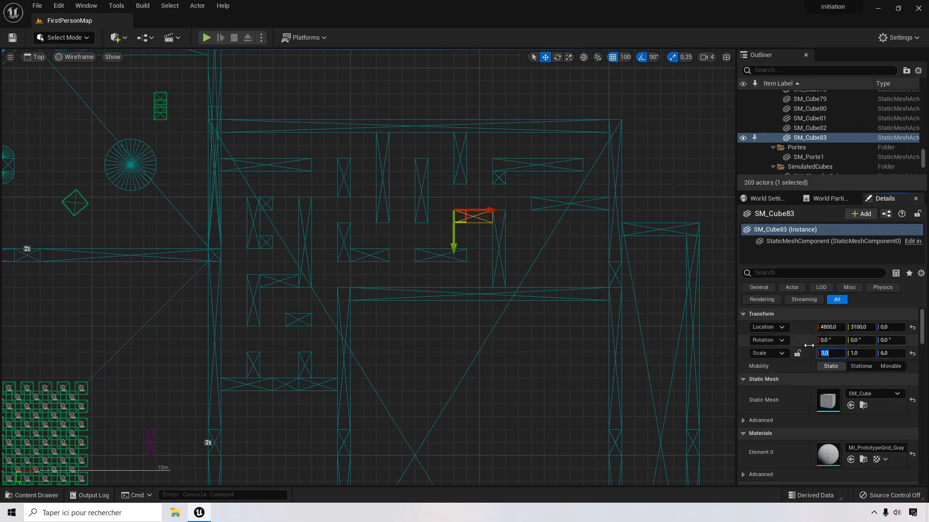
Step: Duplicate the horizontal wall at X 4800, Y 3100 to X 5400, Y 3300, and set the copy's X scale to 4
alt+drag(459, 218, 537, 243)
click(825, 354)
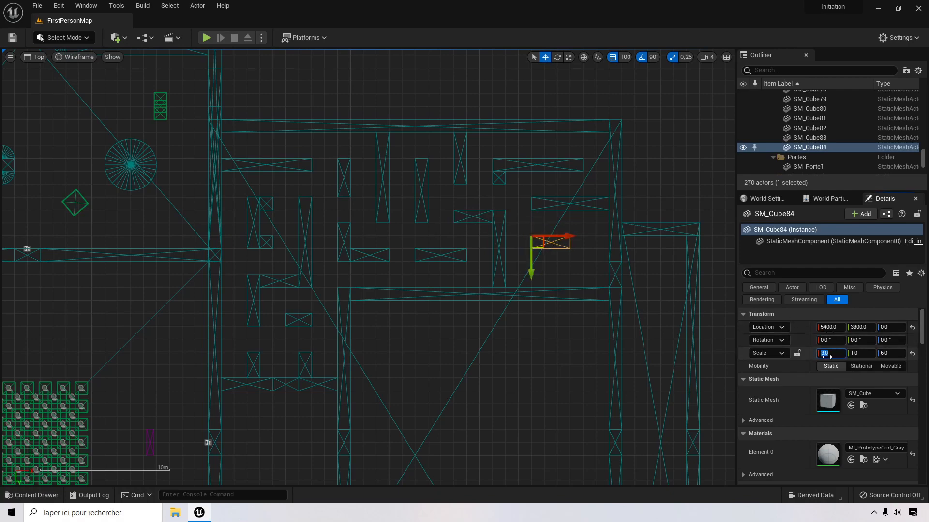
text(4)
key(Return)
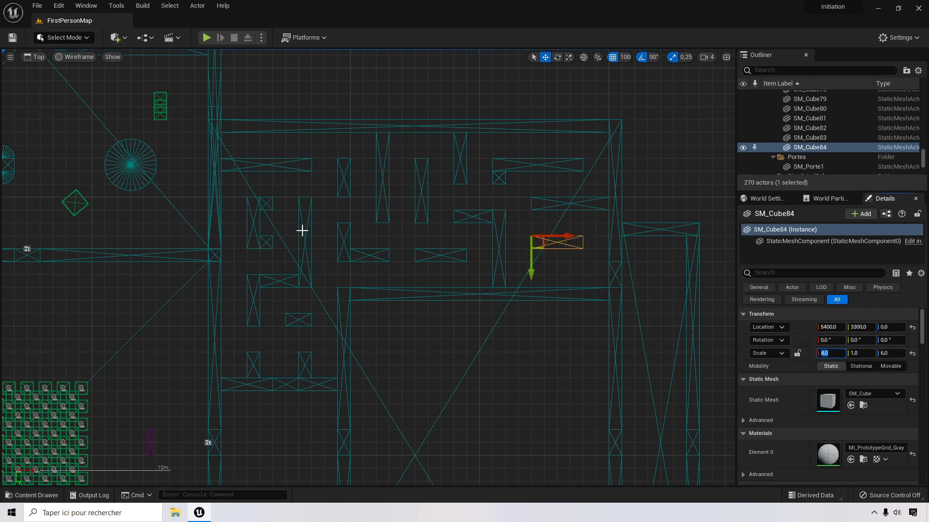
Step: Duplicate a small square block to just below the wall at X 5400, Y 3300, and add another copy at X 5800, Y 3600
click(273, 244)
alt+drag(277, 246, 589, 279)
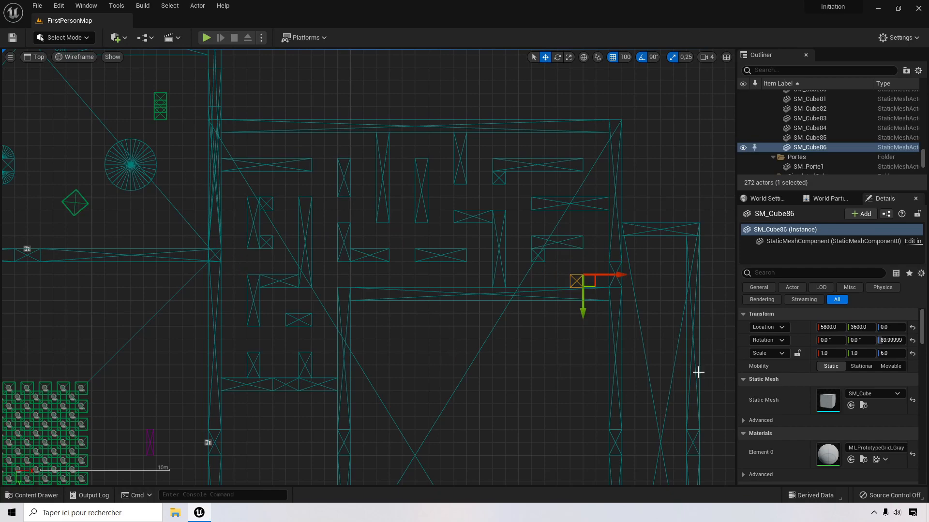
right_drag(607, 349, 485, 219)
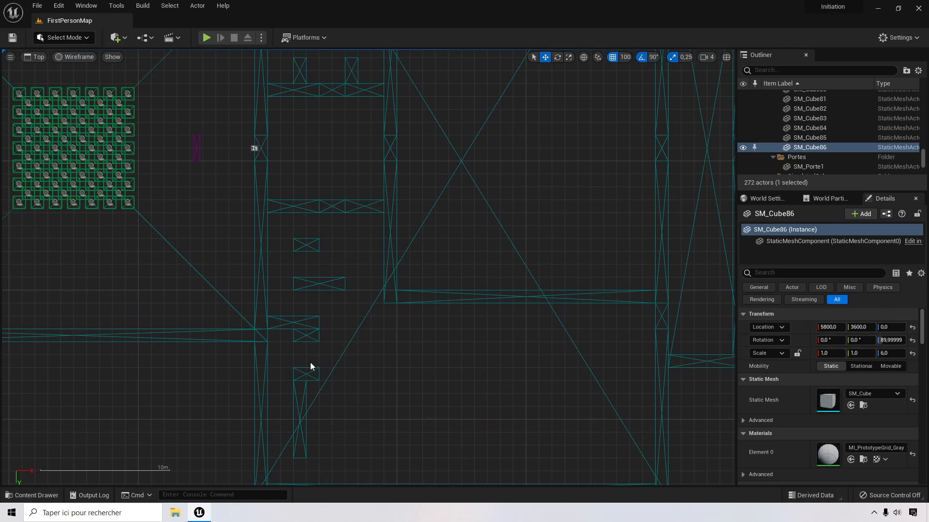
Step: Duplicate the vertical wall at X 3300, Y 6700 to X 3700, Y 5600, and set the copy's X scale to 8
click(298, 408)
alt+drag(312, 389, 364, 247)
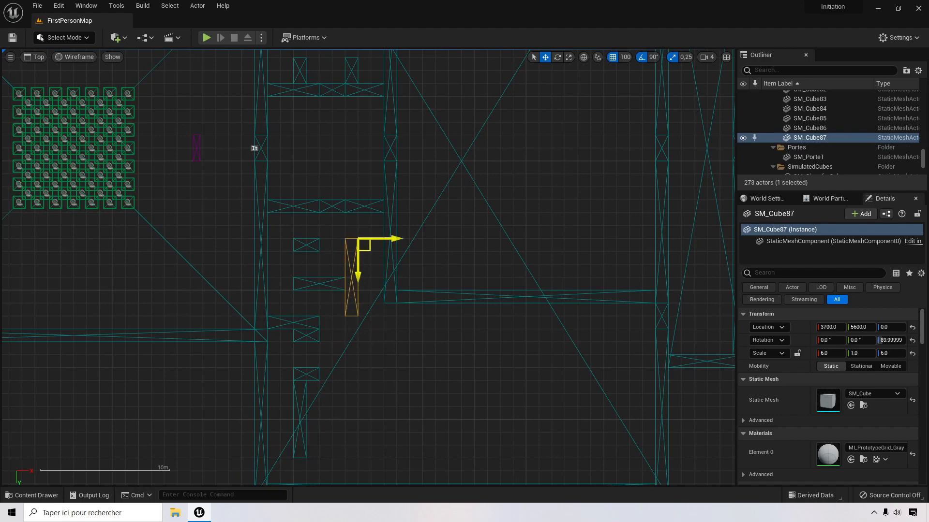
click(828, 354)
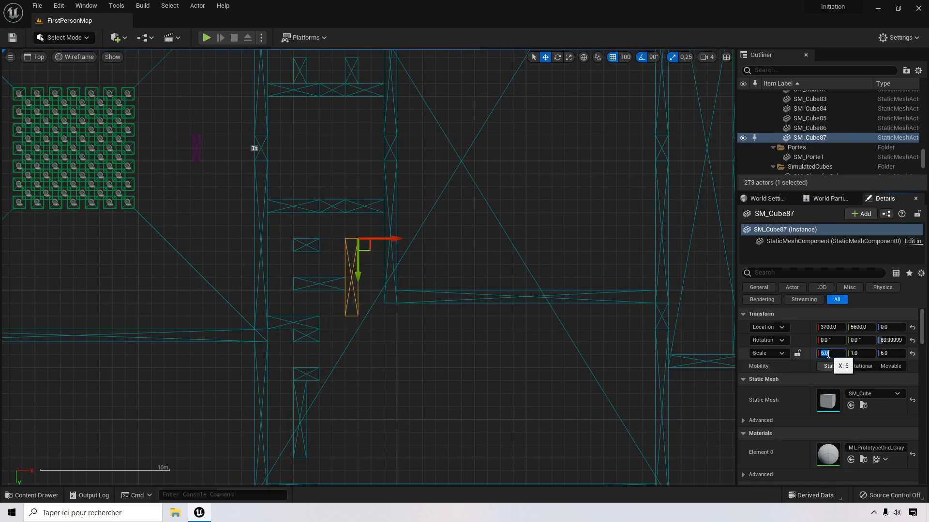
text(8)
key(Return)
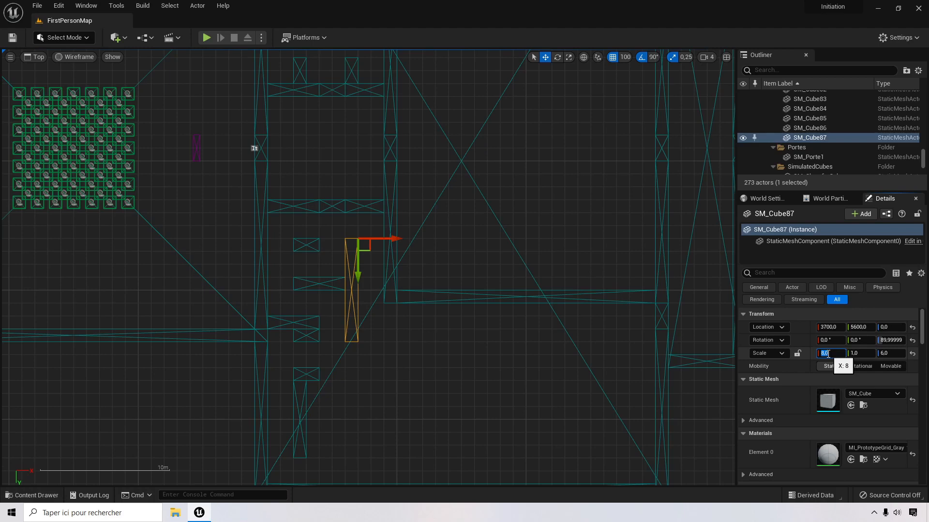
Step: Duplicate the small block at X 3200, Y 6300 to X 3700, Y 6300, and set the copy's X scale to 3
click(311, 341)
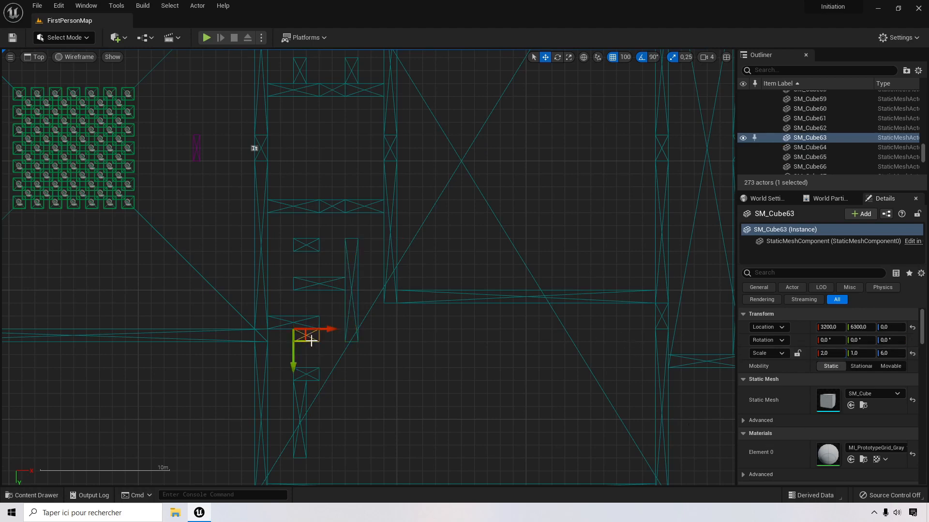
alt+drag(305, 339, 369, 338)
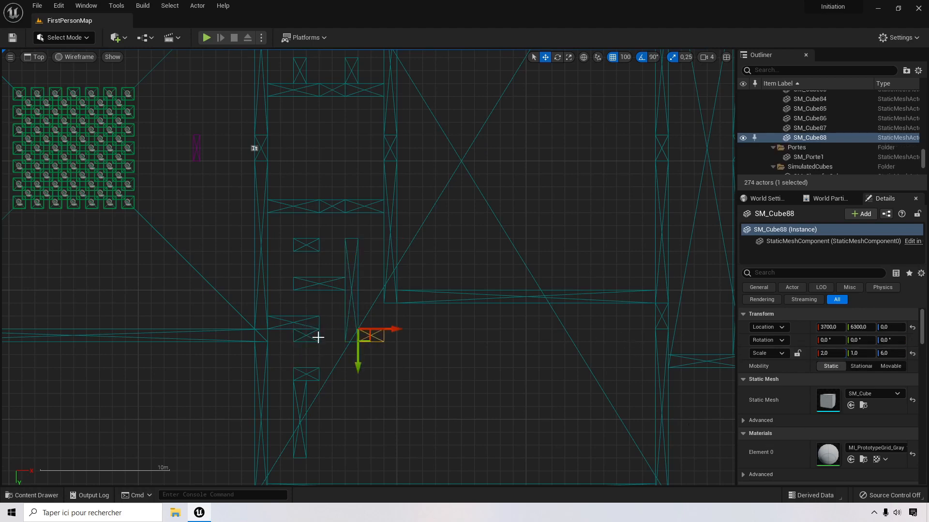
click(835, 354)
text(3)
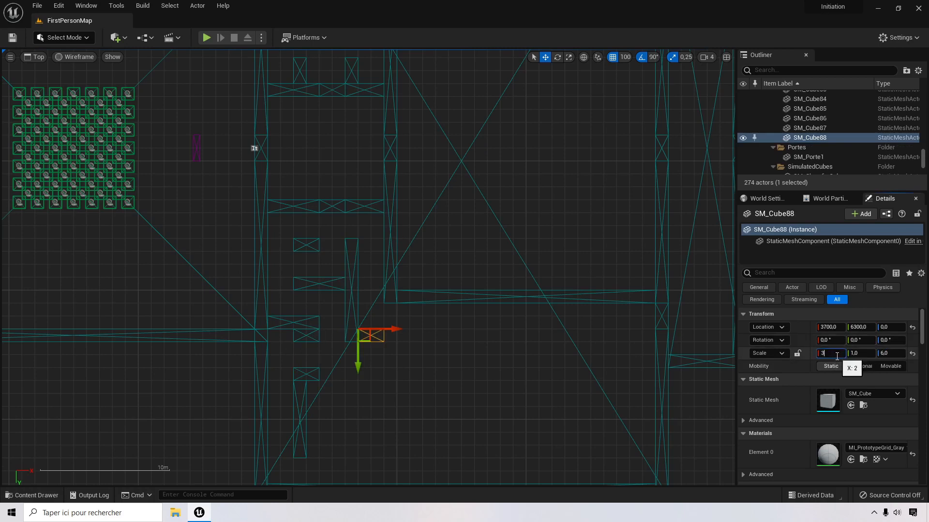
key(Return)
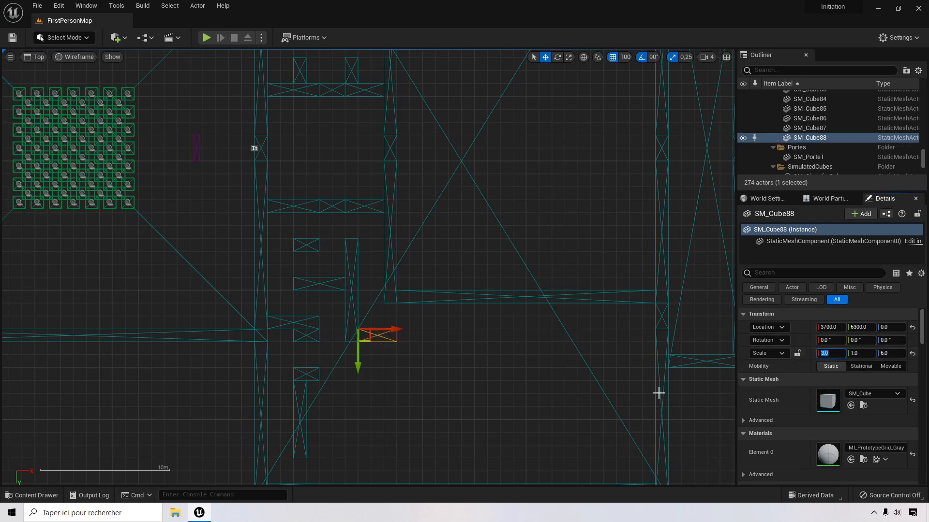
Step: Duplicate the horizontal wall at X 3700, Y 6300 to X 4200, Y 6300, and set the copy's X scale to 4
alt+drag(381, 335, 446, 335)
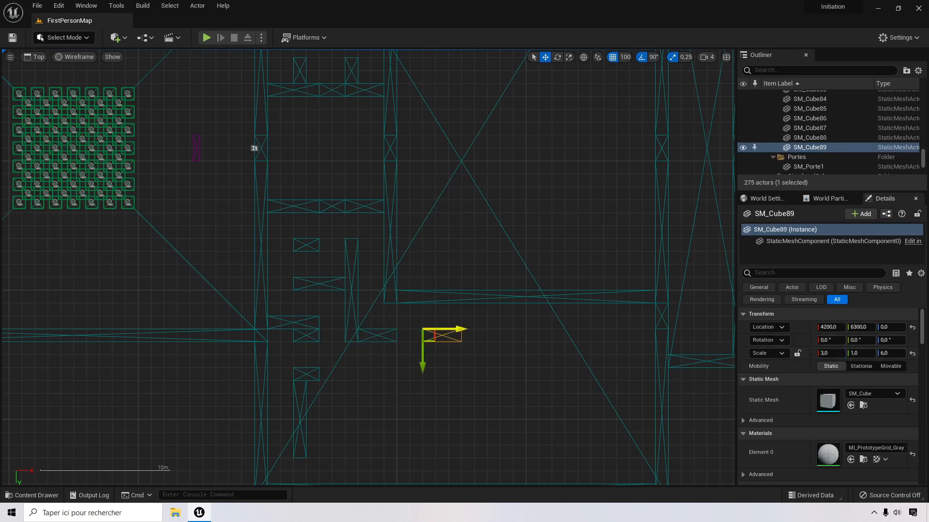
click(832, 356)
text(4)
key(Return)
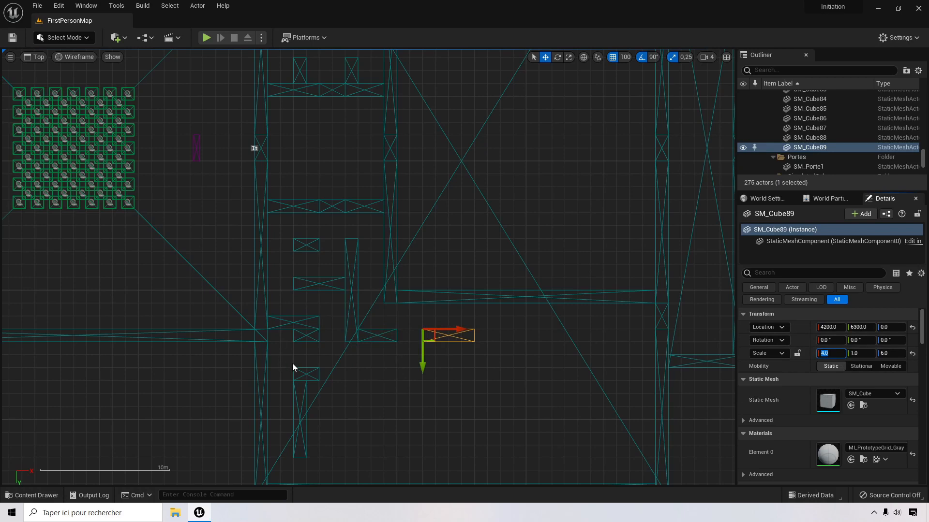
Step: Duplicate the small block just above the lower-left vertical wall to X 3600, Y 6600, and set the copy's X scale to 7
click(307, 374)
alt+drag(330, 369, 414, 369)
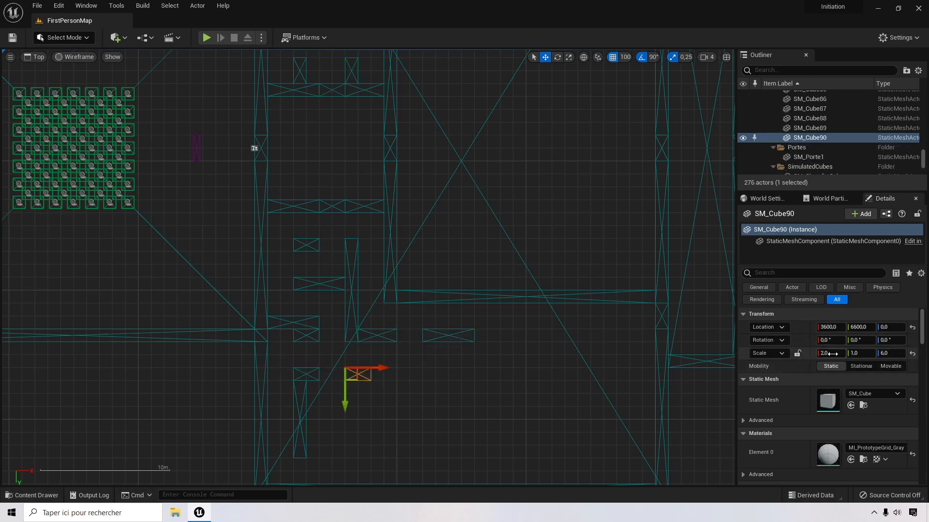
click(831, 354)
text(7)
key(Return)
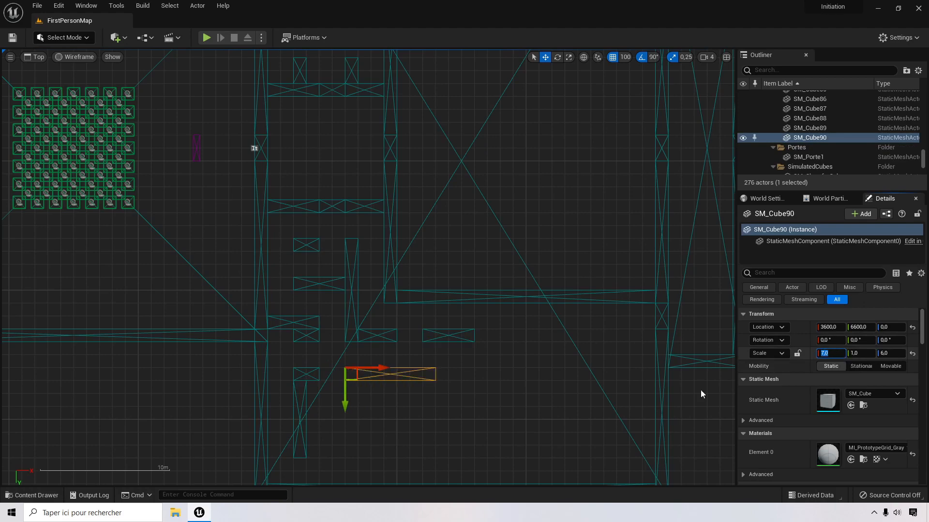
Step: Duplicate the horizontal wall at X 3600, Y 6600 to X 3300, Y 7200, and set the copy's X scale to 4
mouse_move(379, 368)
alt+mouse_down()
mouse_move(367, 369)
mouse_move(380, 368)
alt+mouse_up()
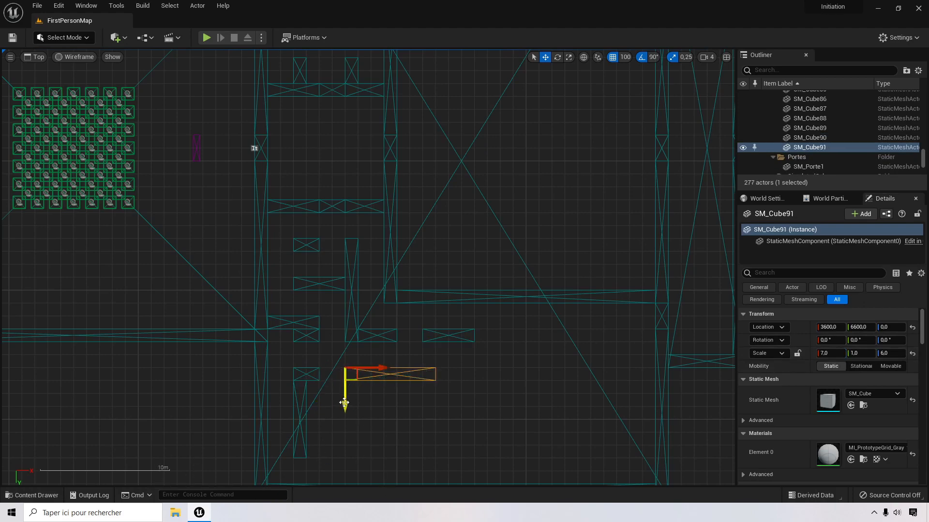
drag(345, 406, 333, 446)
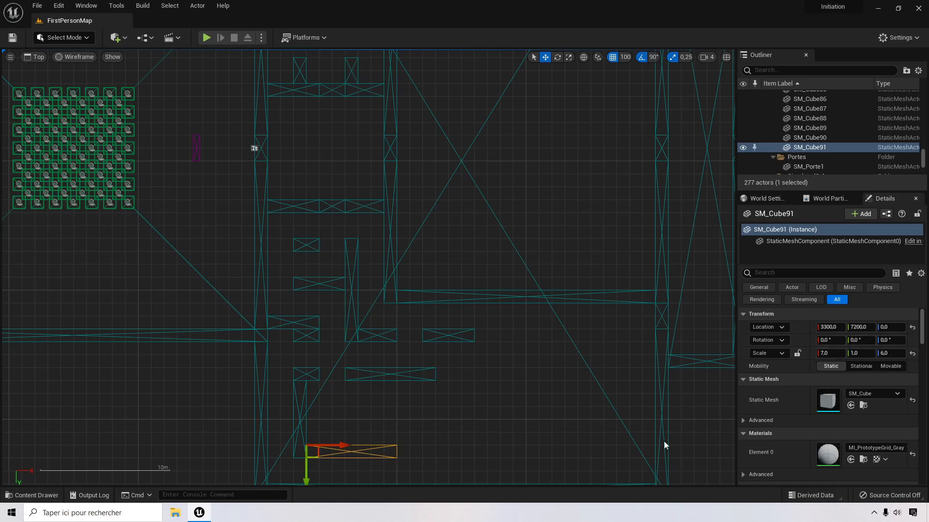
click(841, 354)
text(3)
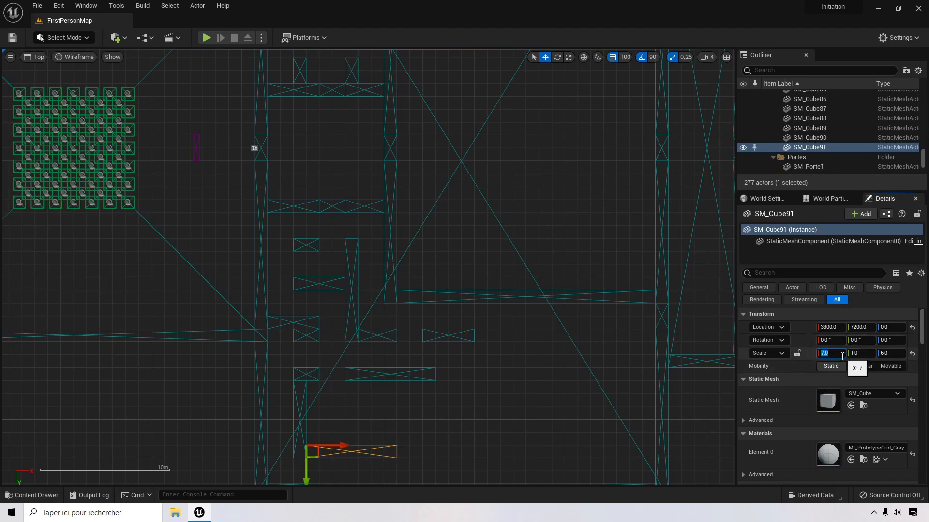
key(Return)
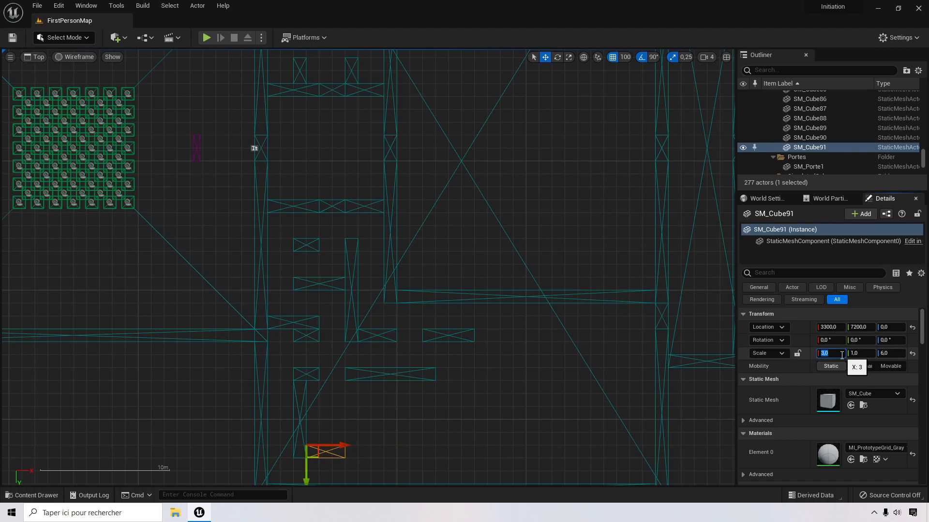
text(4)
key(Return)
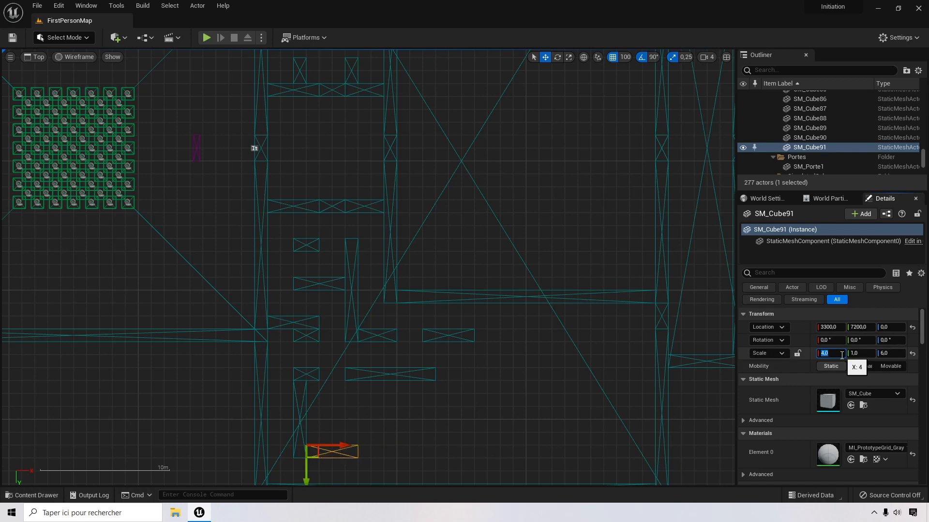
Step: Duplicate the vertical wall at X 3300, Y 6700 to X 3800, Y 6900, and set the copy's X scale to 4
click(300, 402)
alt+drag(315, 392, 380, 419)
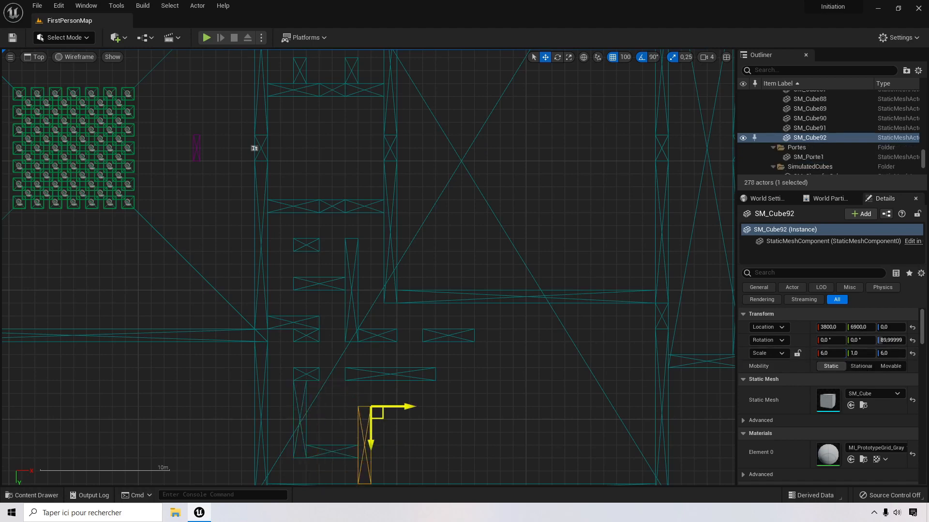
click(827, 353)
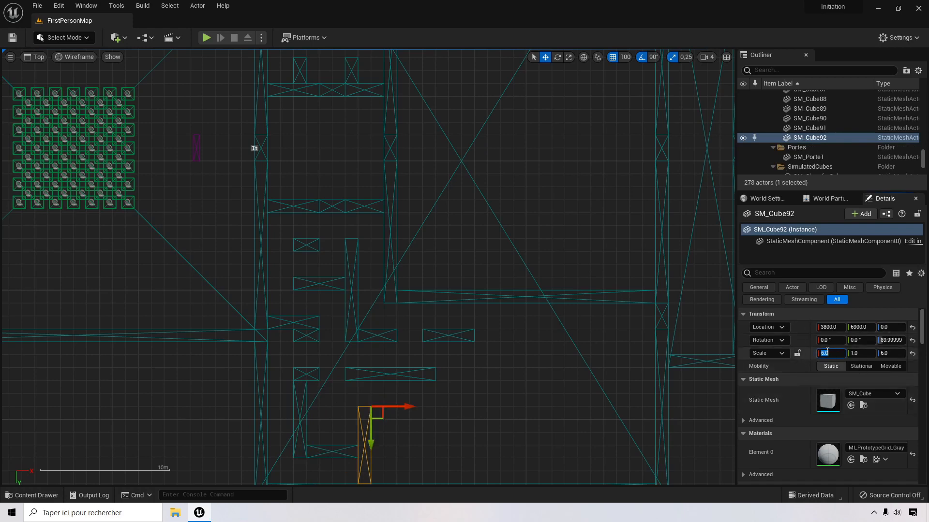
text(4)
key(Return)
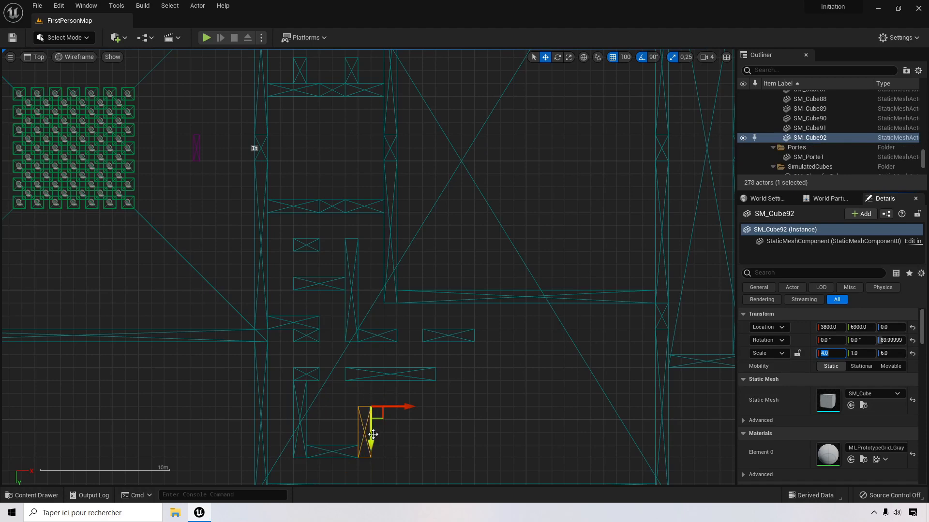
Step: Duplicate the vertical wall at X 3800, Y 6900 to X 4100, Y 6700, and set the copy's X scale to 6
alt+drag(376, 412, 415, 387)
click(830, 353)
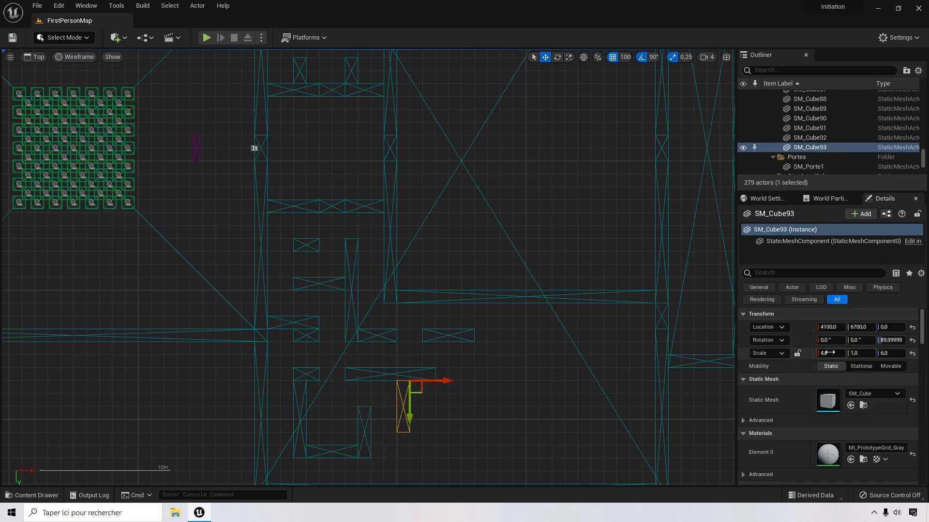
text(6)
key(Return)
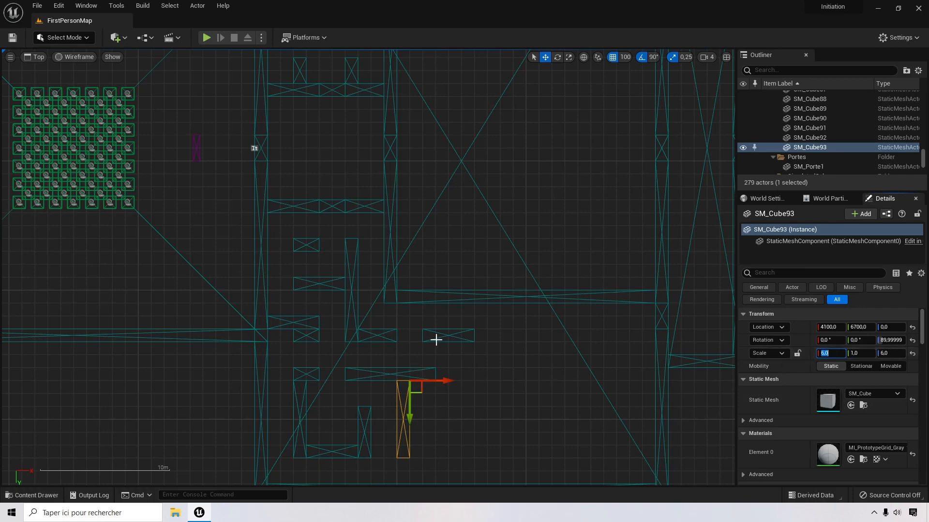
Step: Duplicate the vertical wall at X 4100, Y 6700 to X 4900, Y 6100, against the long horizontal wall
click(494, 346)
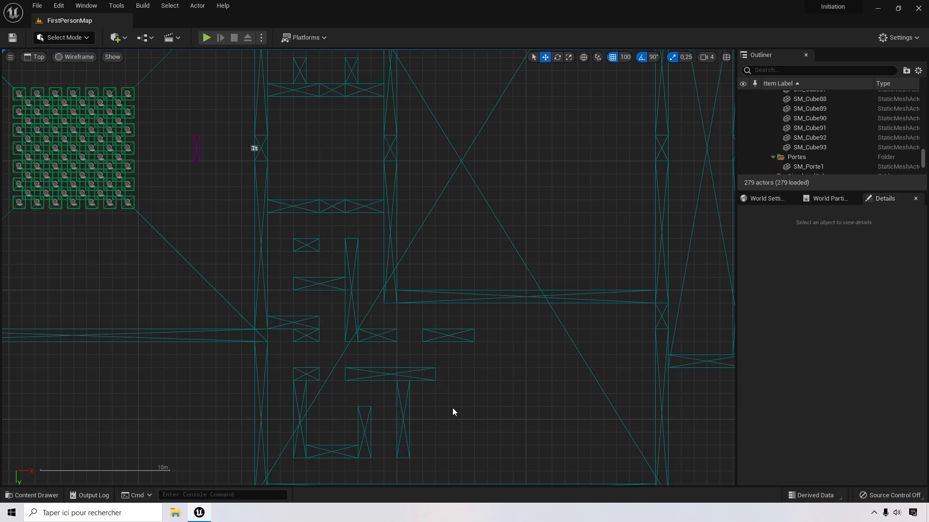
click(406, 415)
alt+drag(411, 418, 514, 341)
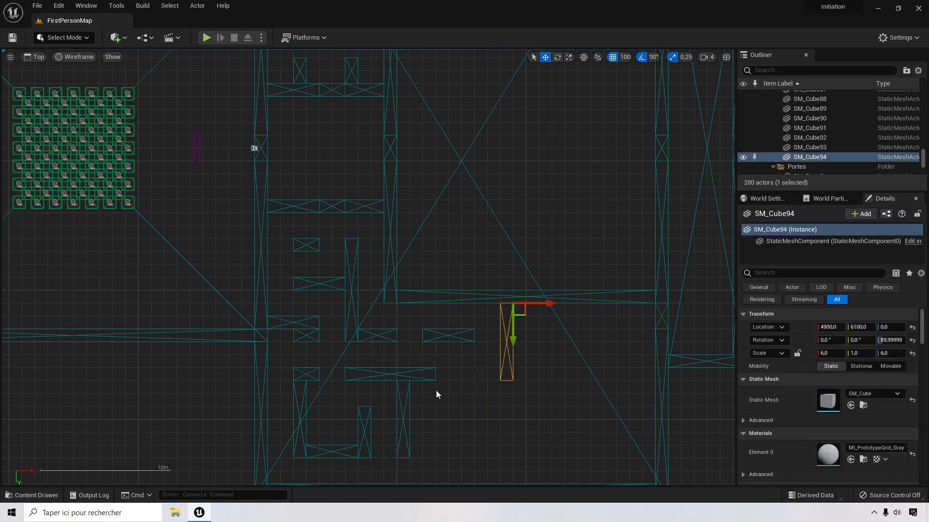
Step: Duplicate the horizontal wall at X 4200, Y 6300 to X 4500, Y 6600, and set the copy's X scale to 3
click(435, 341)
alt+drag(436, 341, 474, 380)
click(831, 354)
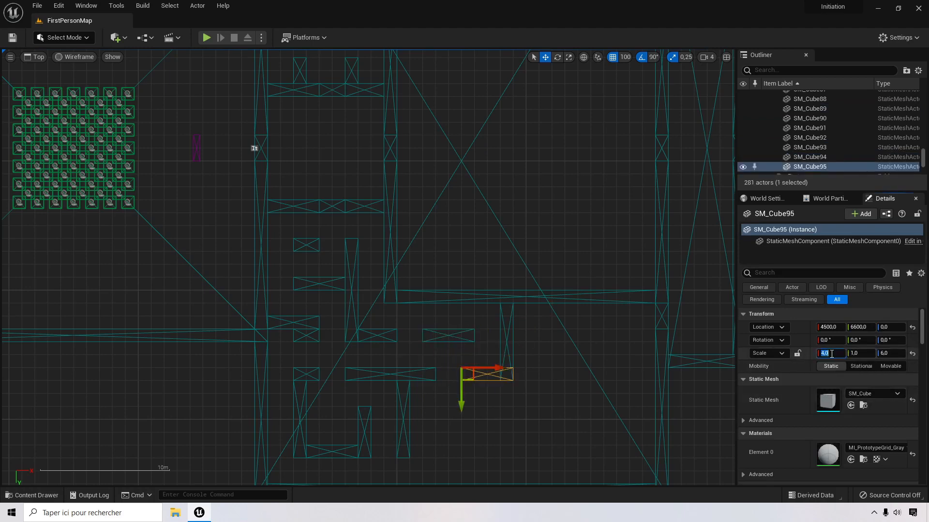
text(3)
key(Return)
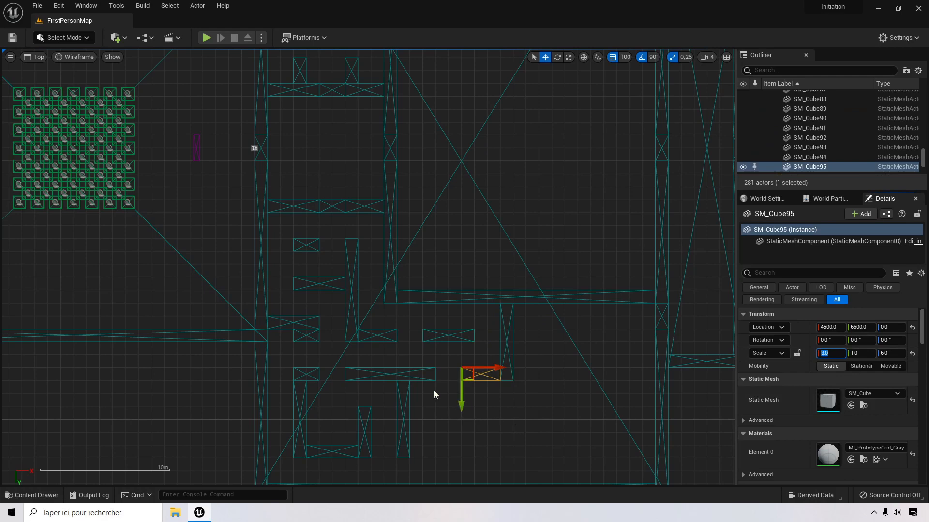
Step: Duplicate the vertical wall at X 3800, Y 6900 to X 4600, Y 6700, and set the copy's X scale to 3
click(365, 419)
alt+drag(399, 425, 501, 399)
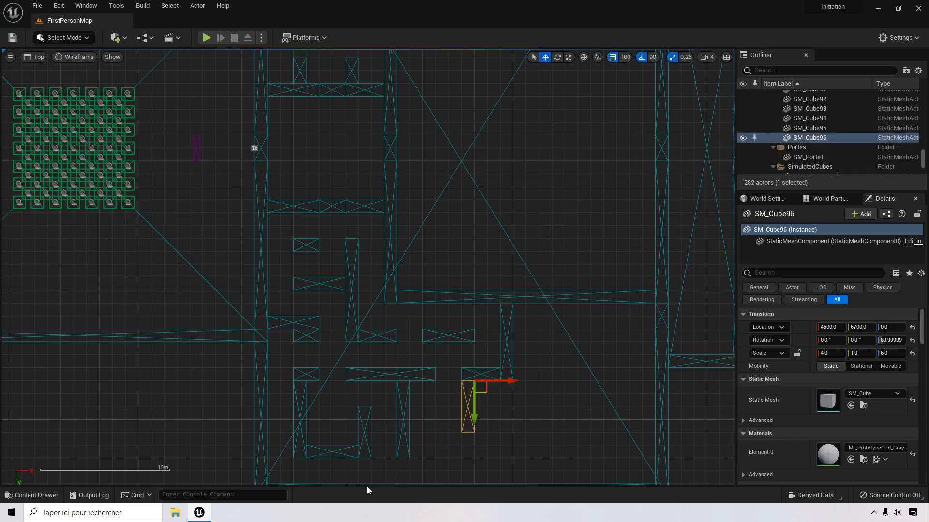
click(840, 353)
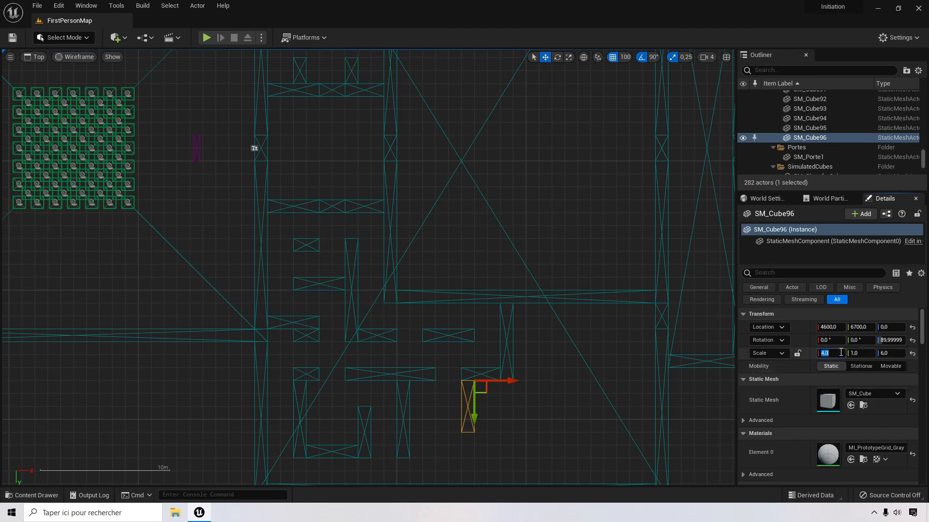
text(3)
key(Return)
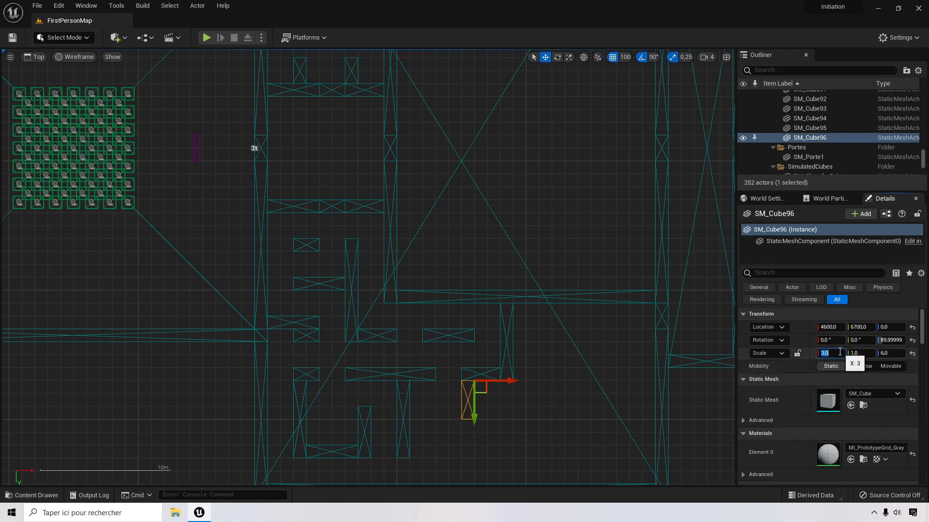
Step: Duplicate the small block at X 3200, Y 6300 to X 4300, Y 6900, and add another copy at X 4300, Y 7200 with X scale 3
click(306, 337)
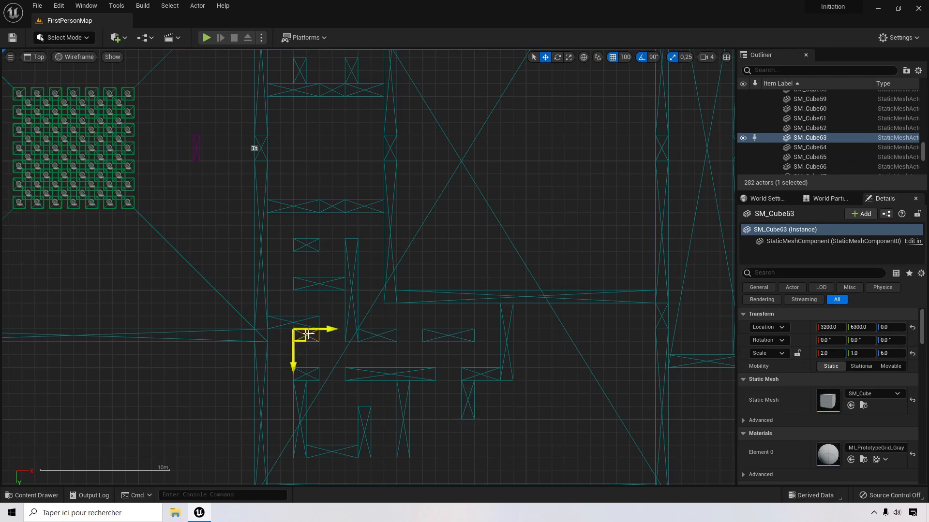
alt+drag(306, 338, 445, 417)
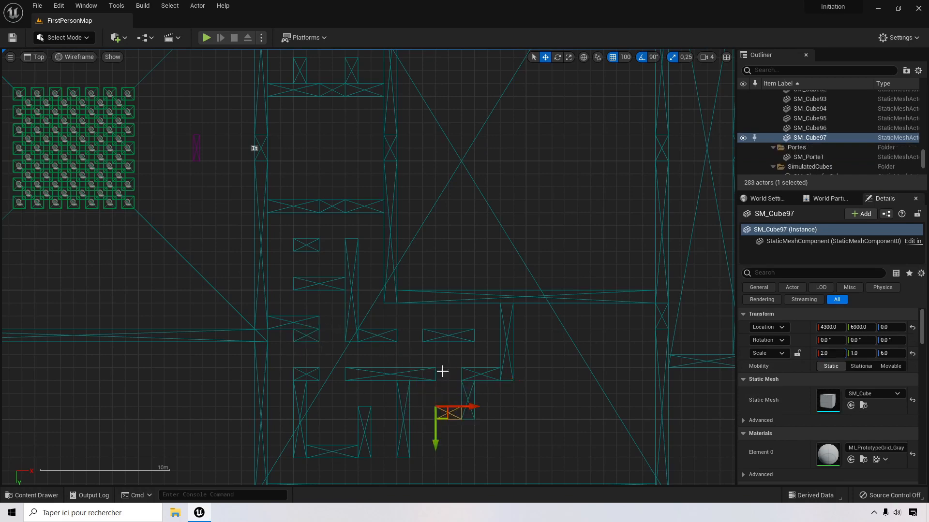
right_drag(550, 422, 498, 334)
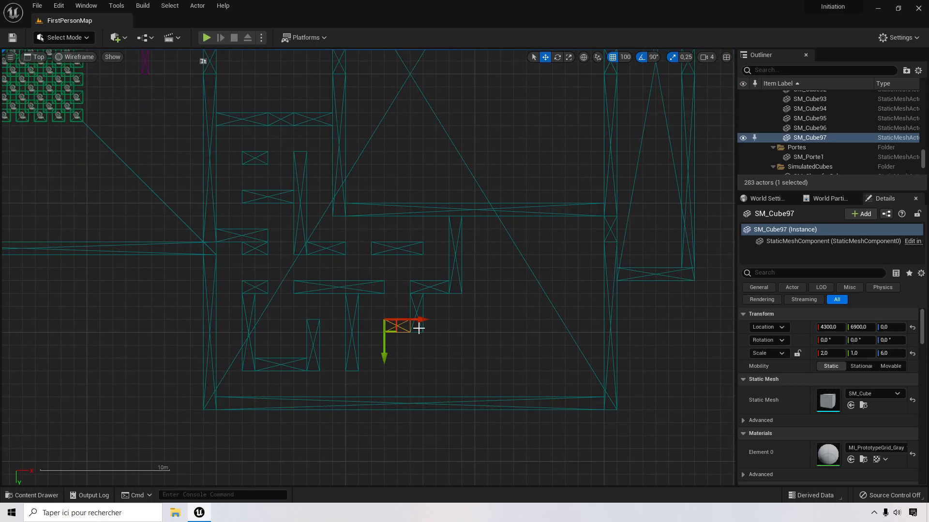
alt+drag(391, 333, 390, 372)
click(828, 353)
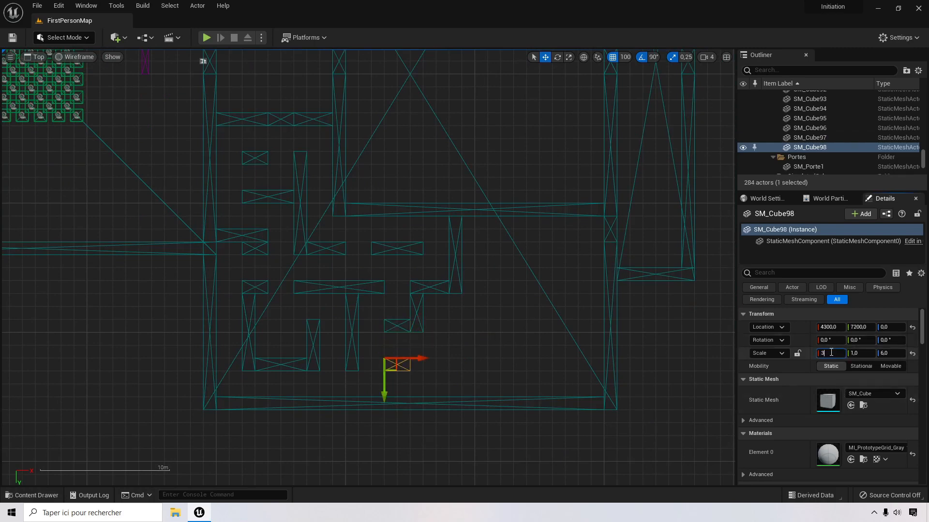
key(Return)
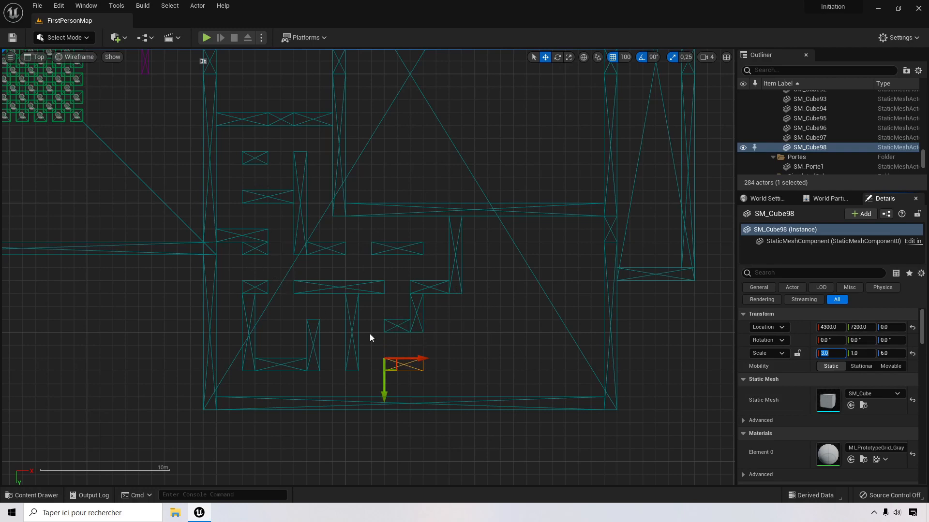
Step: Duplicate the vertical wall at X 3800, Y 6900 to X 4400, Y 7300, and set the copy's X scale to 2
click(313, 342)
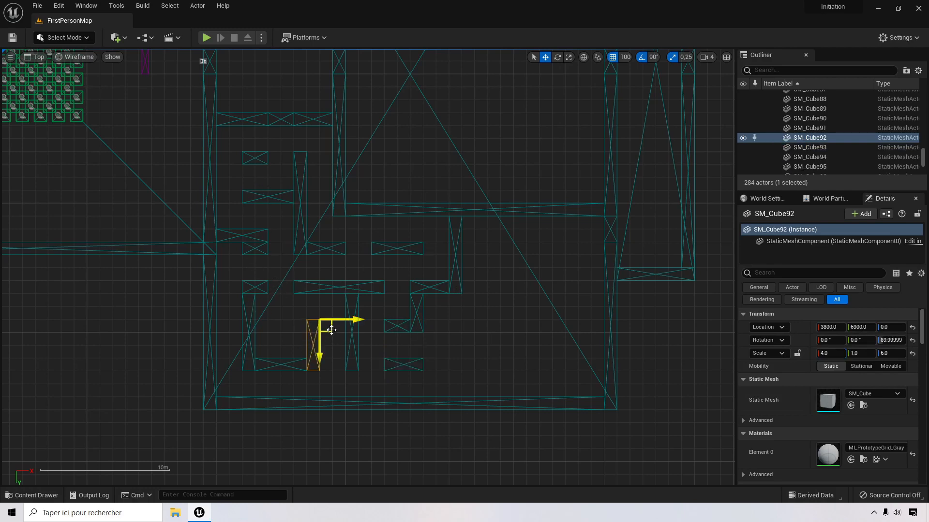
alt+drag(332, 330, 410, 381)
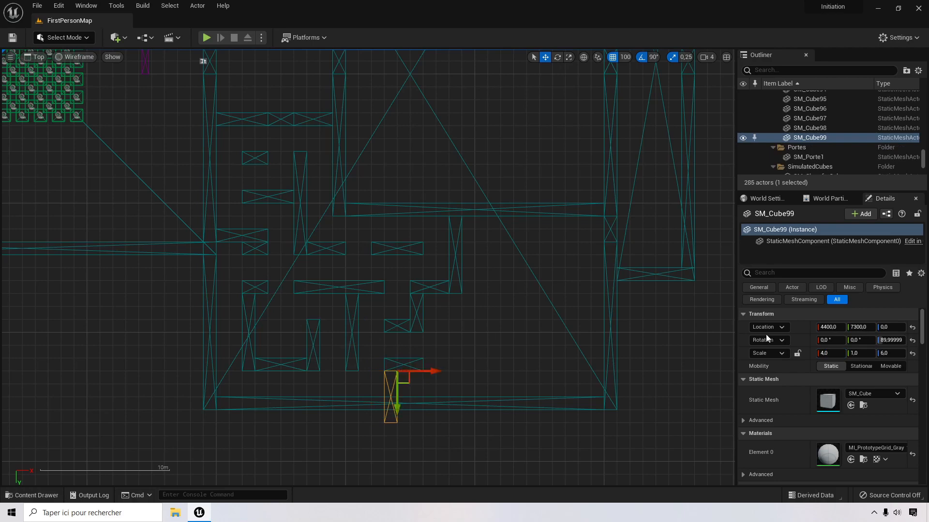
click(837, 353)
text(3)
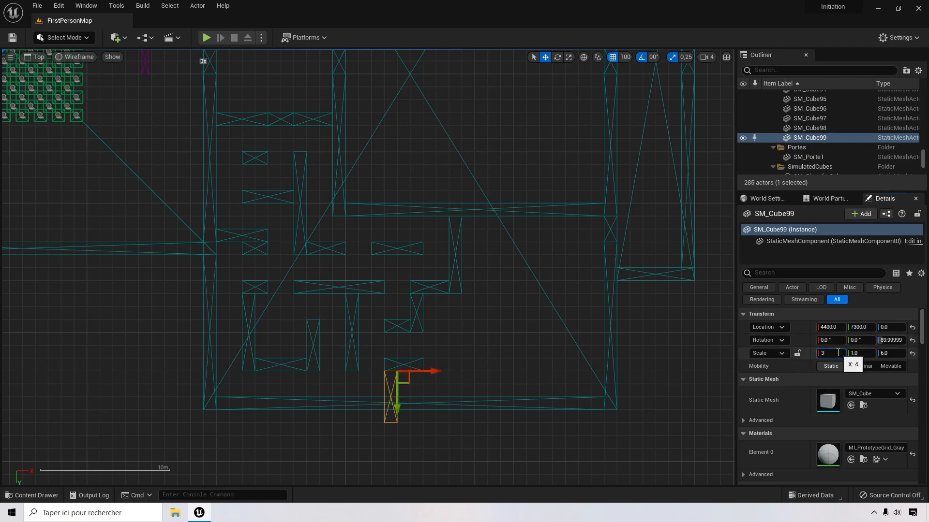
key(Return)
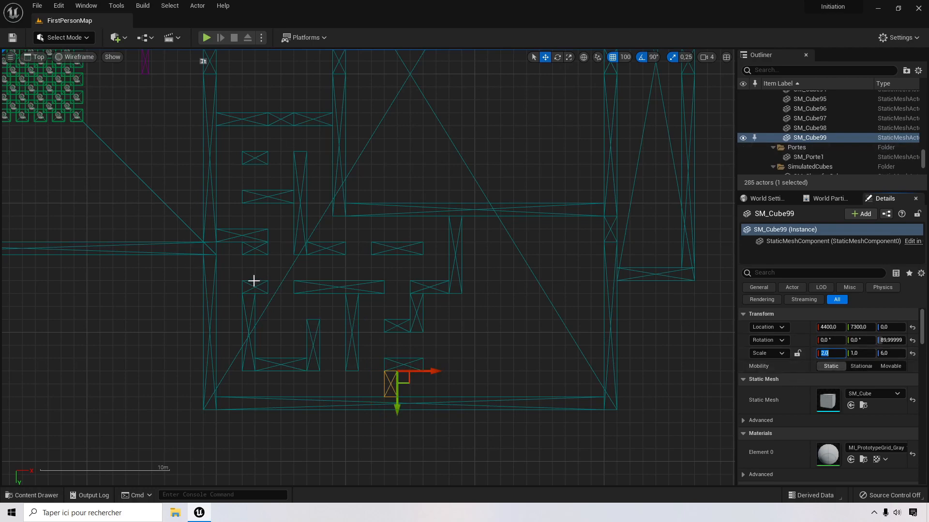
Step: Duplicate the horizontal wall with X scale 7 to X 4800, Y 7200, and set the copy's X scale to 10
click(329, 289)
alt+drag(300, 286, 455, 364)
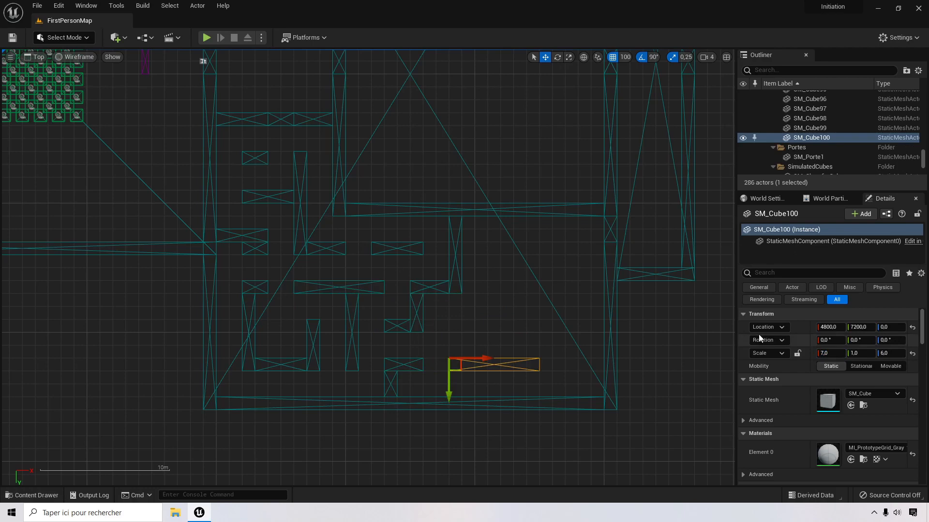
click(825, 353)
text(10)
key(Return)
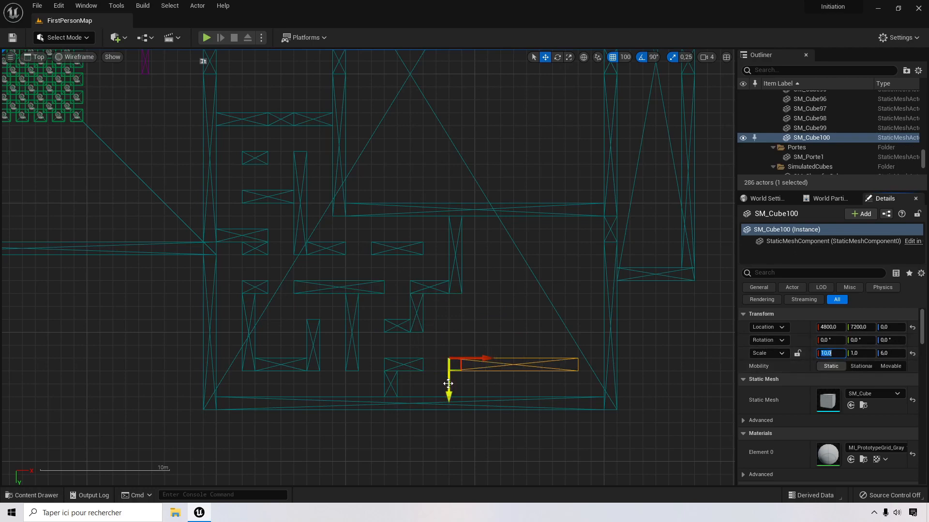
Step: Duplicate the long wall to Y 6900, and copy the block at X 4400, Y 7300 between both walls' right ends and to X 5600, Y 6700
alt+drag(448, 383, 447, 345)
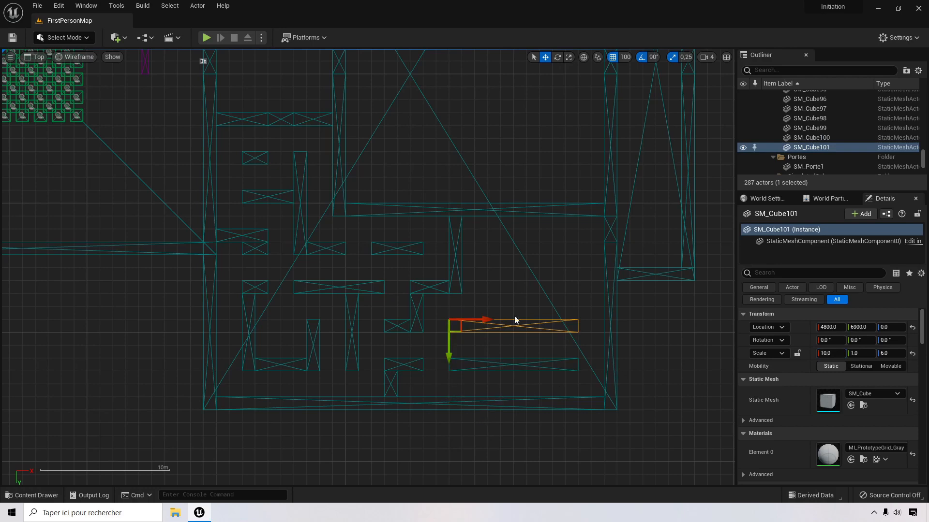
click(393, 380)
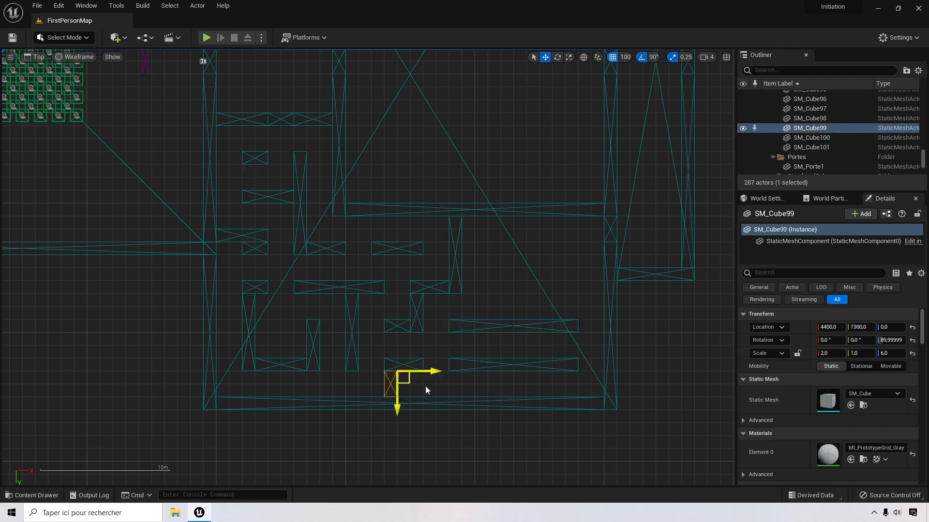
alt+drag(407, 382, 557, 301)
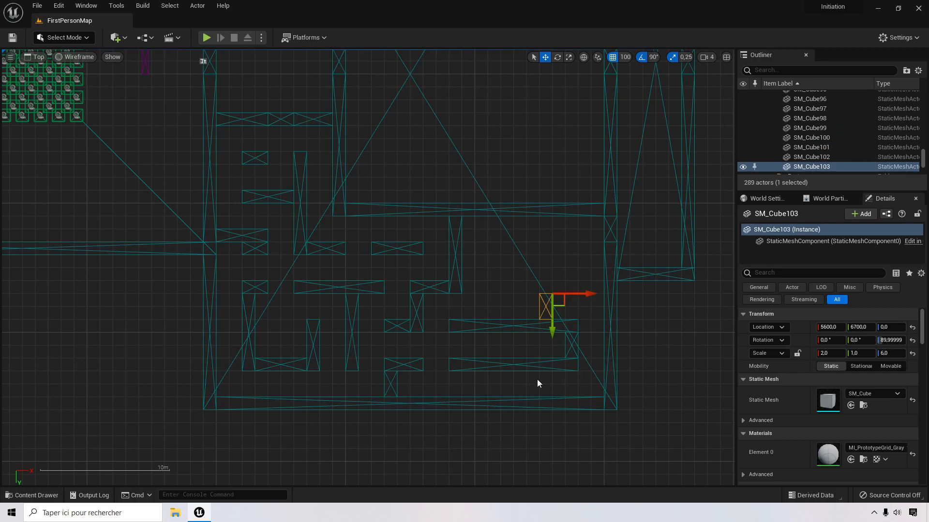
Step: Duplicate the horizontal wall at X 4800, Y 6900 to X 5100, Y 6600, and set the copy's X scale to 9
click(501, 324)
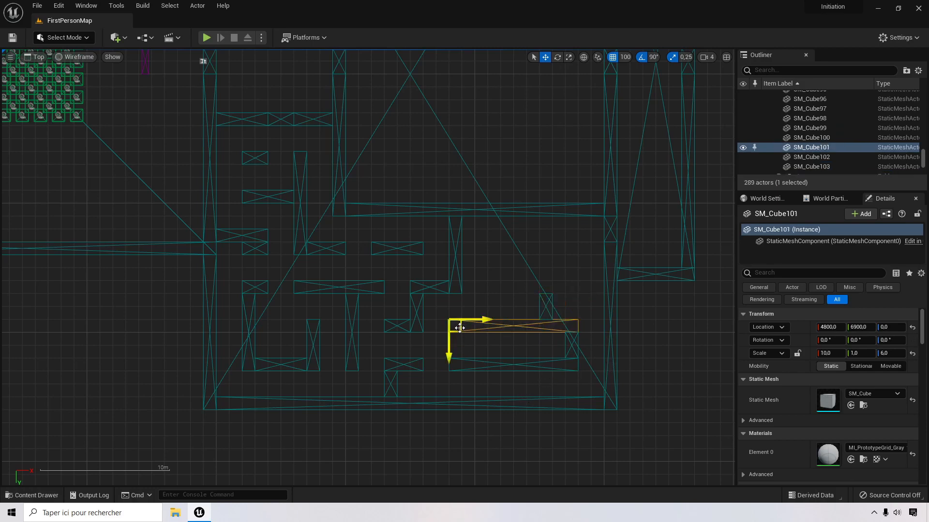
alt+drag(459, 328, 498, 288)
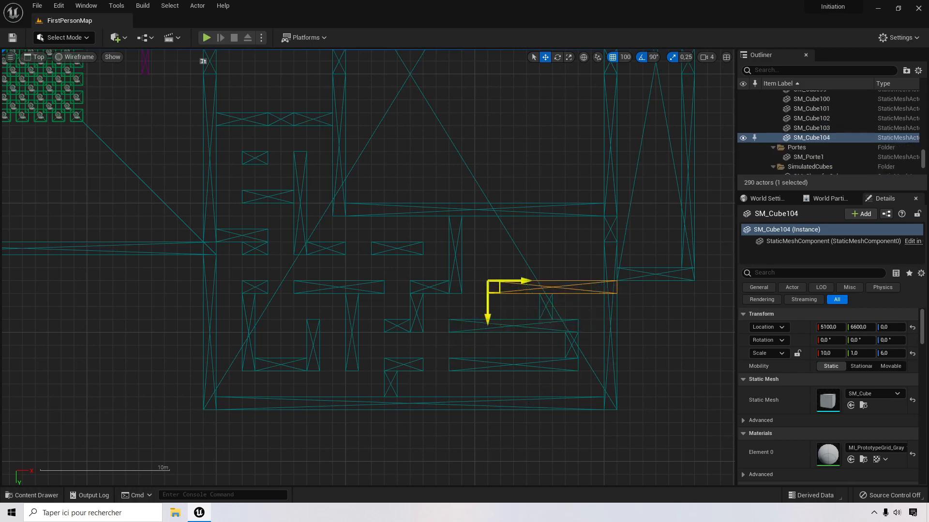
click(826, 353)
text(9)
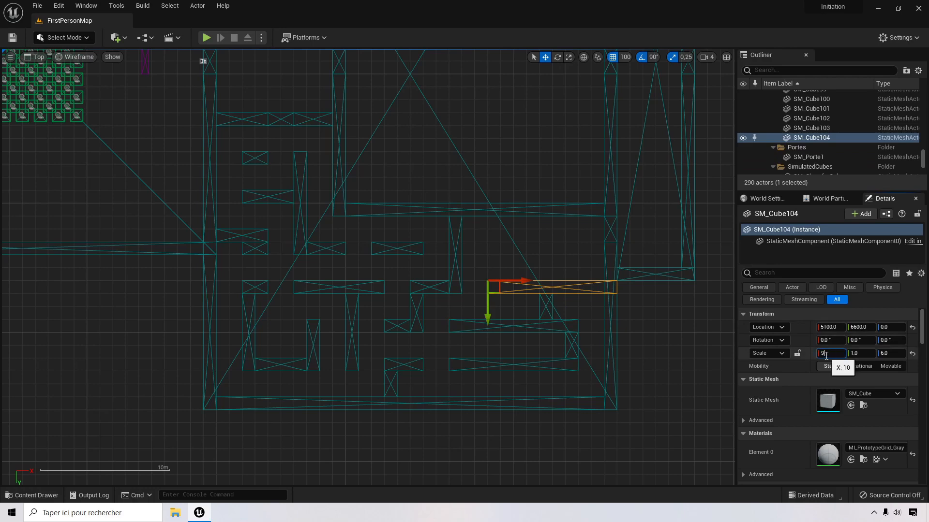
key(Return)
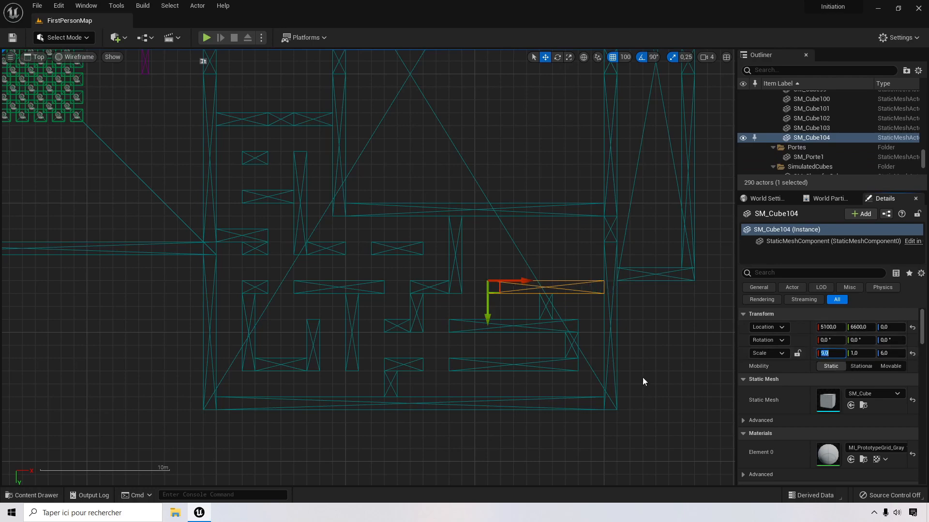
Step: Duplicate the small block at X 4300, Y 6900 to X 4900, Y 6300, and set the copy's X scale to 3
click(394, 323)
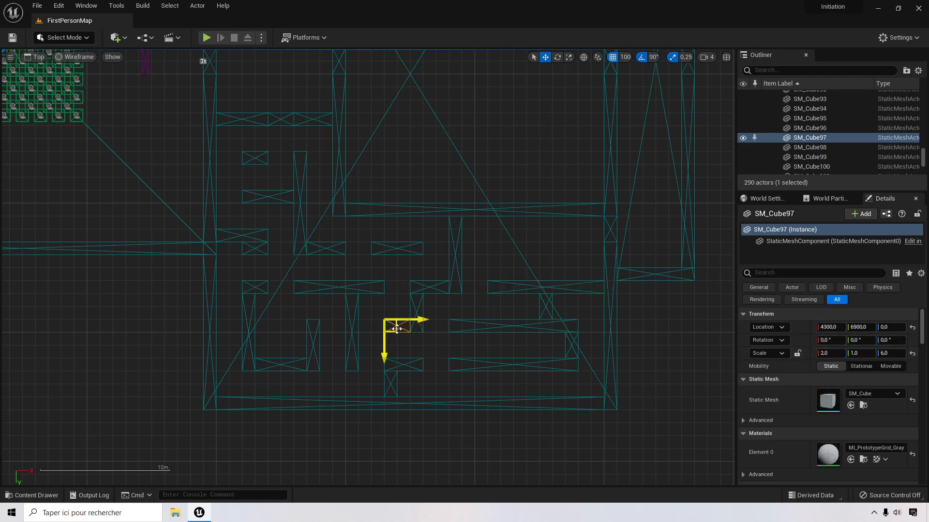
alt+drag(390, 325, 467, 248)
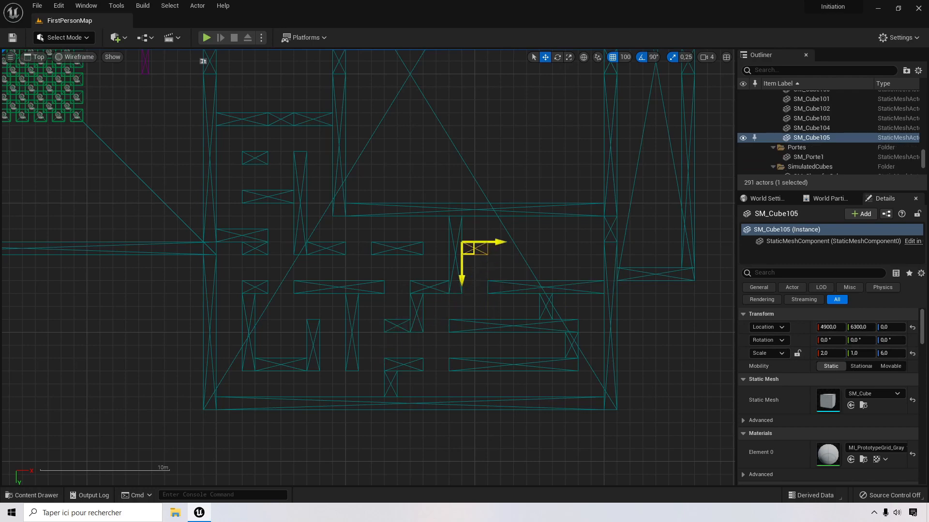
click(826, 353)
text(3)
key(Return)
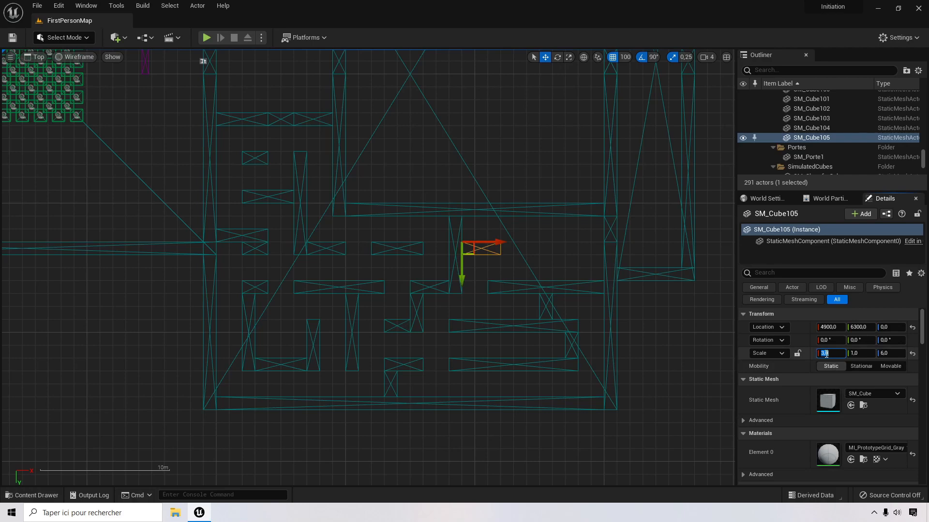
Step: Add another copy of that block at X 5400, Y 6300, and duplicate the vertical wall at X 4600, Y 6700 to X 5800, Y 6100
alt+drag(487, 243, 552, 242)
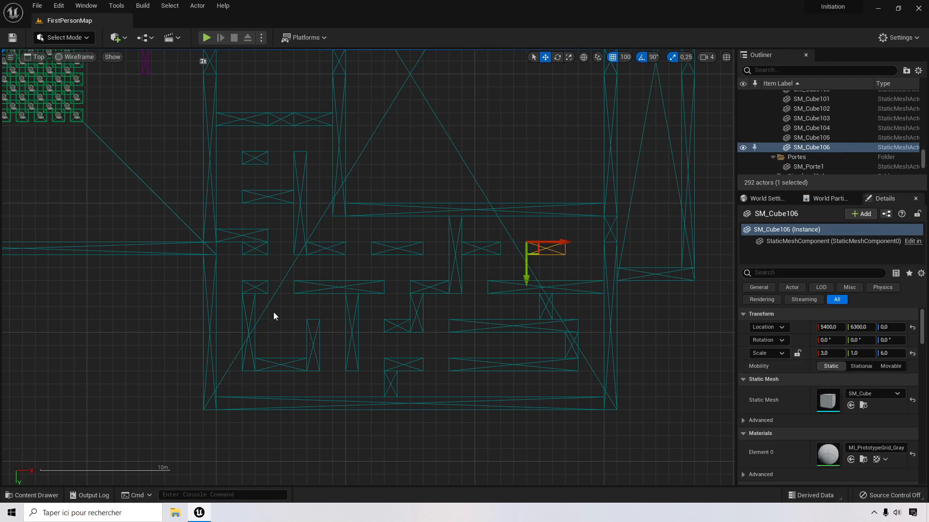
click(419, 312)
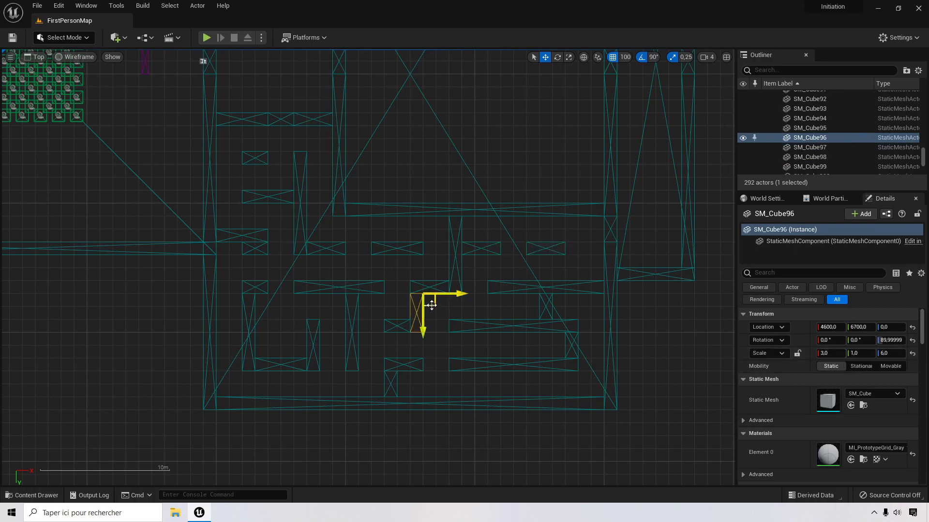
alt+drag(431, 304, 587, 227)
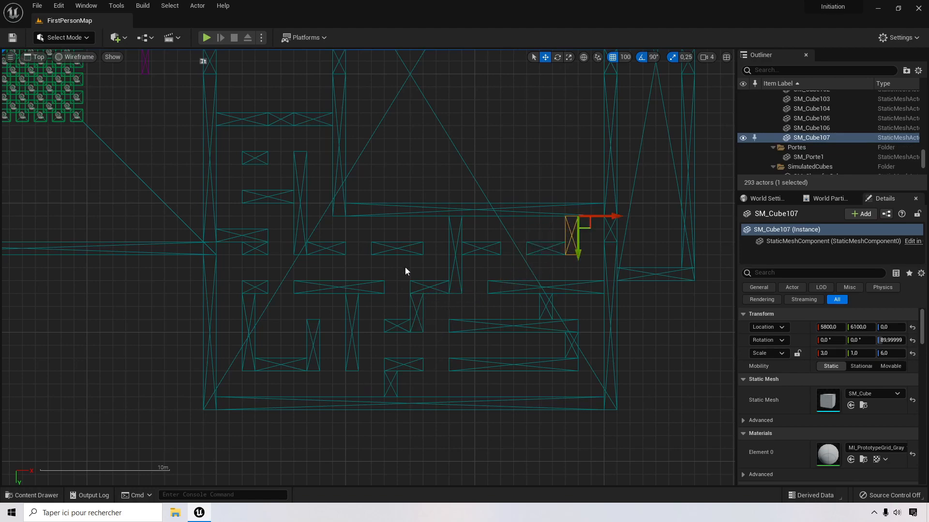
Step: Duplicate the X scale 8 vertical wall into the large central room at X 4300, Y 4000, and set the copy's X scale to 11
right_drag(405, 271, 387, 415)
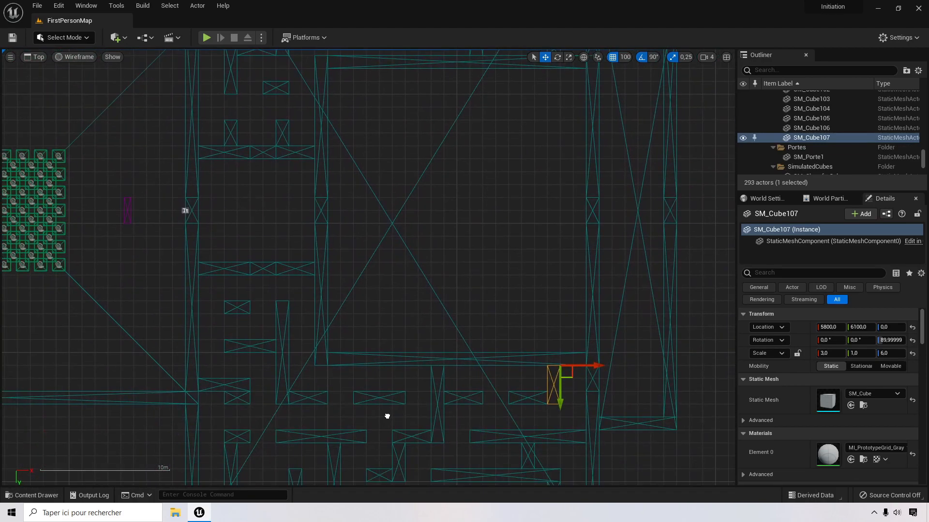
scroll(410, 392, down, 4)
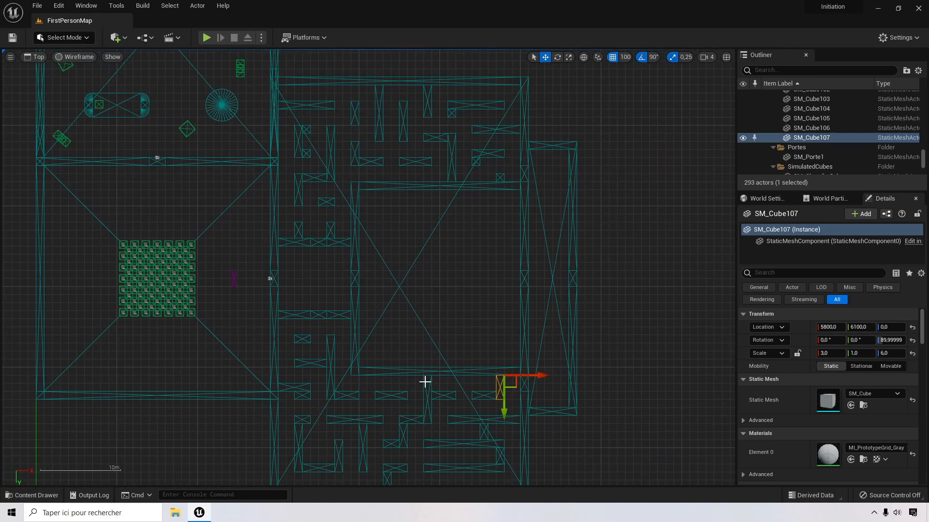
right_drag(425, 381, 429, 361)
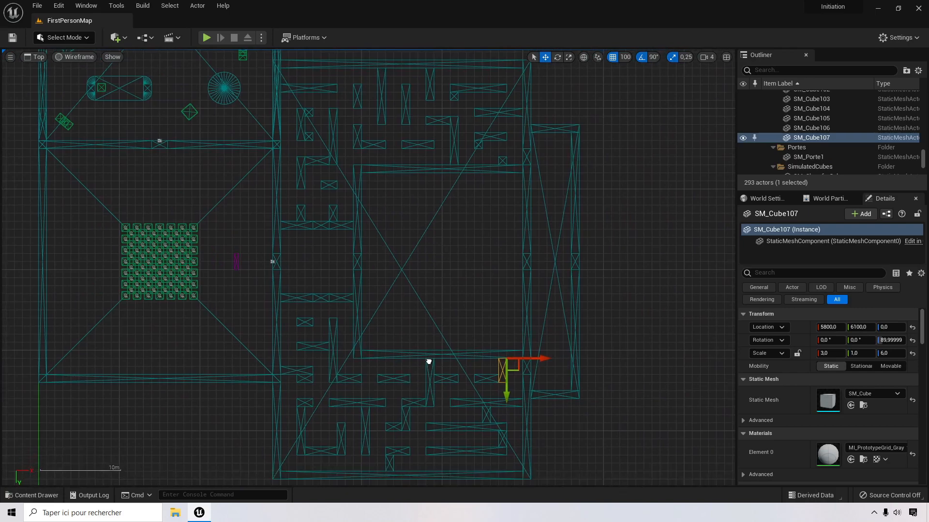
scroll(429, 362, up, 5)
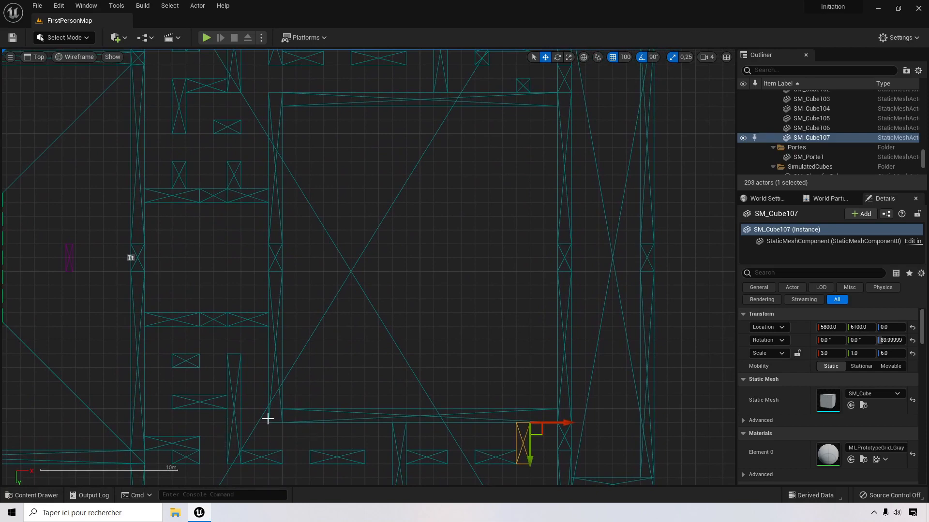
click(234, 407)
alt+drag(241, 387, 241, 164)
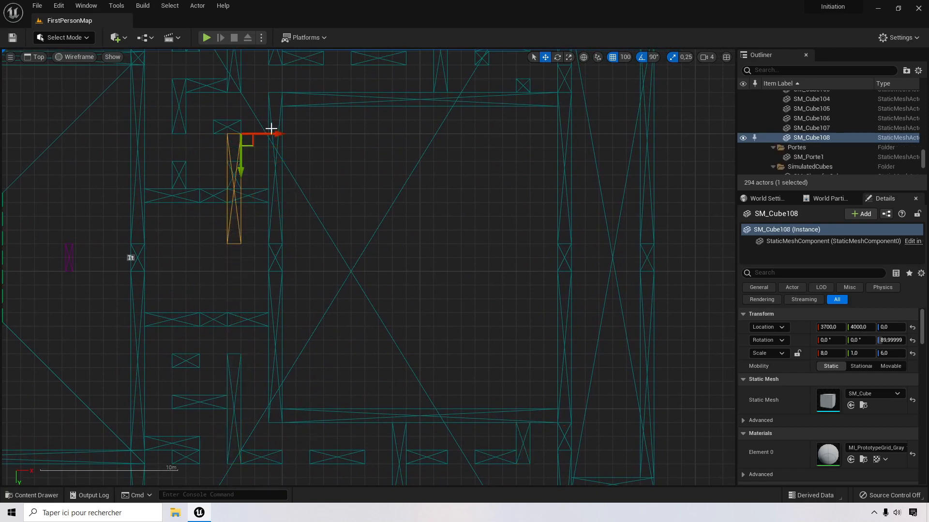
drag(271, 128, 353, 129)
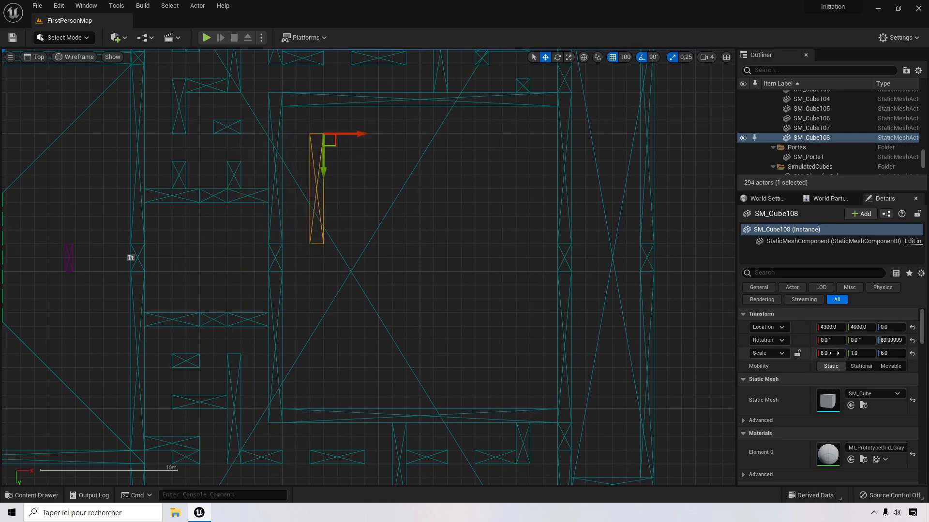
click(834, 353)
text(11)
key(Return)
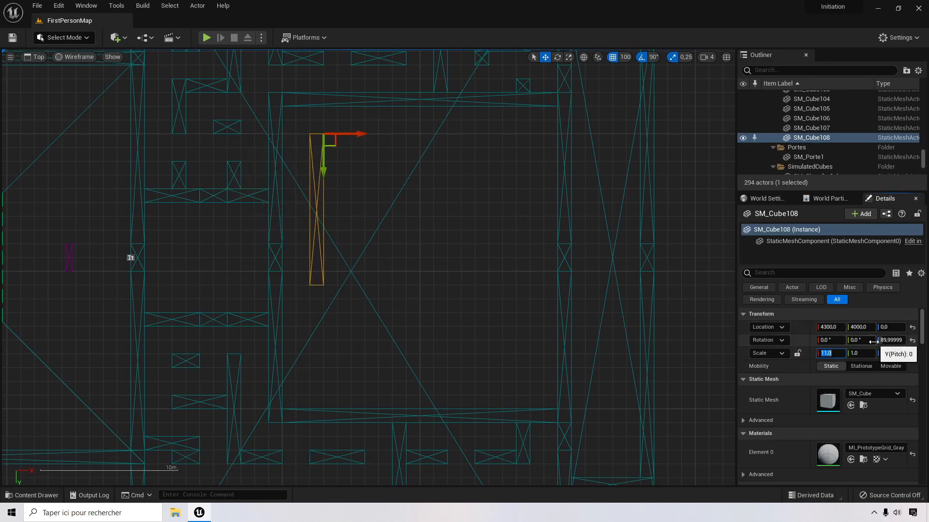
Step: Add a parallel copy of the wall at X 4600, Y 4000, and duplicate the block at X 3200, Y 5600 to X 4300, Y 4000 between them
alt+drag(345, 134, 387, 133)
click(187, 364)
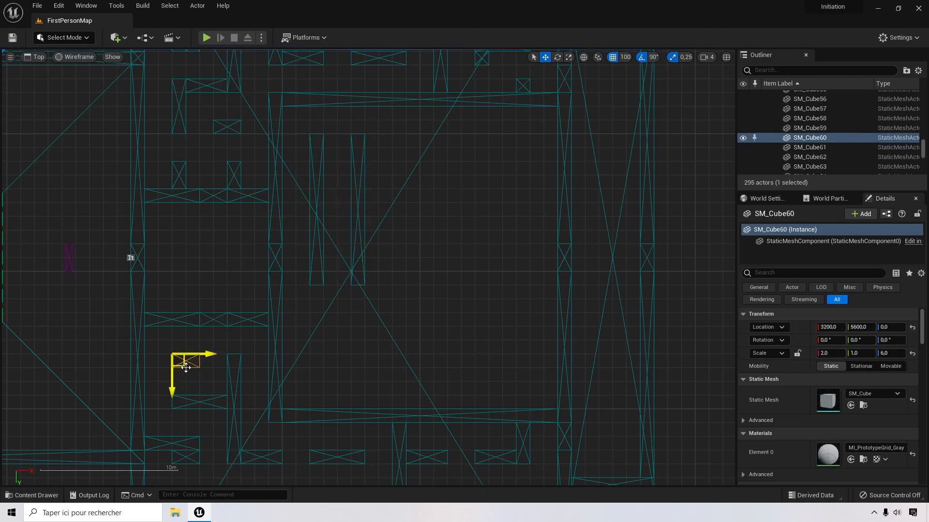
alt+drag(187, 364, 338, 145)
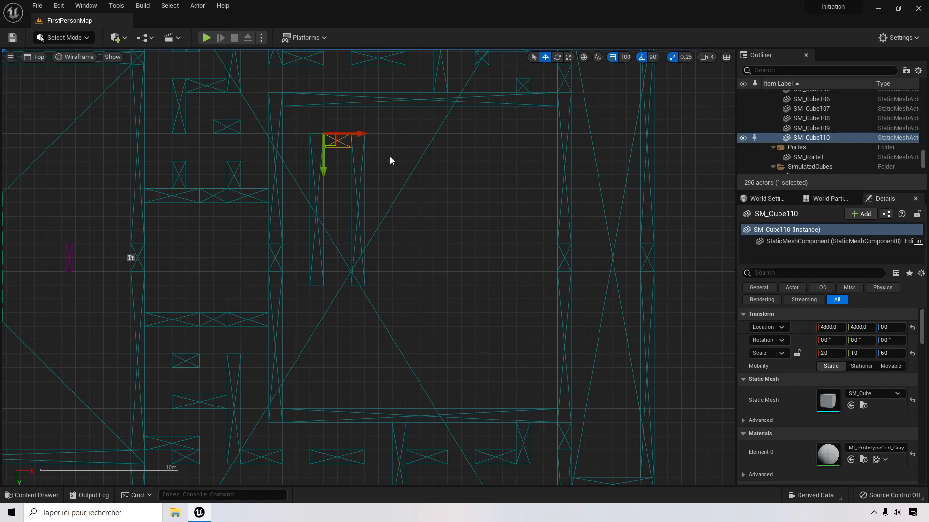
Step: Duplicate the vertical wall at X 4600, Y 4000 to X 4900, Y 3800, and set the copy's X scale to 4
click(361, 165)
alt+drag(365, 162, 365, 134)
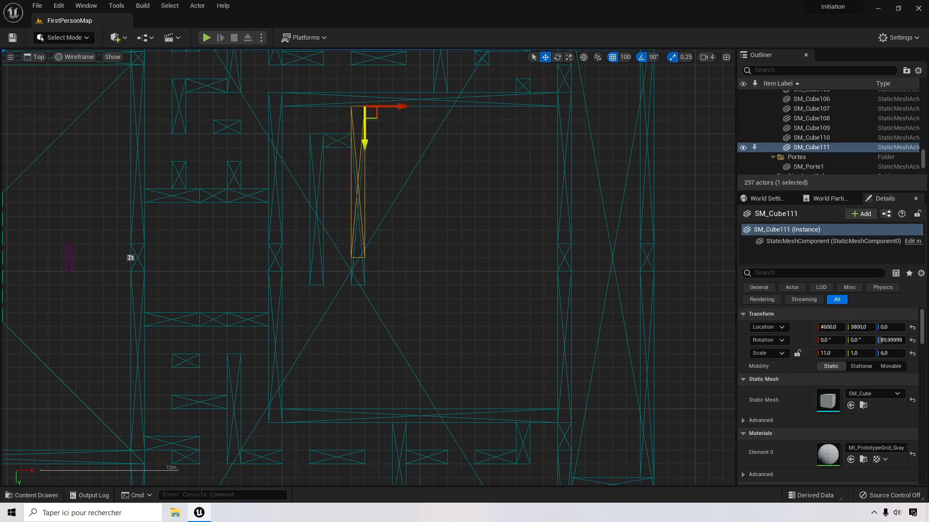
drag(409, 114, 450, 114)
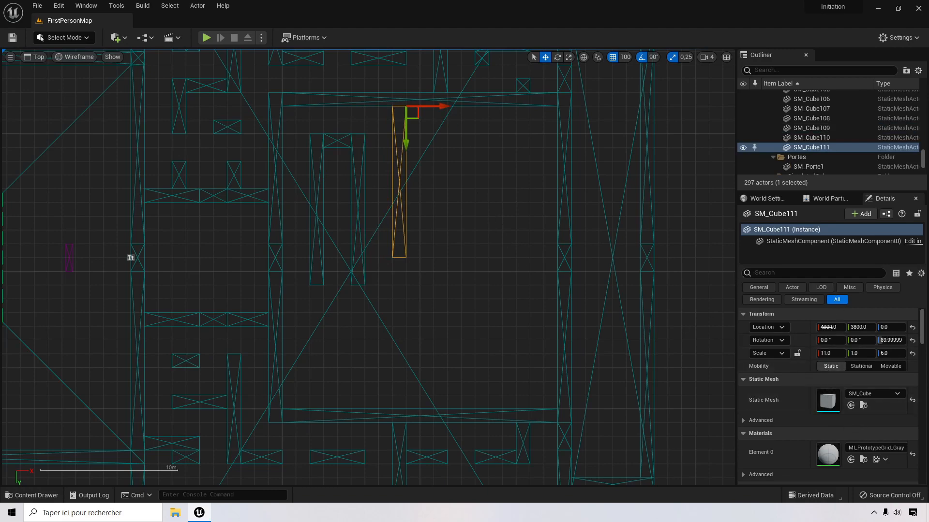
click(830, 353)
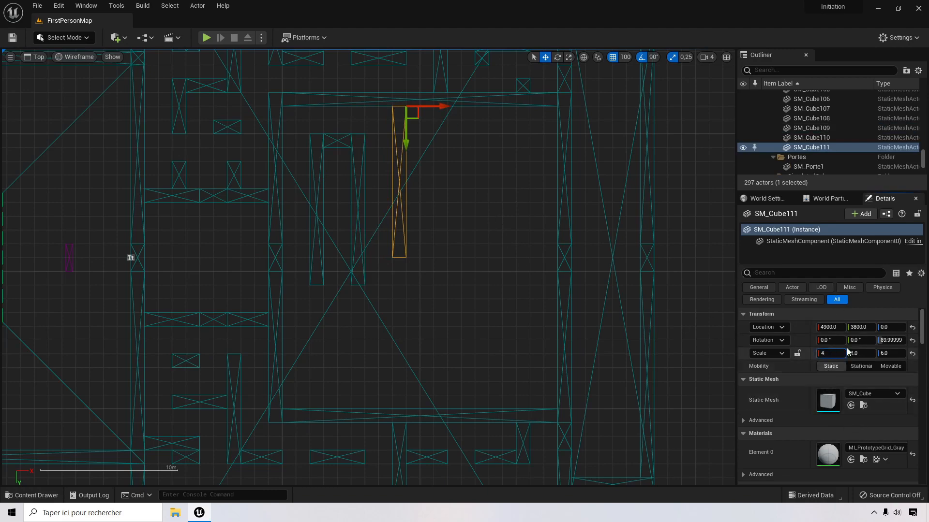
key(Return)
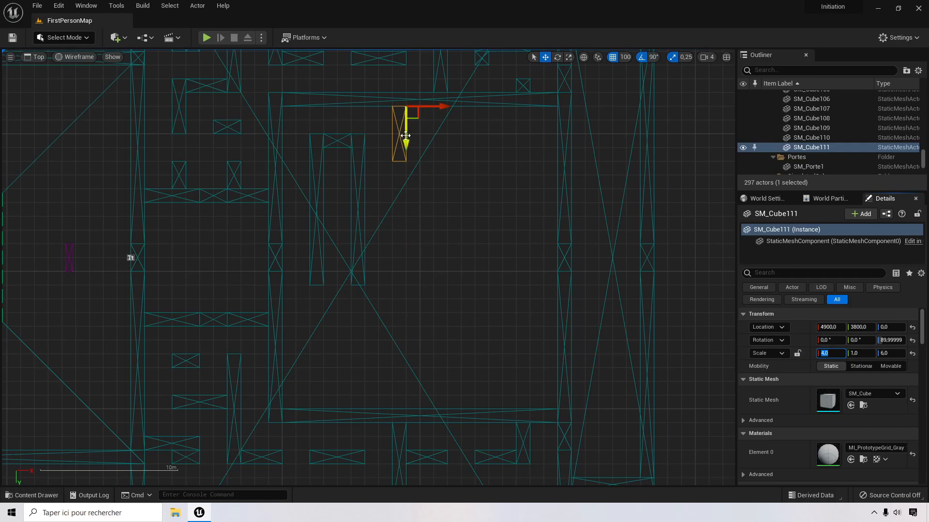
Step: Duplicate the short vertical wall to X 4900, Y 4400, and stretch the copy to X scale 16, down to the room's lower wall
alt+drag(404, 129, 405, 211)
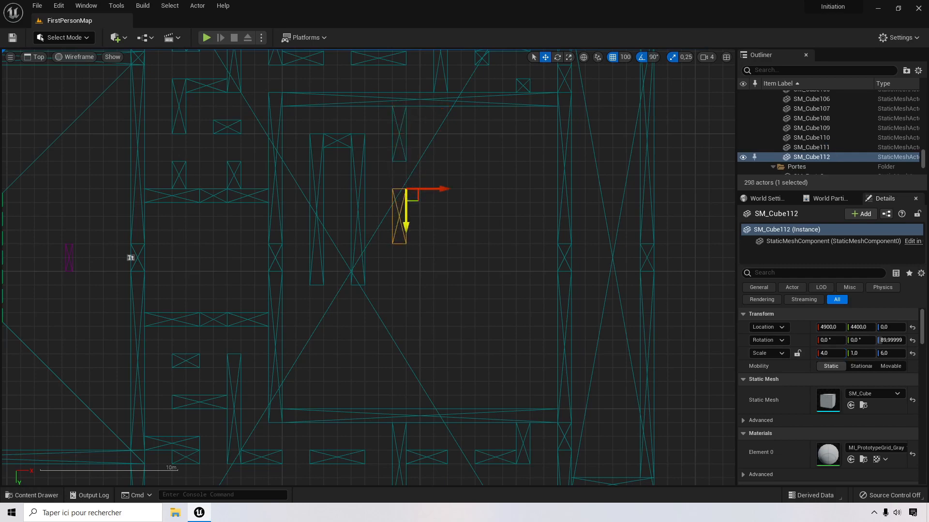
click(568, 57)
drag(406, 220, 406, 348)
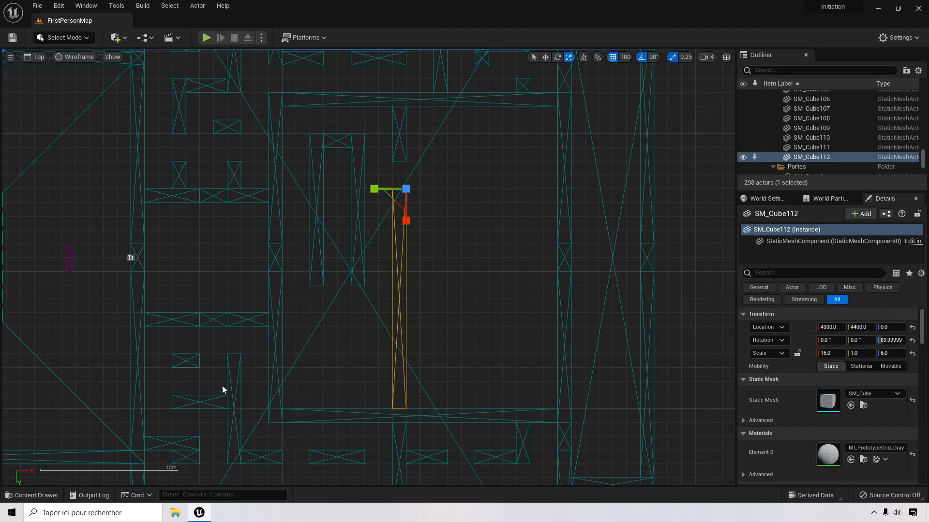
Step: Duplicate the block at X 3200, Y 5900 to X 4200, Y 5300 in the central room, and set the copy's X scale to 6
click(213, 402)
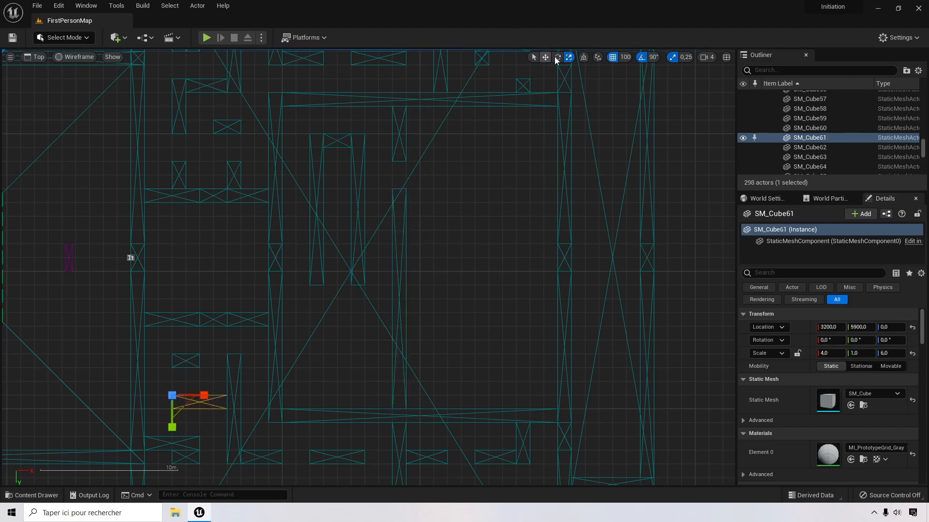
click(545, 57)
alt+drag(185, 410, 315, 320)
click(835, 353)
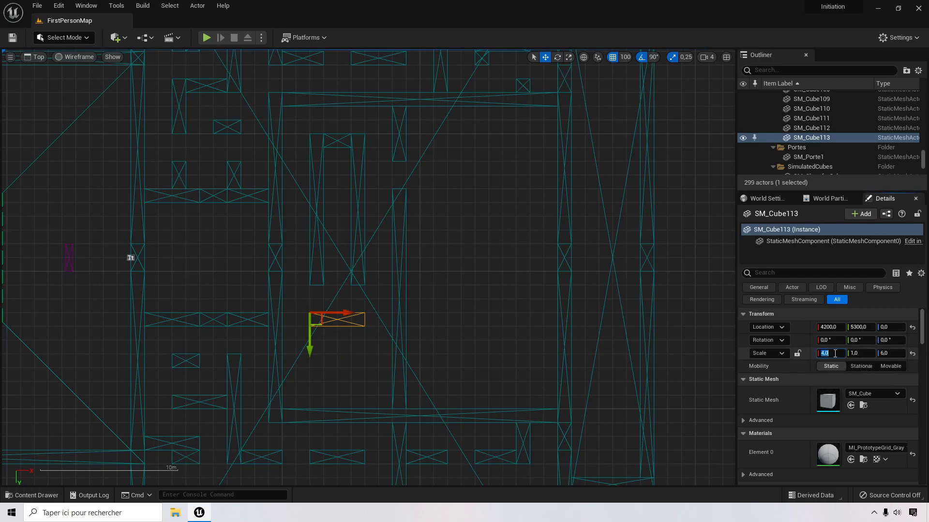
key(Return)
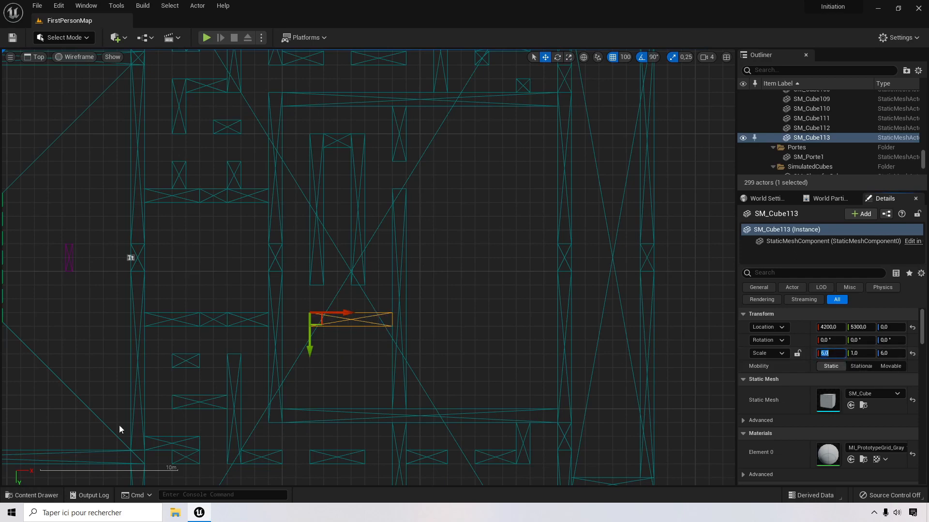
Step: Duplicate the block at X 3200, Y 5900 to X 4200, Y 5700, and move the X scale 6 wall above it to Y 5400
click(200, 403)
alt+drag(185, 407, 322, 380)
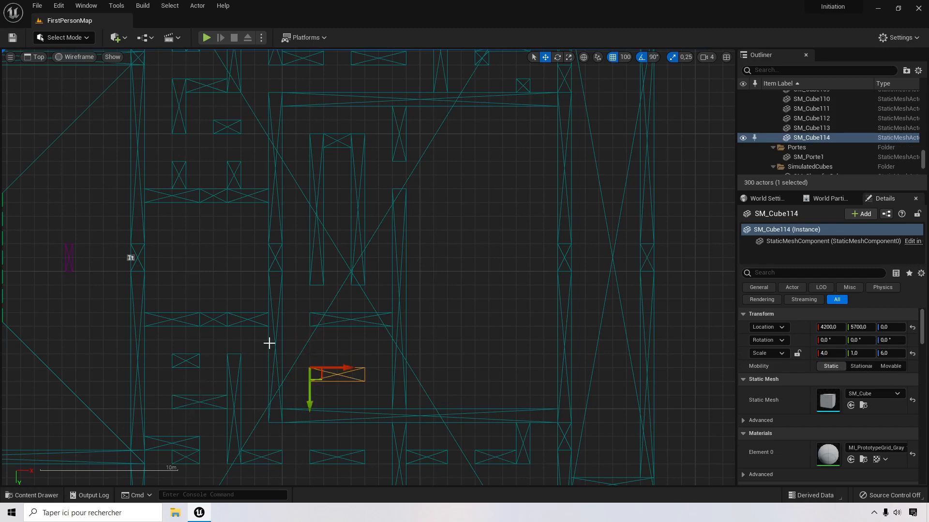
click(351, 317)
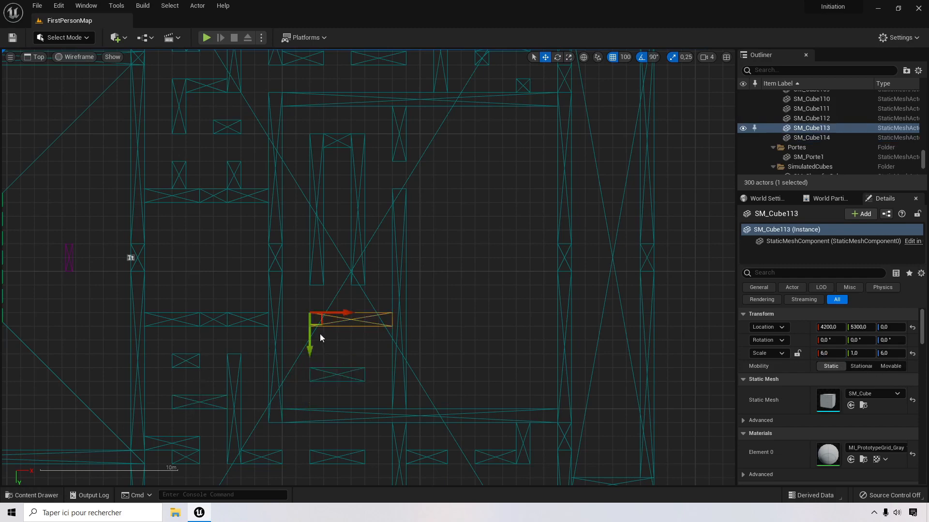
Step: Set the X scale to 12 for both parallel vertical walls at X 4300 and X 4600, Y 4000
click(315, 226)
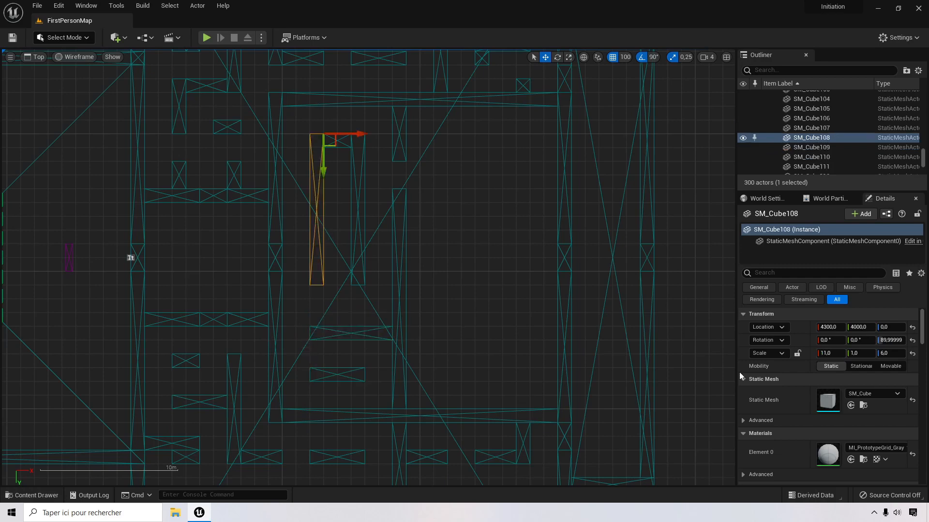
click(835, 354)
text(12)
key(Return)
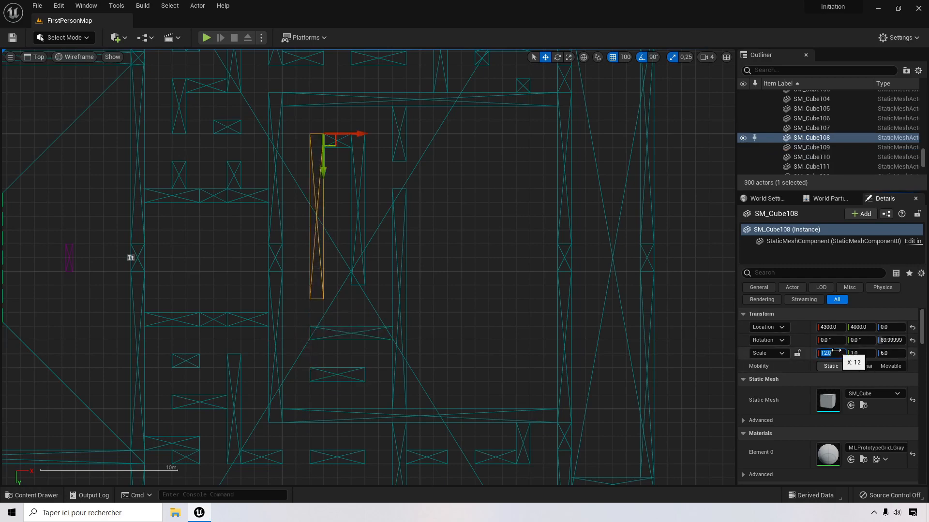
click(358, 234)
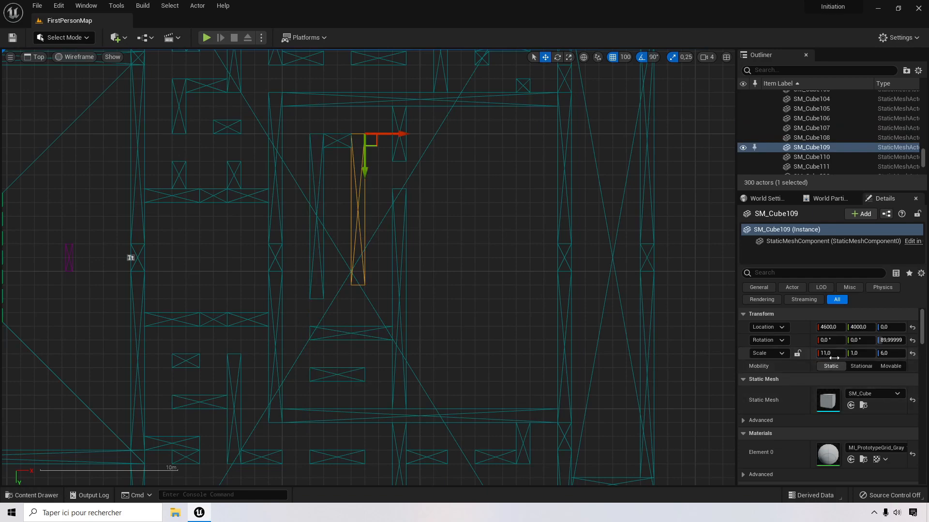
click(832, 352)
text(12)
key(Return)
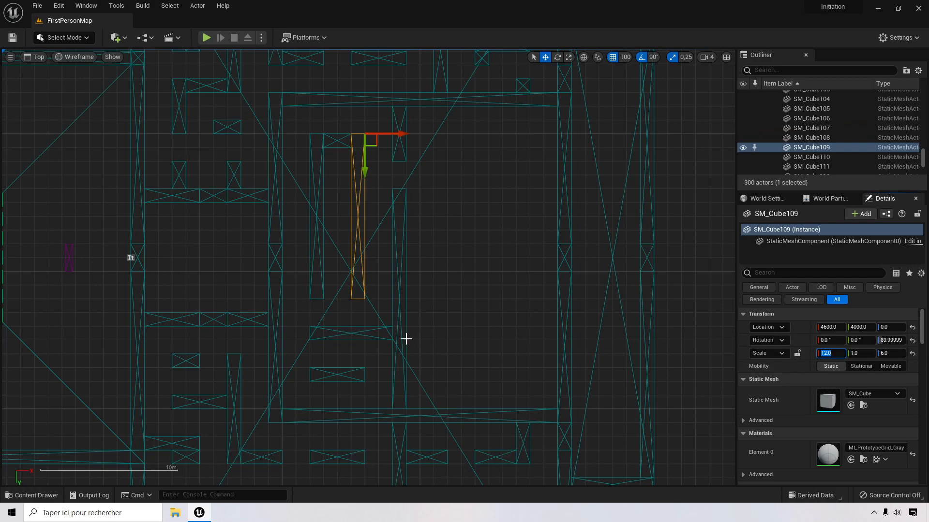
Step: Duplicate the short vertical wall at X 4900, Y 3800 to X 4300, Y 5500, and set the copy's X scale to 2
click(399, 143)
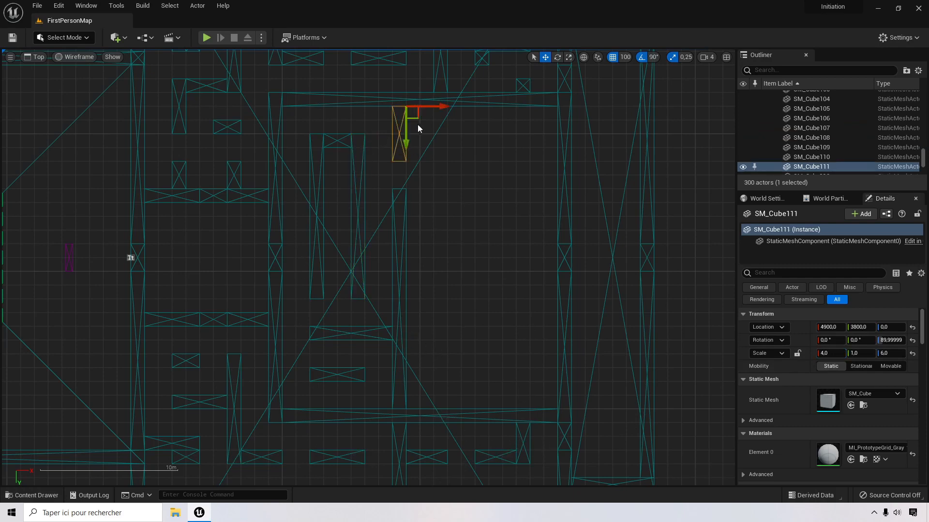
alt+drag(413, 114, 328, 346)
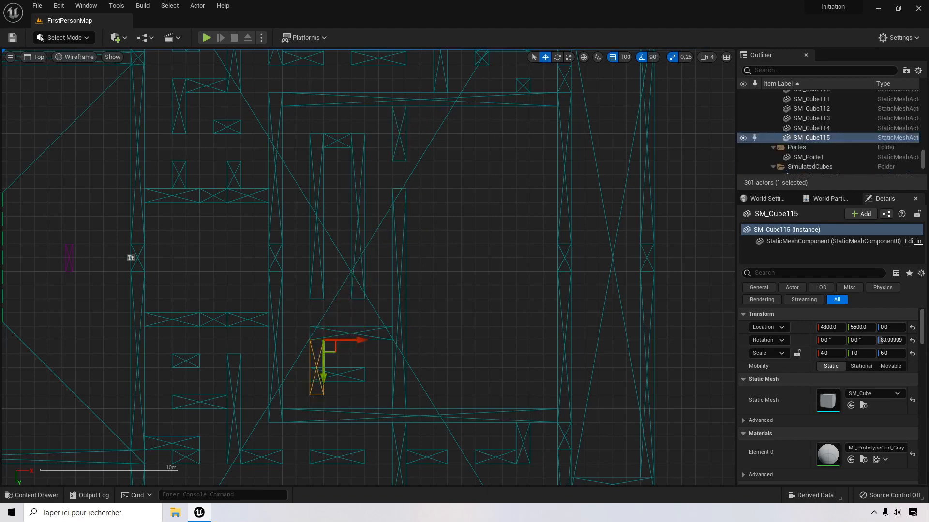
click(837, 353)
text(2)
key(Return)
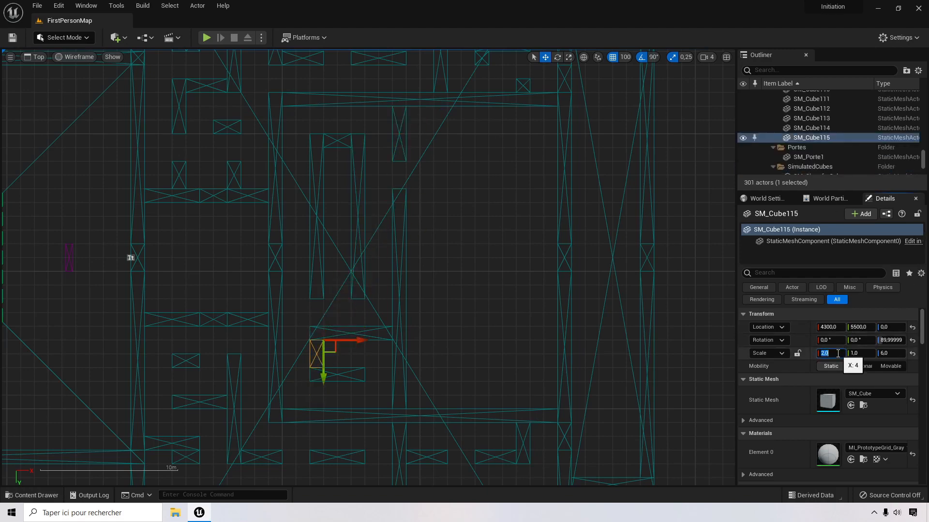
Step: Duplicate the small horizontal block at X 4300, Y 4000 to X 4900, Y 4400, beside the top of the long vertical wall
right_drag(445, 182, 427, 198)
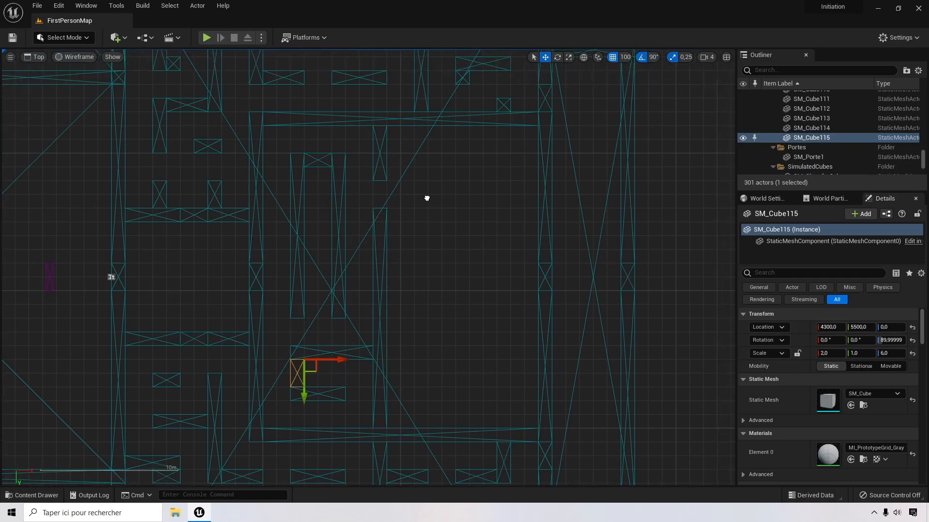
click(326, 160)
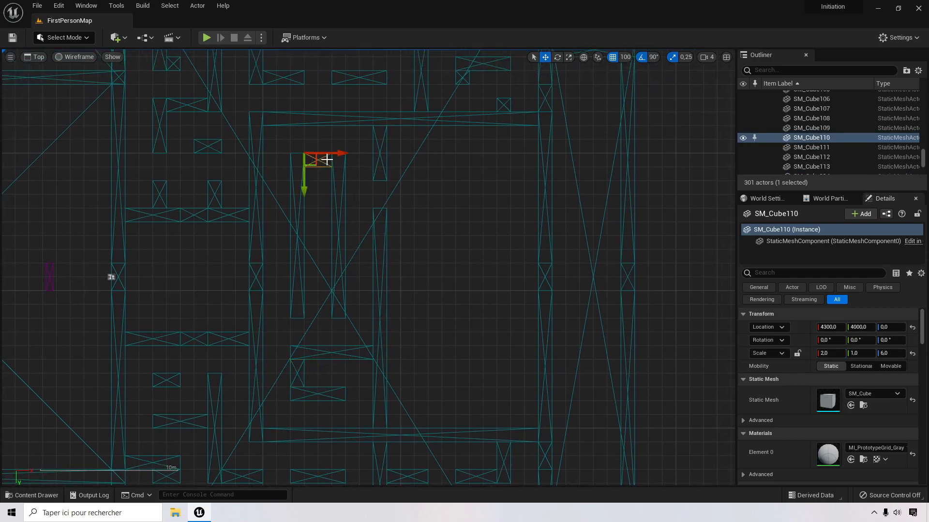
alt+drag(317, 163, 400, 218)
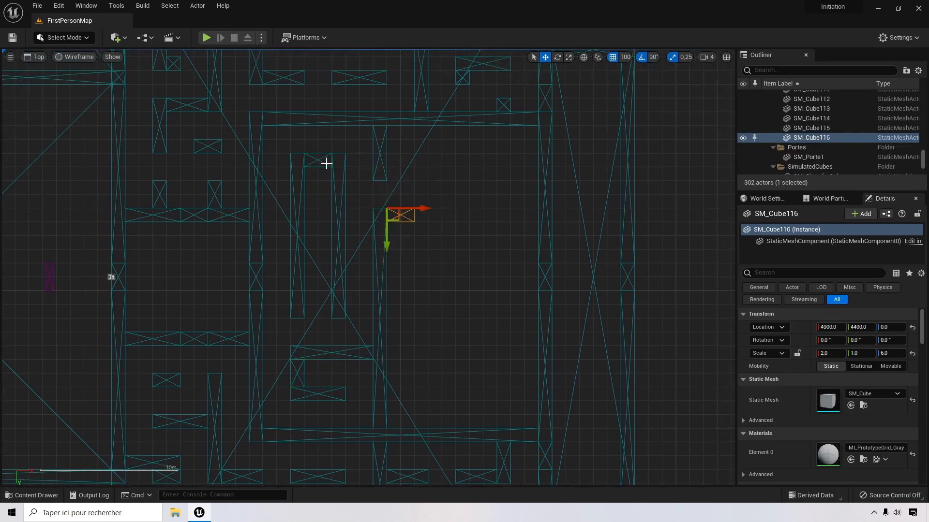
Step: Duplicate the short vertical wall at X 4900, Y 3800 to X 5200, Y 4000, and set the copy's X scale to 5
click(379, 151)
drag(423, 166, 422, 165)
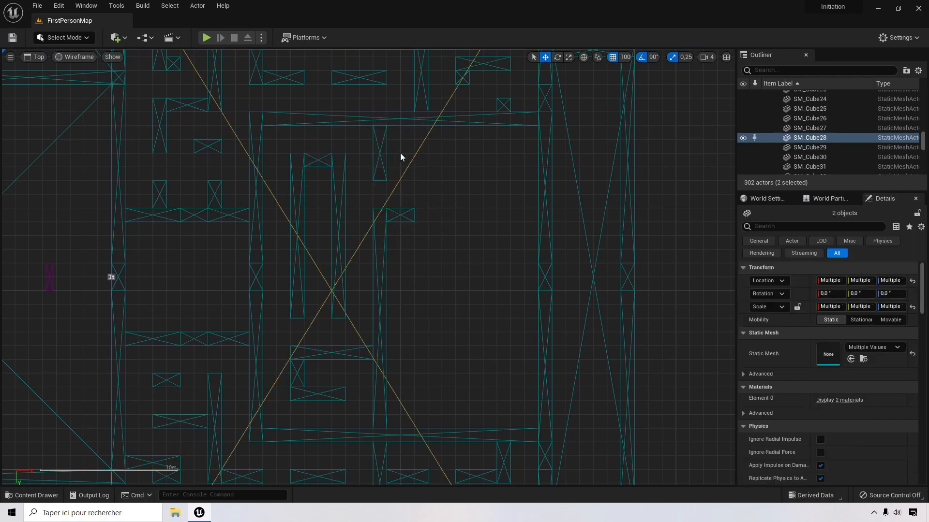
click(380, 141)
alt+drag(393, 132, 434, 159)
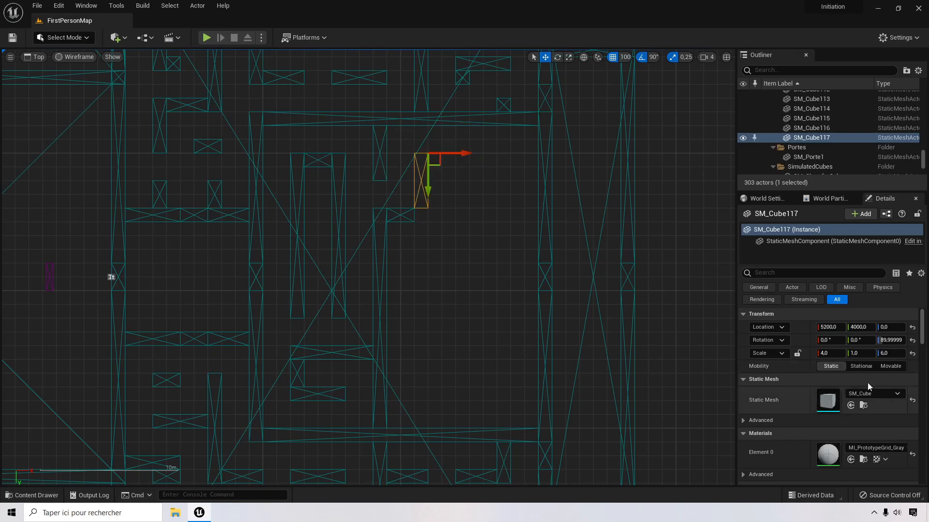
click(830, 353)
text(5)
key(Return)
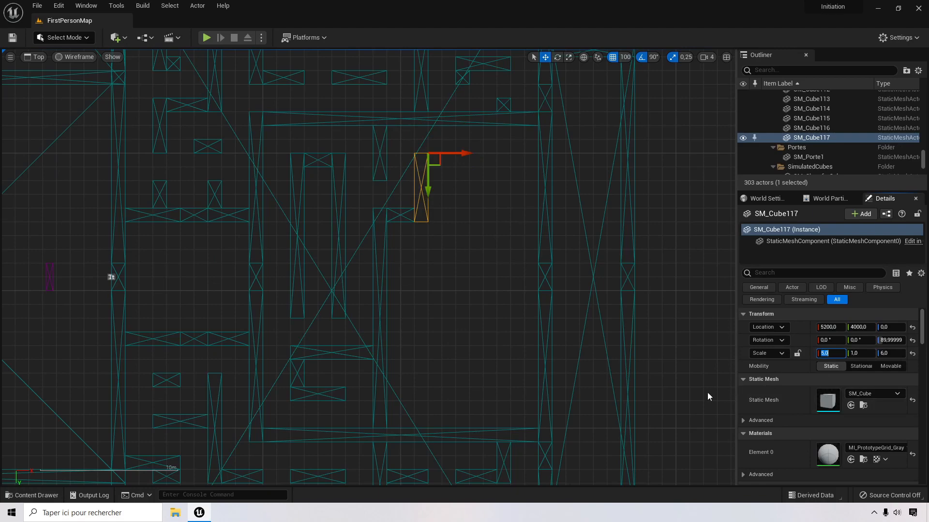
Step: Duplicate the wall at X 5200, Y 4000 to X 5800 with X scale 7, and add a parallel copy of that at X 5500
alt+drag(440, 165, 522, 164)
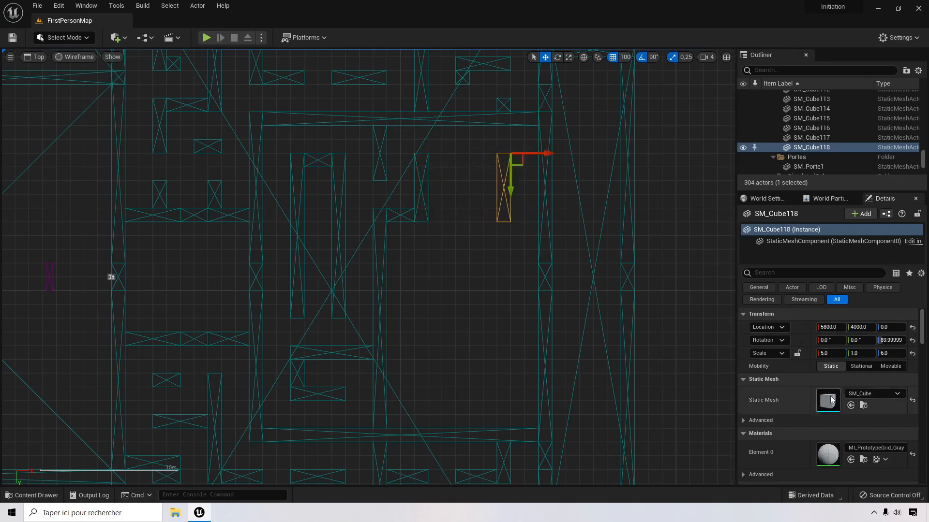
click(828, 354)
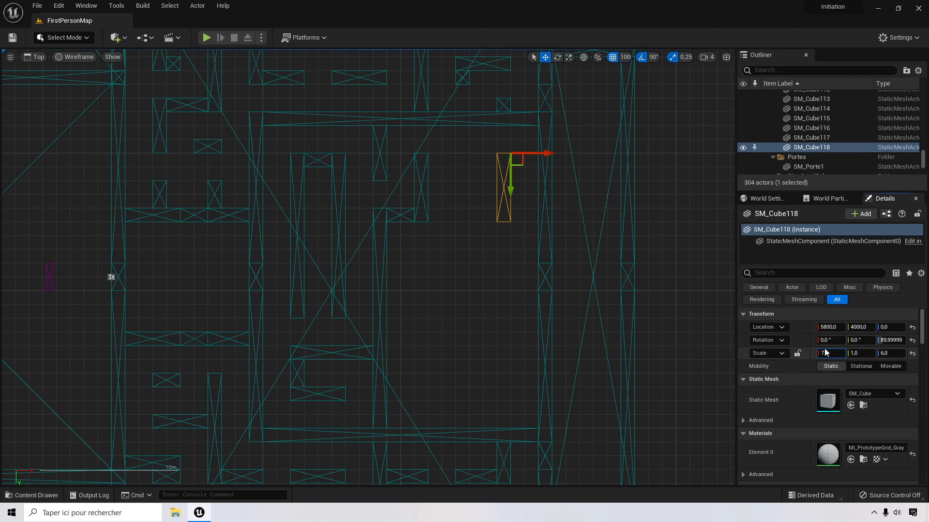
text(7)
key(Return)
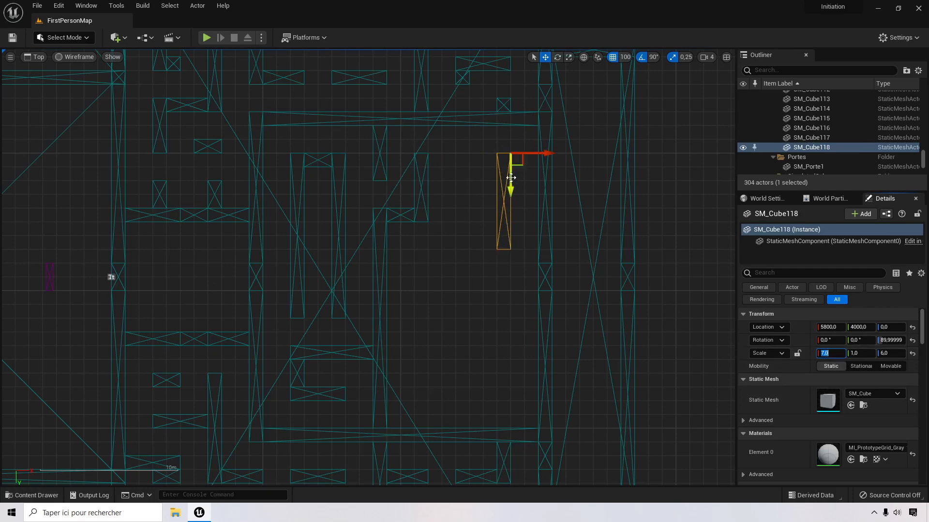
alt+drag(517, 160, 476, 160)
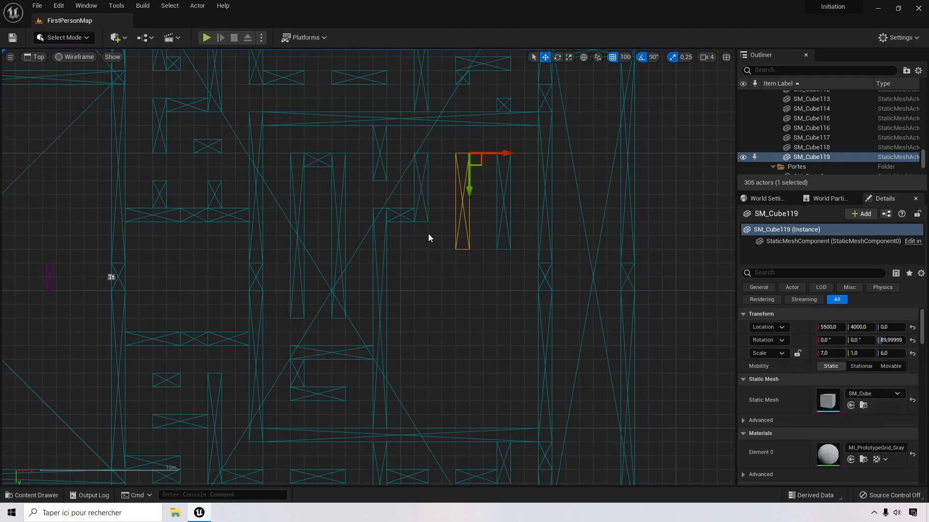
Step: Duplicate the block at X 4900, Y 4400 to X 5100, Y 4700, and stretch the copy to X scale 9, up to the room's side wall
click(402, 215)
alt+drag(393, 215, 421, 255)
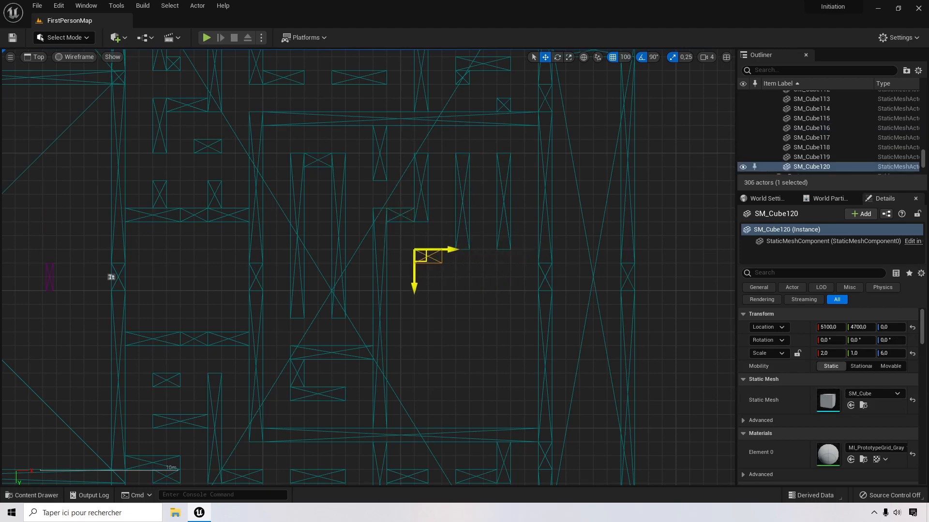
click(569, 57)
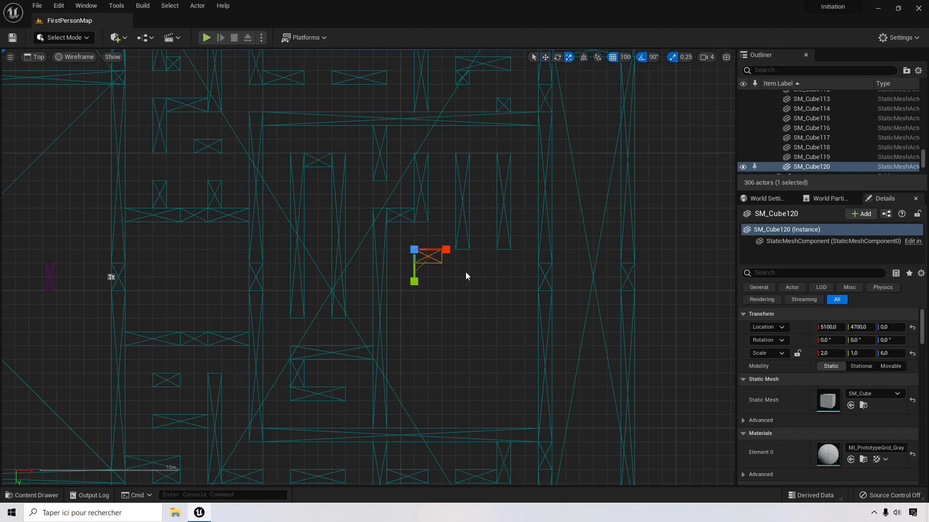
drag(445, 250, 539, 249)
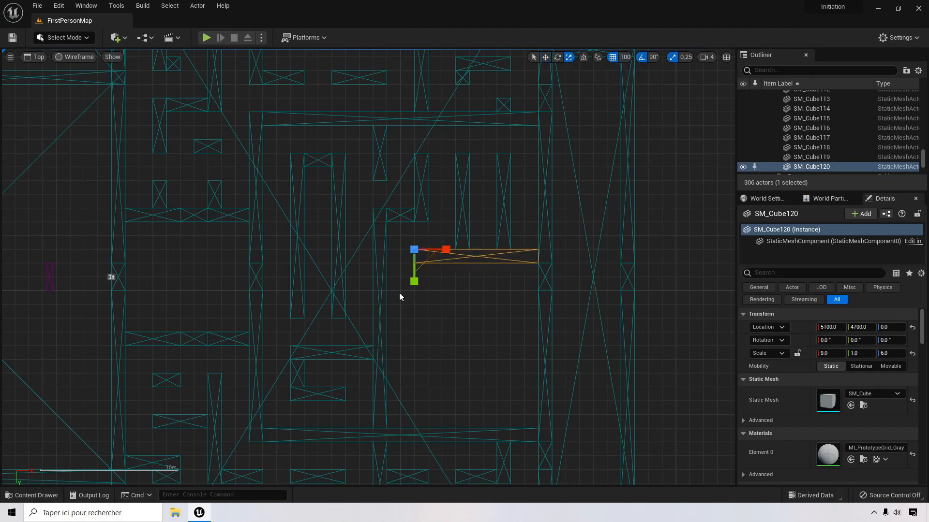
Step: Duplicate the vertical wall at X 5500, Y 4000 to Y 4800, below the horizontal wall, and set the copy's X scale to 4
click(461, 192)
click(545, 56)
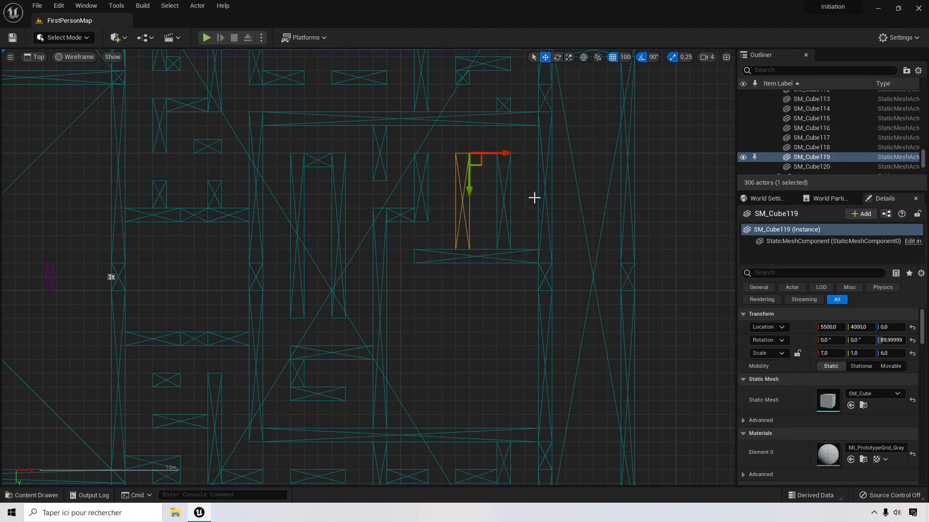
alt+drag(469, 188, 469, 299)
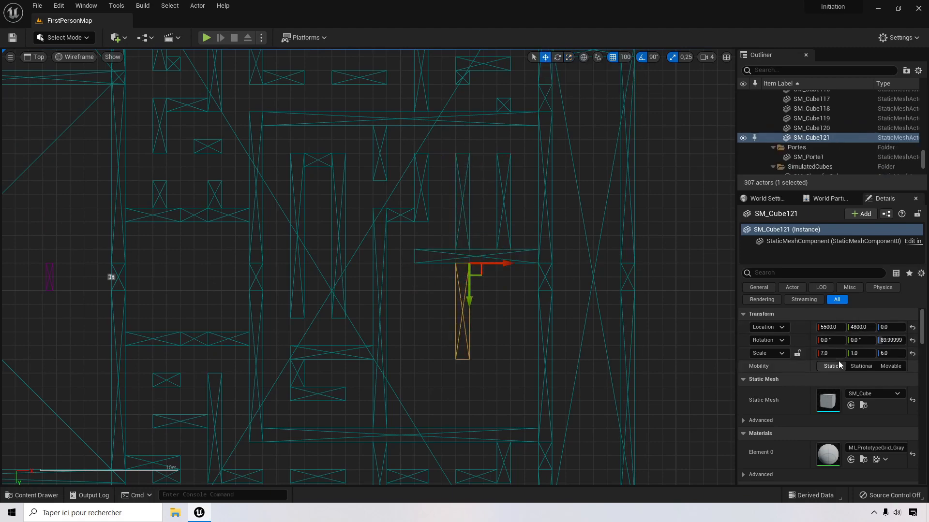
click(832, 354)
text(4)
key(Return)
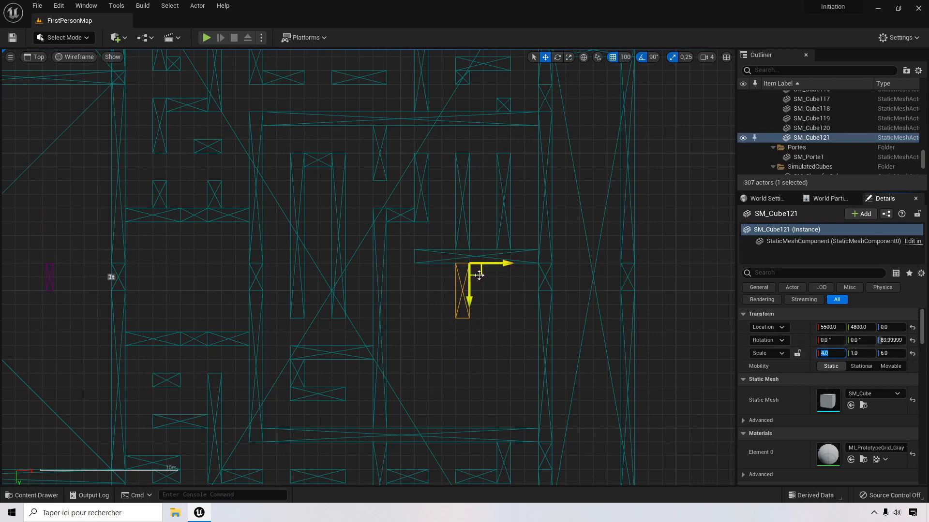
Step: Duplicate the wall at X 5500, Y 4800 to X 5200, Y 5000, and stretch the copy to X scale 8
alt+drag(479, 276, 438, 302)
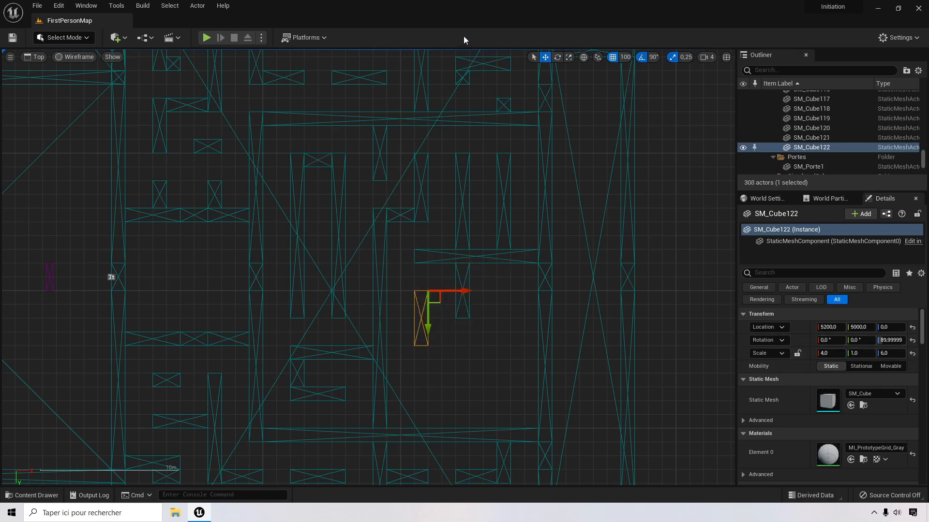
click(569, 57)
drag(428, 317, 426, 350)
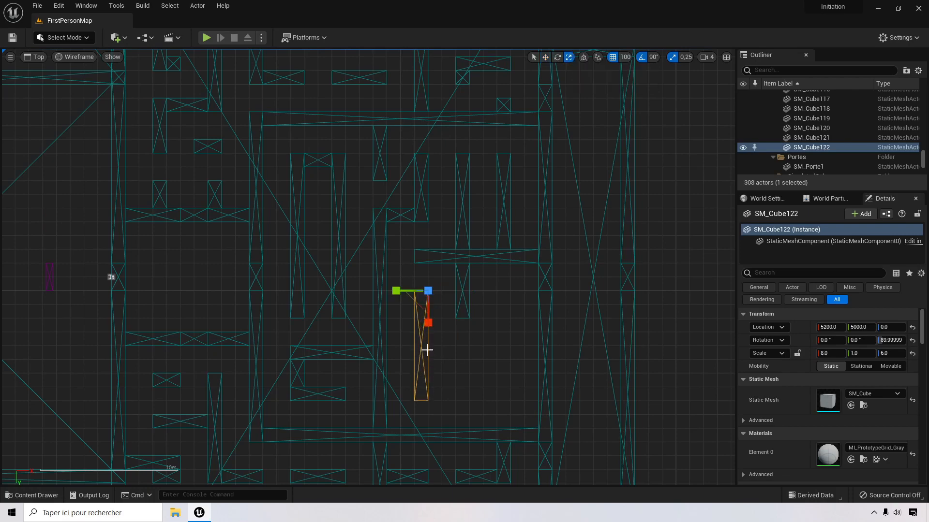
click(520, 330)
Step: Duplicate the horizontal wall at X 5100, Y 4700 to X 5200, Y 5700, and set the copy's X scale to 6
right_drag(468, 327, 444, 230)
click(411, 150)
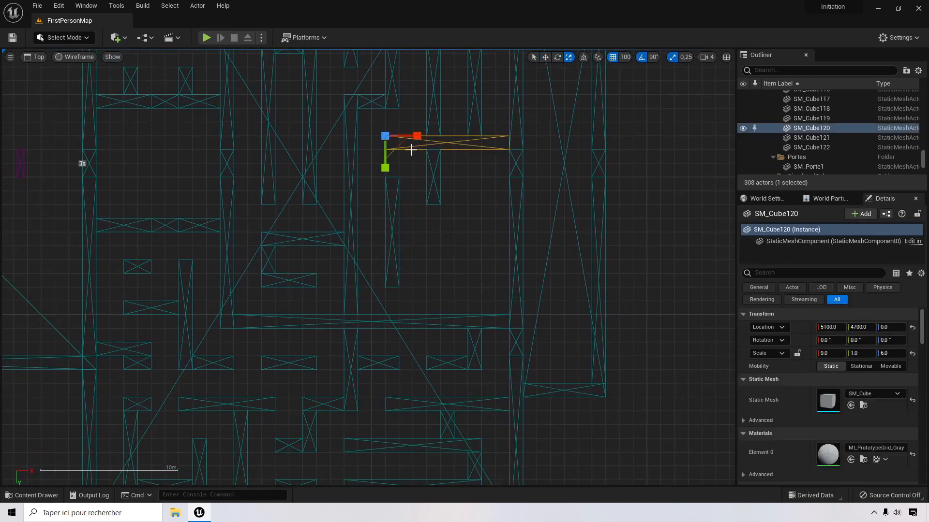
click(545, 57)
alt+drag(392, 143, 406, 282)
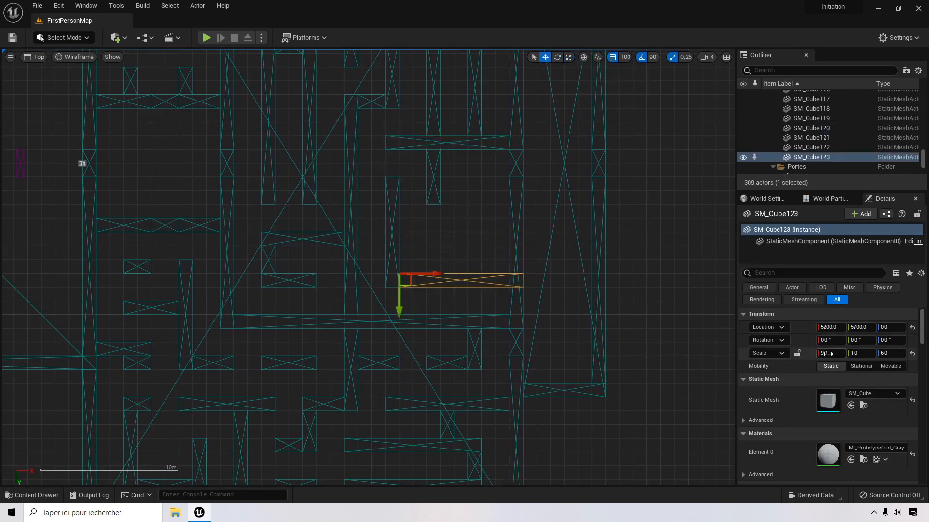
click(829, 353)
text(6)
key(Return)
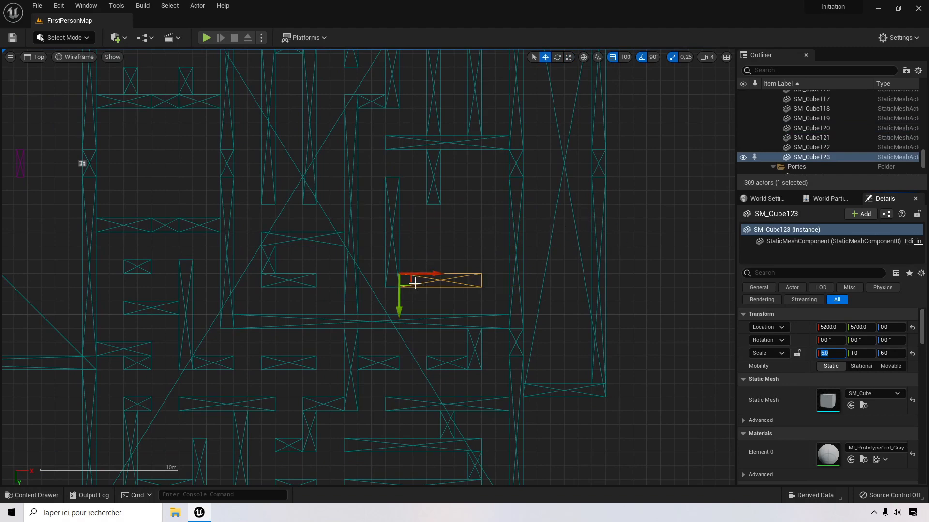
Step: Duplicate the horizontal wall at X 5200, Y 5700 to X 5400, Y 5400, keeping the original in place
drag(408, 282, 435, 240)
key(ctrl+z)
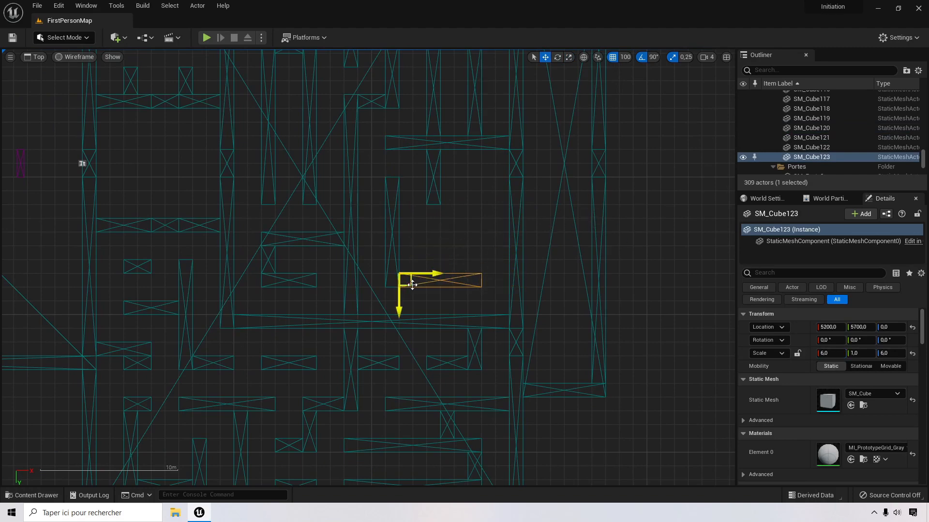
alt+drag(408, 283, 435, 241)
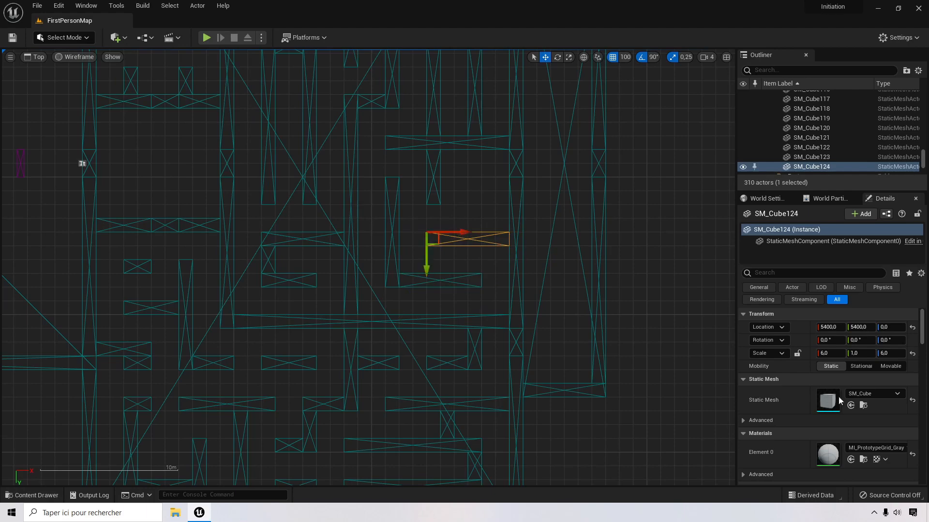
Step: Set the X scale of the wall at X 5400, Y 5400 to 4 and duplicate the vertical wall at X 5500, Y 4800 to X 5800, Y 5000
click(839, 354)
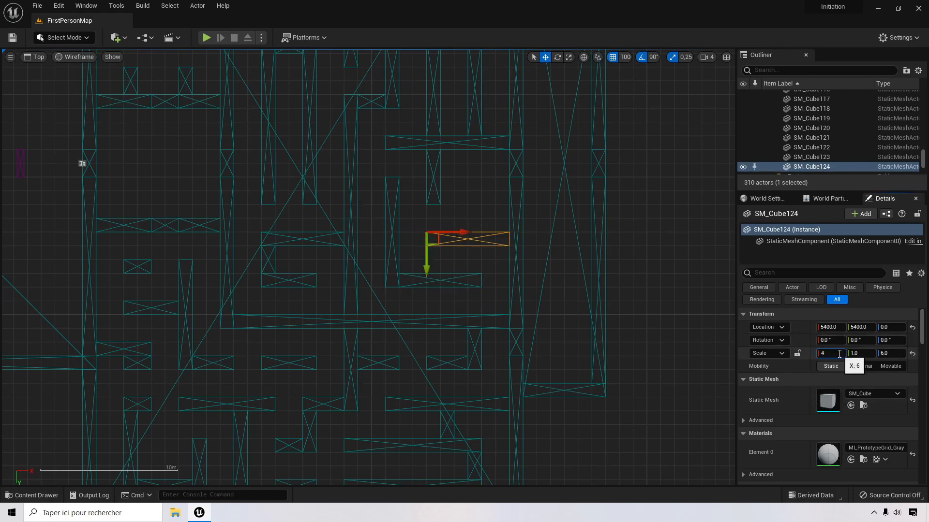
key(Return)
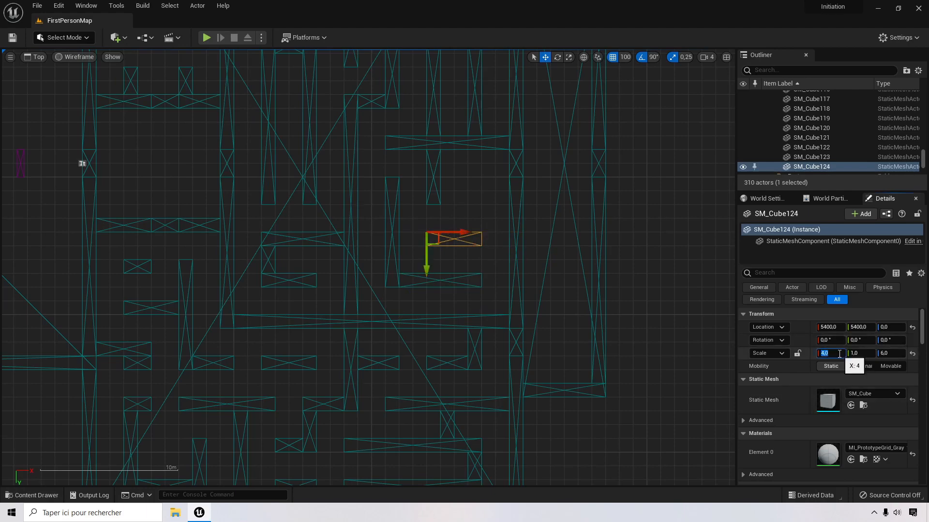
click(433, 178)
alt+drag(449, 161, 490, 188)
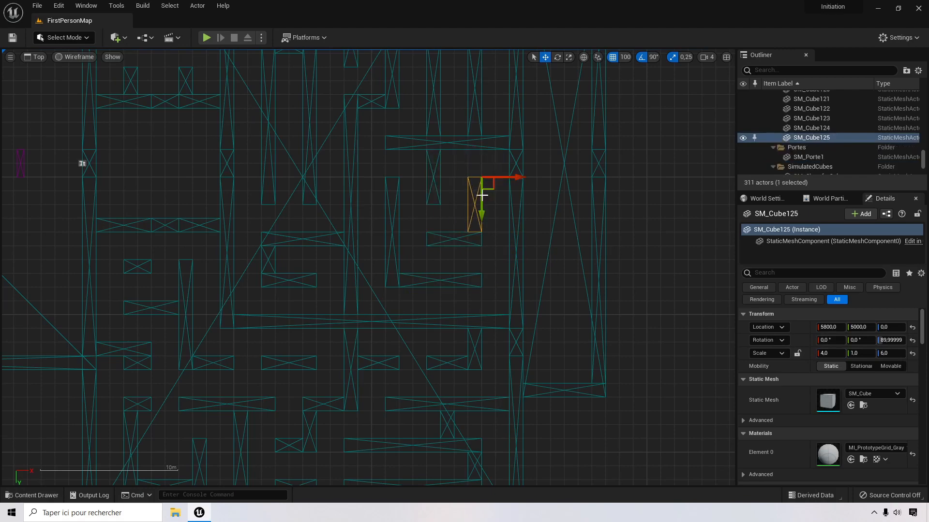
Step: Duplicate the short horizontal wall with X scale 2 to X 5800, Y 5000, bridging the new vertical wall and the room's outer wall
right_drag(384, 113, 384, 146)
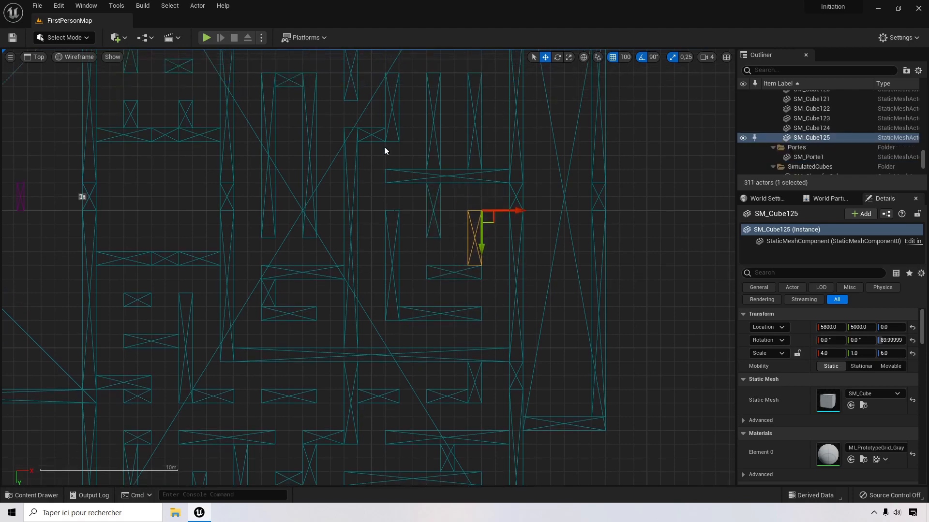
click(373, 136)
alt+drag(373, 136, 496, 217)
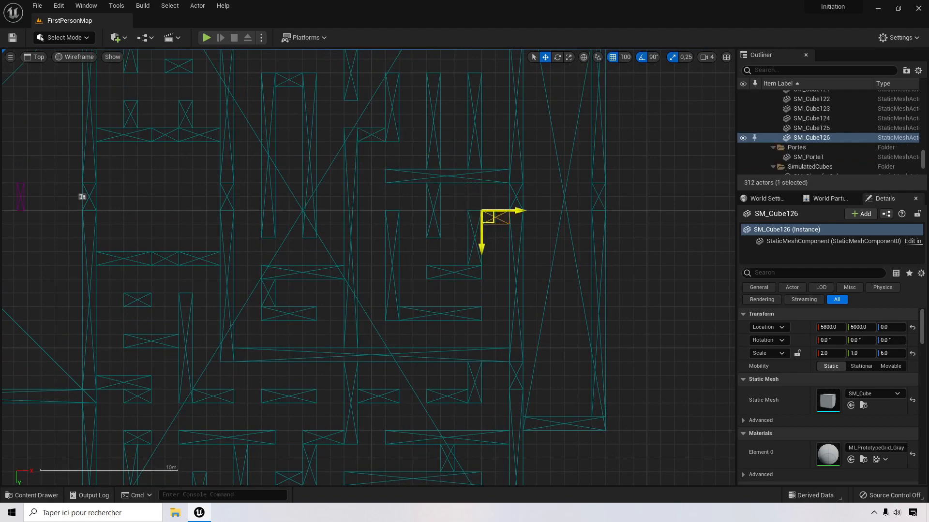
Step: Review the overall maze layout in the top view and clear the wall selection
right_drag(290, 149, 354, 191)
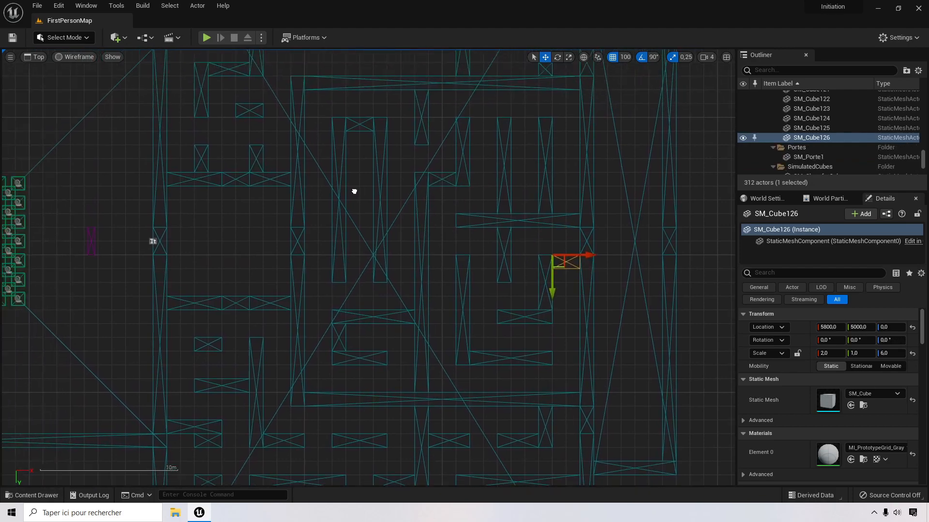
scroll(350, 192, down, 4)
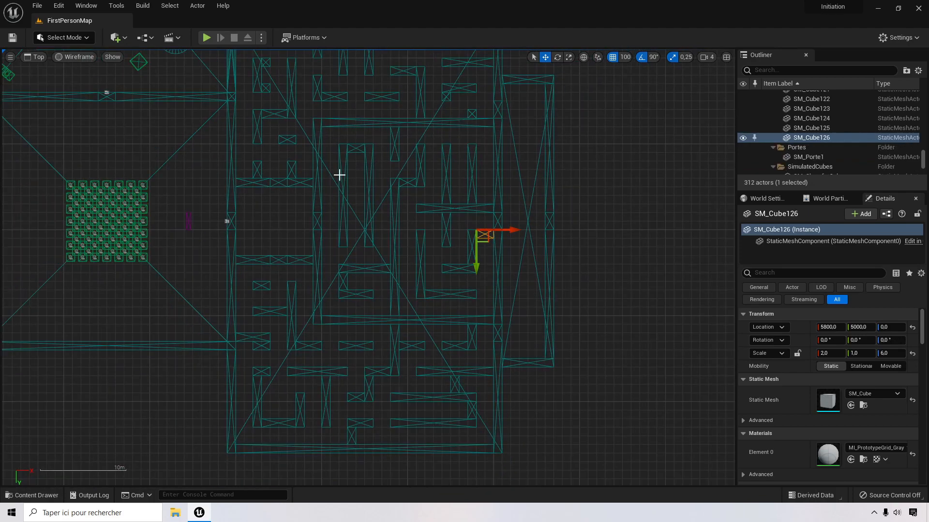
scroll(330, 165, down, 1)
right_drag(328, 158, 391, 195)
right_drag(401, 197, 403, 199)
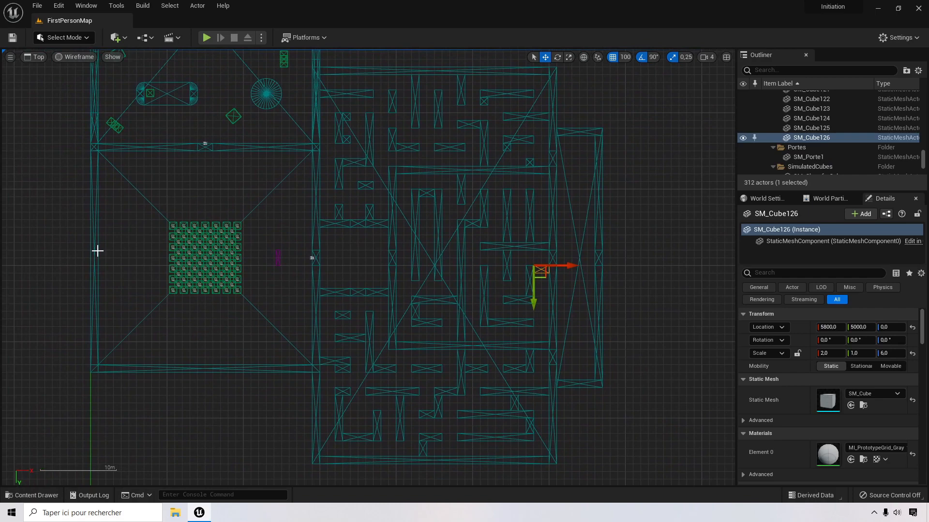
click(74, 253)
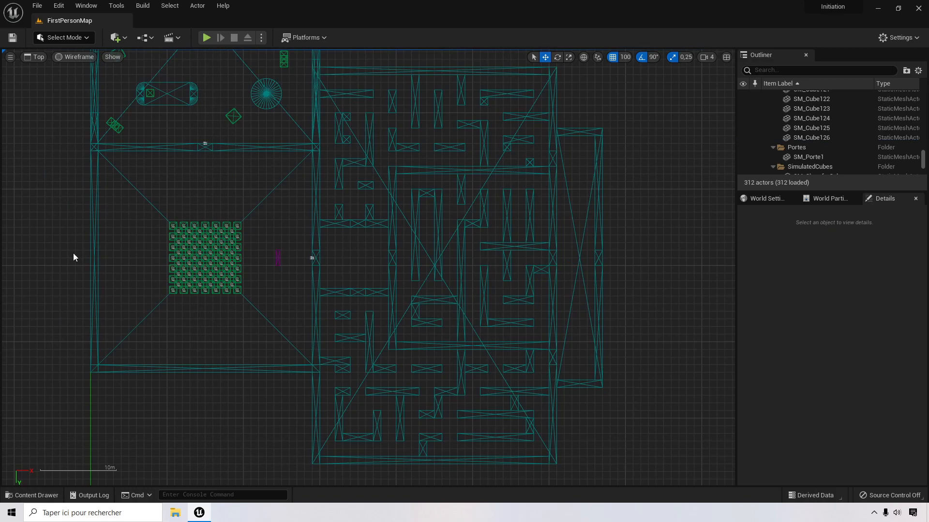
Step: Start a play test and walk through the "Défi de l'empilement" room to the doorway leading into the maze
click(206, 37)
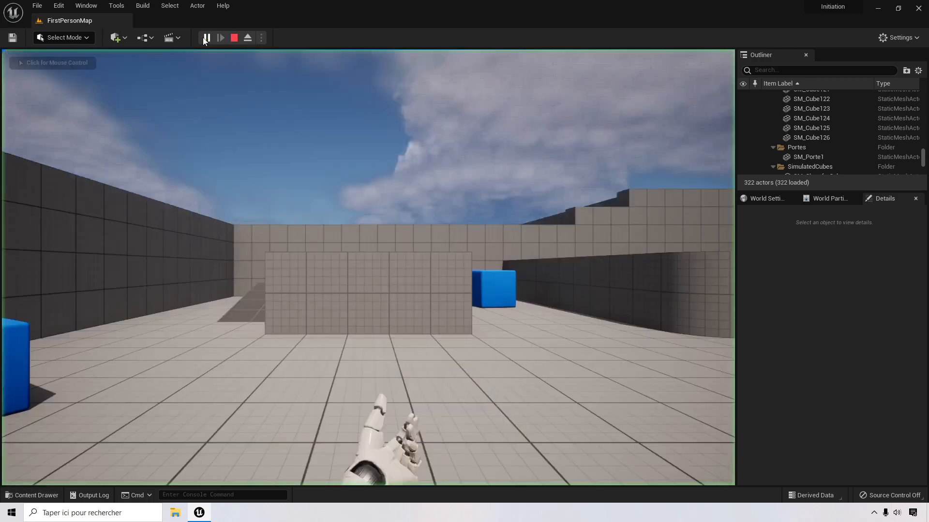
key(w)
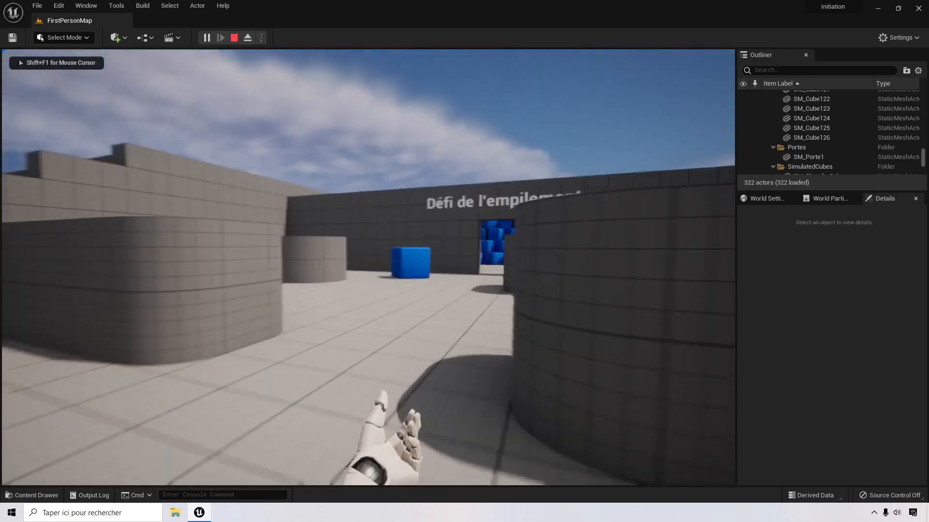
key(w)
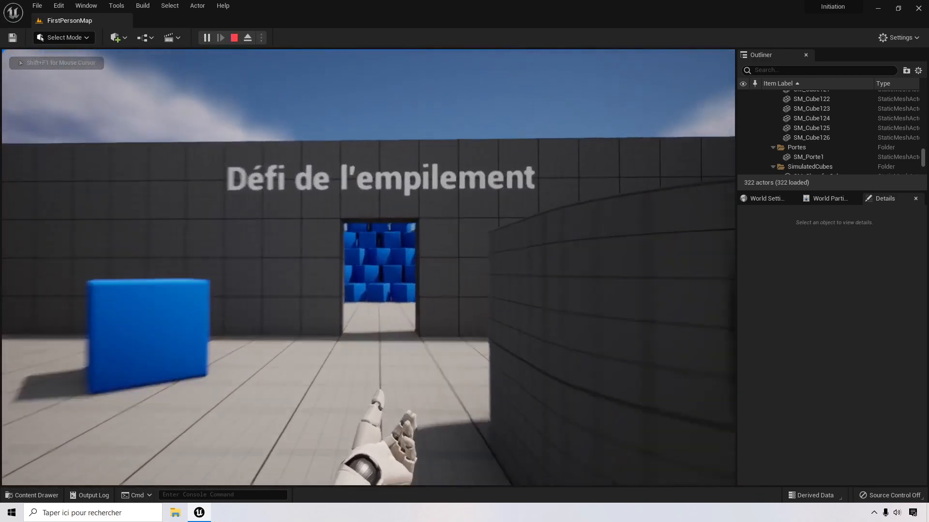
key(w)
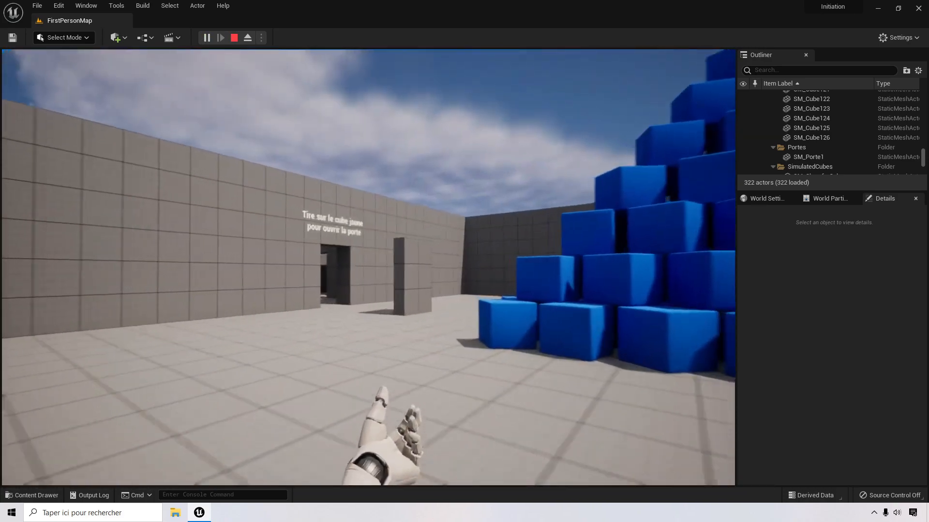
key(w)
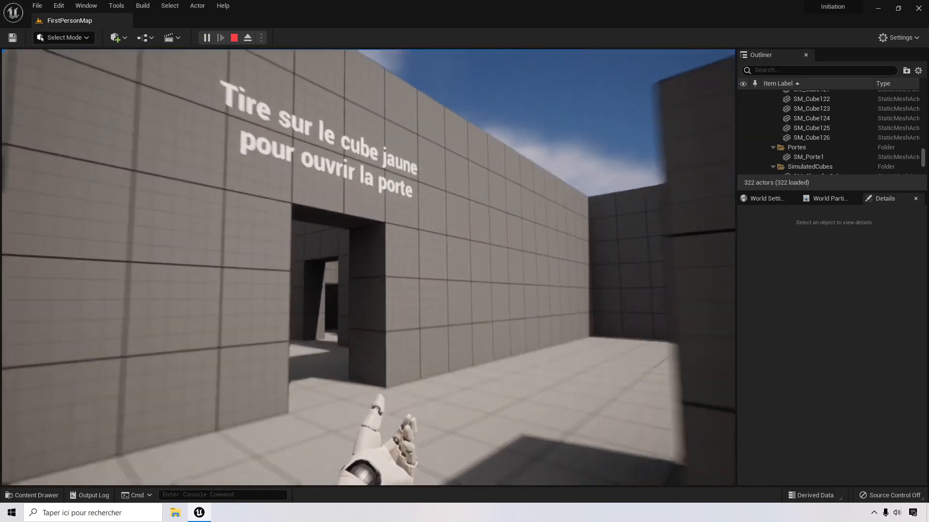
key(w)
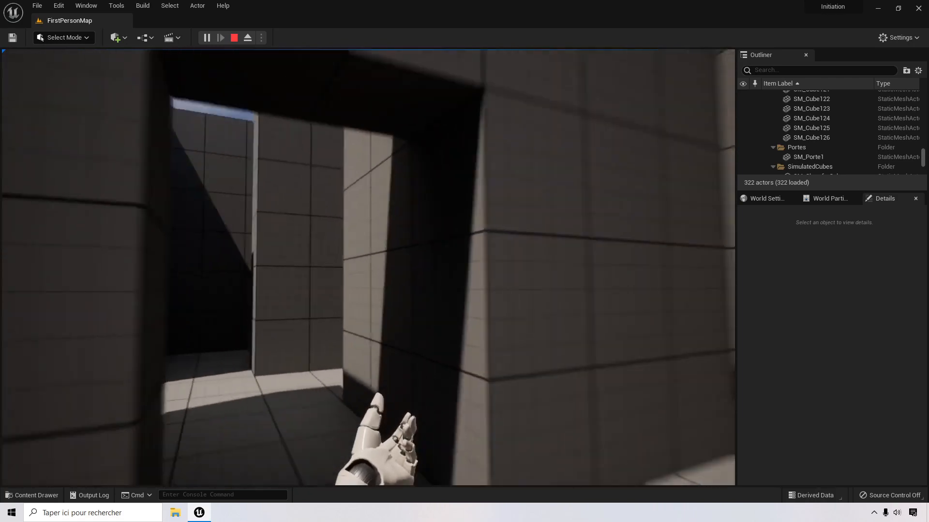
Step: Walk through the maze's passages and central room to the doorway facing the exterior opening, checking that the route is passable
key(w)
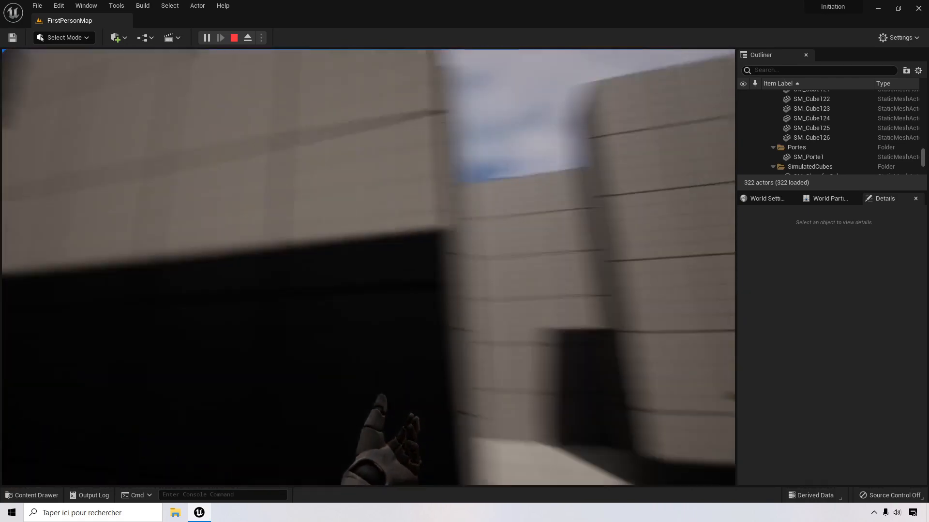
key(w)
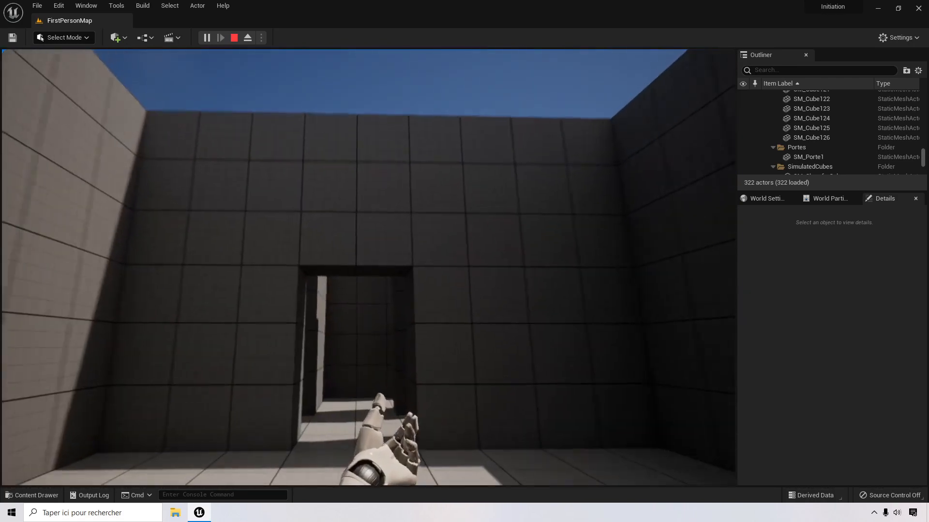
key(w)
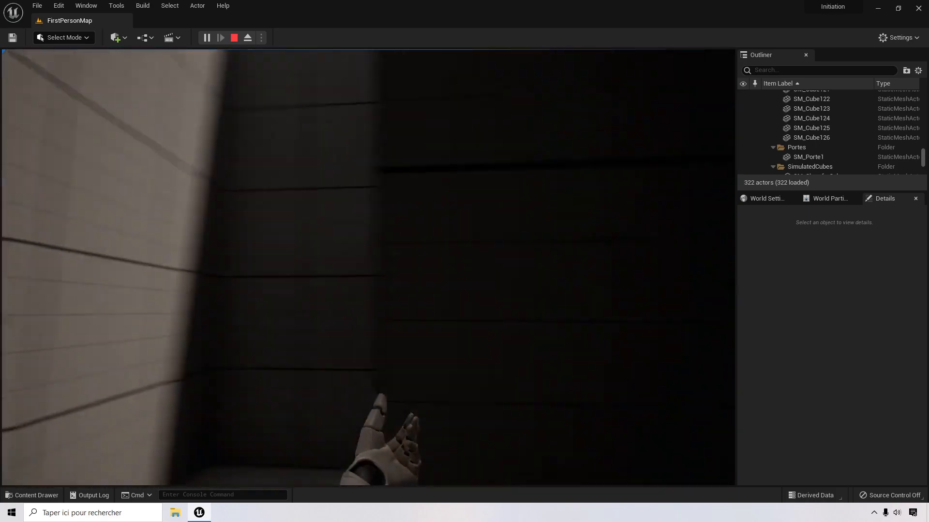
key(w)
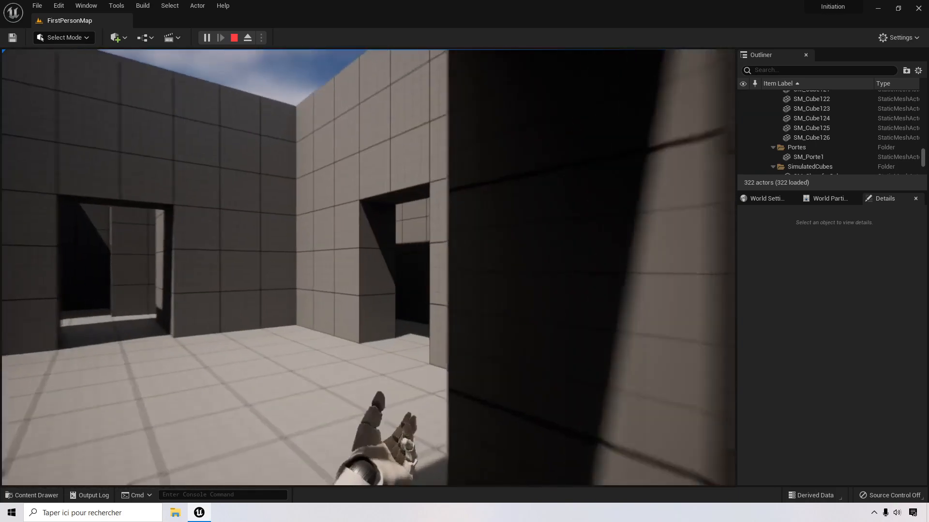
key(w)
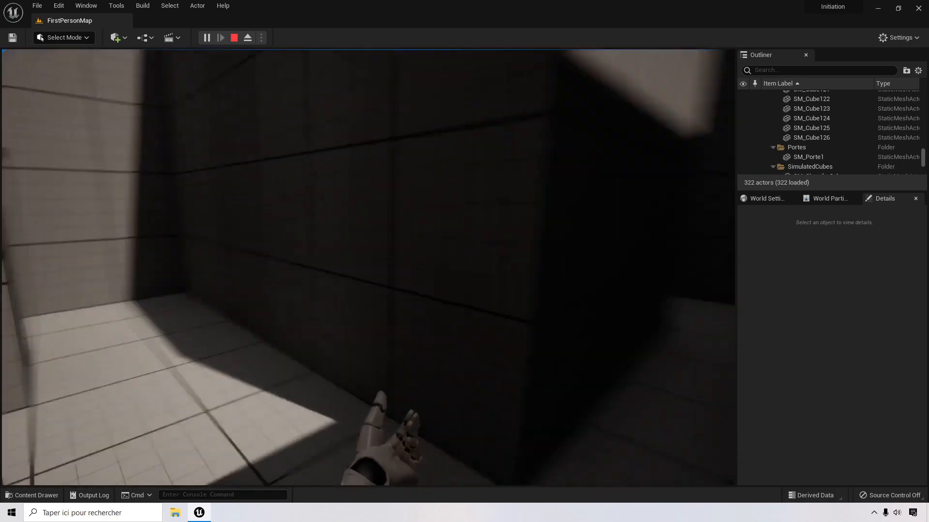
key(w)
key(w)
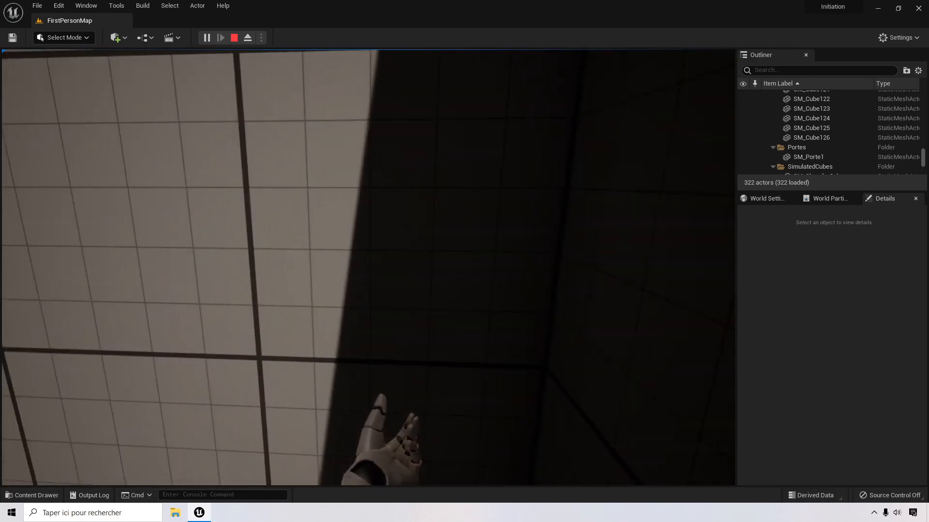
key(w)
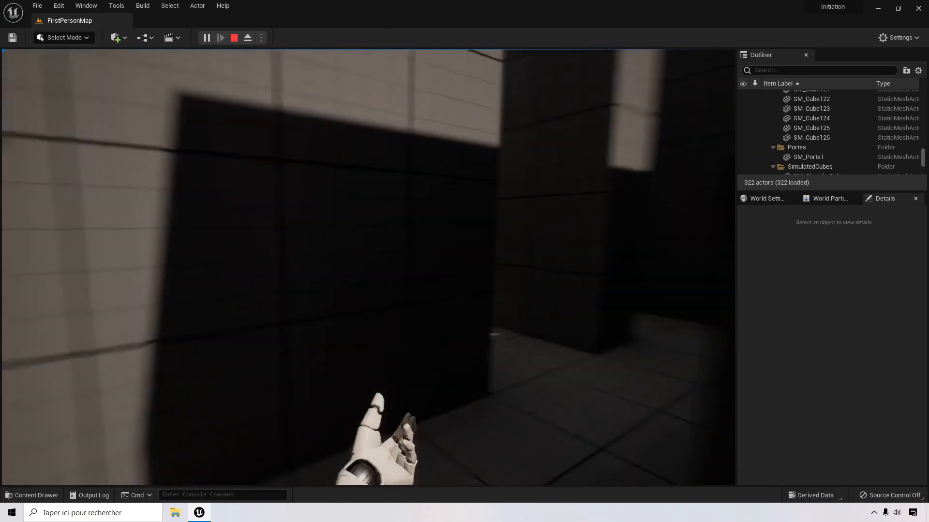
key(w)
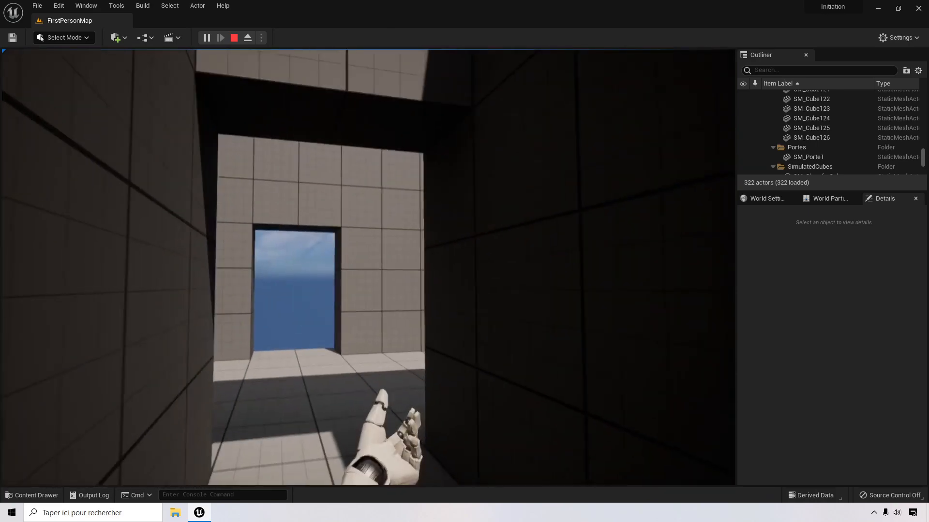
Step: Explore the long corridor beyond the maze, checking its side doorways and the opening in the outer wall
key(w)
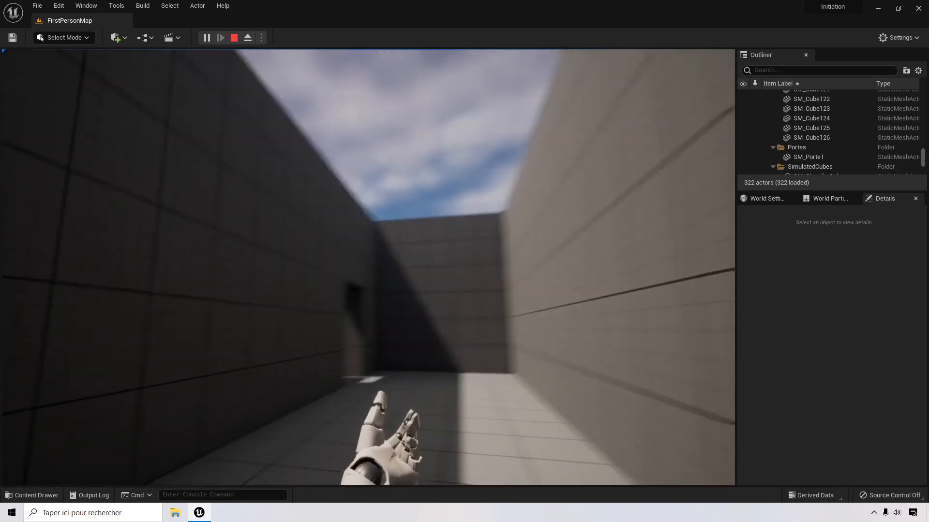
key(w)
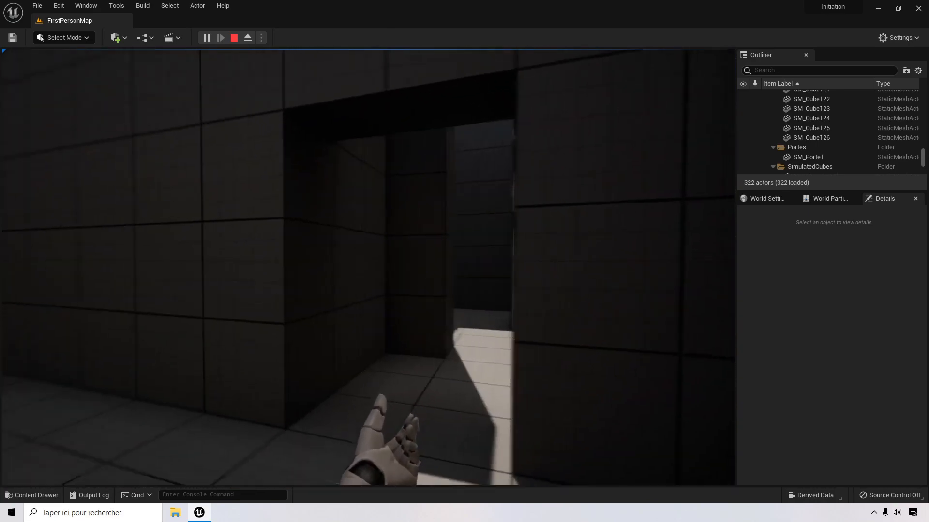
key(w)
key(w)
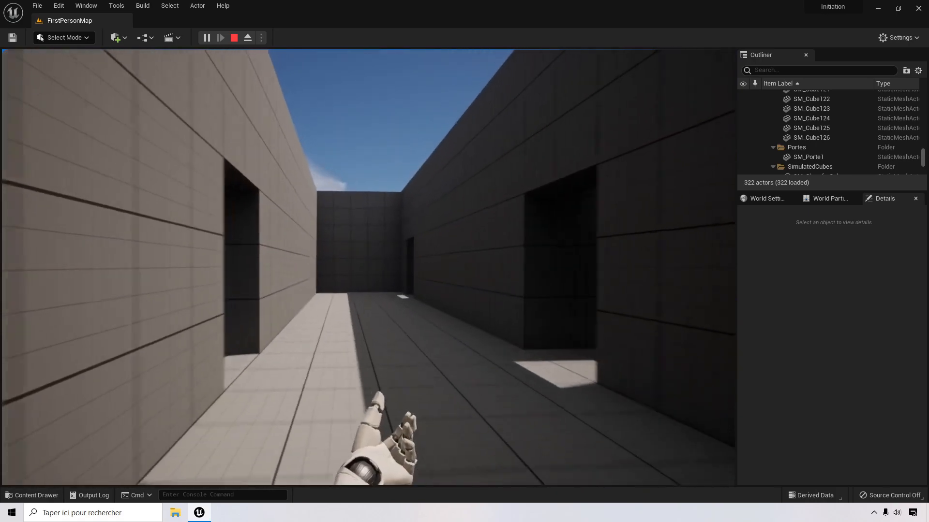
key(w)
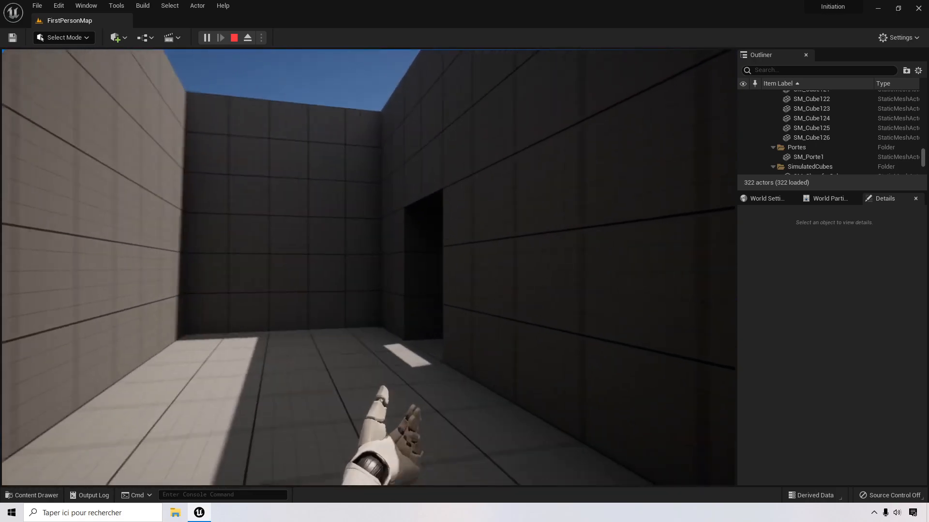
key(w)
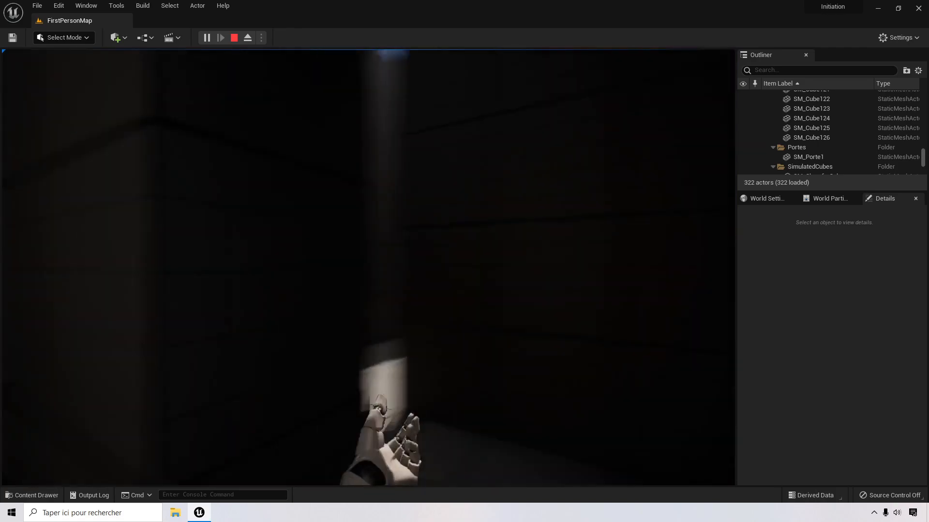
key(w)
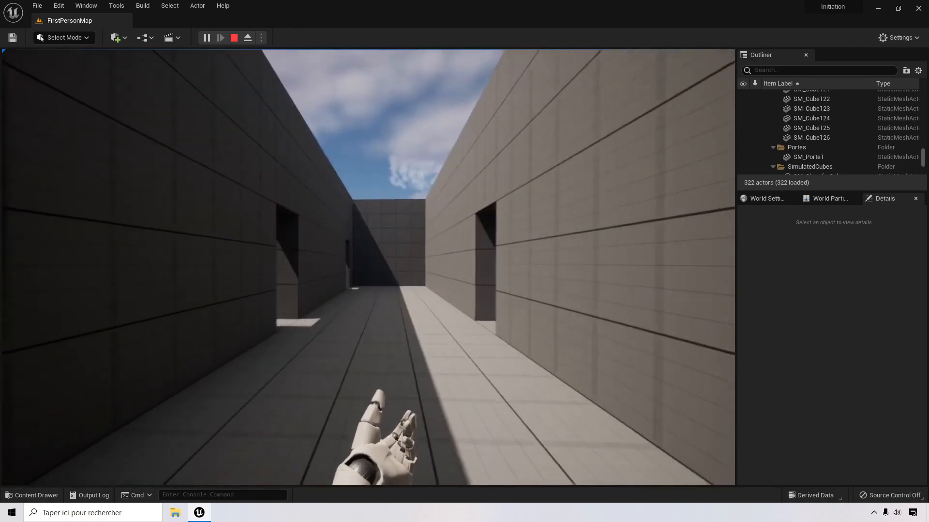
key(w)
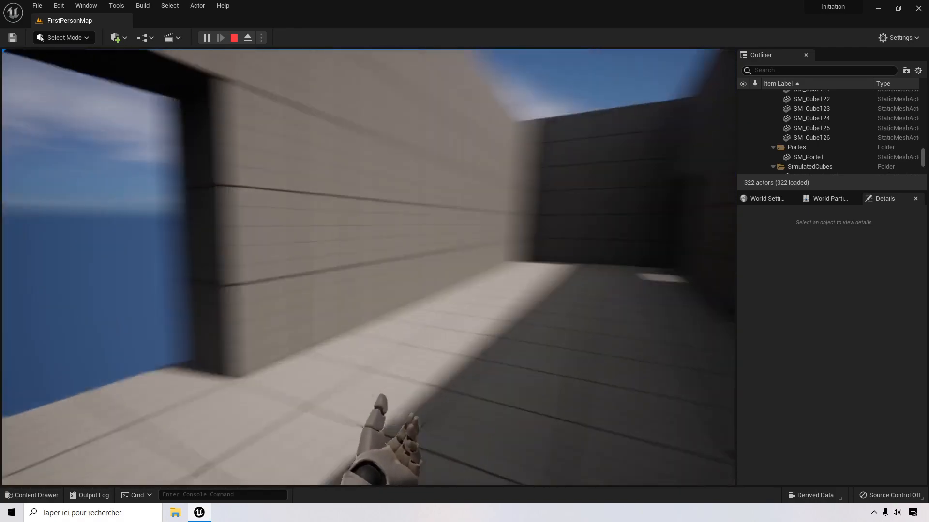
key(w)
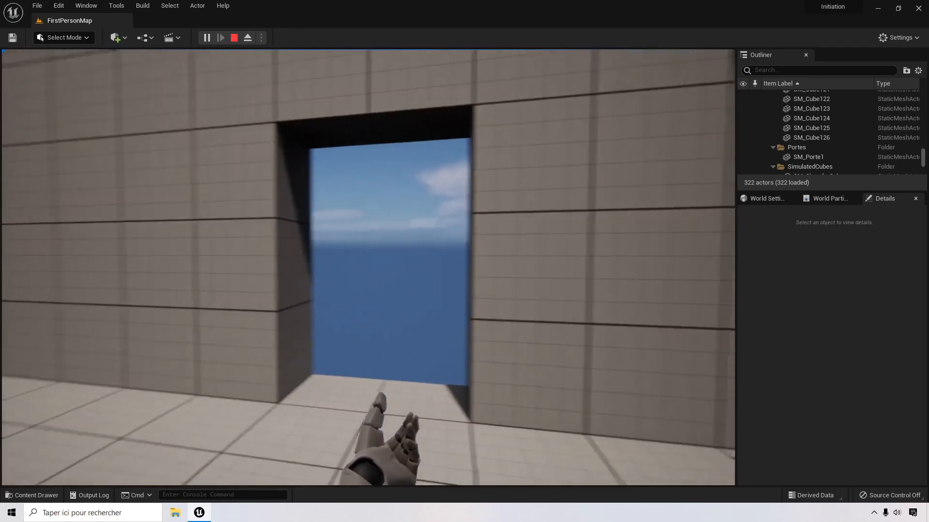